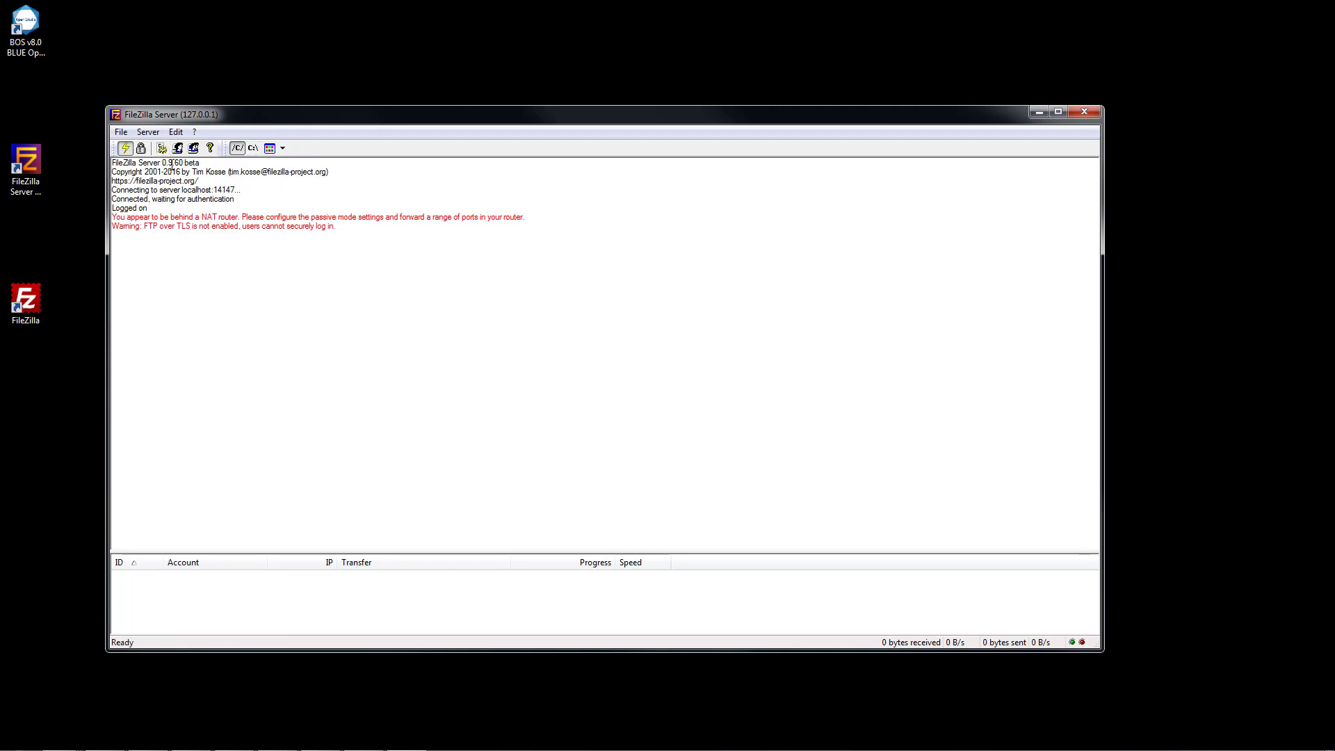
# Add a new FTP user account in FileZilla Server's Users dialog.
pyautogui.click(178, 149)
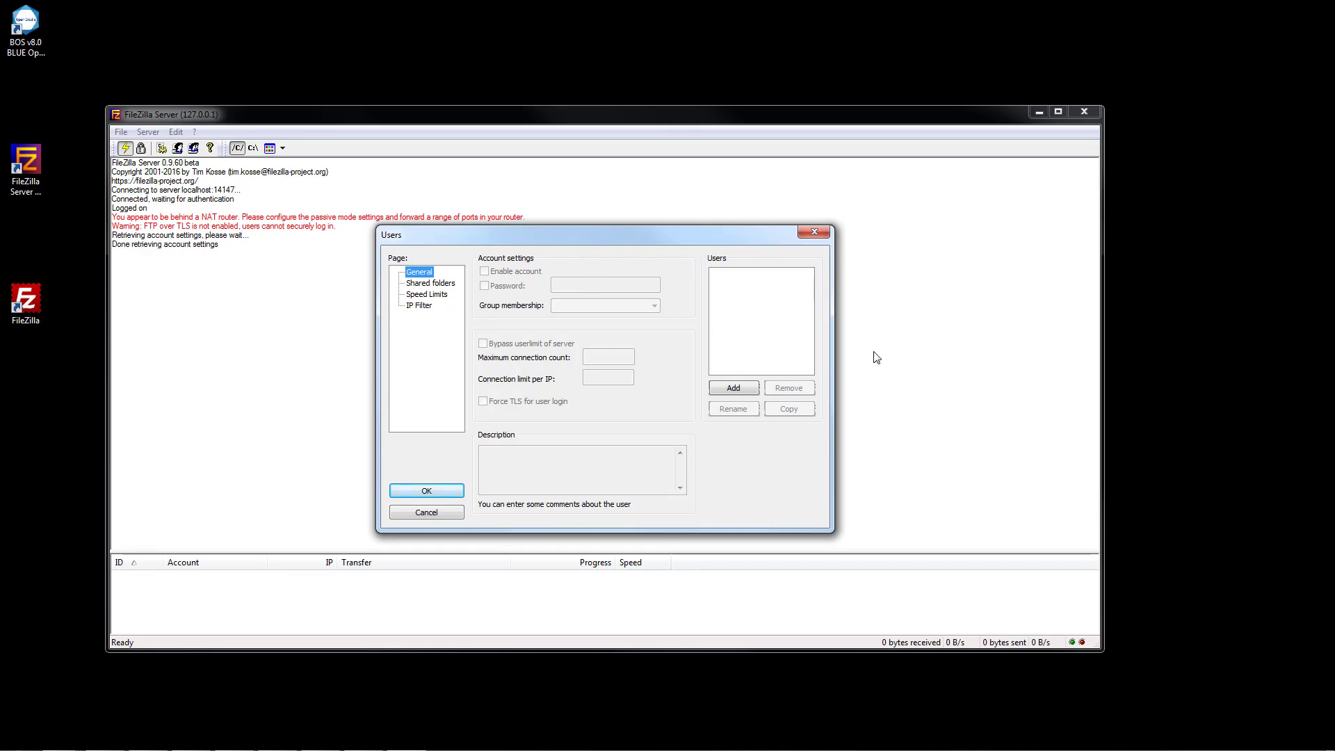
pyautogui.click(736, 390)
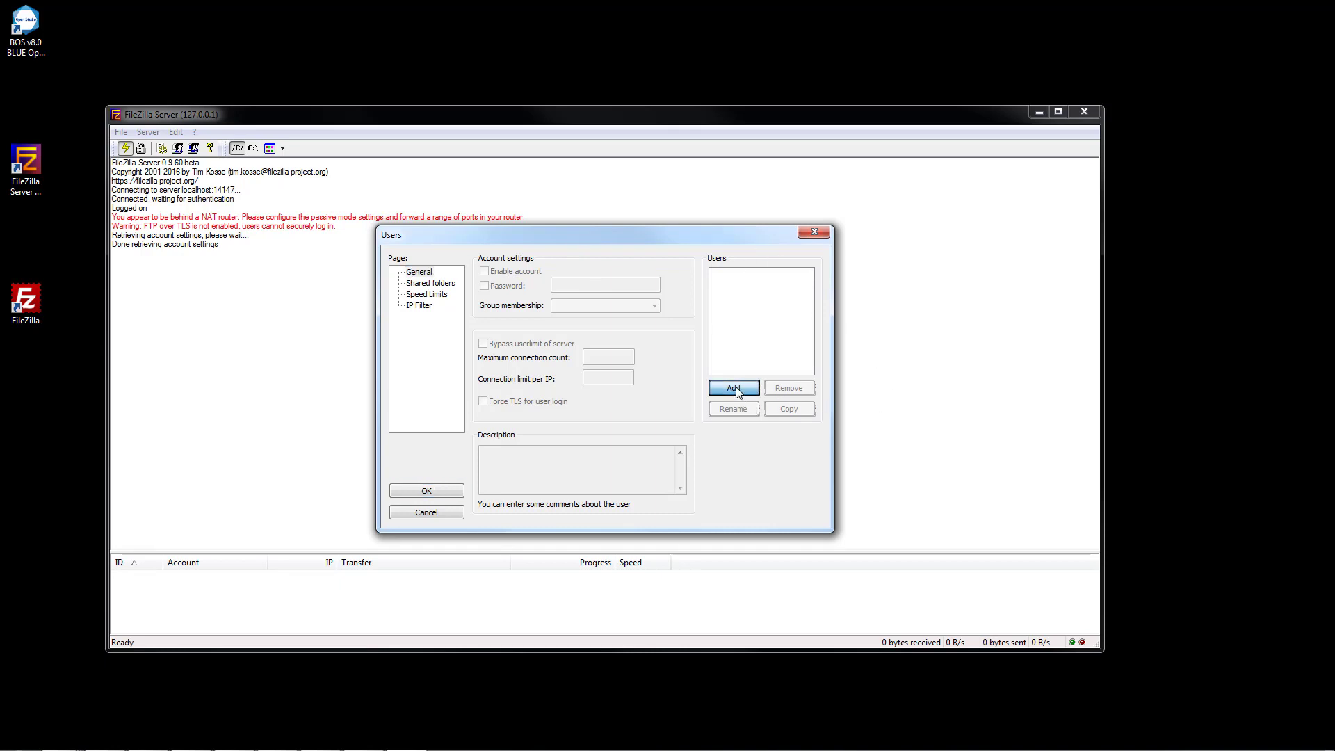
pyautogui.write('pfa')
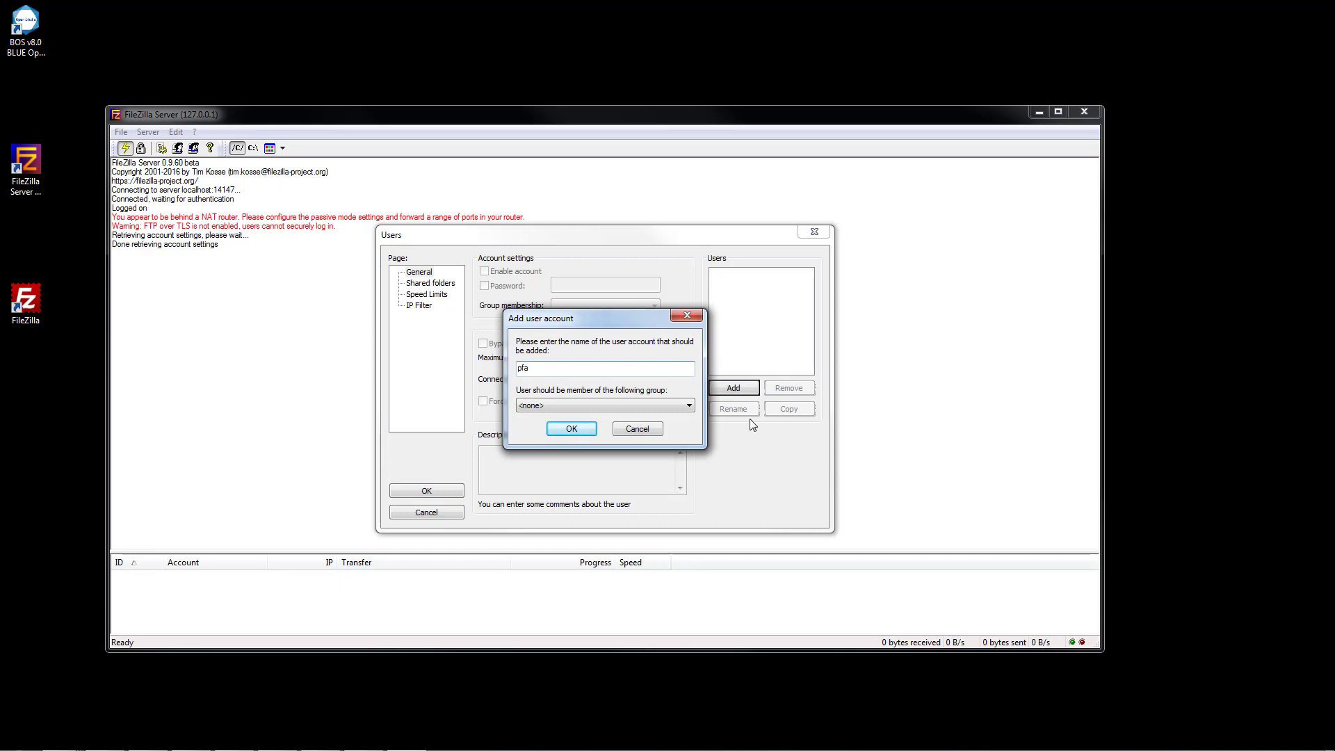
pyautogui.click(690, 407)
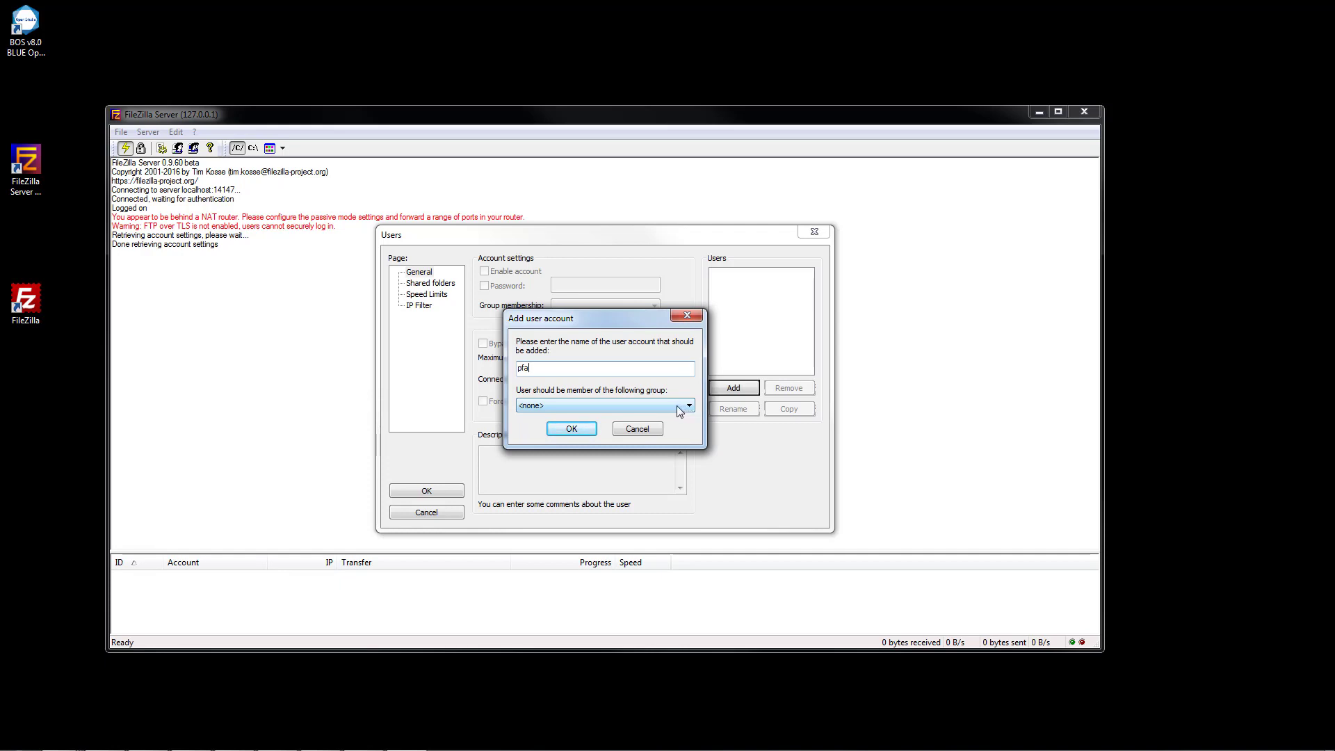
pyautogui.click(568, 429)
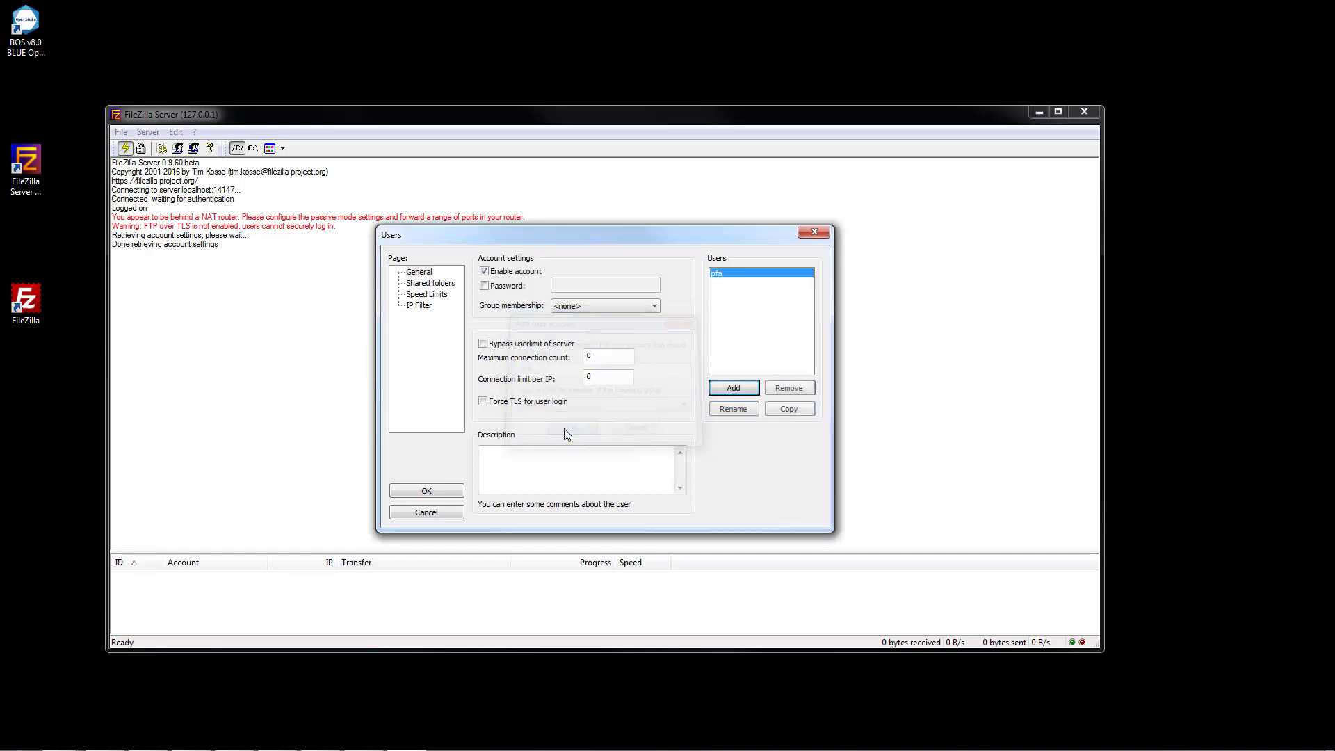
# Require a password for the new account, enter it, and show its Shared folders page.
pyautogui.click(494, 287)
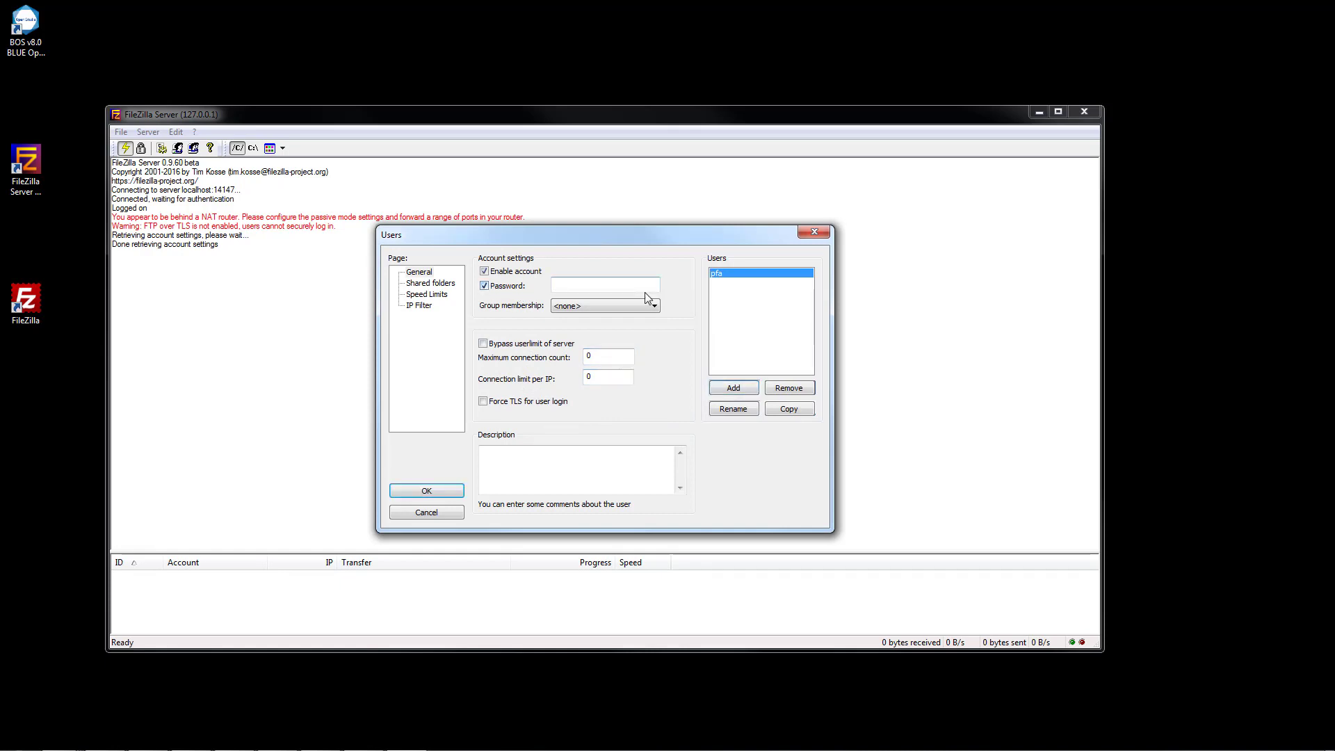
pyautogui.click(622, 288)
pyautogui.click(439, 288)
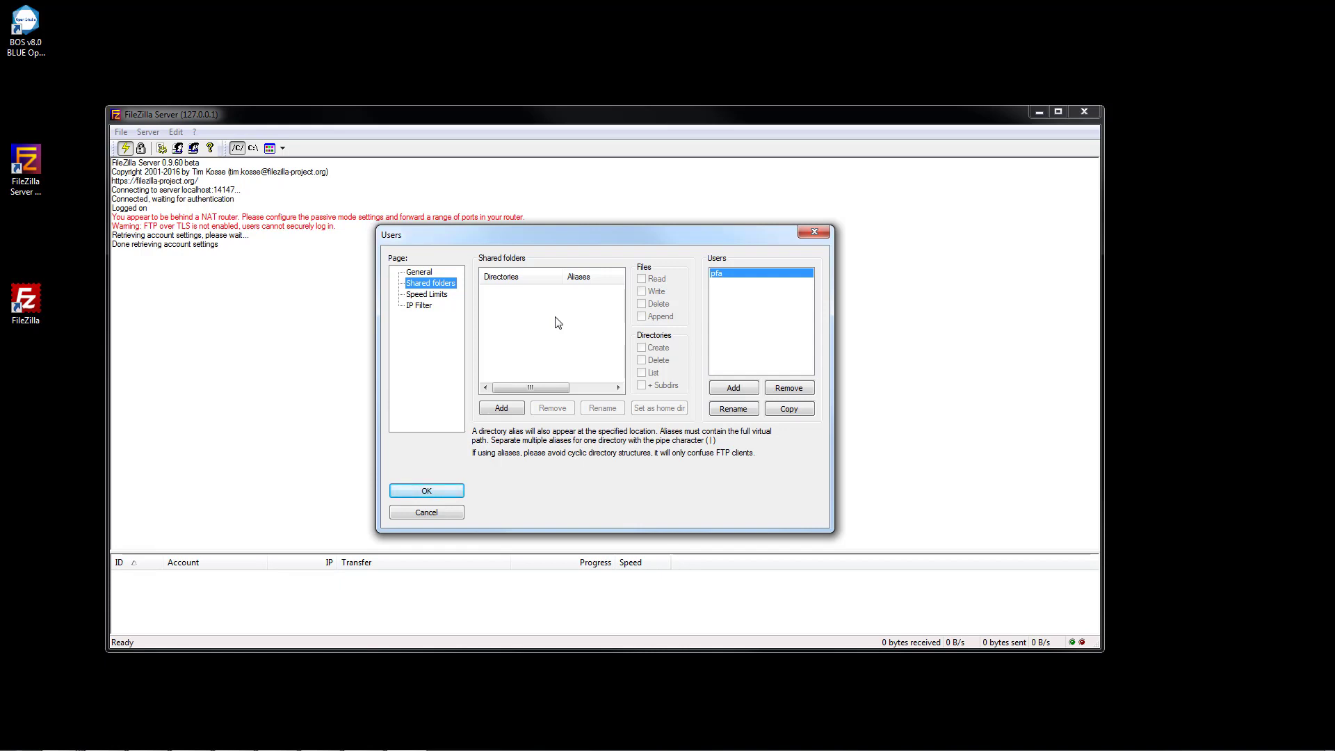
# Add the user's Downloads folder under C:\Users as the account's shared home folder.
pyautogui.click(499, 411)
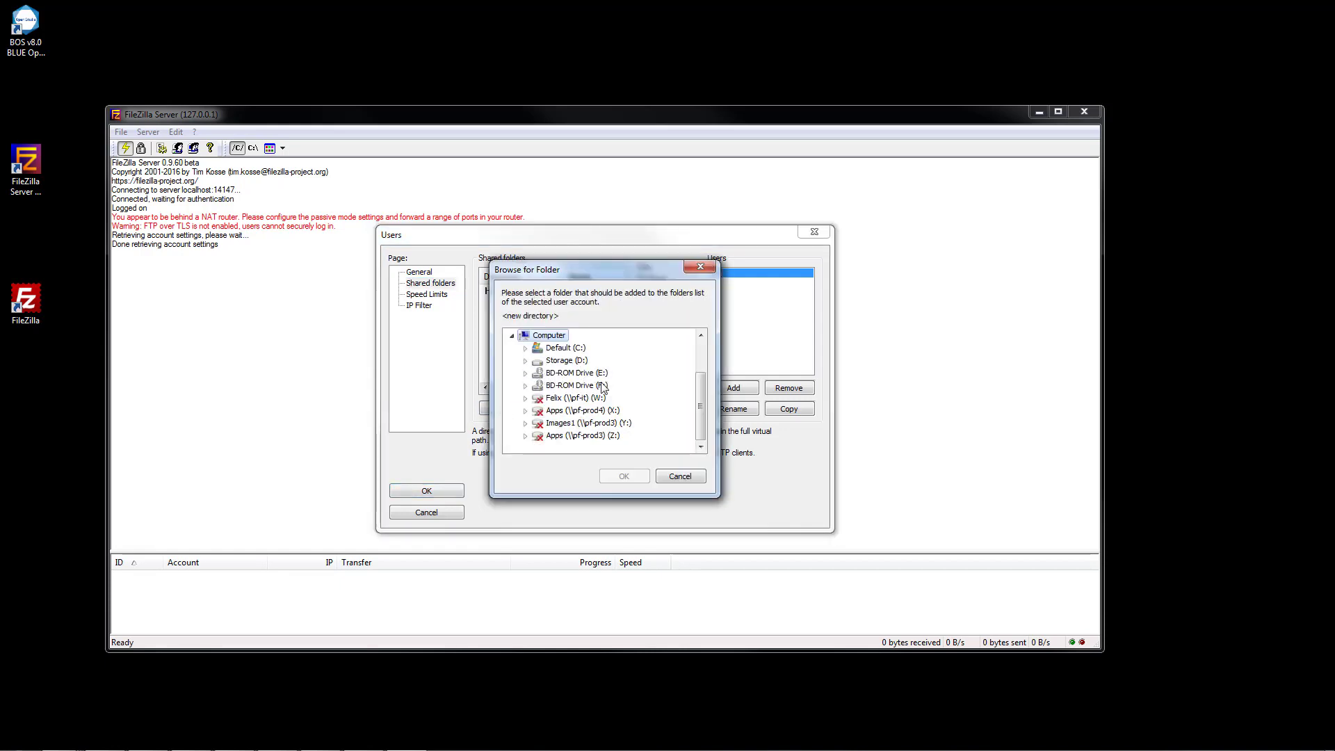
pyautogui.moveTo(700, 402); pyautogui.dragTo(692, 369)
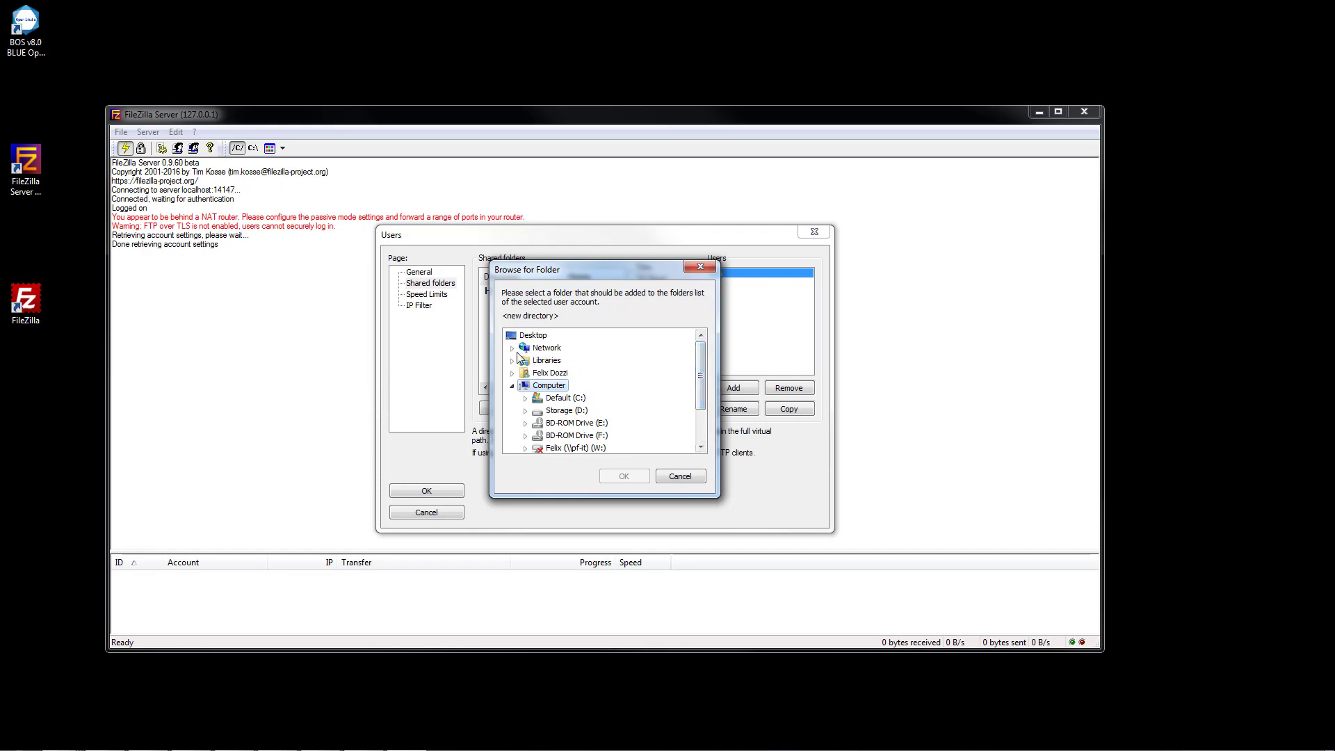
pyautogui.click(514, 373)
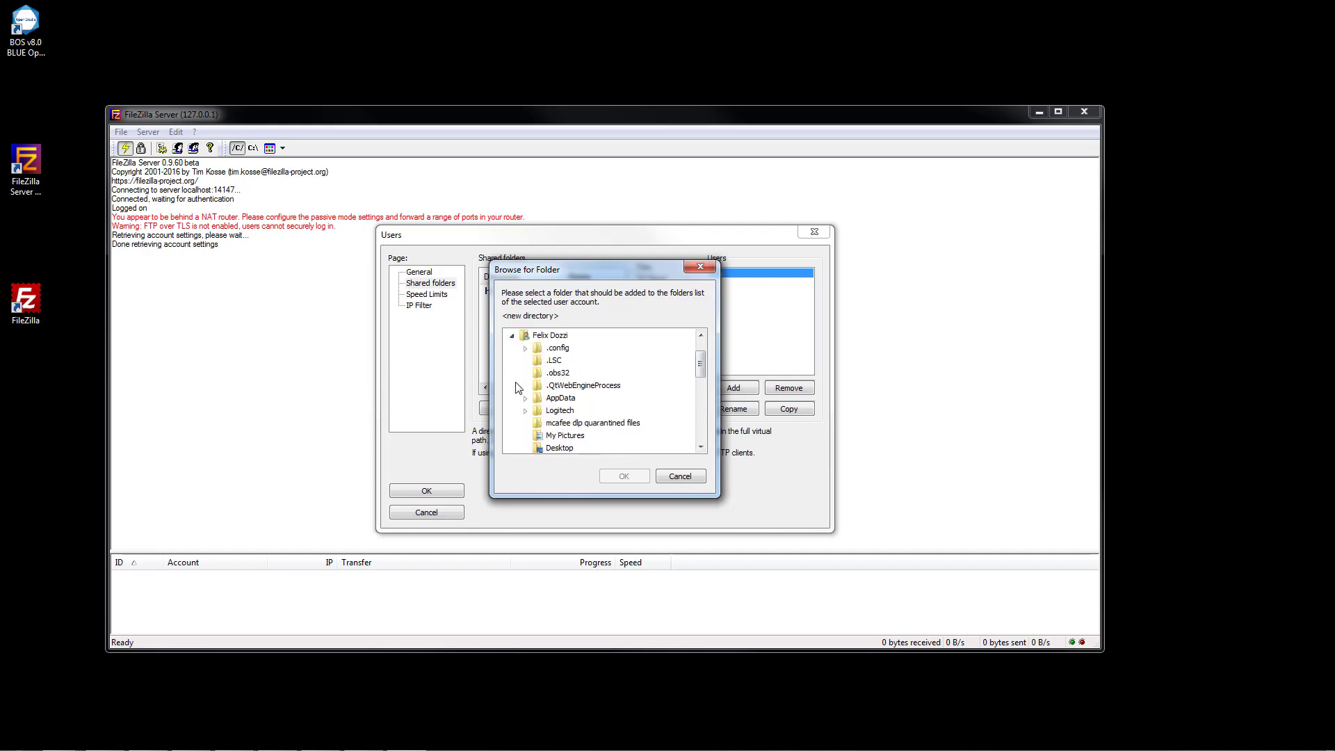
pyautogui.scroll(-1, 581, 425)
pyautogui.scroll(-2, 610, 431)
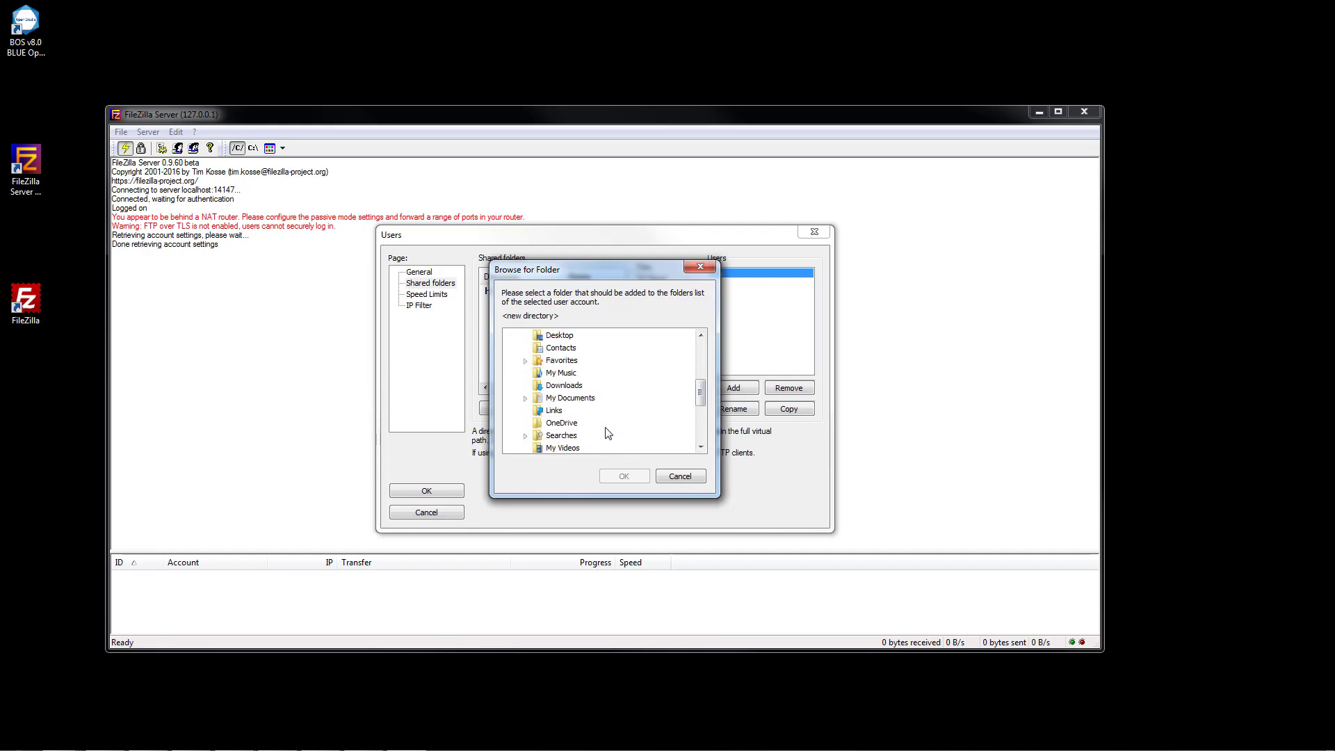
pyautogui.click(562, 386)
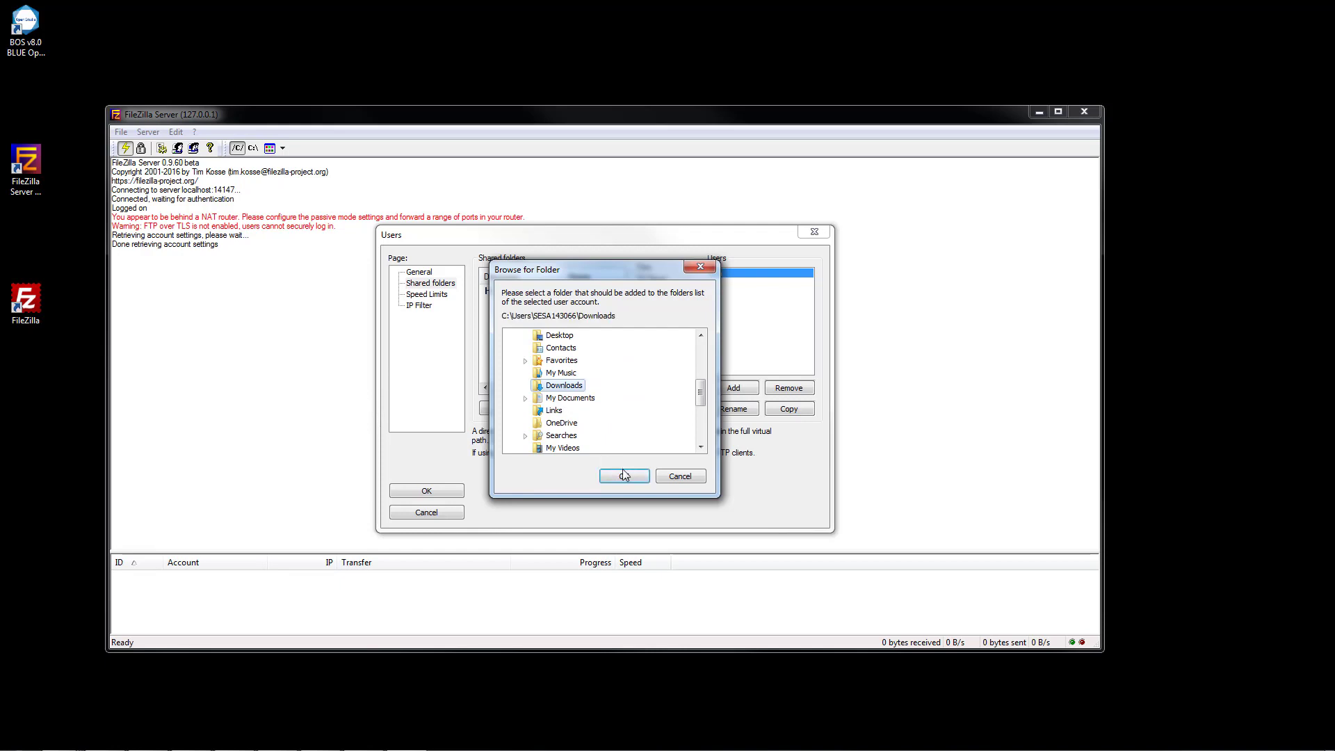
pyautogui.click(619, 476)
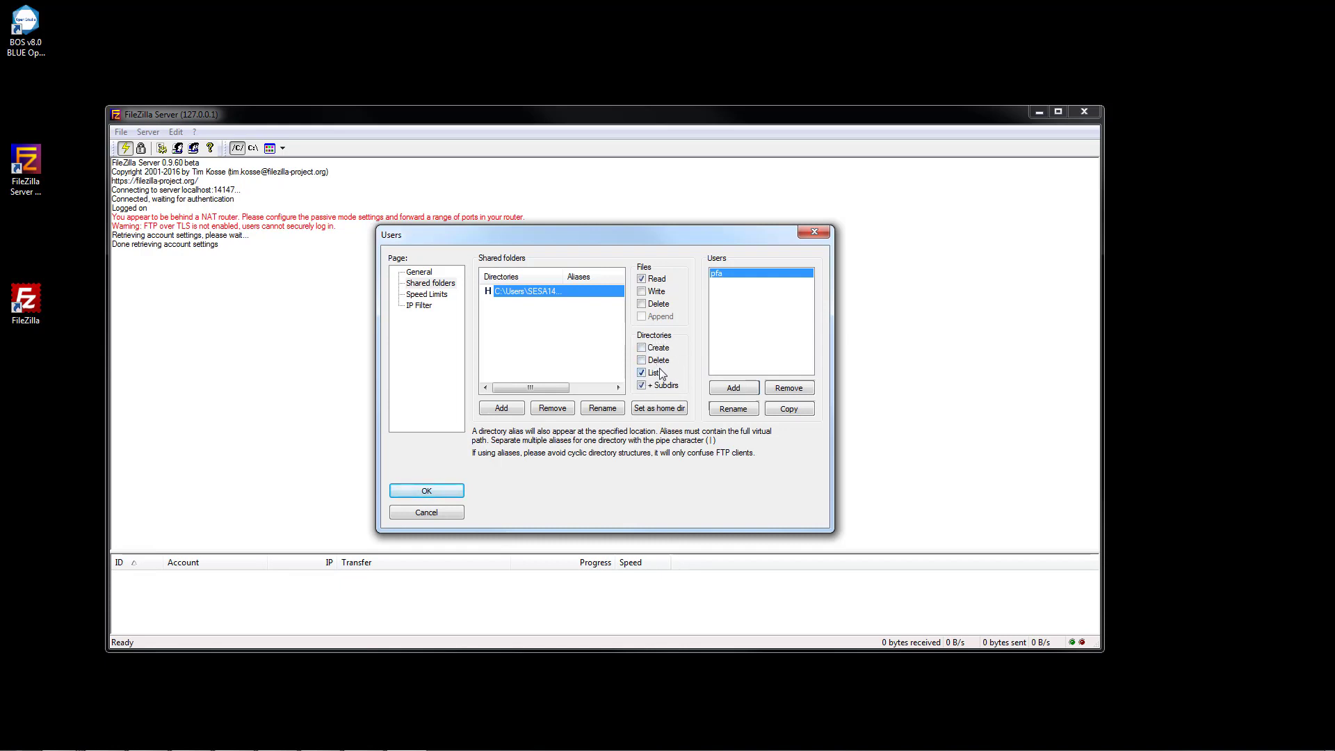
# Grant Write, Delete and Append on the shared folder, then apply the account settings with OK.
pyautogui.click(642, 292)
pyautogui.click(643, 304)
pyautogui.click(660, 317)
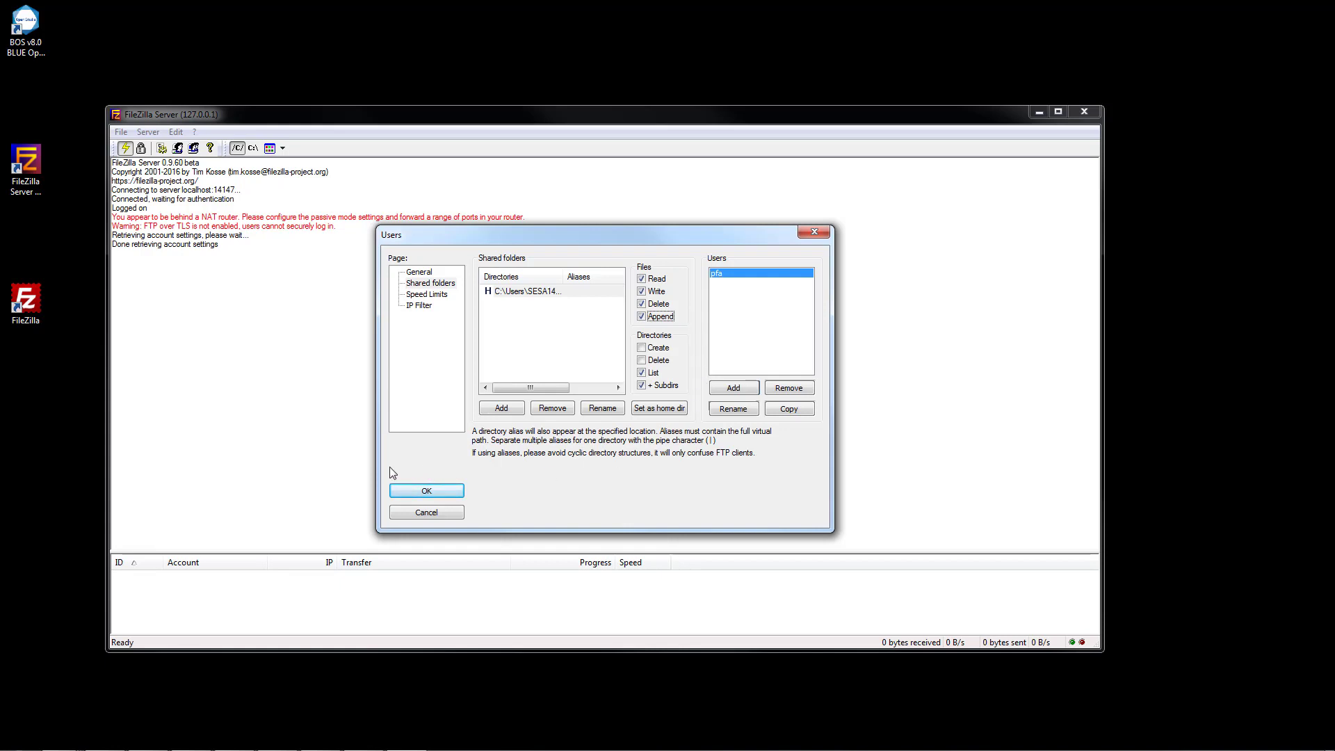
pyautogui.click(420, 492)
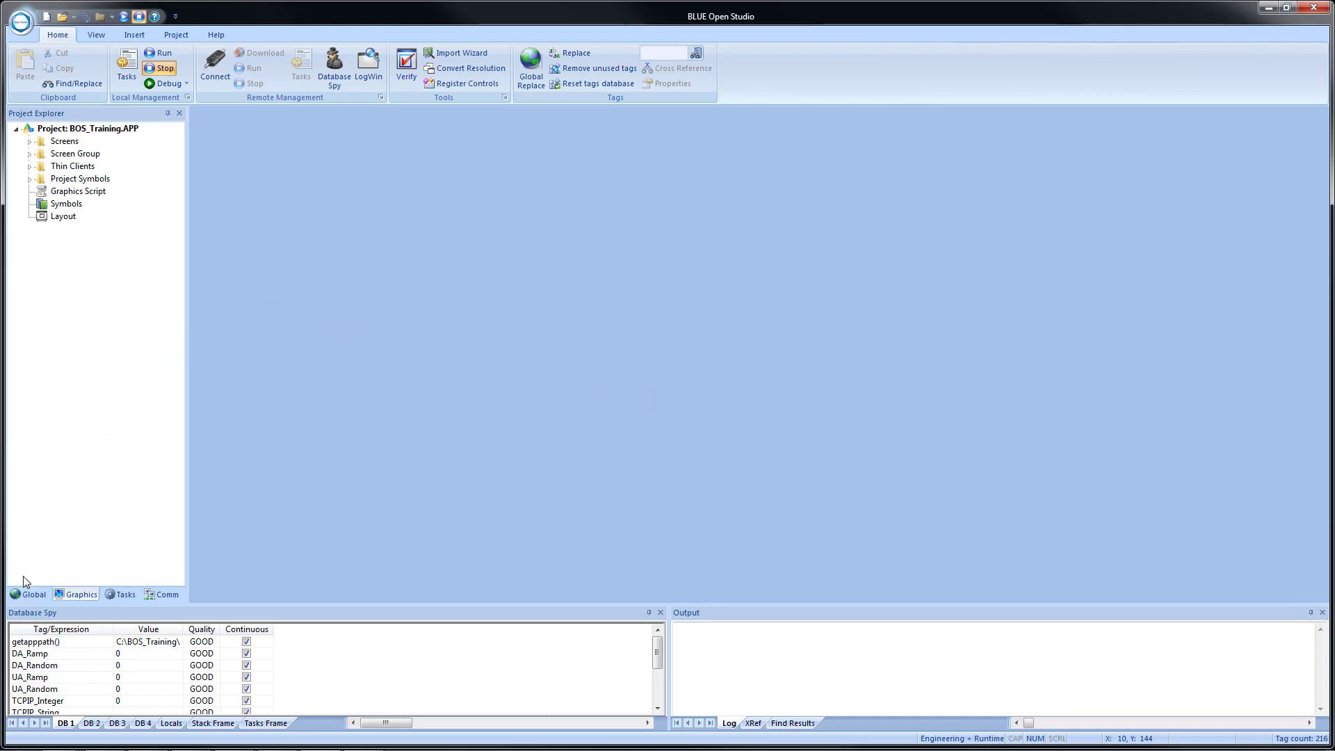
# Insert a new class named cFTP under Classes on the Global tab.
pyautogui.click(20, 595)
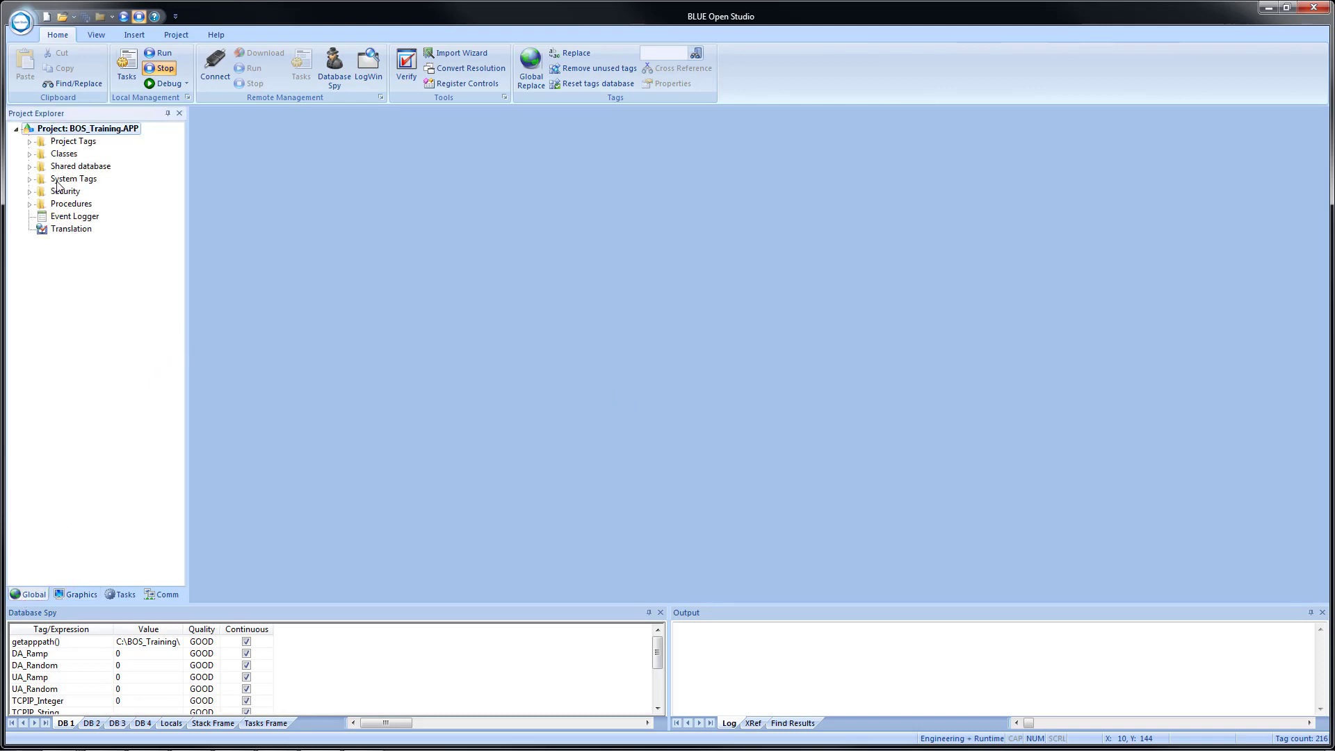
pyautogui.rightClick(63, 155)
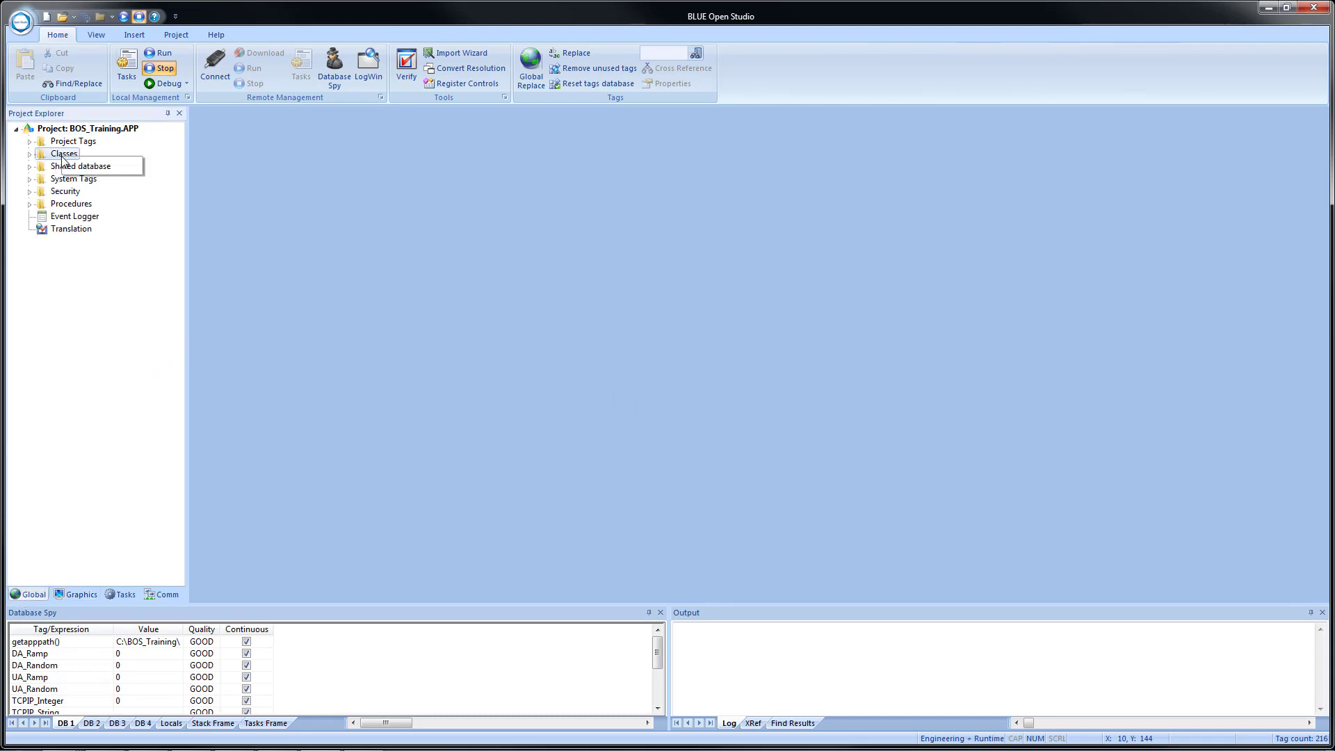
pyautogui.click(86, 168)
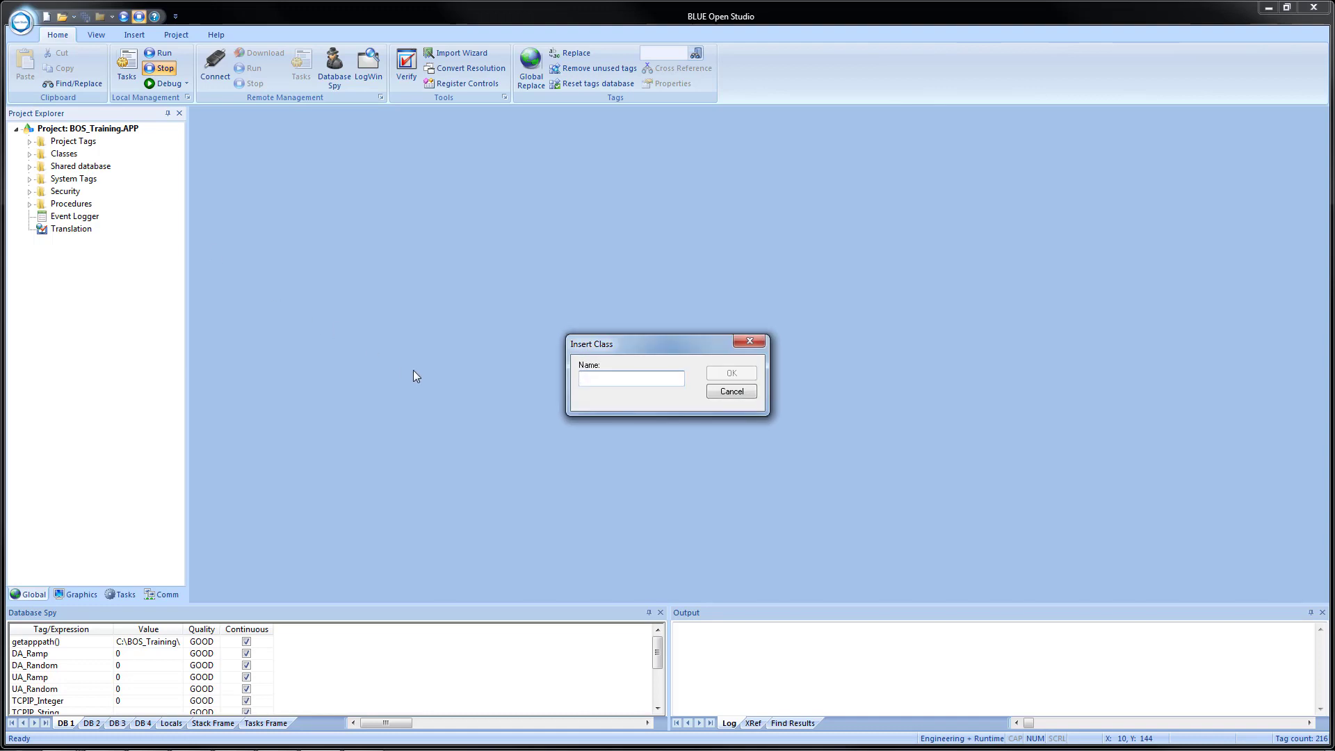
pyautogui.write('cFTP')
pyautogui.press('Return')
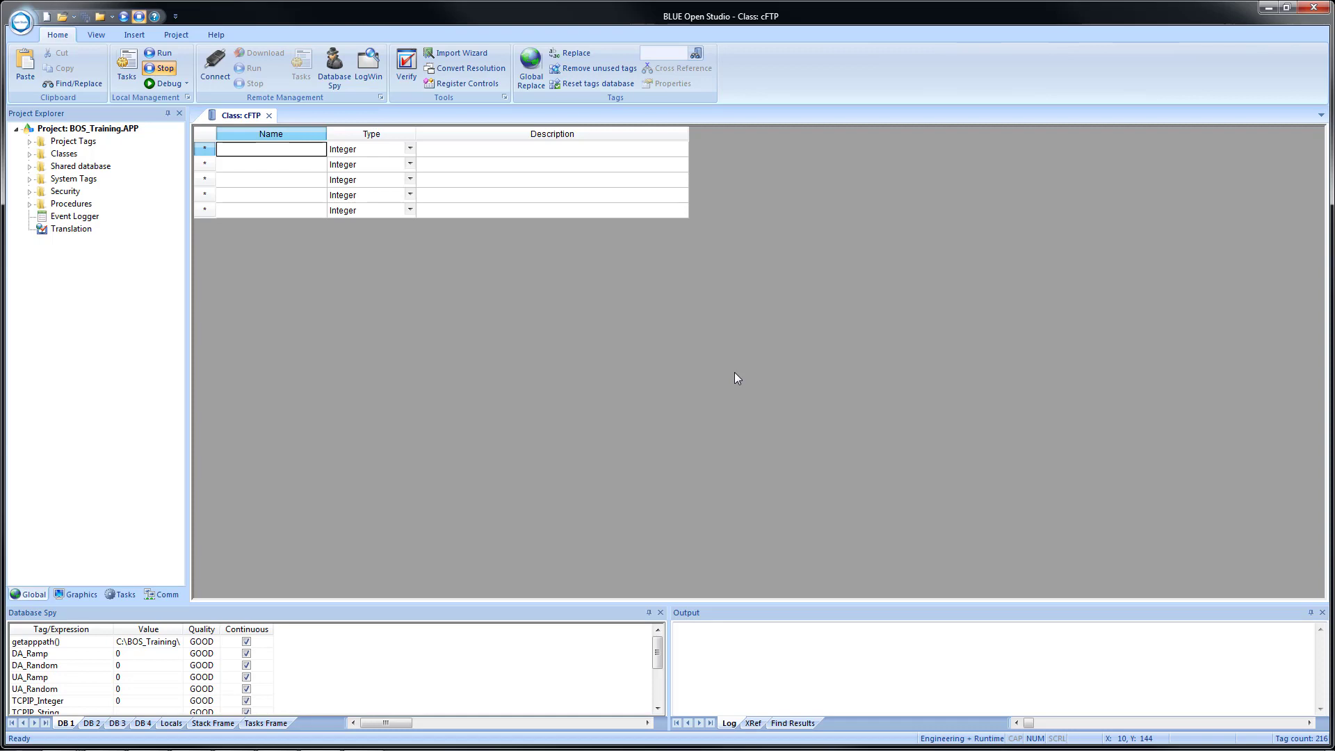
# Browse to C:\BOS Training Files and open FTP Class.txt in a text editor.
pyautogui.press('super+e')
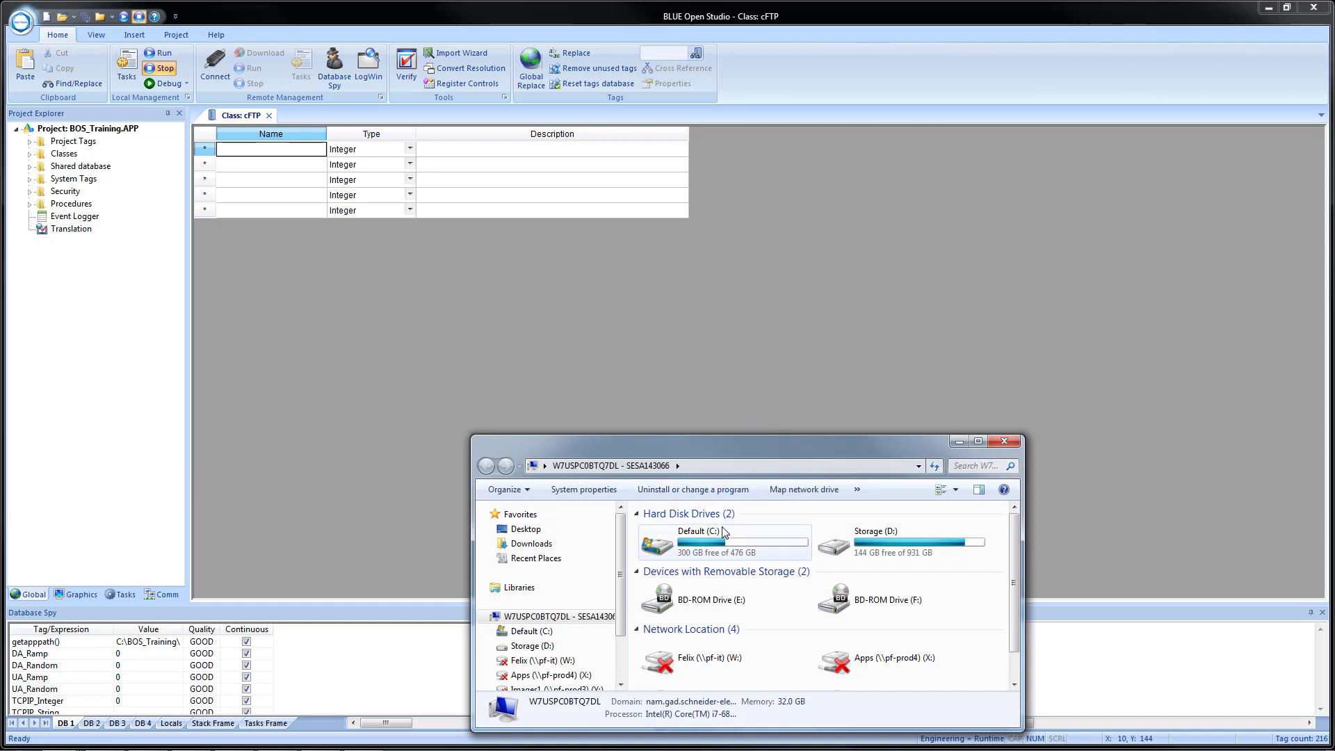
pyautogui.doubleClick(712, 545)
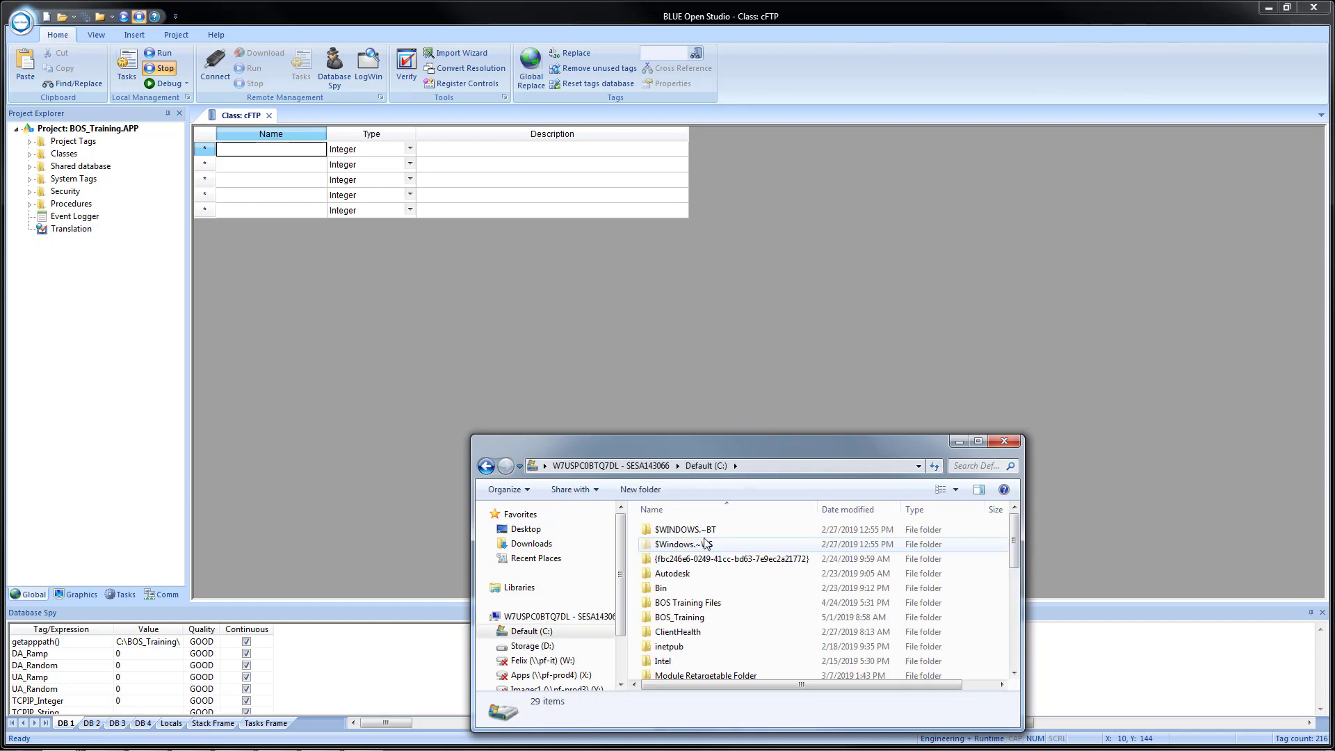
pyautogui.click(691, 607)
pyautogui.doubleClick(691, 607)
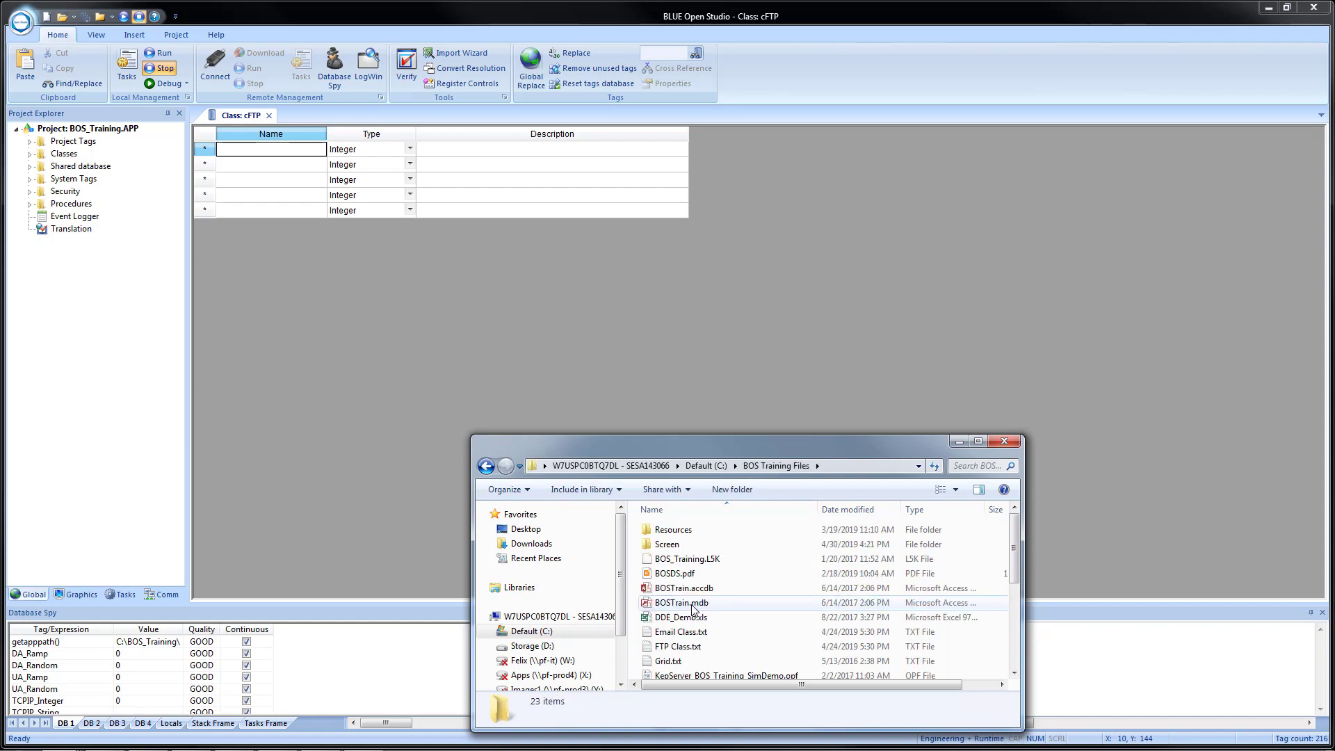
pyautogui.click(686, 652)
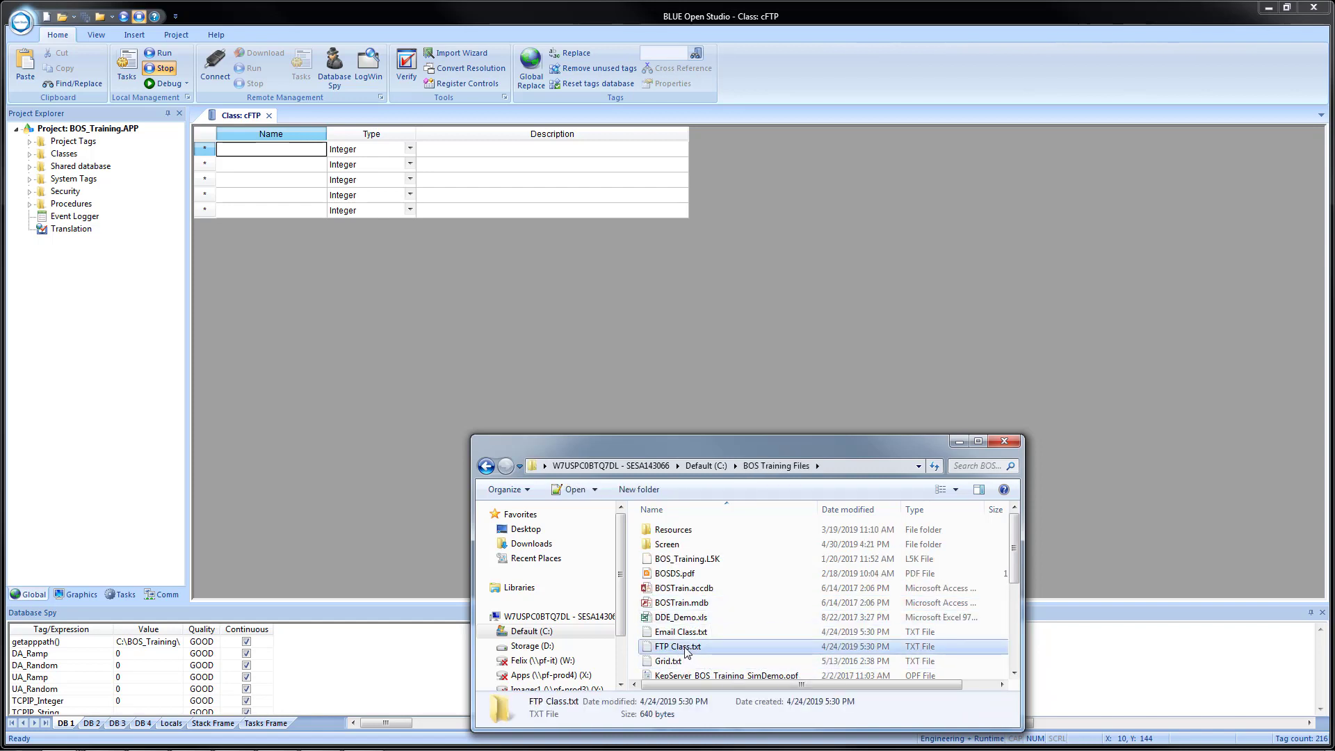
pyautogui.doubleClick(686, 650)
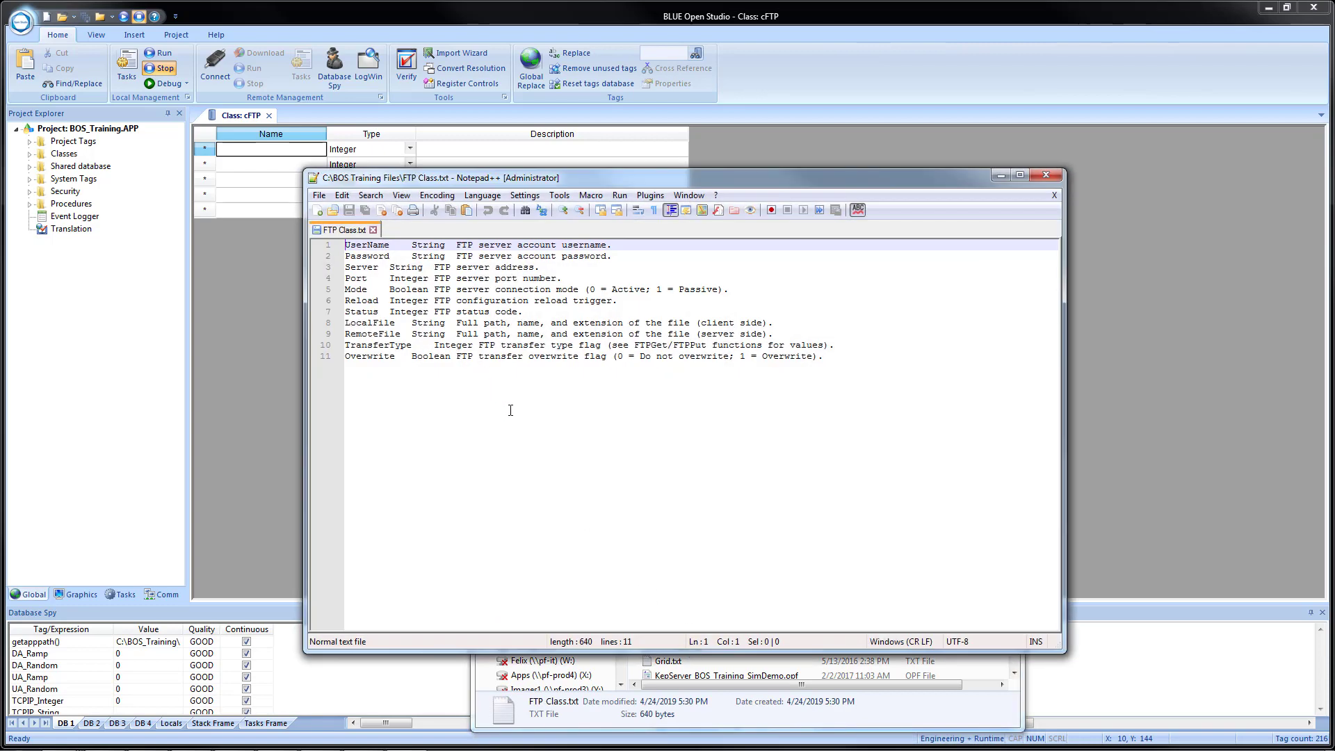
# Copy all tag definitions from FTP Class.txt and return to the cFTP grid's first row.
pyautogui.hotkey('ctrl', 'End')
pyautogui.hotkey('ctrl', 'a')
pyautogui.hotkey('ctrl', 'c')
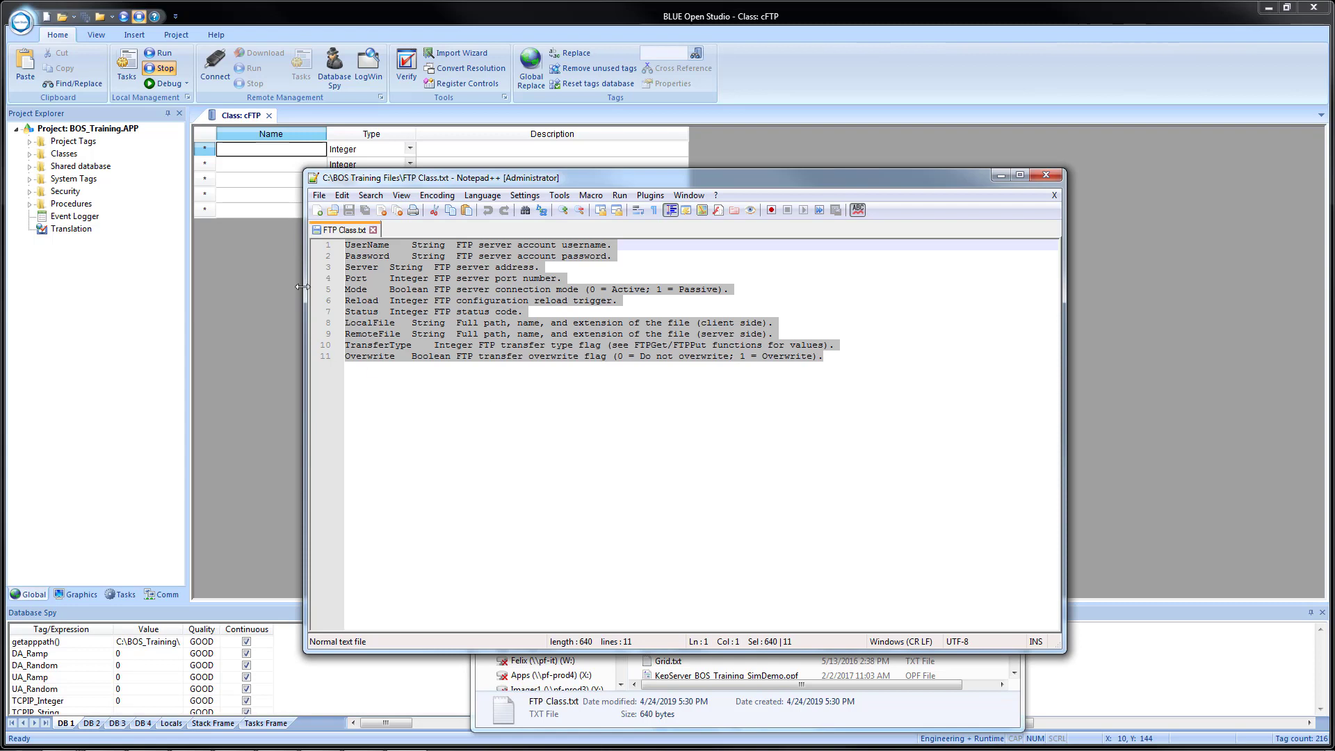
pyautogui.click(233, 166)
pyautogui.click(235, 154)
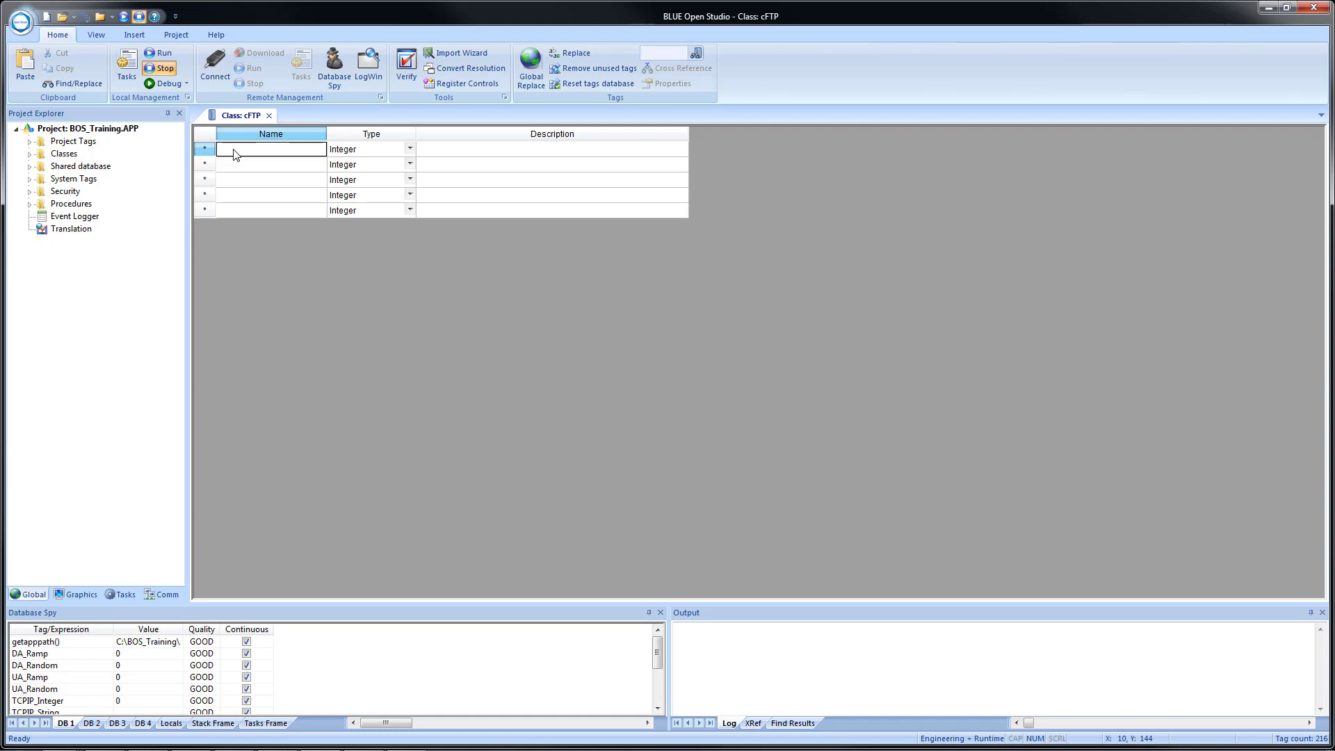
# Paste the eleven FTP members, UserName through Overwrite, into cFTP and close the class editor.
pyautogui.hotkey('ctrl', 'v')
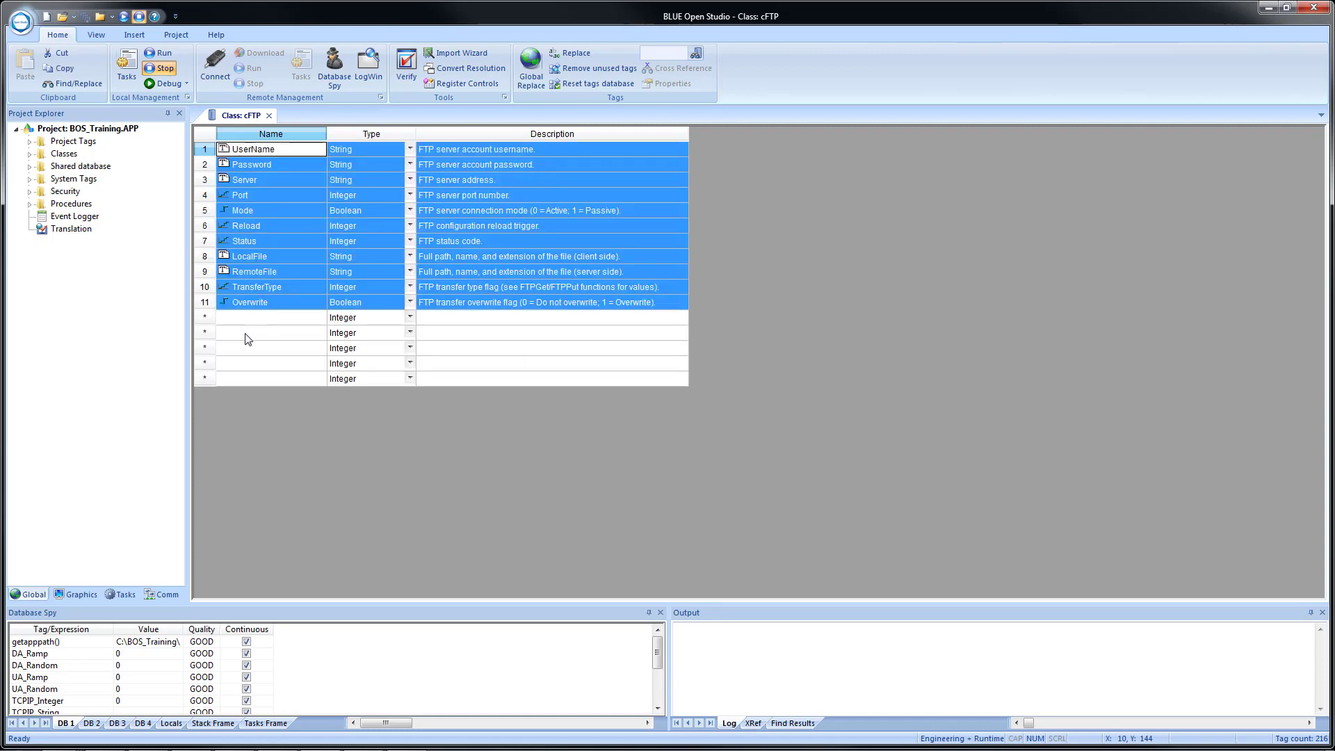
pyautogui.click(248, 337)
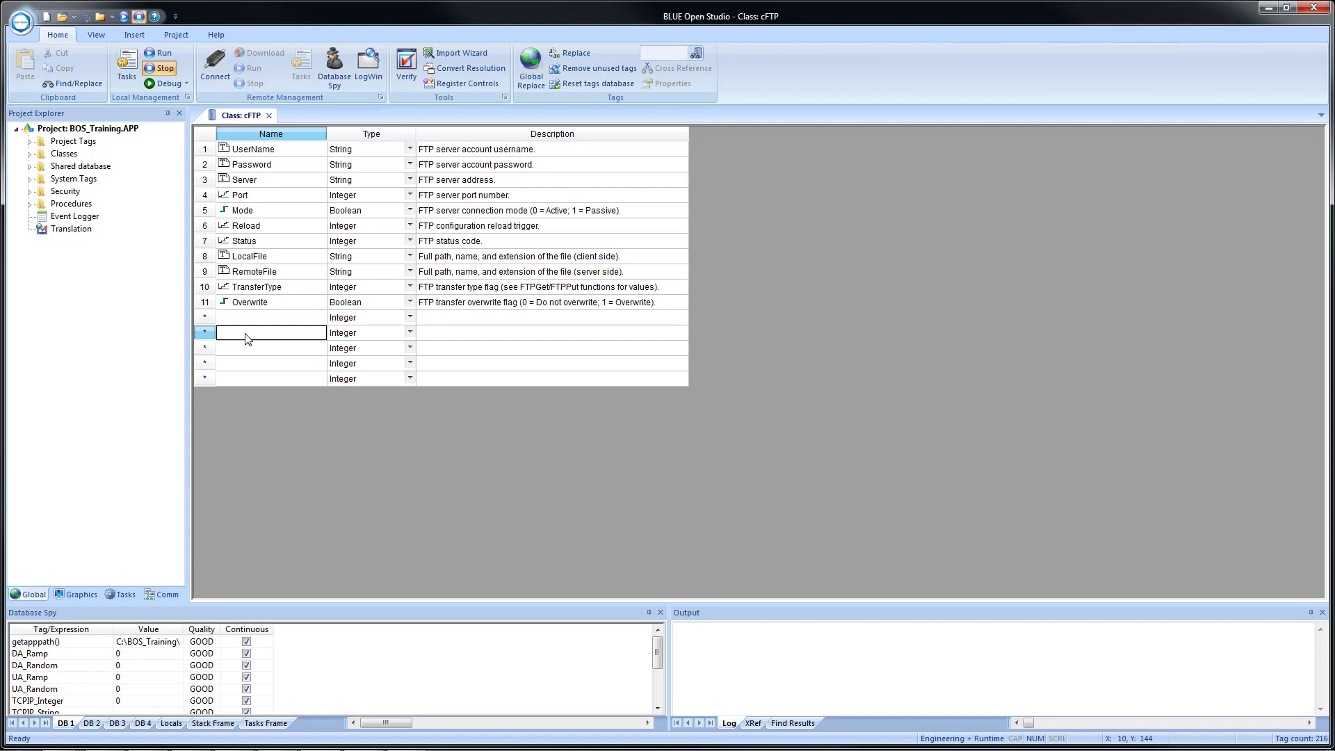
pyautogui.click(269, 115)
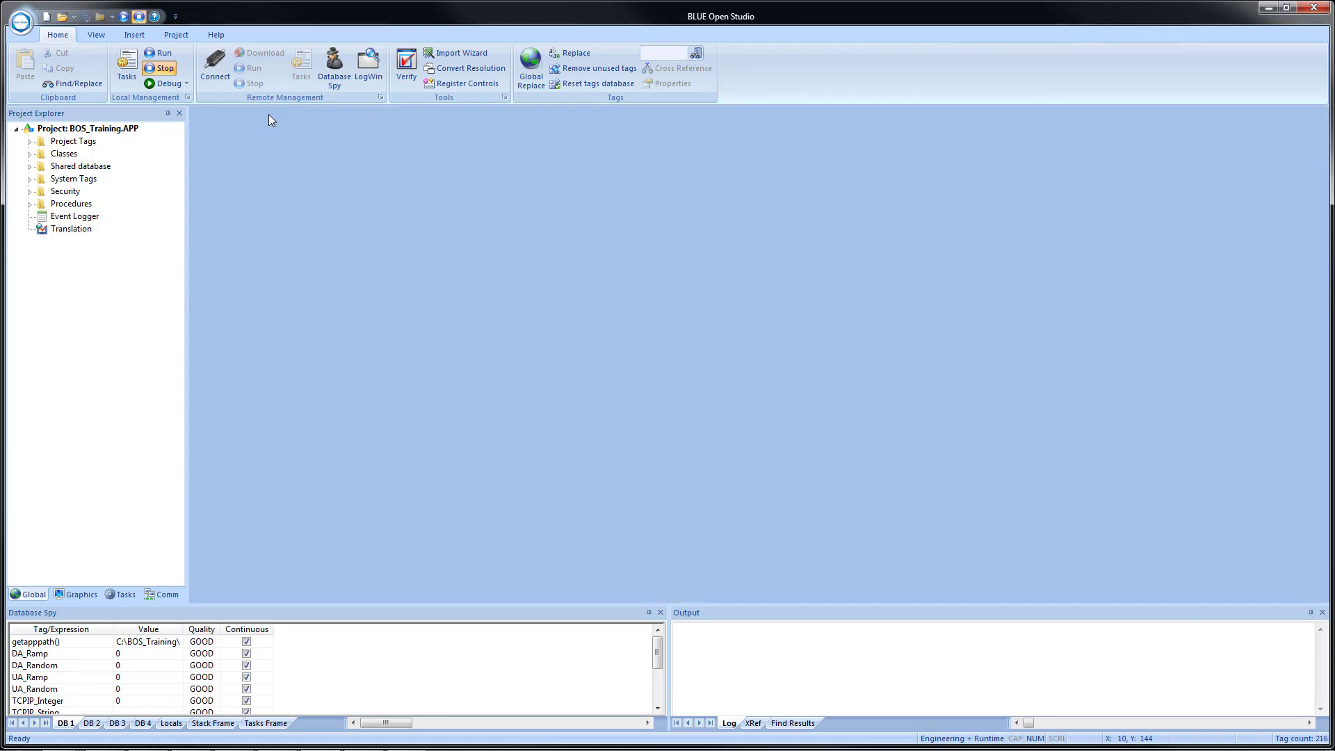
# Add project tag 93 named FTP with type cFTP in the Datasheet View, then close it.
pyautogui.click(30, 143)
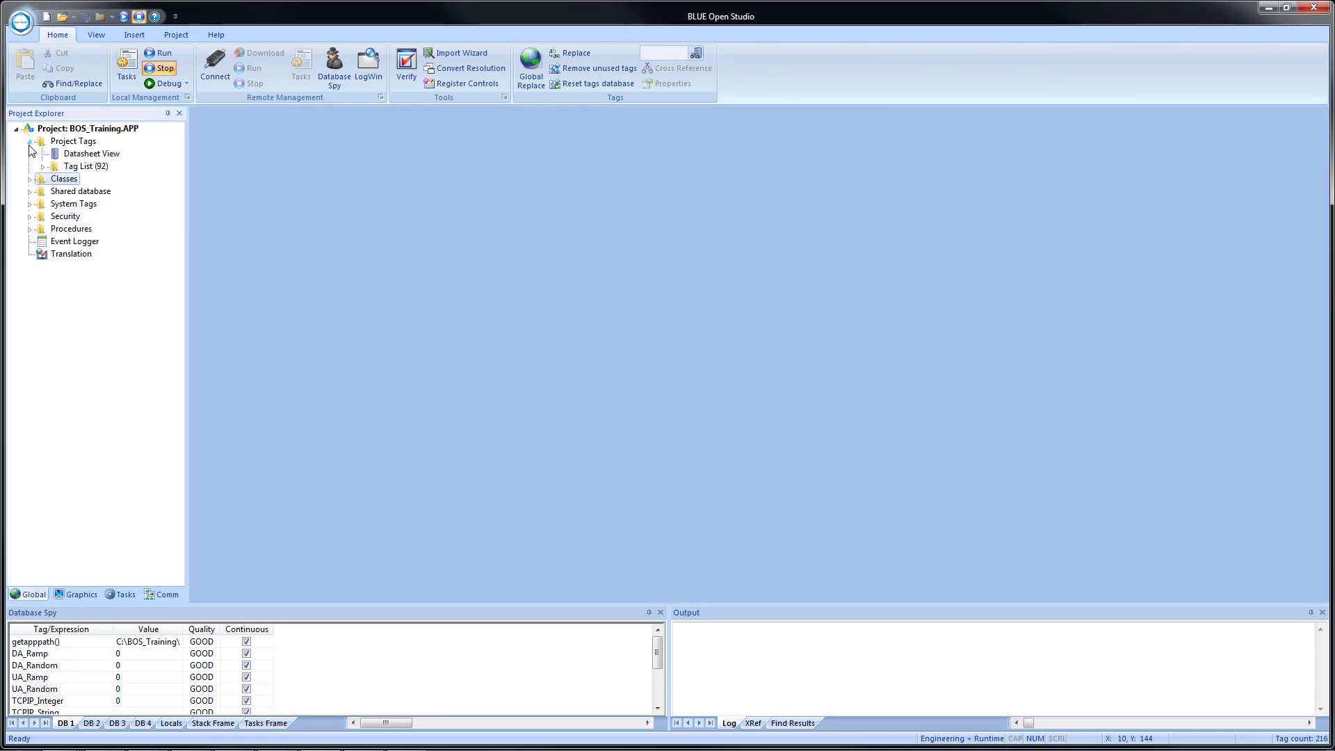
pyautogui.doubleClick(94, 158)
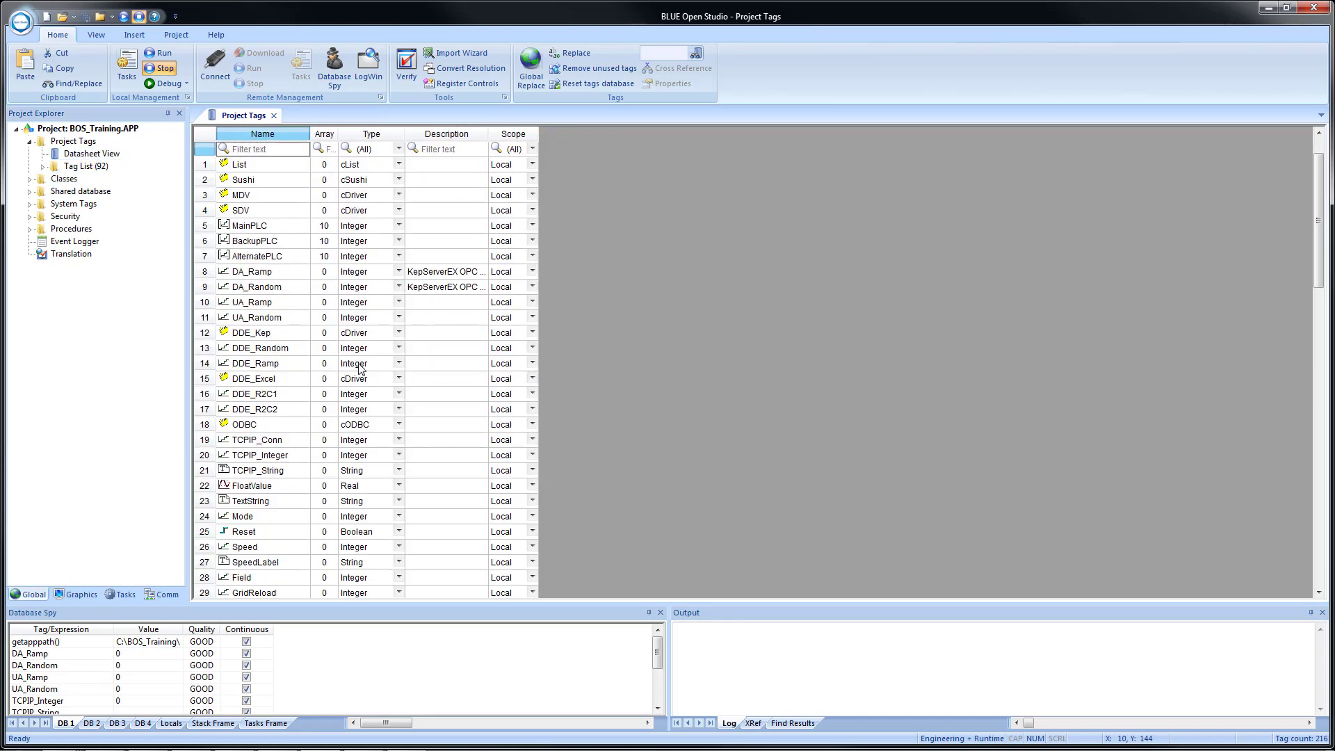
pyautogui.scroll(-20, 358, 369)
pyautogui.click(245, 521)
pyautogui.write('FTP')
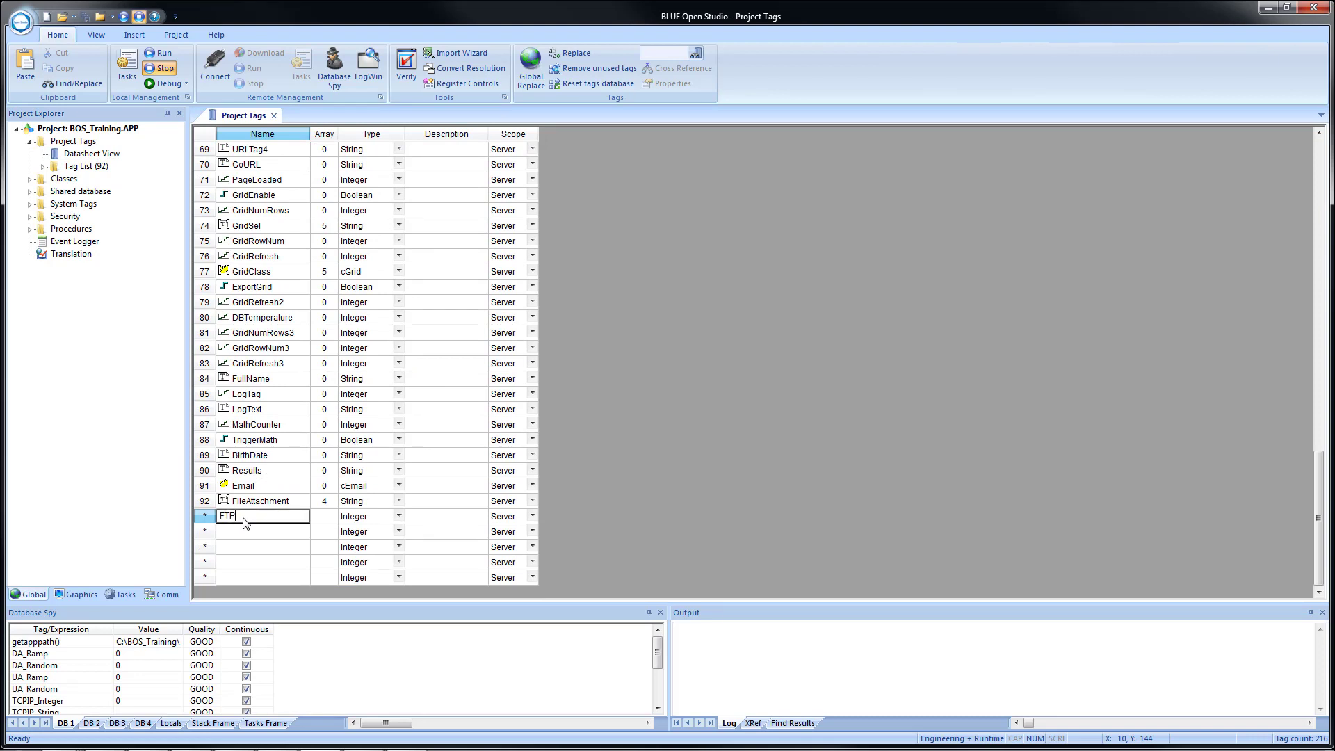
pyautogui.click(396, 522)
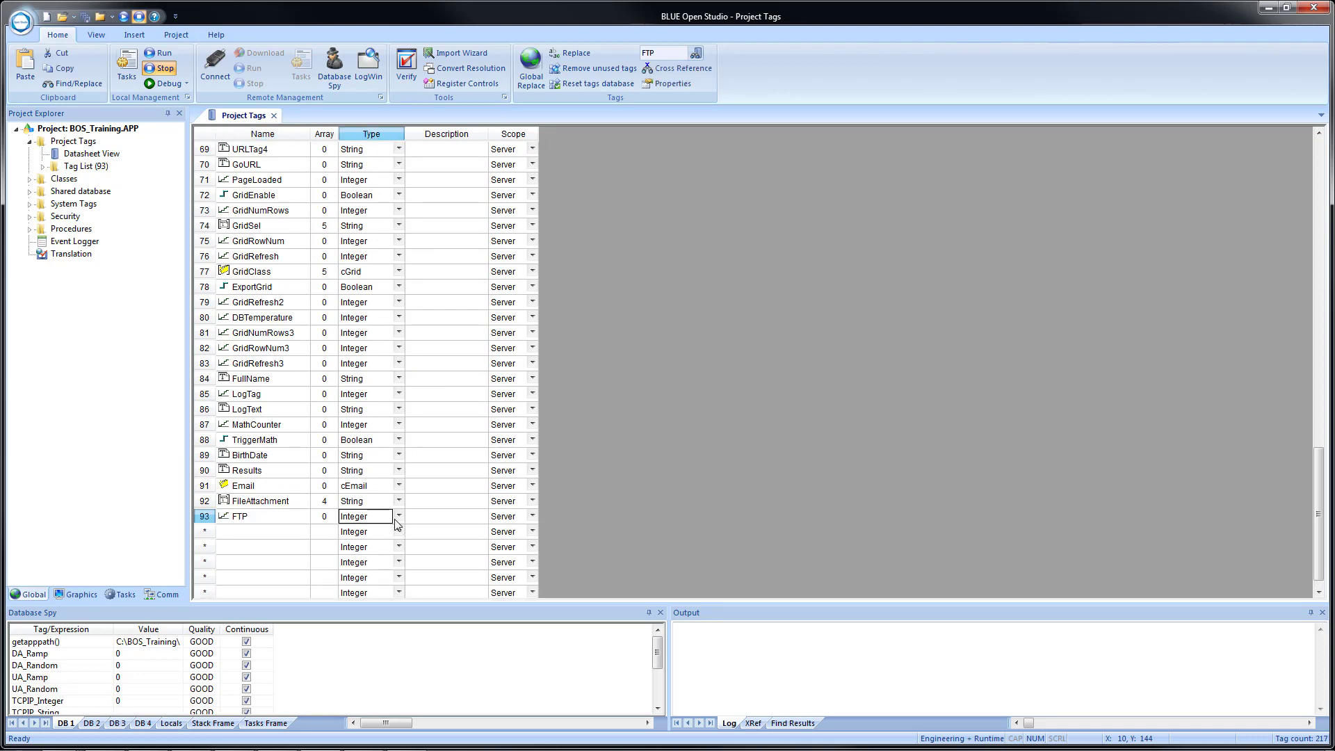
pyautogui.click(398, 518)
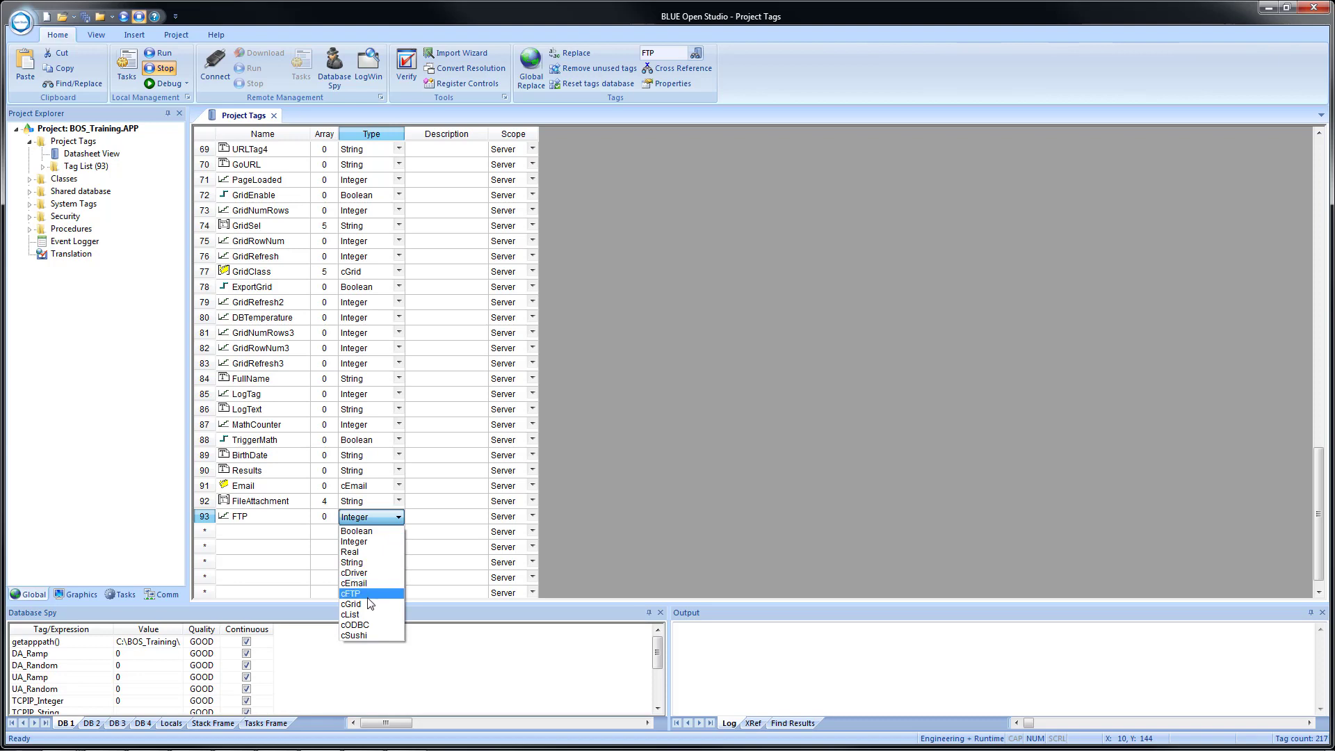
pyautogui.click(370, 596)
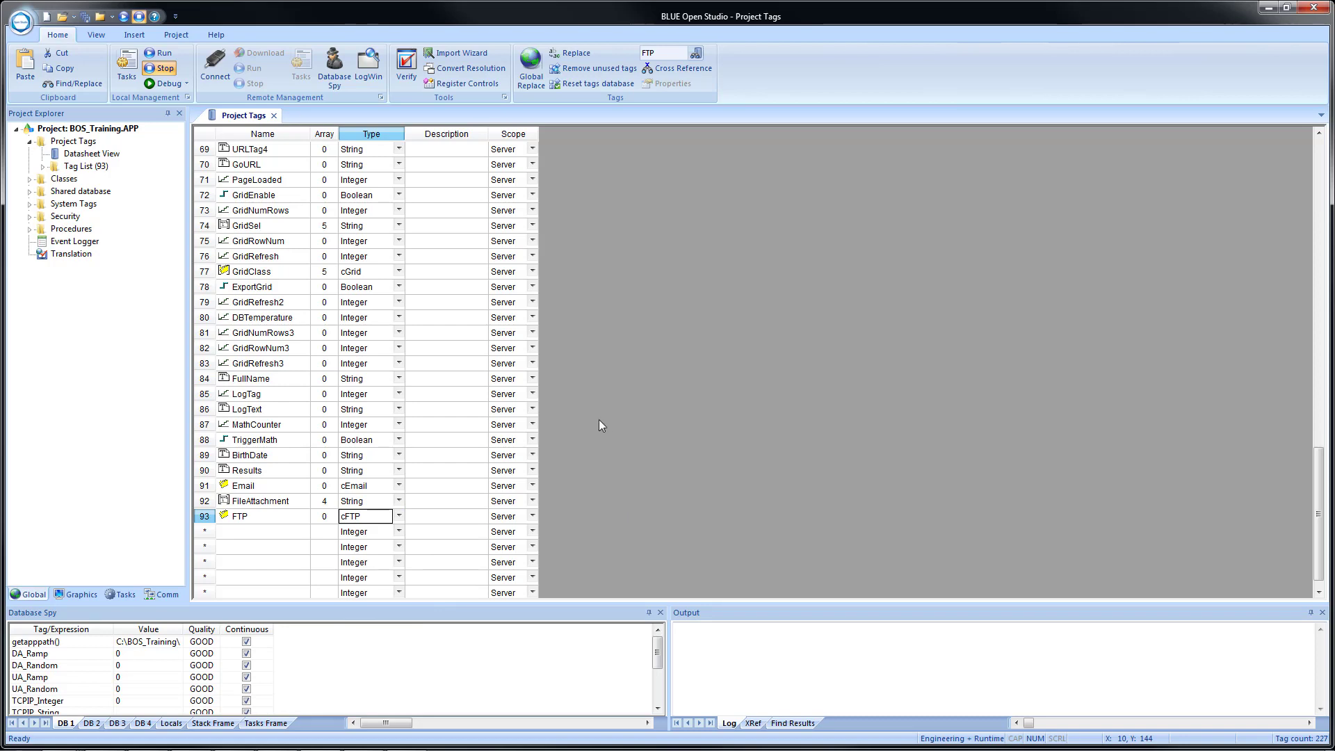
pyautogui.click(274, 116)
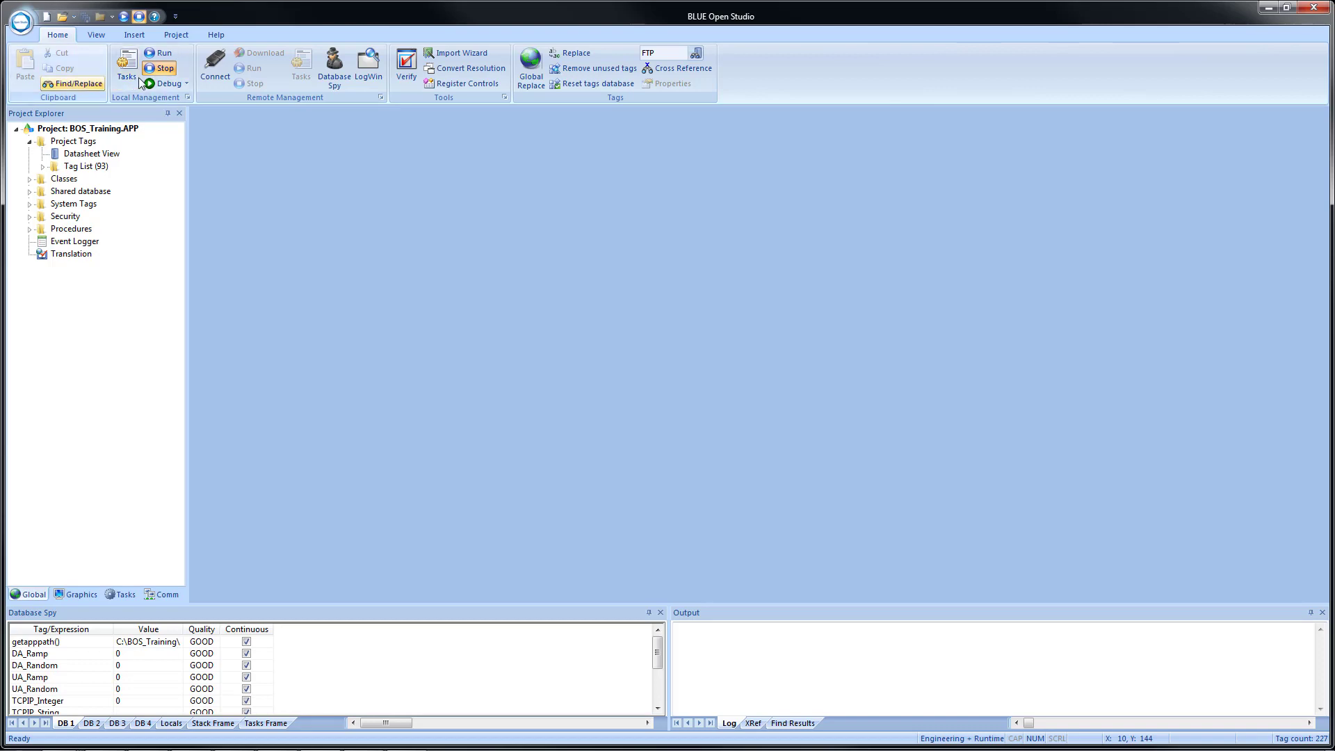
# Enter the FTP account user name in Project > E-Mail/FTP's FTP Settings, accepting the Data Protection warning.
pyautogui.click(176, 35)
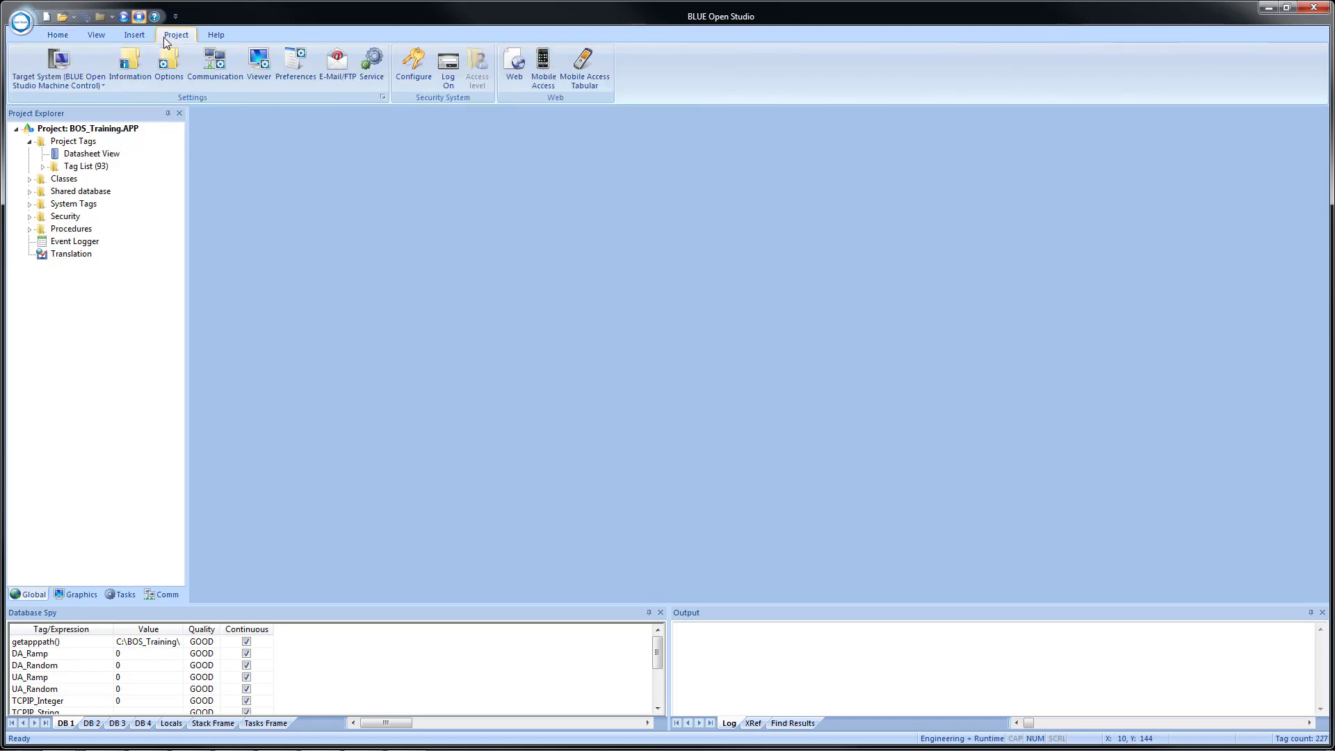
pyautogui.click(337, 63)
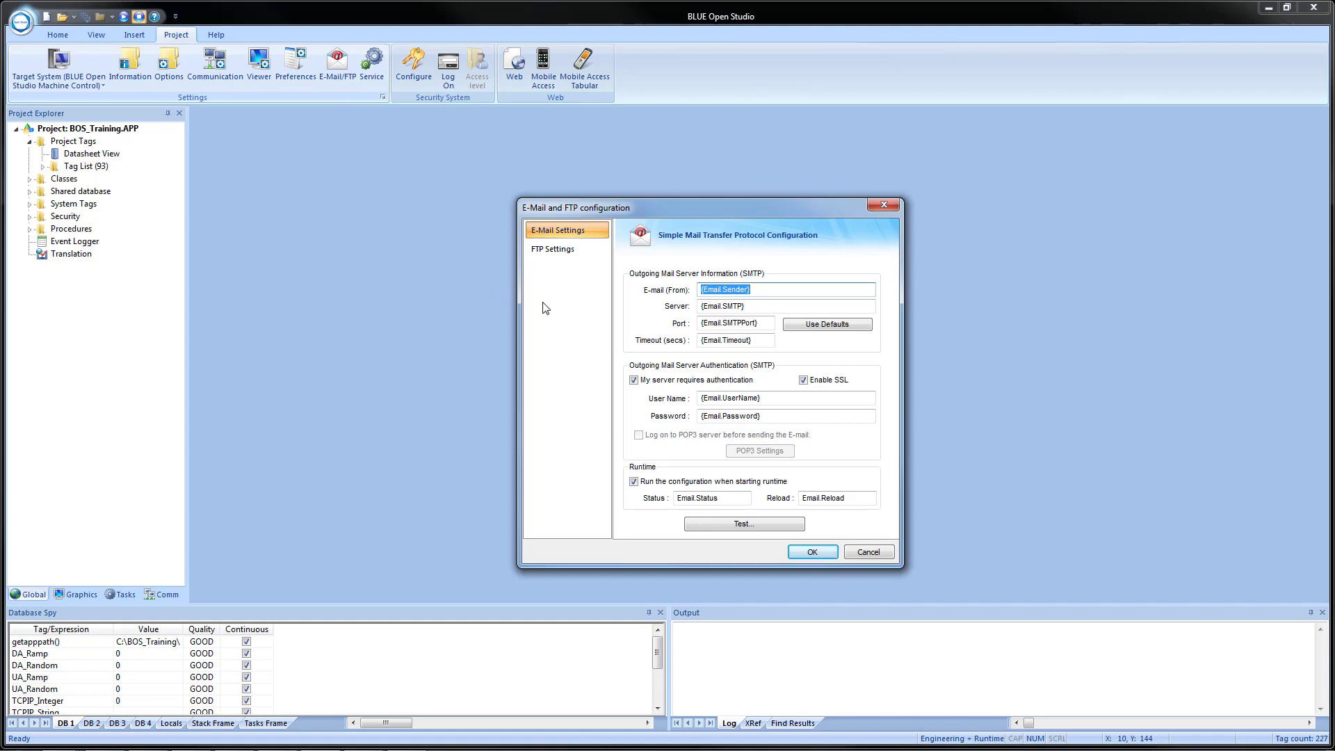
pyautogui.click(549, 250)
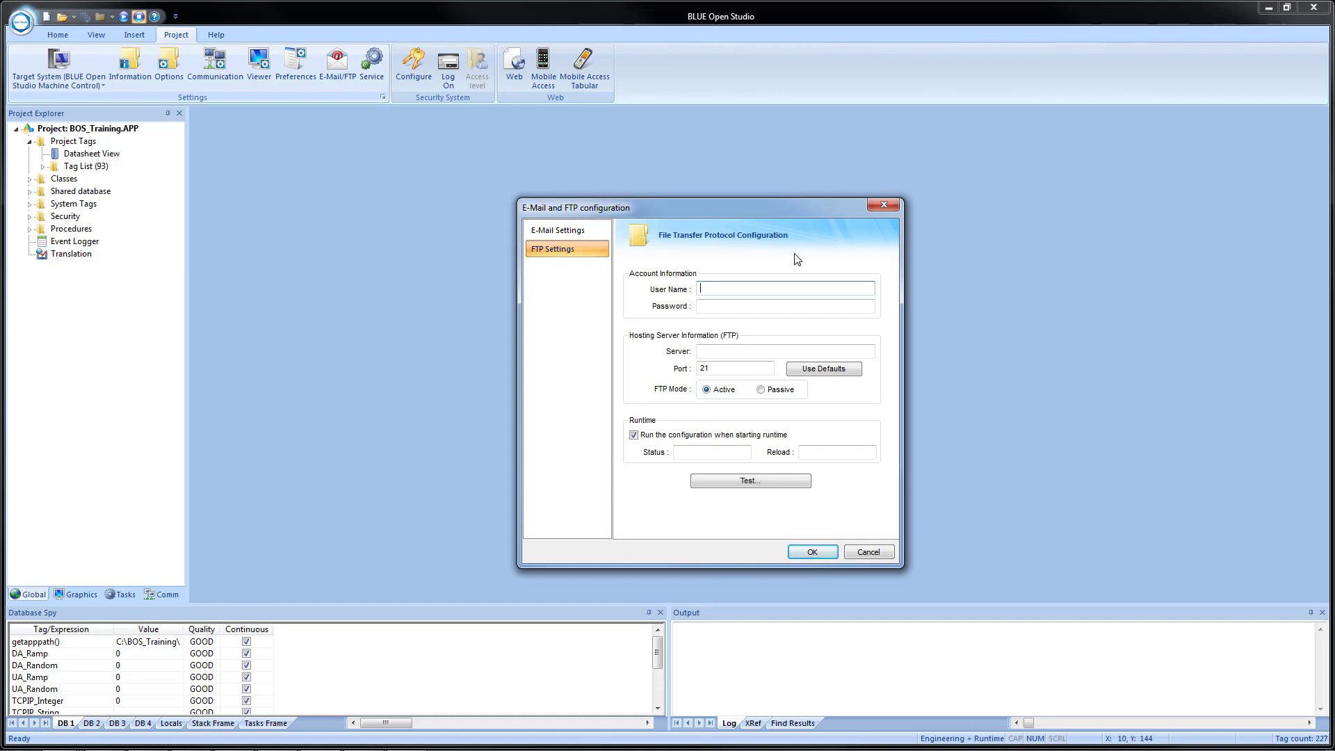
pyautogui.write('pfa')
pyautogui.press('Tab')
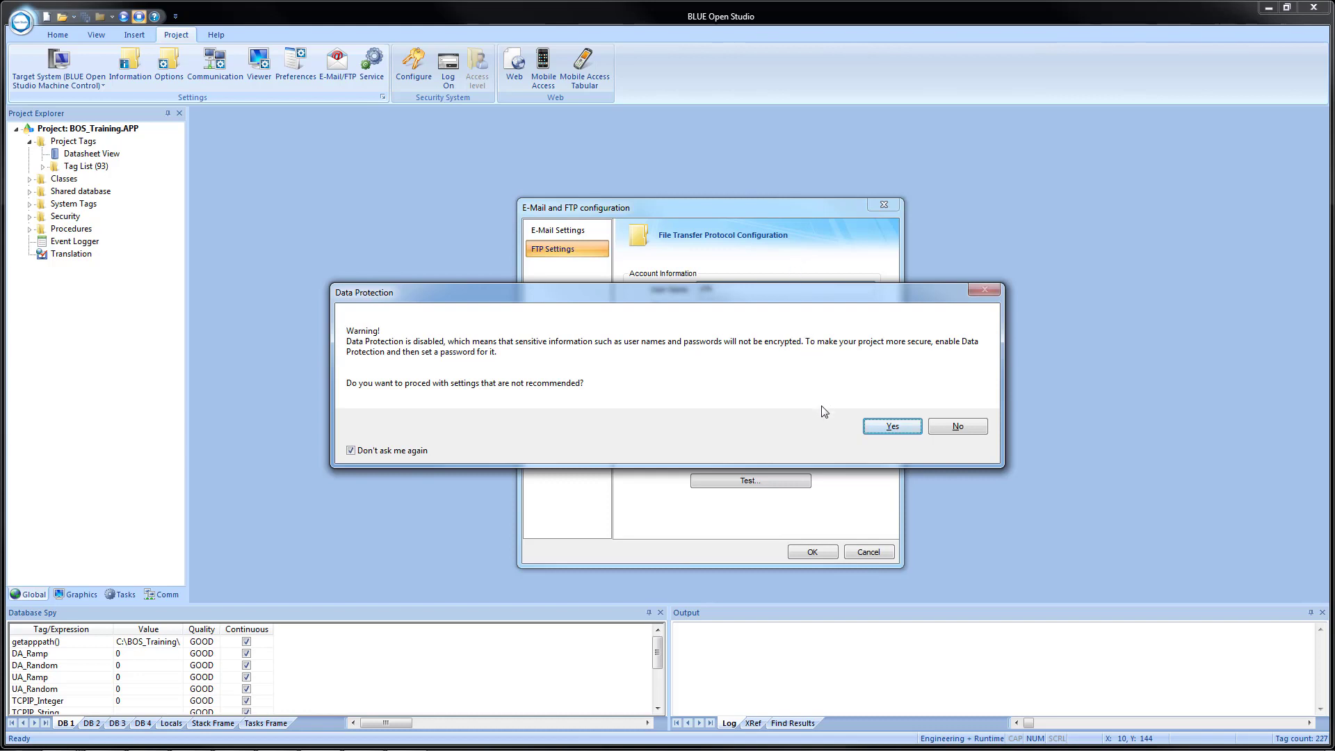
pyautogui.click(898, 427)
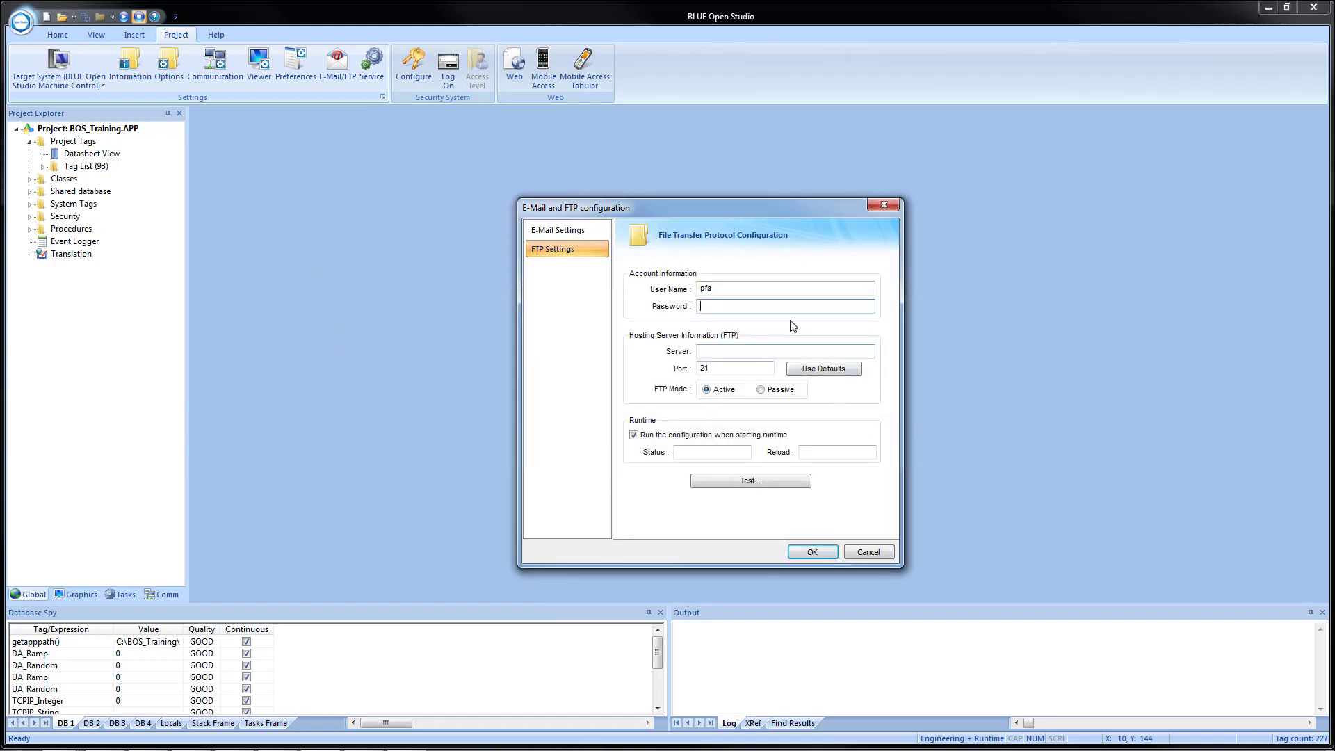
# Enter the account password and set the FTP server address to 127.0.0.1.
pyautogui.click(735, 352)
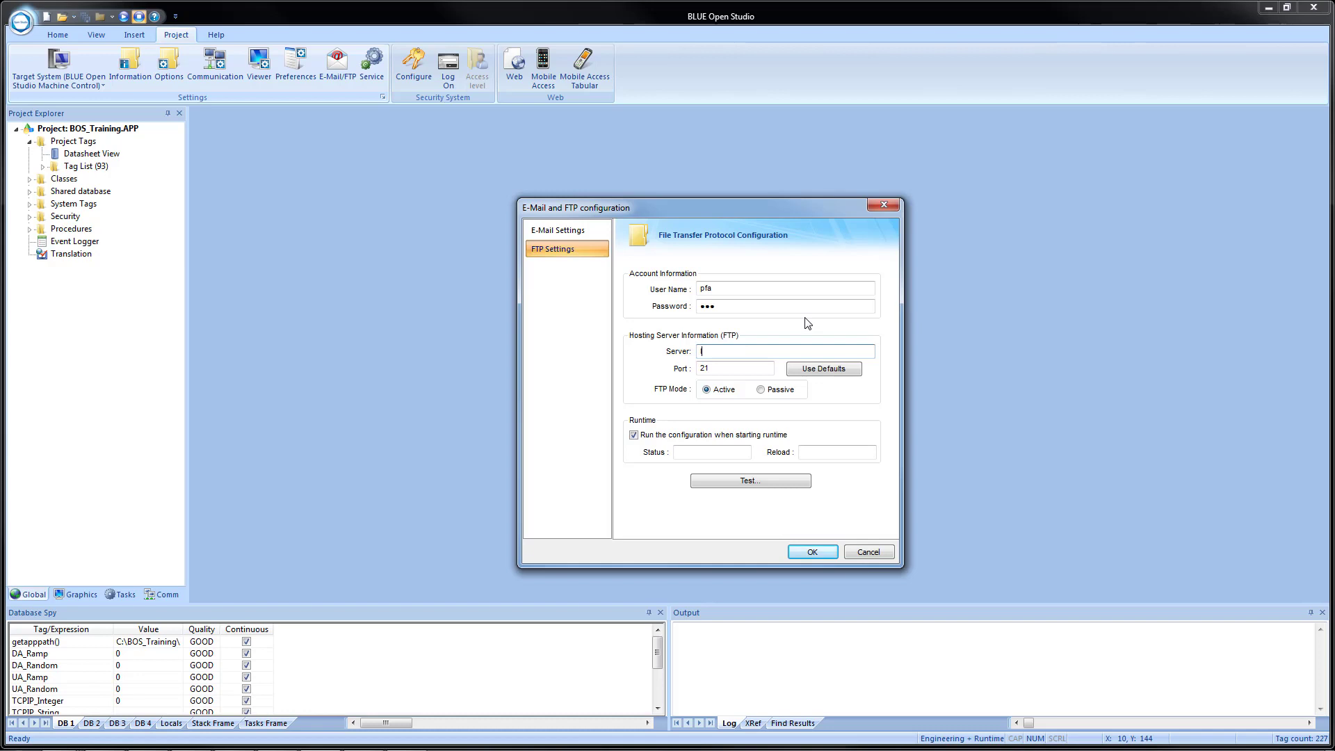
pyautogui.press('BackSpace')
pyautogui.press('BackSpace')
pyautogui.press('BackSpace')
pyautogui.press('BackSpace')
pyautogui.press('BackSpace')
pyautogui.press('BackSpace')
pyautogui.press('BackSpace')
# Bind the FTP runtime Status field to FTP.Status and the Reload field to FTP.Reload.
pyautogui.rightClick(717, 452)
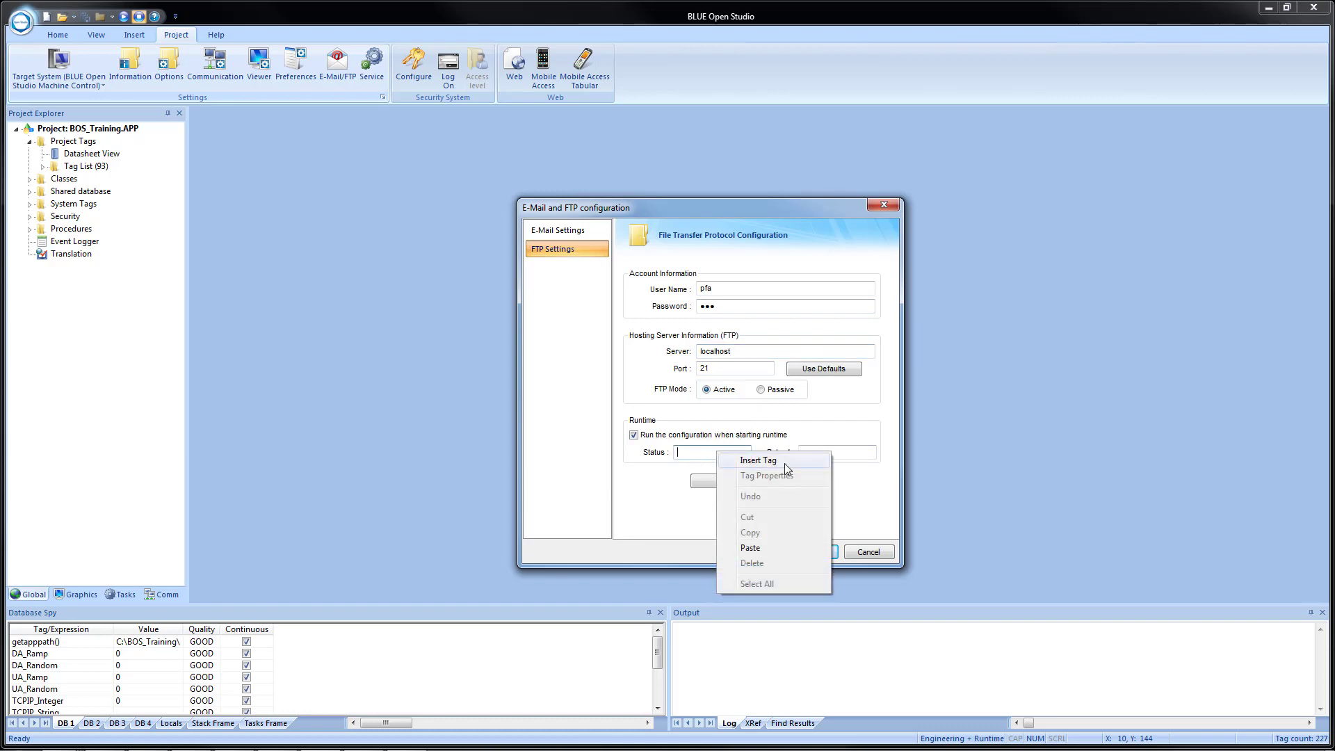
pyautogui.click(691, 455)
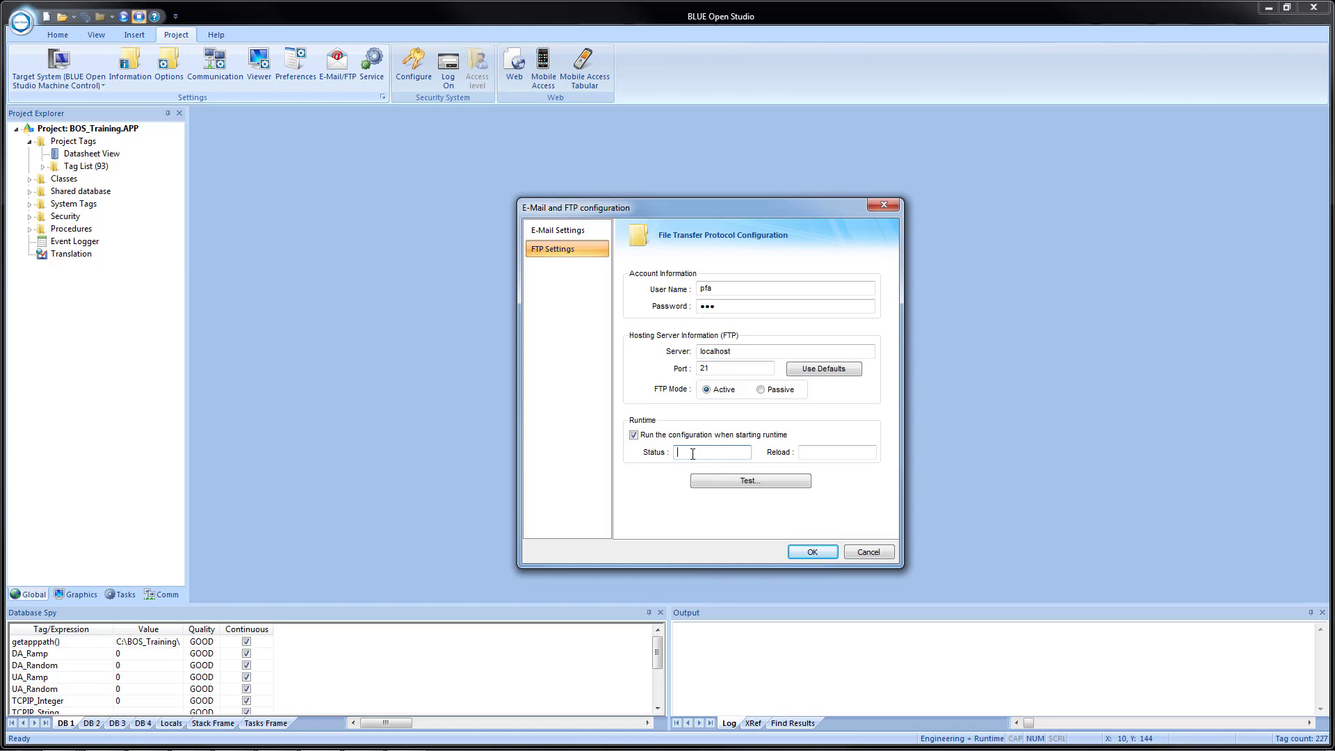
pyautogui.write('FTPStatus')
pyautogui.press('Tab')
pyautogui.write('FTP.Reload')
# Start the FTP test and choose C:\BOS Training Files\BOSDS.pdf as the local file.
pyautogui.click(744, 482)
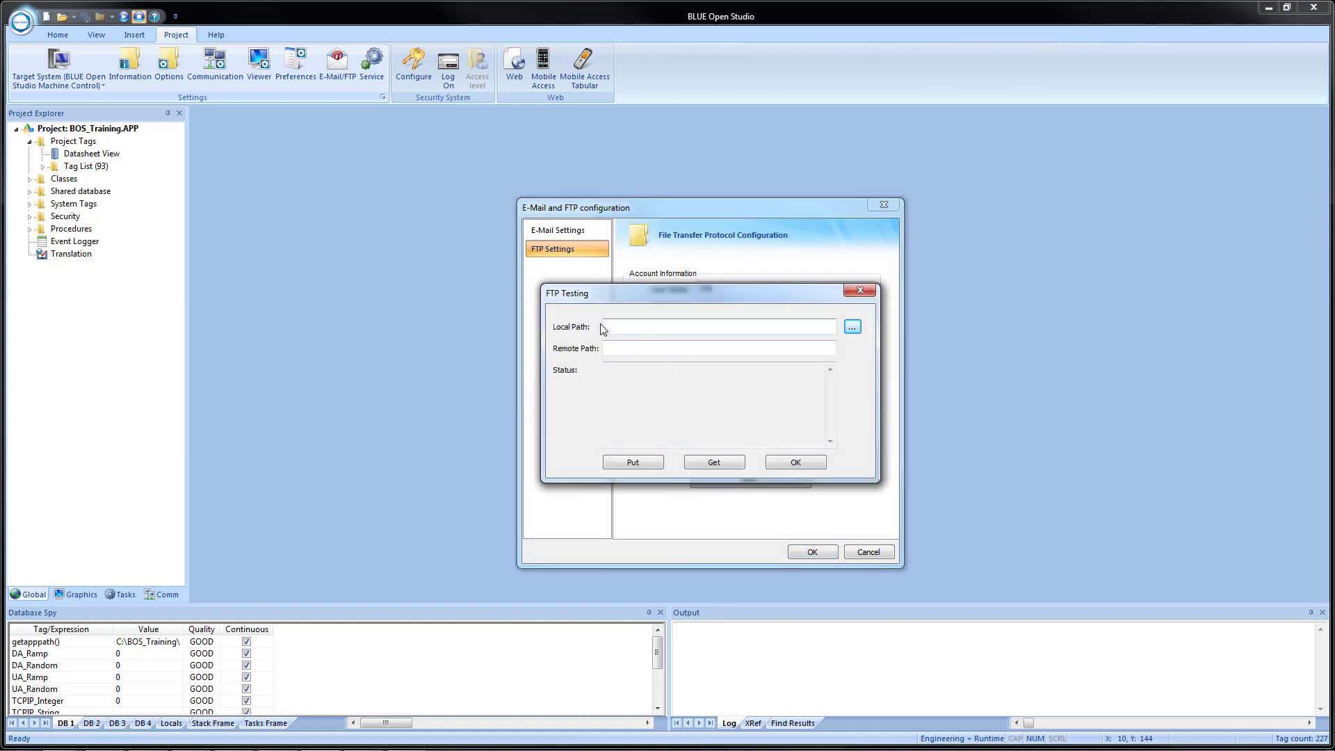
pyautogui.click(854, 328)
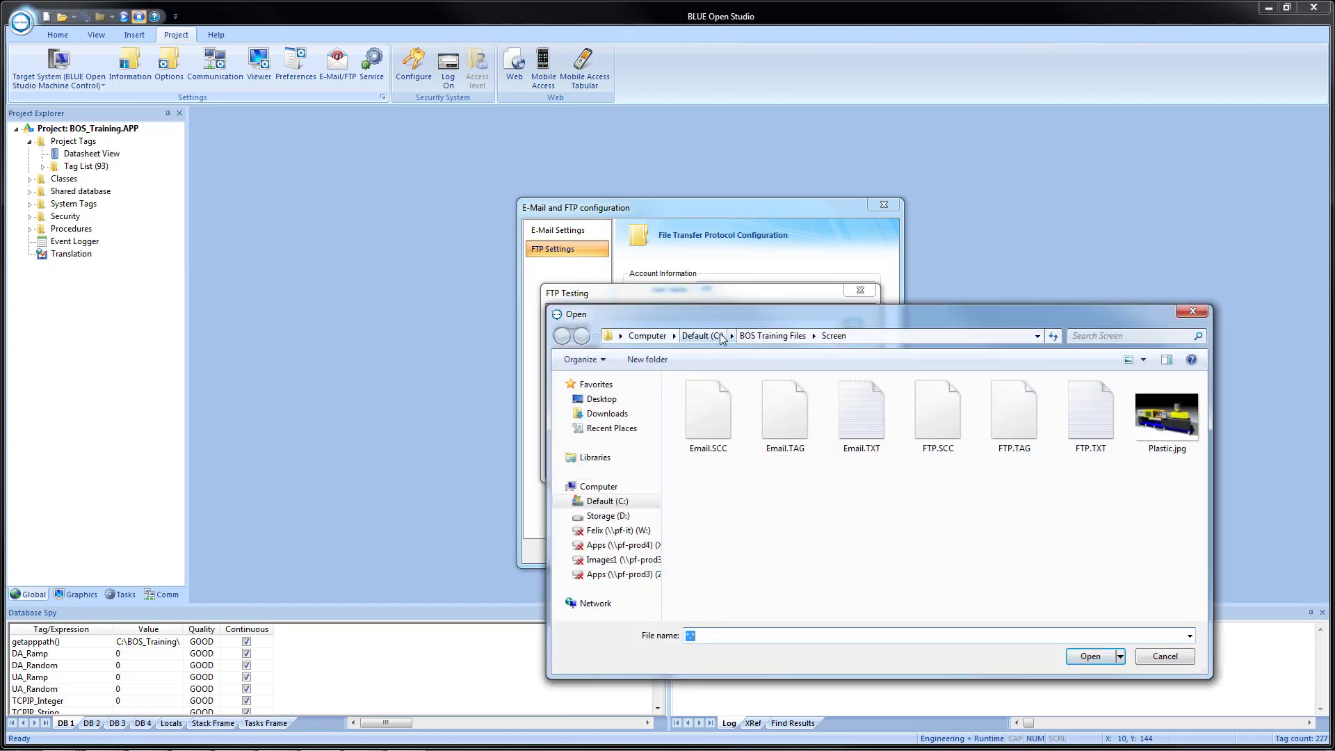
pyautogui.click(760, 337)
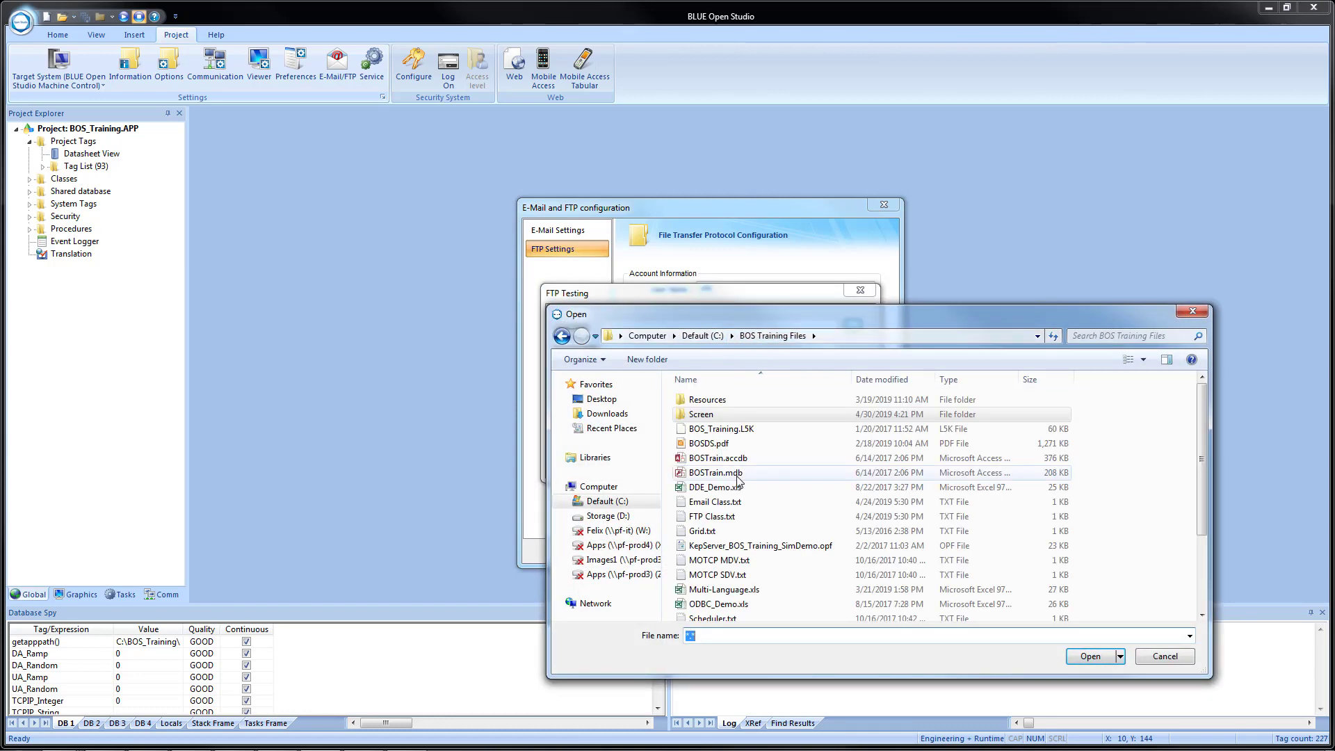
pyautogui.click(703, 446)
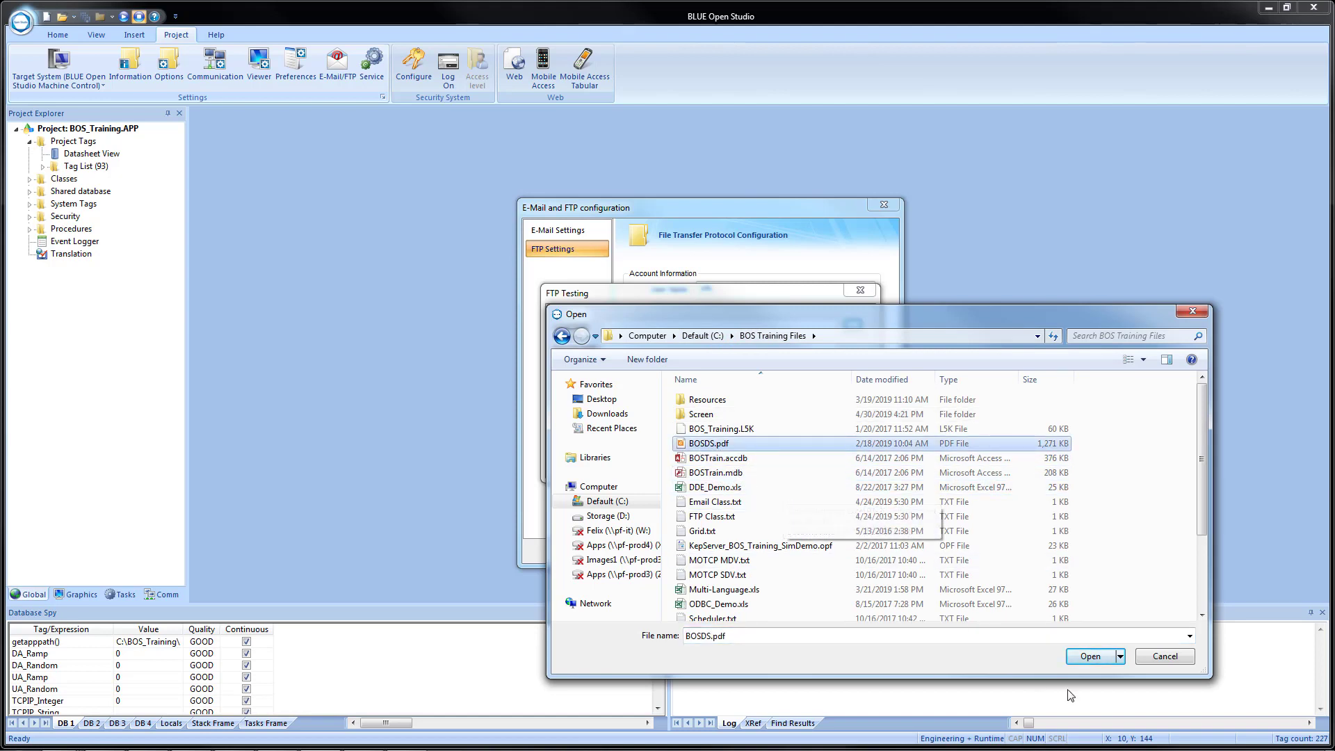
pyautogui.click(1089, 656)
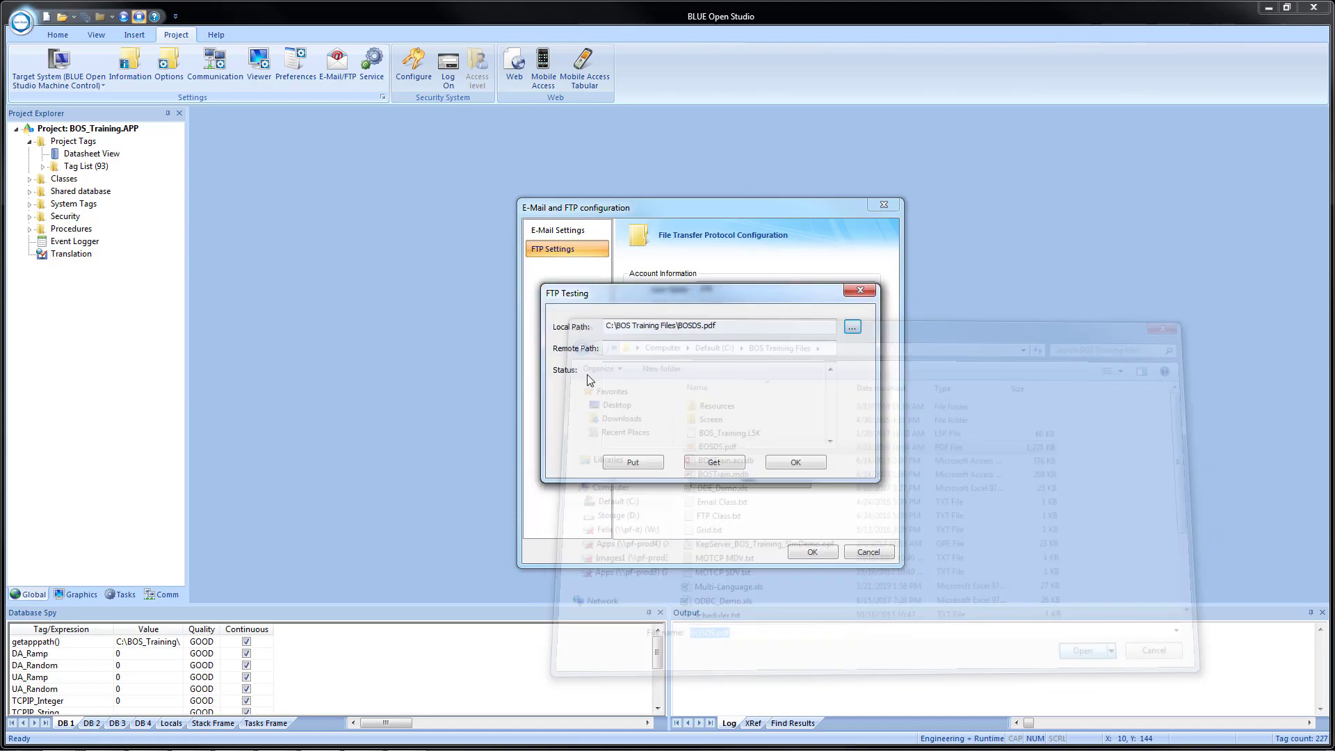
# Enter /BOSDS.pdf as the remote path and upload the file to the server.
pyautogui.click(631, 351)
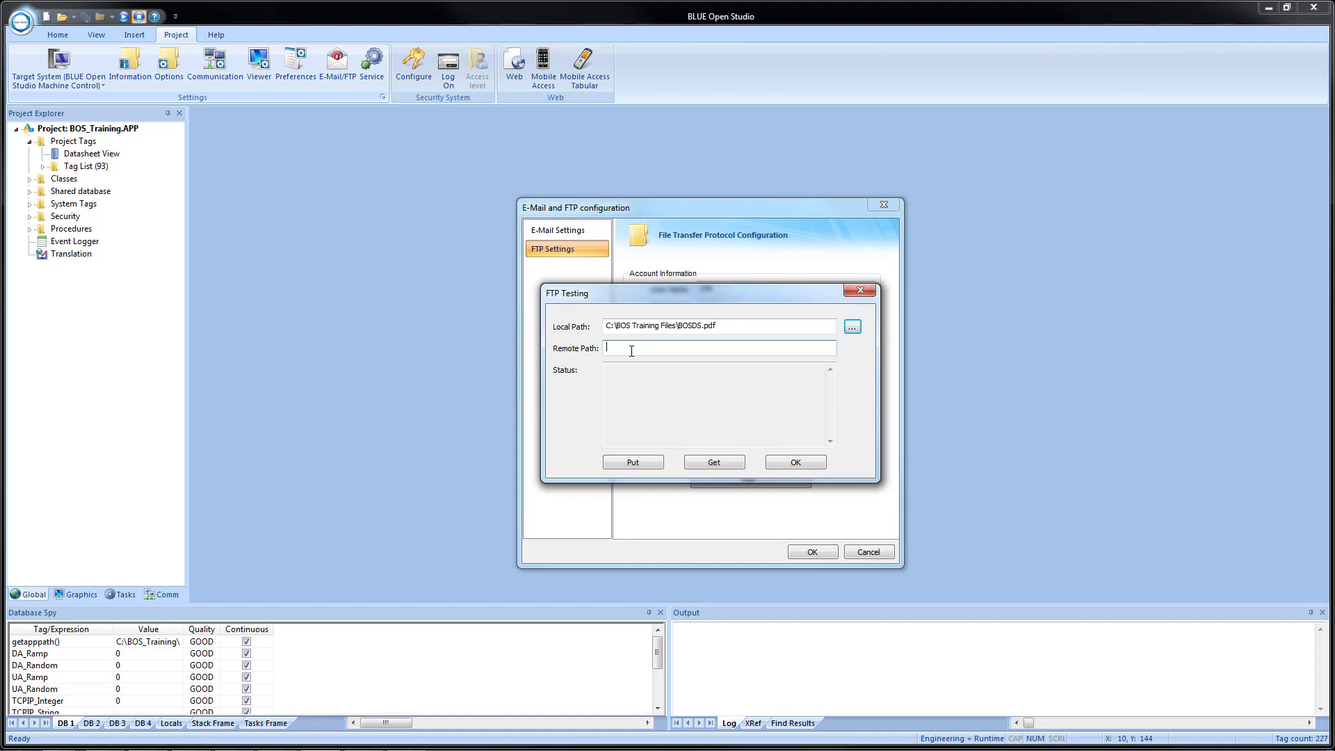
pyautogui.write('/')
pyautogui.write('B')
pyautogui.write('D')
pyautogui.click(630, 464)
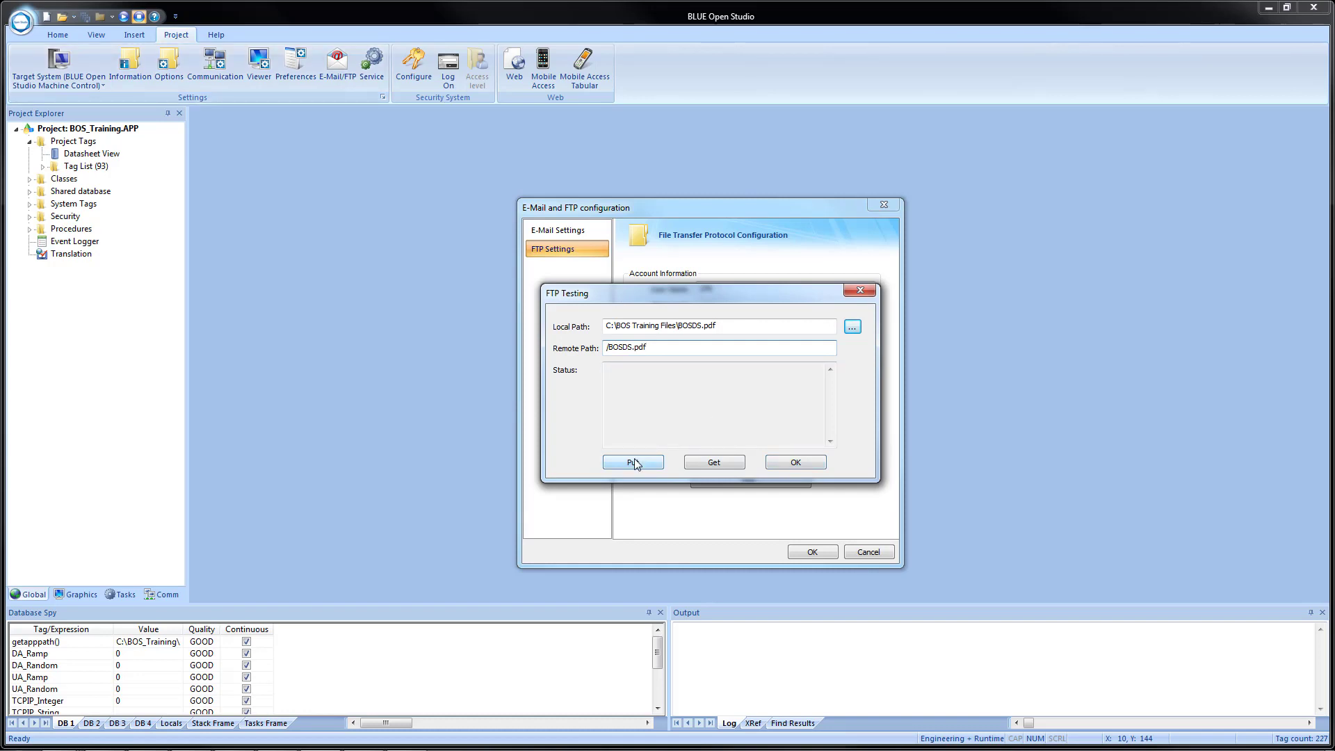
pyautogui.press('super+e')
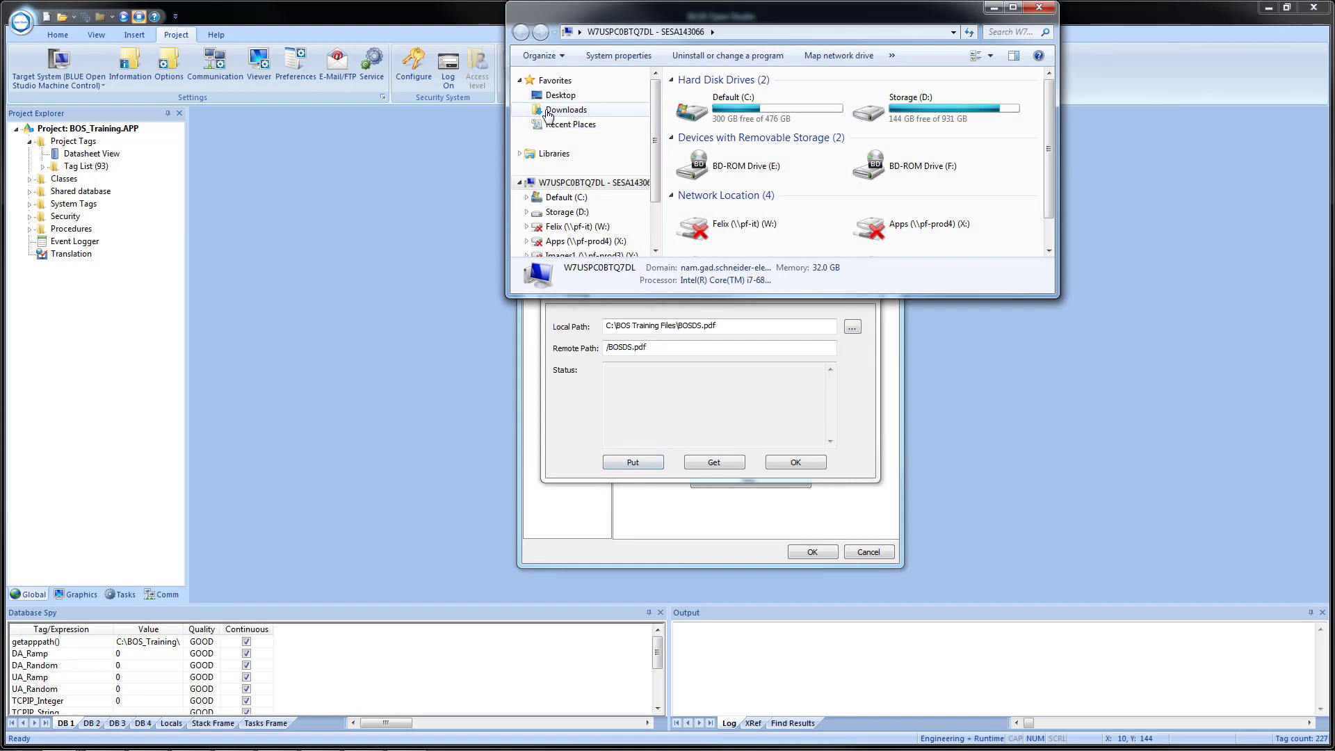
# Upload BOSDS.pdf again and confirm it appears in the server's Downloads folder.
pyautogui.click(549, 111)
pyautogui.moveTo(745, 33); pyautogui.dragTo(374, 134)
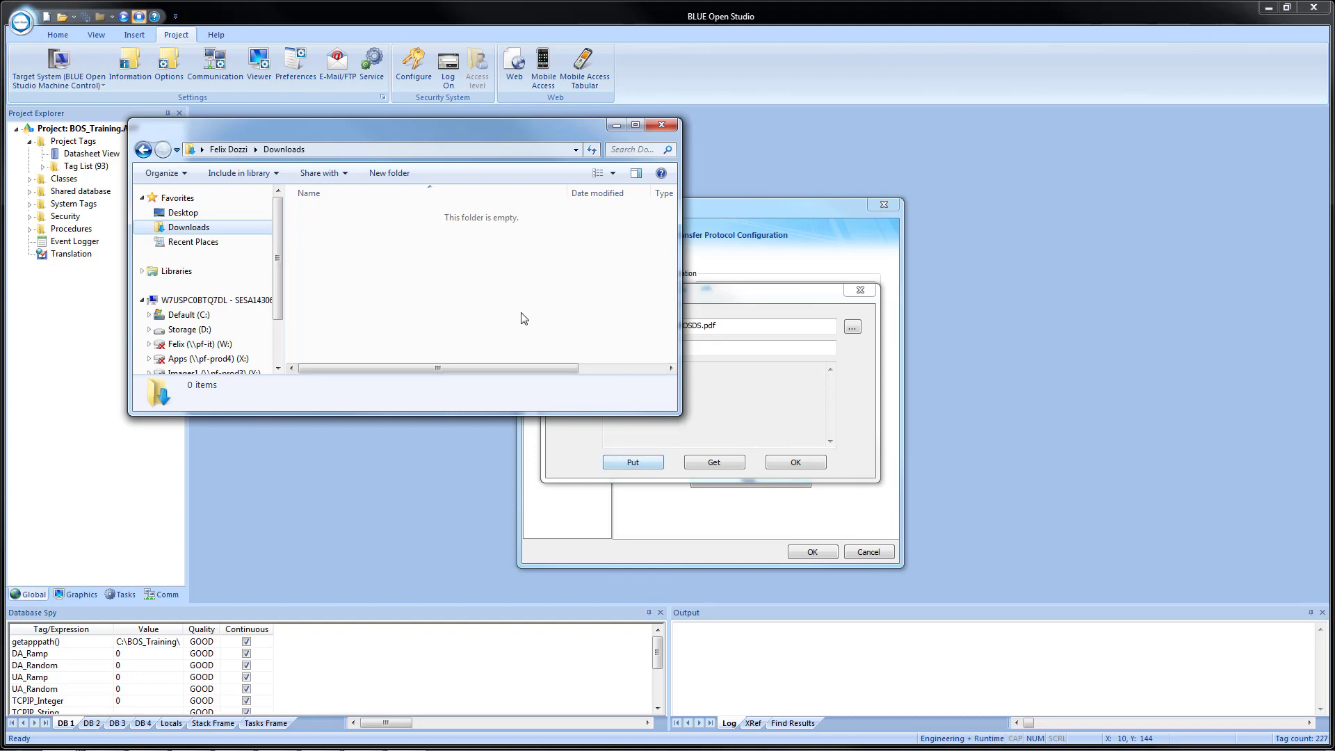
pyautogui.click(448, 278)
pyautogui.click(629, 463)
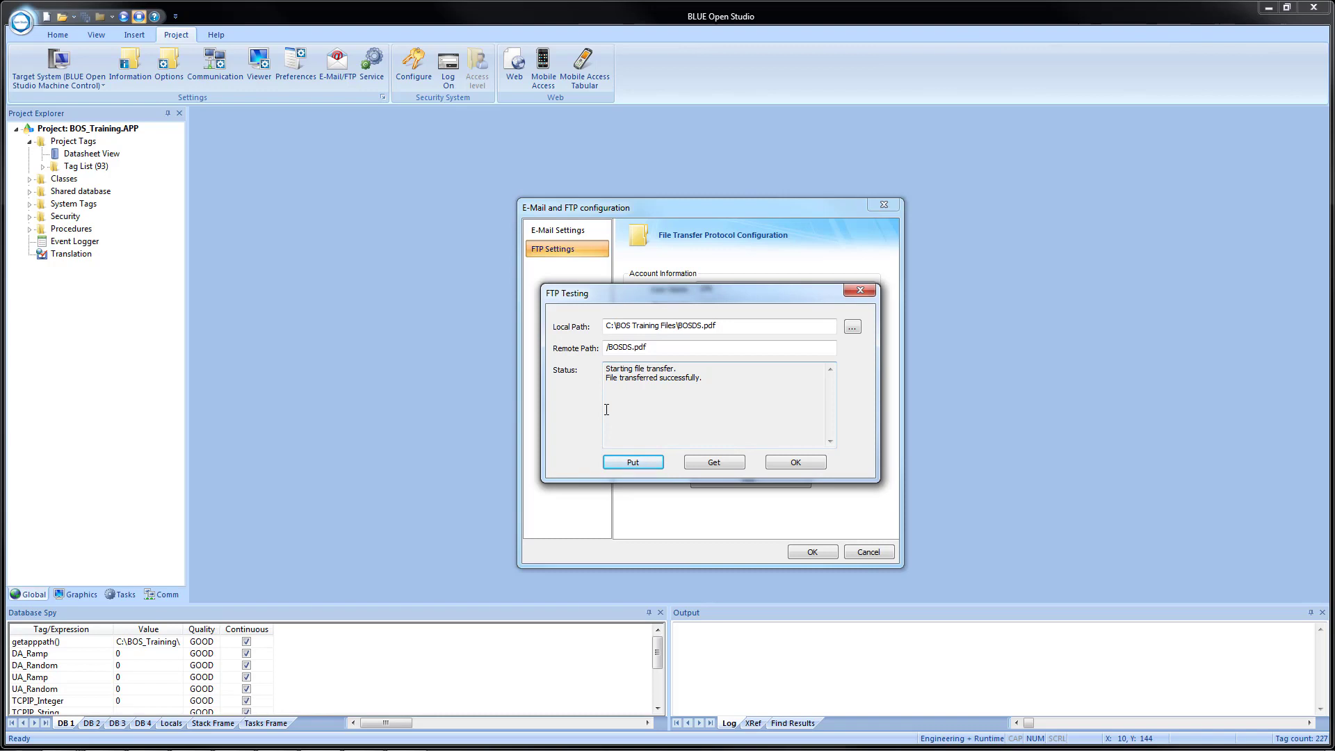
pyautogui.hotkey('alt', 'Tab')
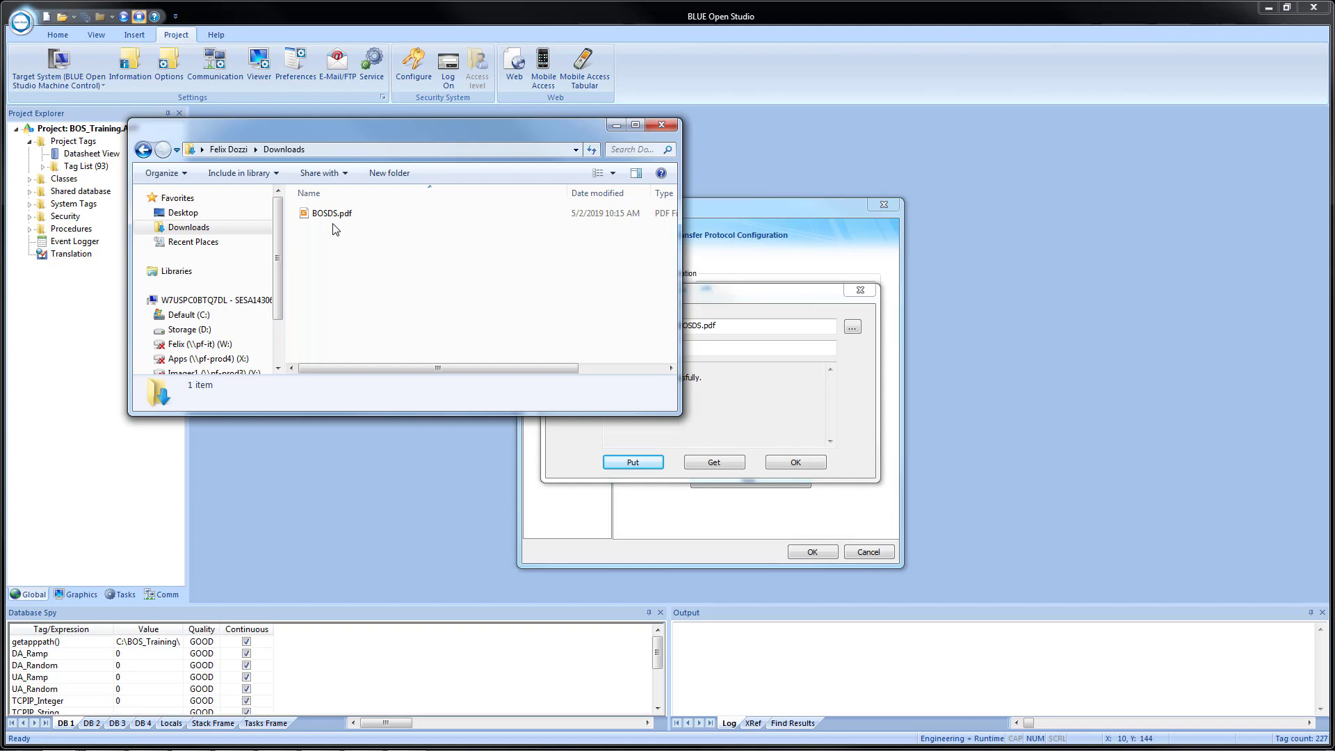
pyautogui.click(753, 309)
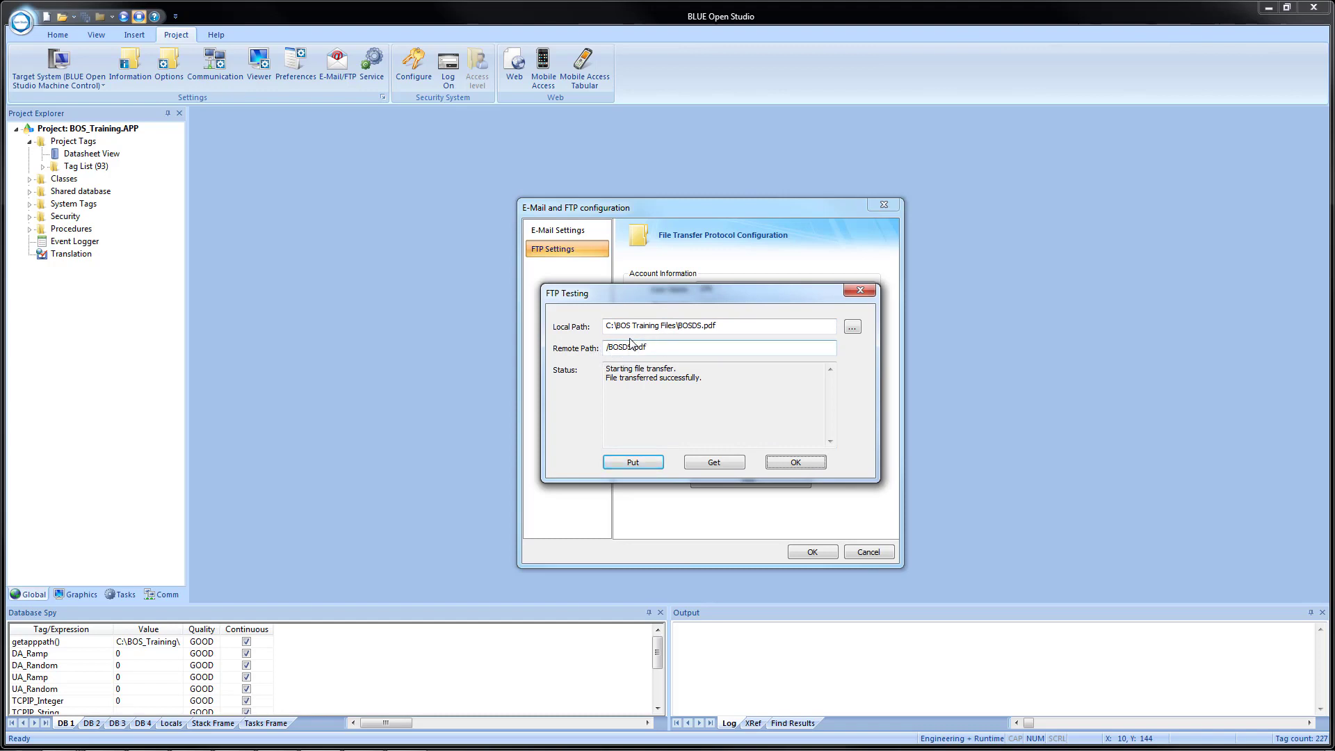
# Set the local path to Test.pdf on the Desktop and download /BOSDS.pdf into it.
pyautogui.click(851, 327)
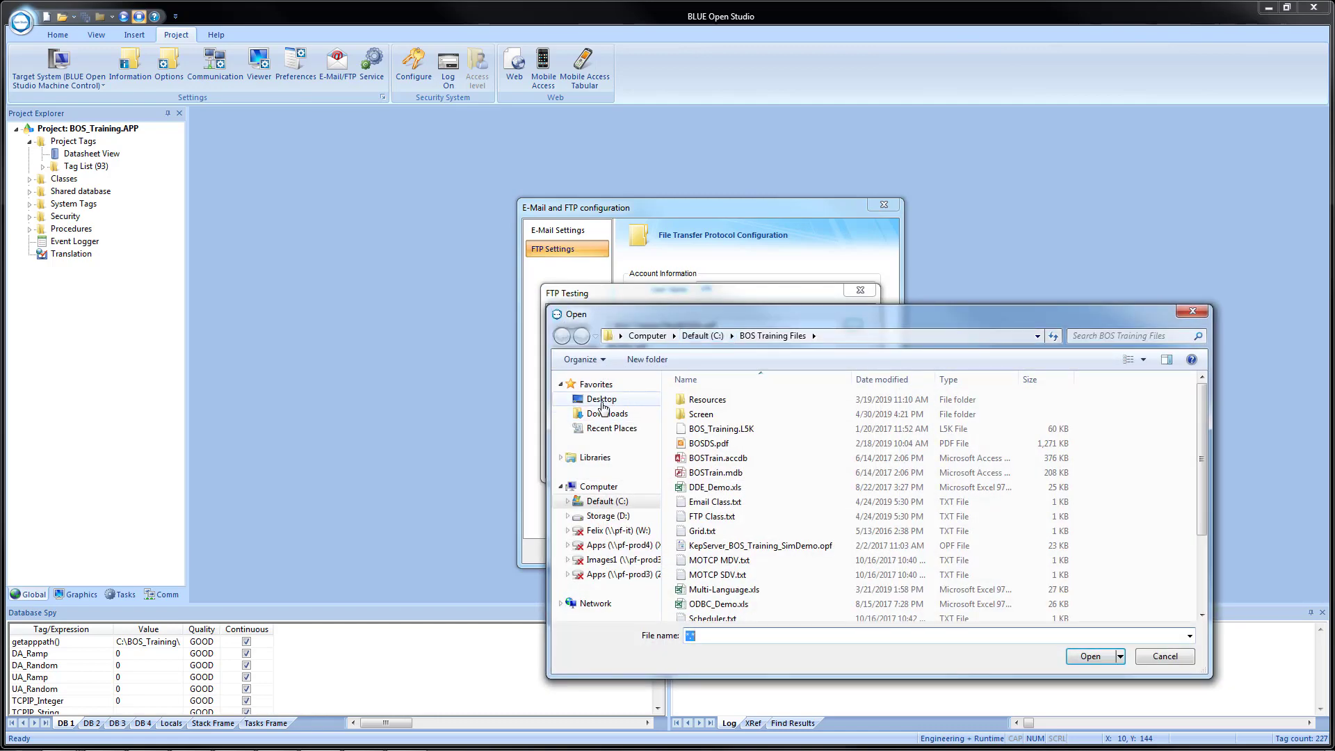
pyautogui.click(602, 401)
pyautogui.doubleClick(700, 639)
pyautogui.write('T')
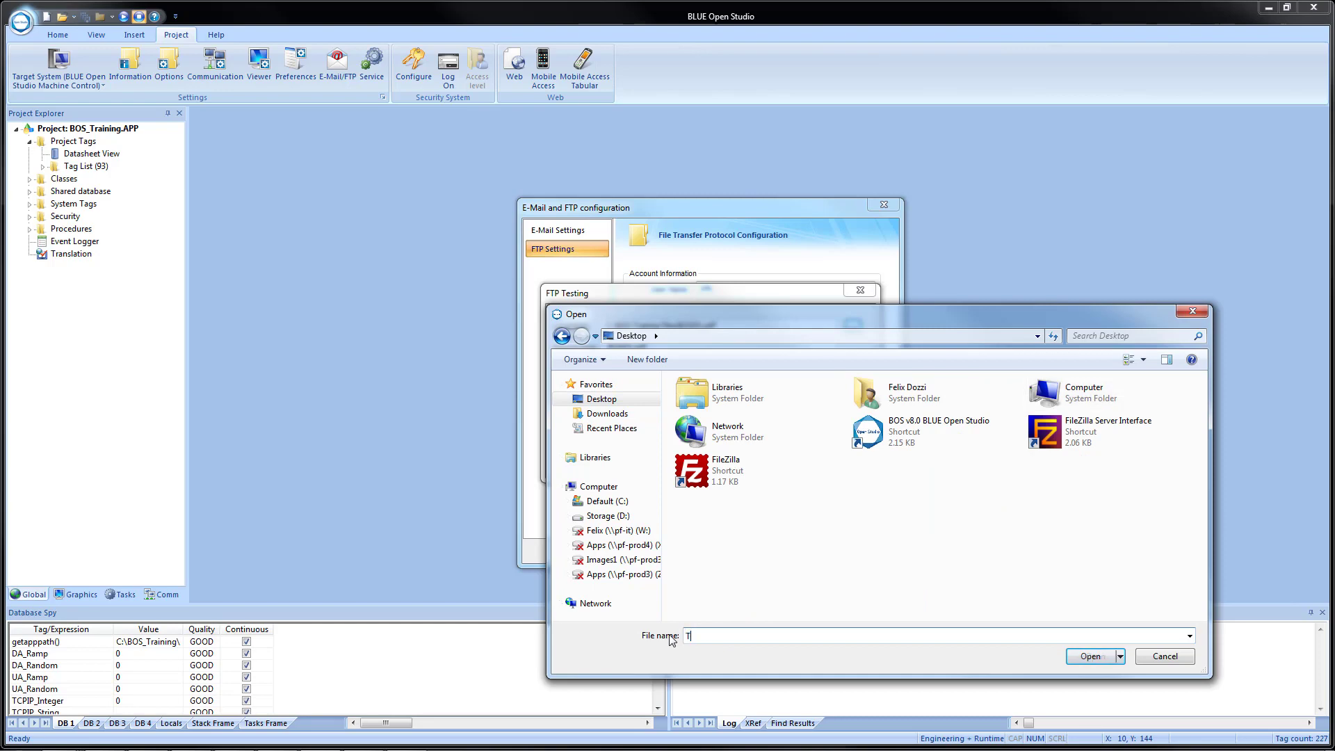
pyautogui.write('est.pdf')
pyautogui.click(1091, 657)
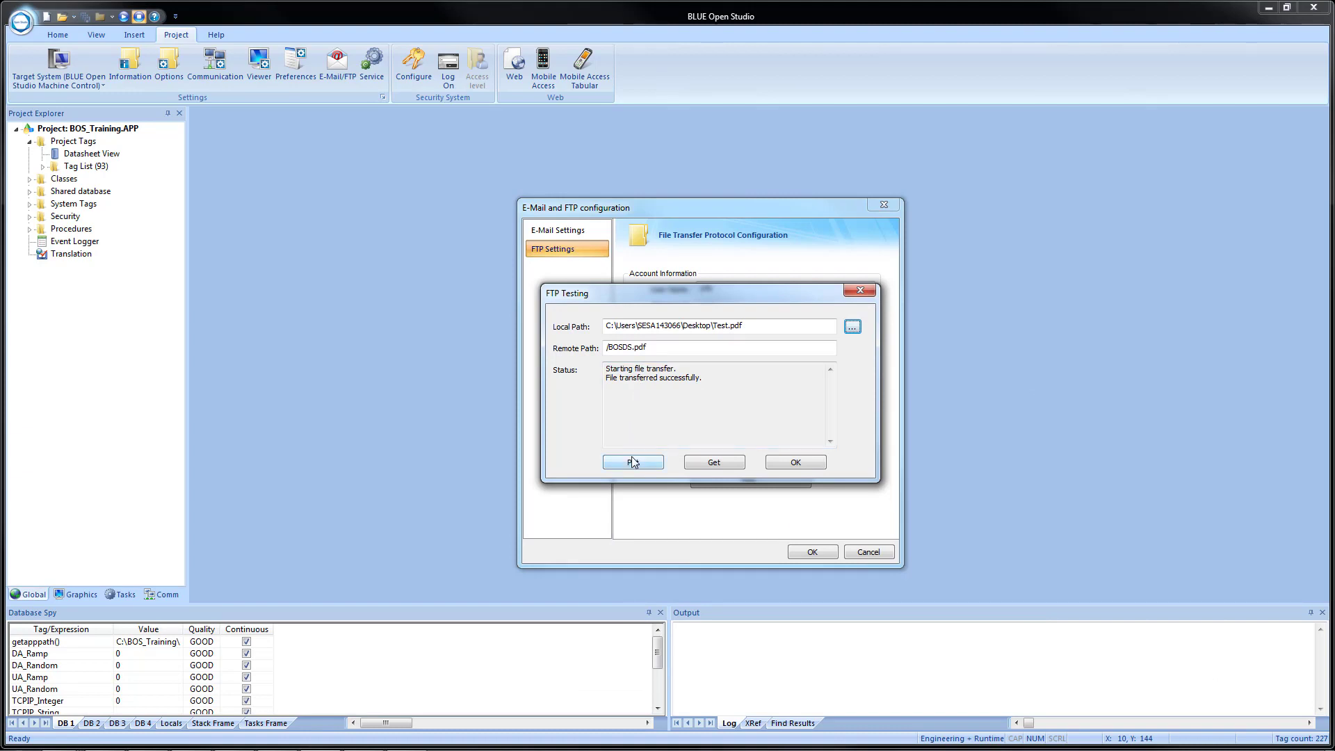
pyautogui.click(712, 464)
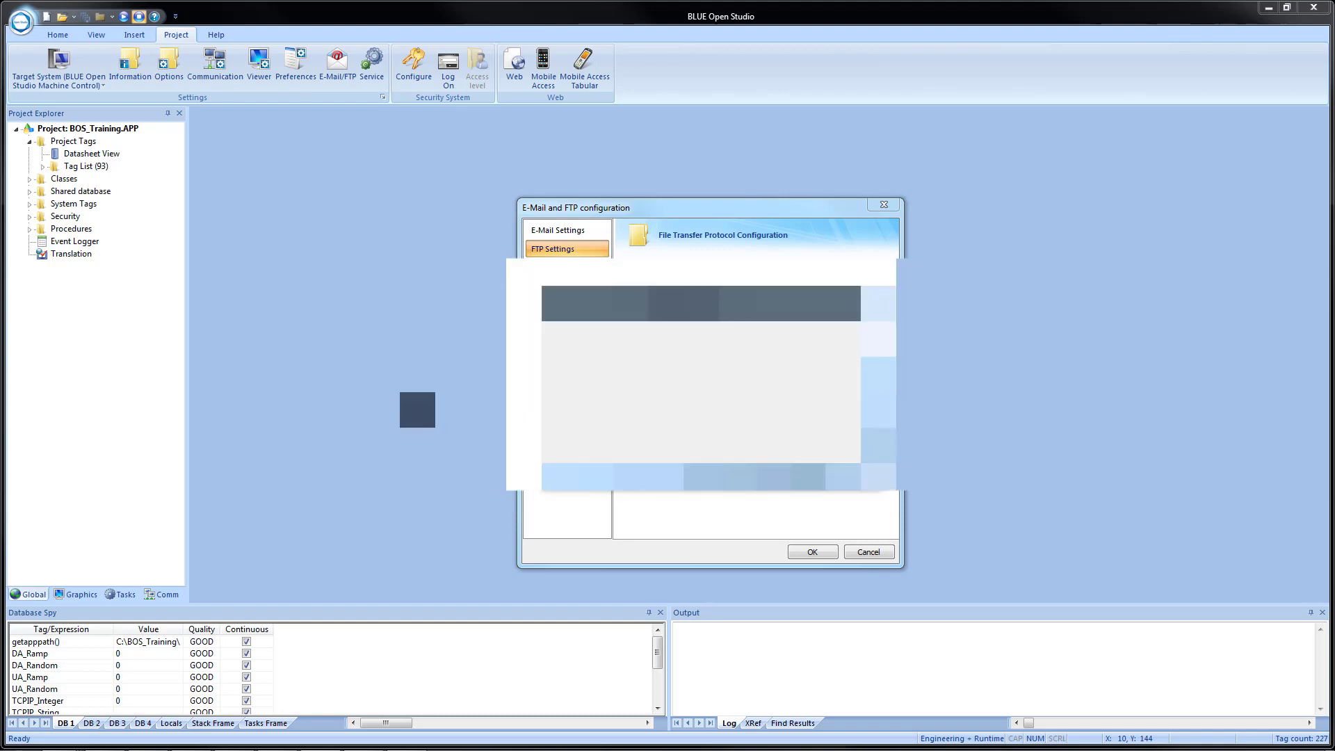
pyautogui.hotkey('alt', 'Tab')
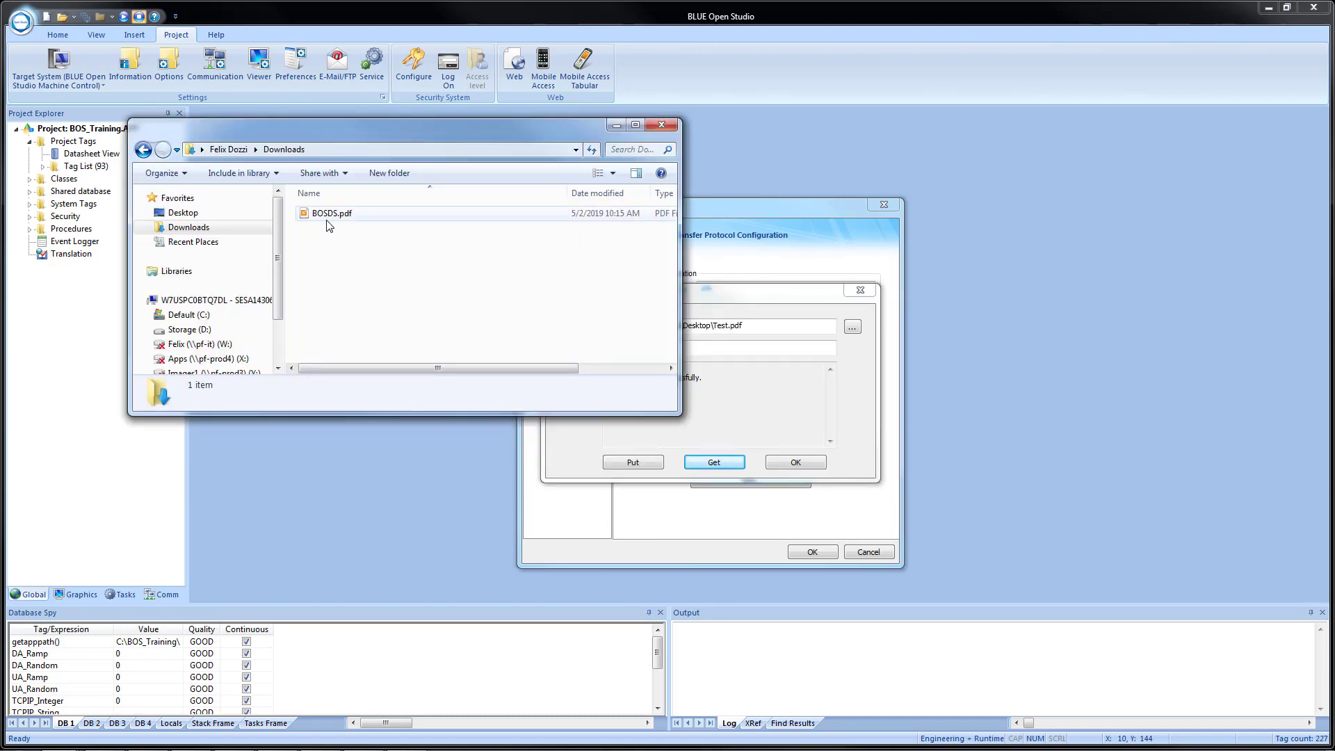
# Check that Test.pdf (1.24 MB) is on the Desktop, then close the Explorer window.
pyautogui.click(182, 213)
pyautogui.click(500, 356)
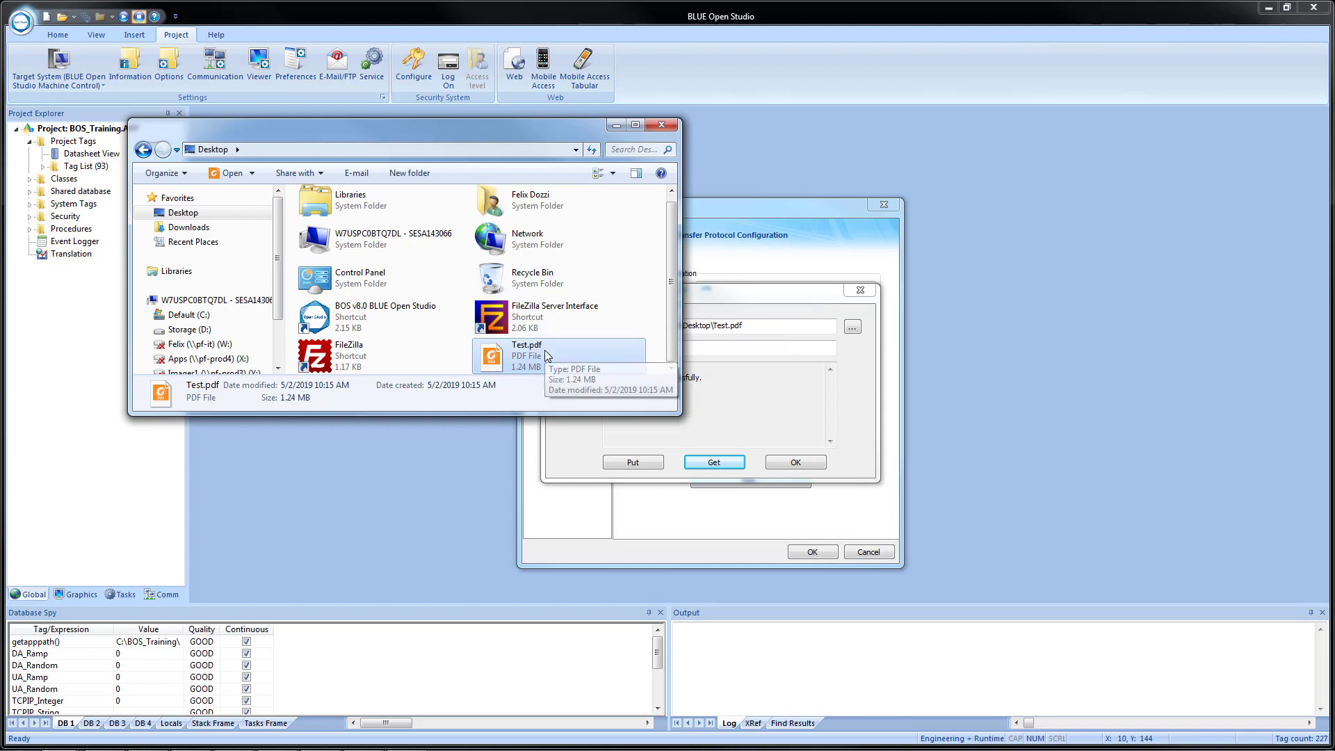
pyautogui.click(661, 125)
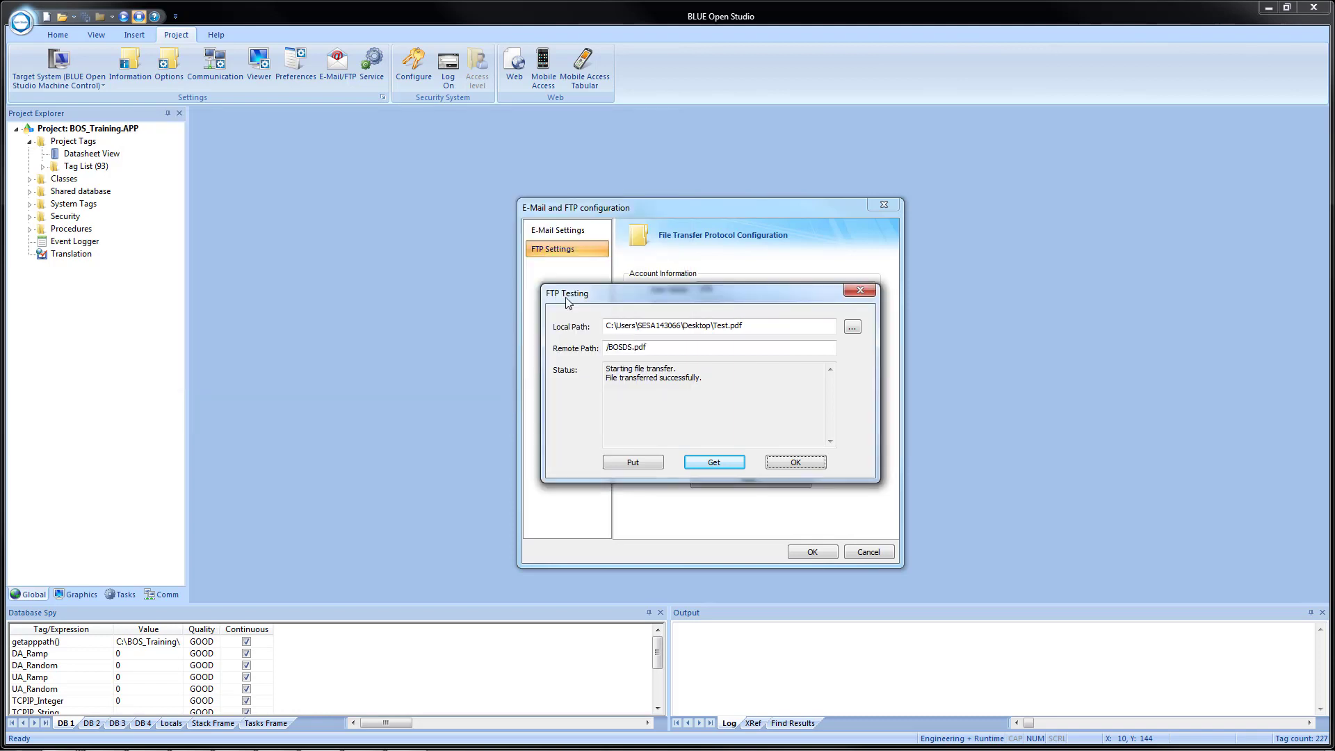
# Accept FTP Testing and the E-Mail and FTP configuration, then exit BLUE Open Studio.
pyautogui.click(794, 463)
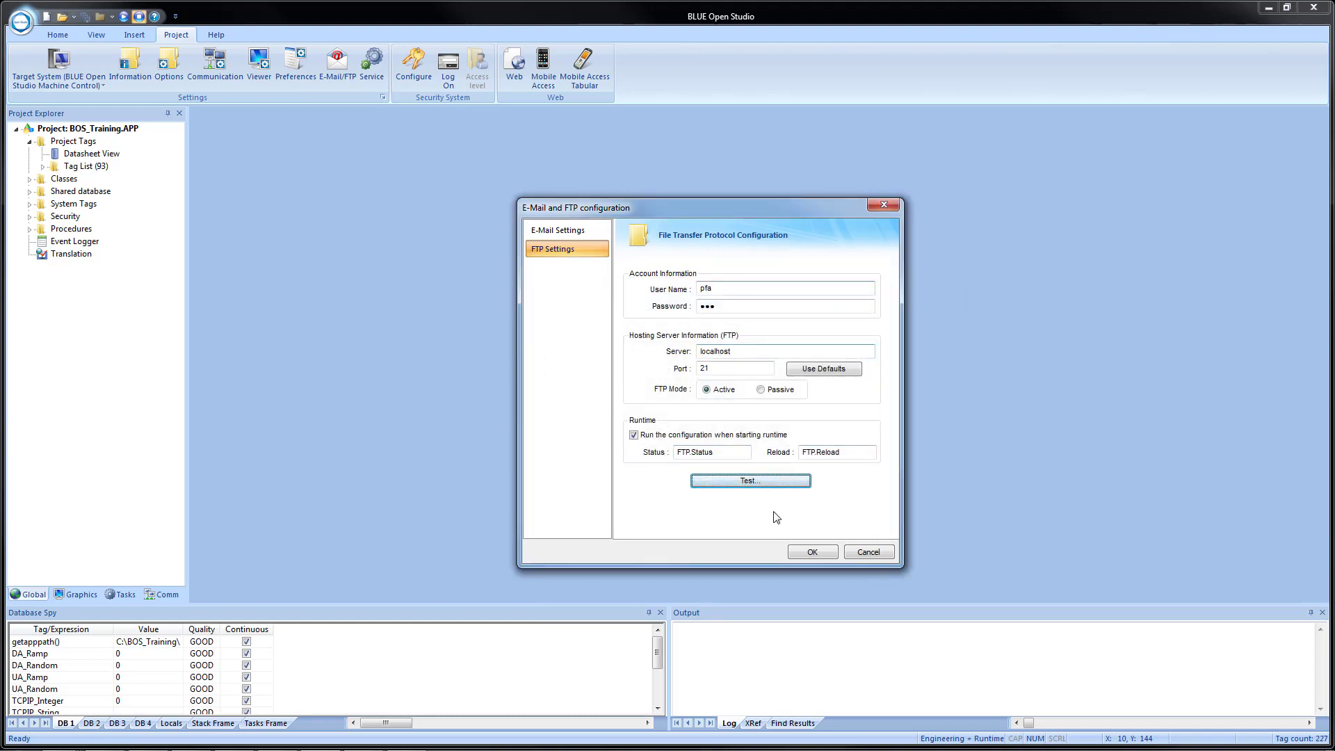
pyautogui.click(812, 552)
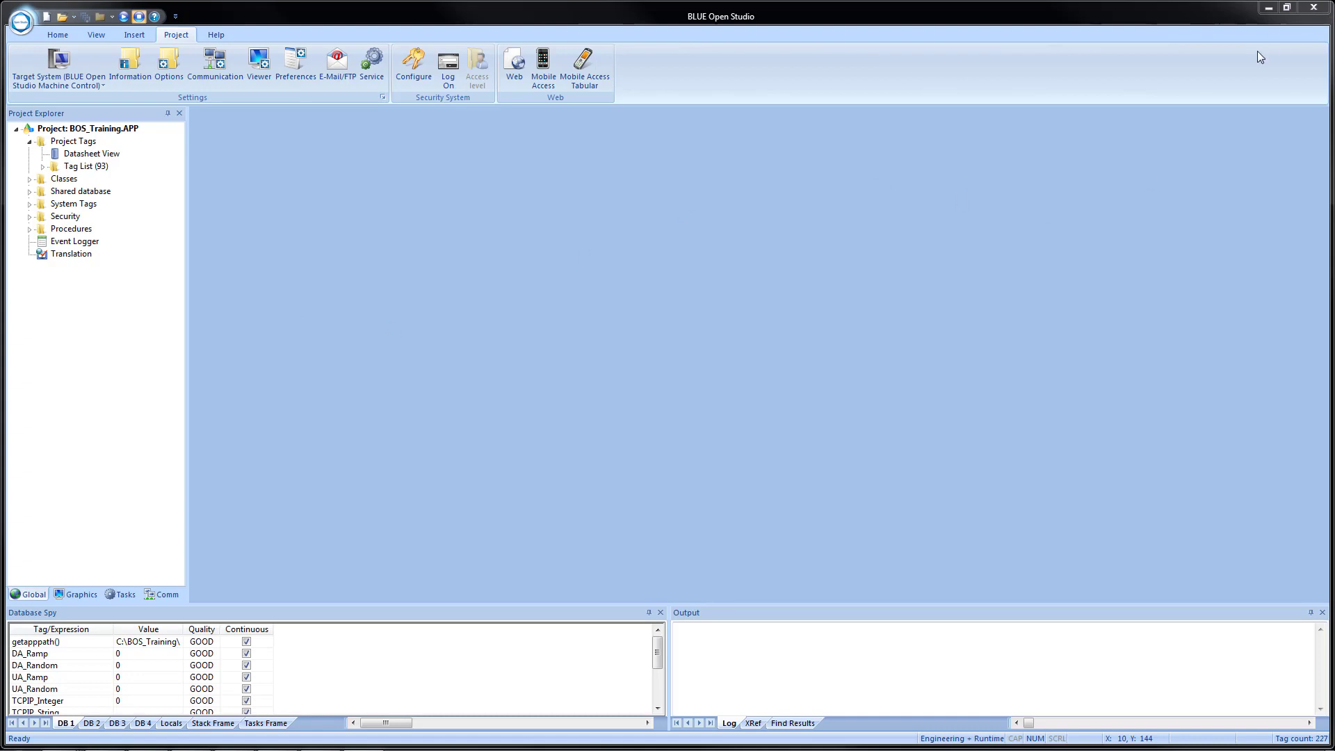
pyautogui.click(1313, 10)
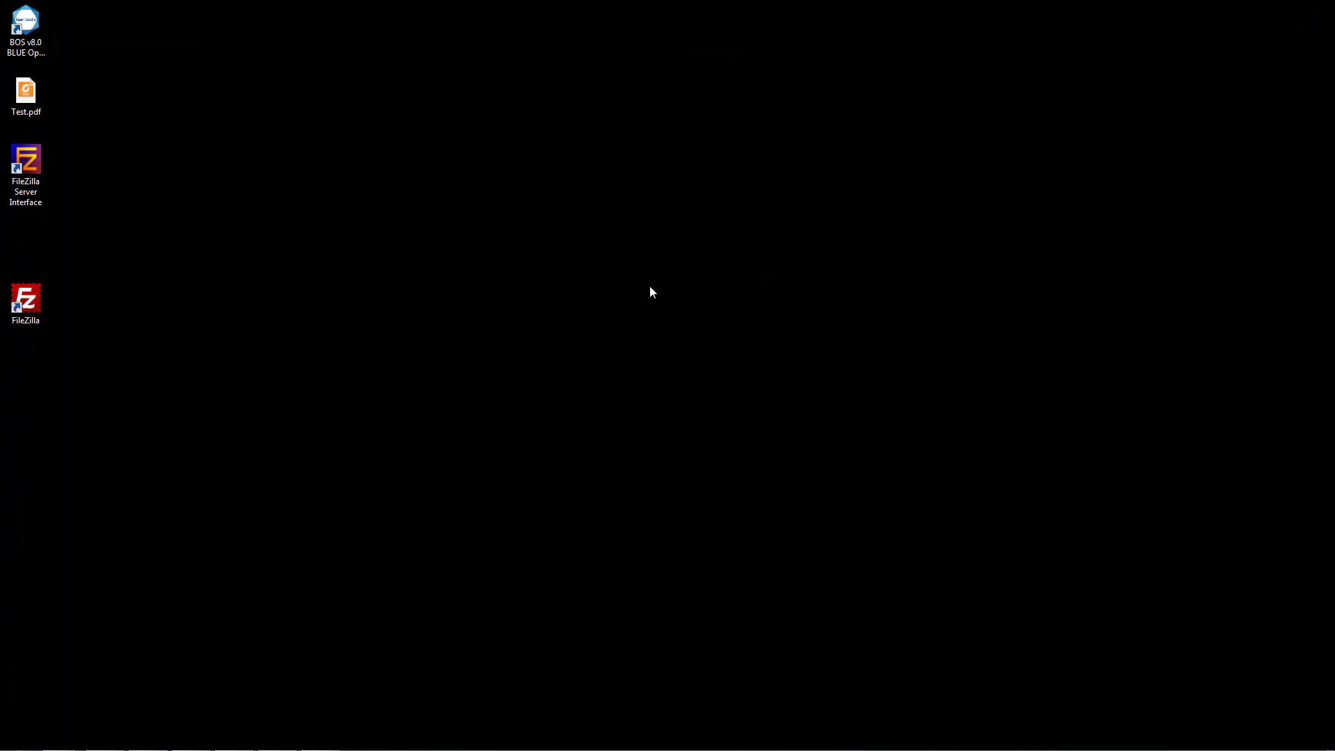
# Browse in Windows Explorer to the C:\BOS Training Files folder.
pyautogui.press('super+e')
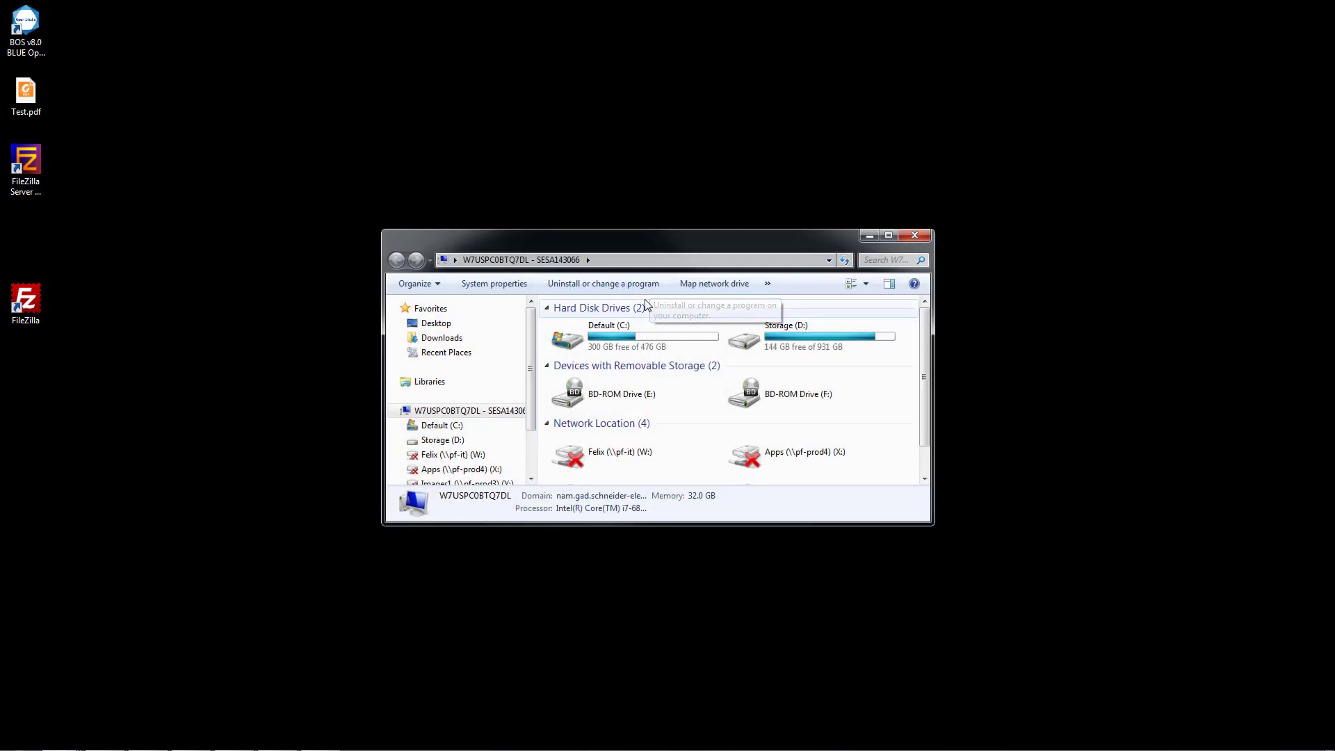
pyautogui.doubleClick(619, 343)
pyautogui.doubleClick(605, 397)
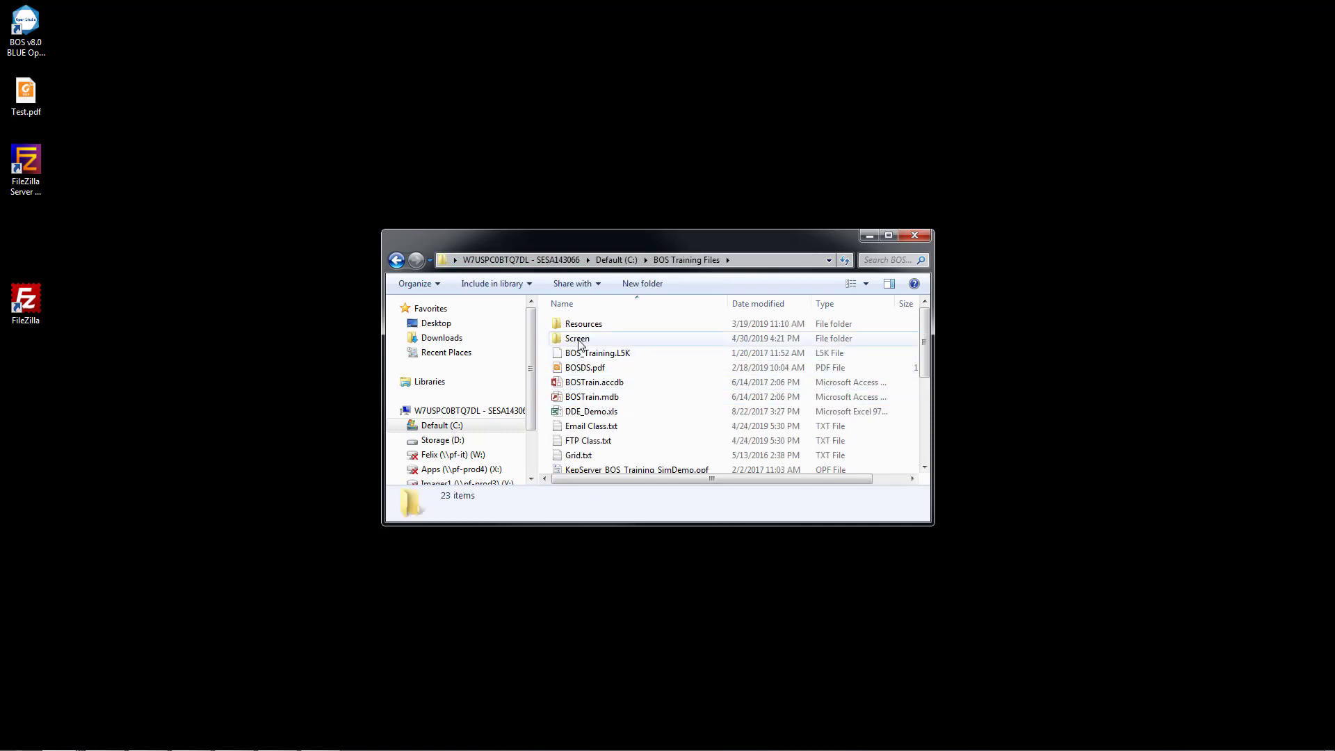
# Select FTP.SCC, FTP.TAG and FTP.TXT in the training files' Screen folder.
pyautogui.doubleClick(579, 339)
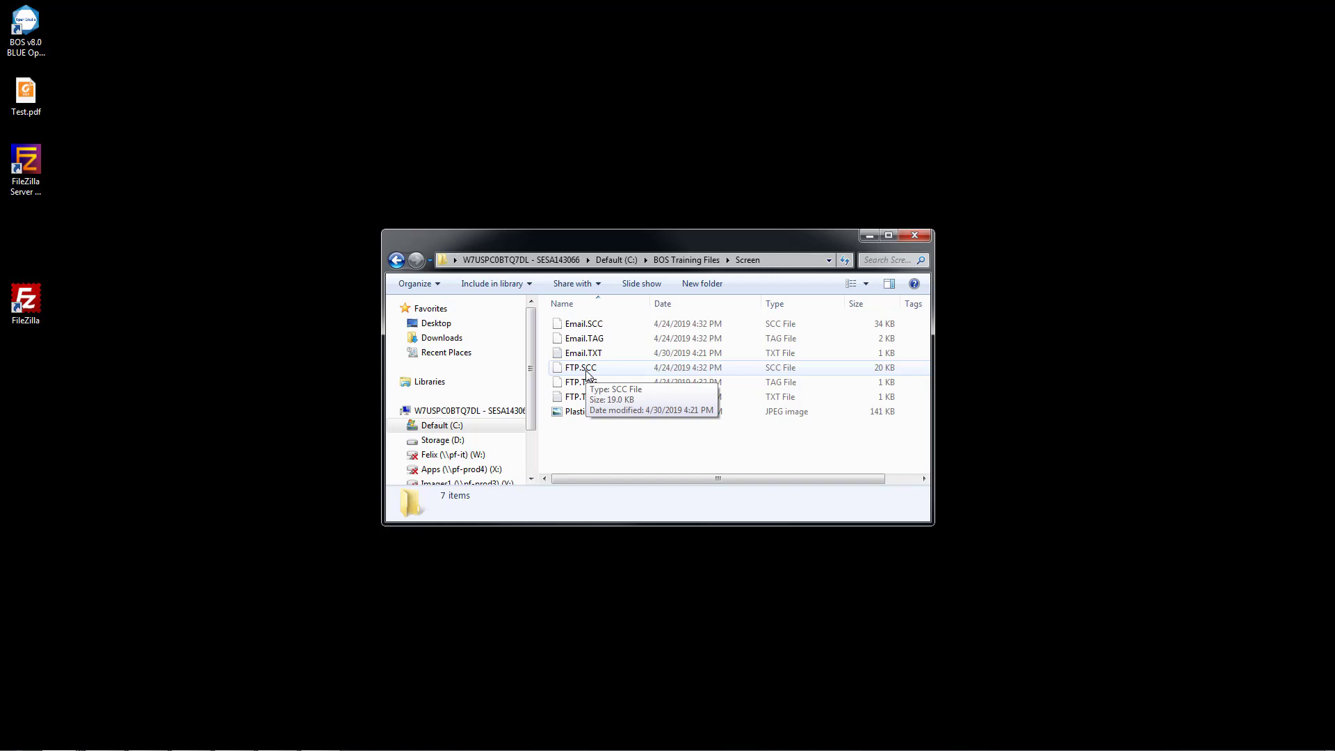
pyautogui.click(586, 370)
pyautogui.click(591, 386)
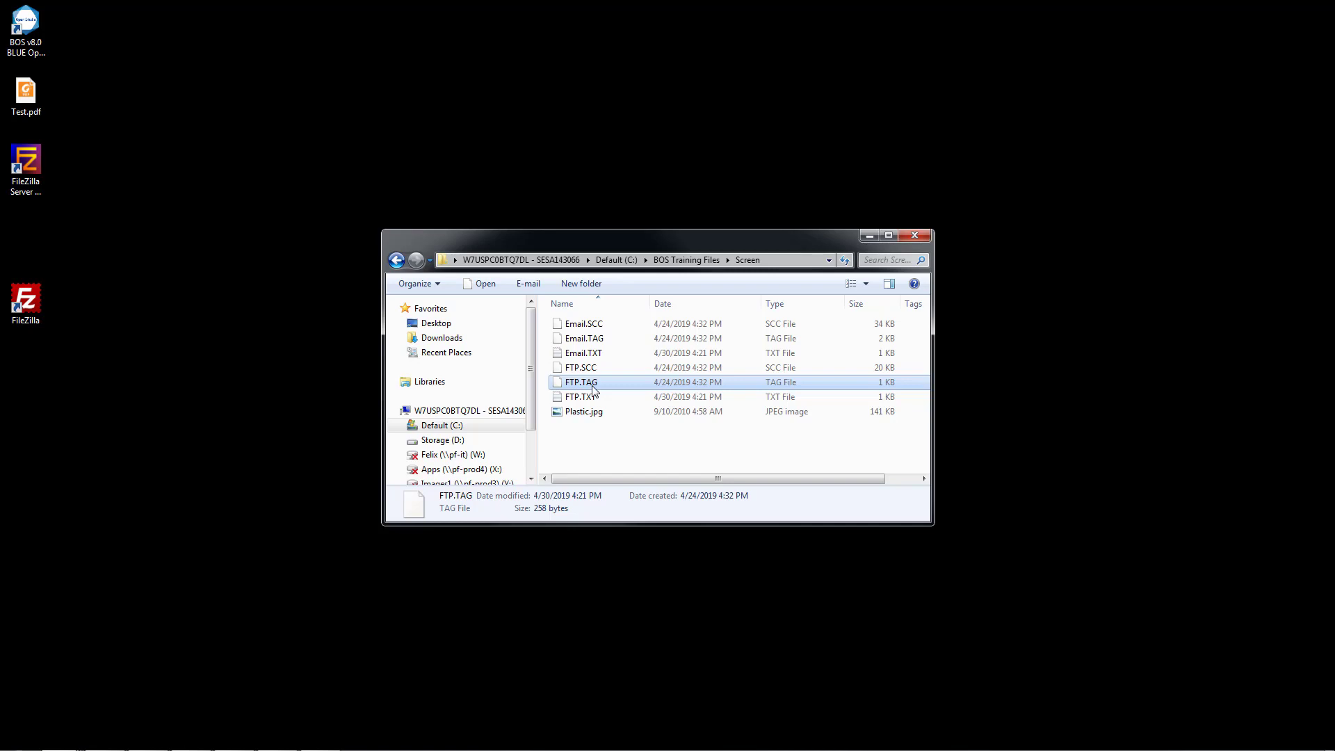
pyautogui.click(592, 399)
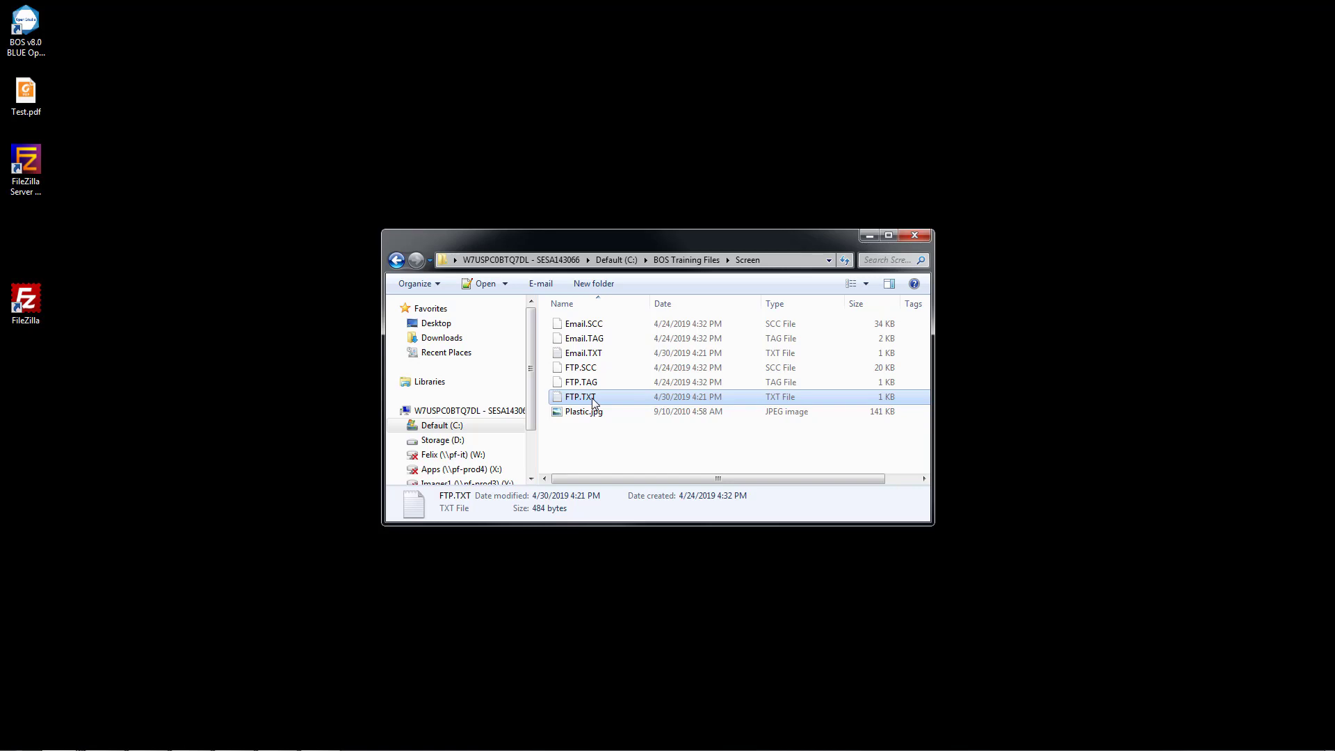
pyautogui.keyDown('shift'); pyautogui.click(583, 367); pyautogui.keyUp('shift')
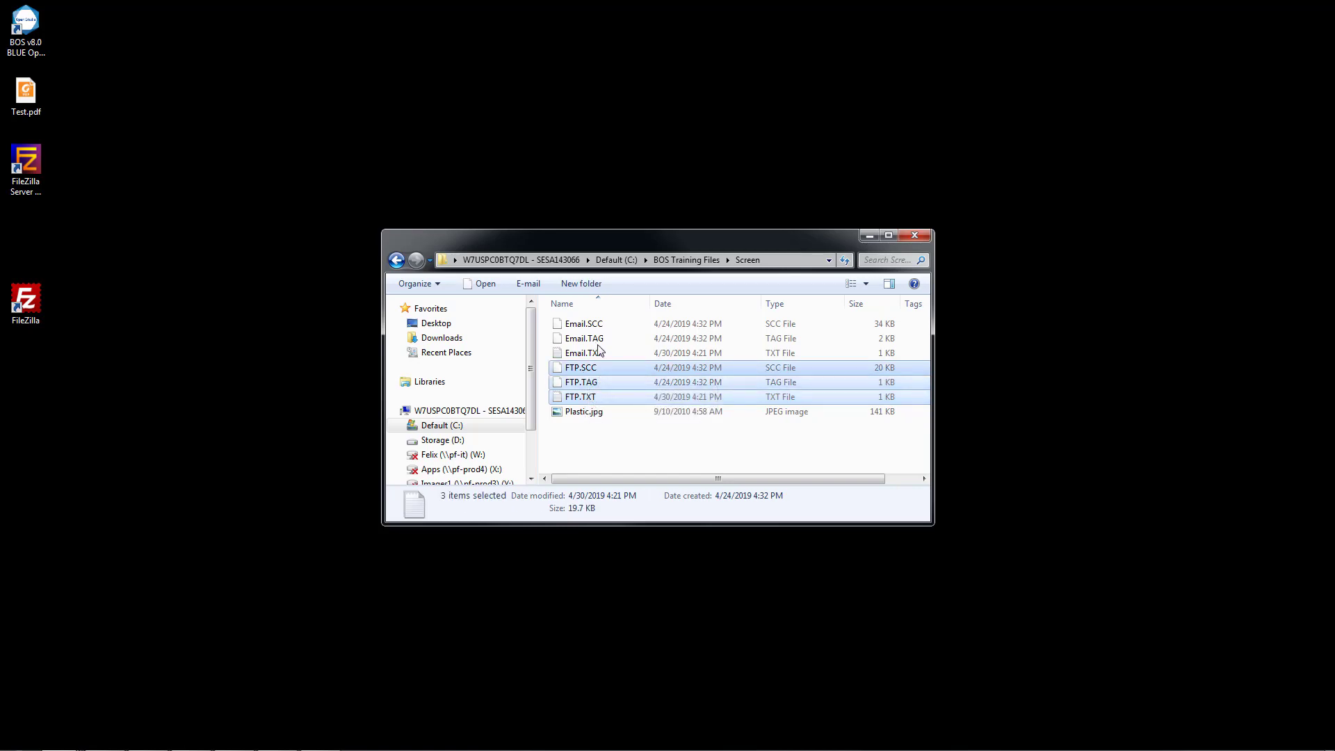
# Paste the three FTP files into C:\BOS_Training\Screen and relaunch BLUE Open Studio.
pyautogui.click(631, 262)
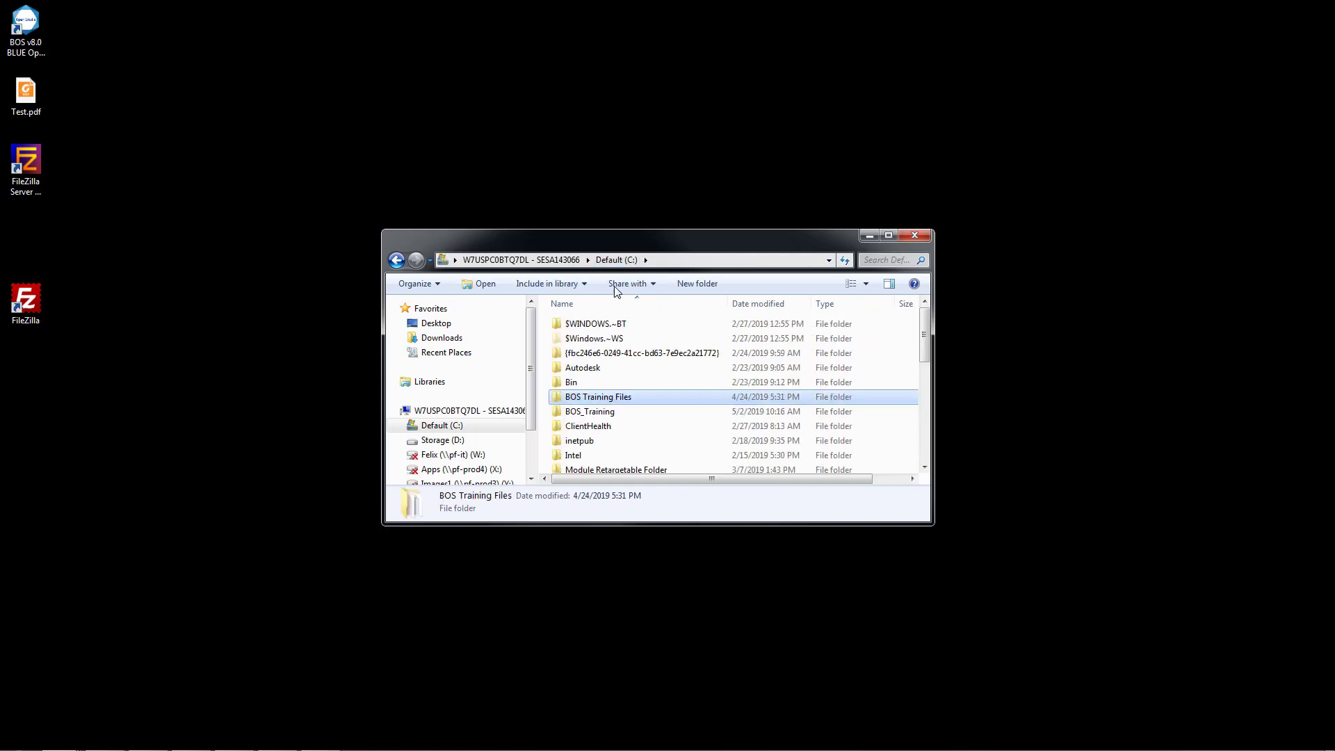
pyautogui.doubleClick(588, 412)
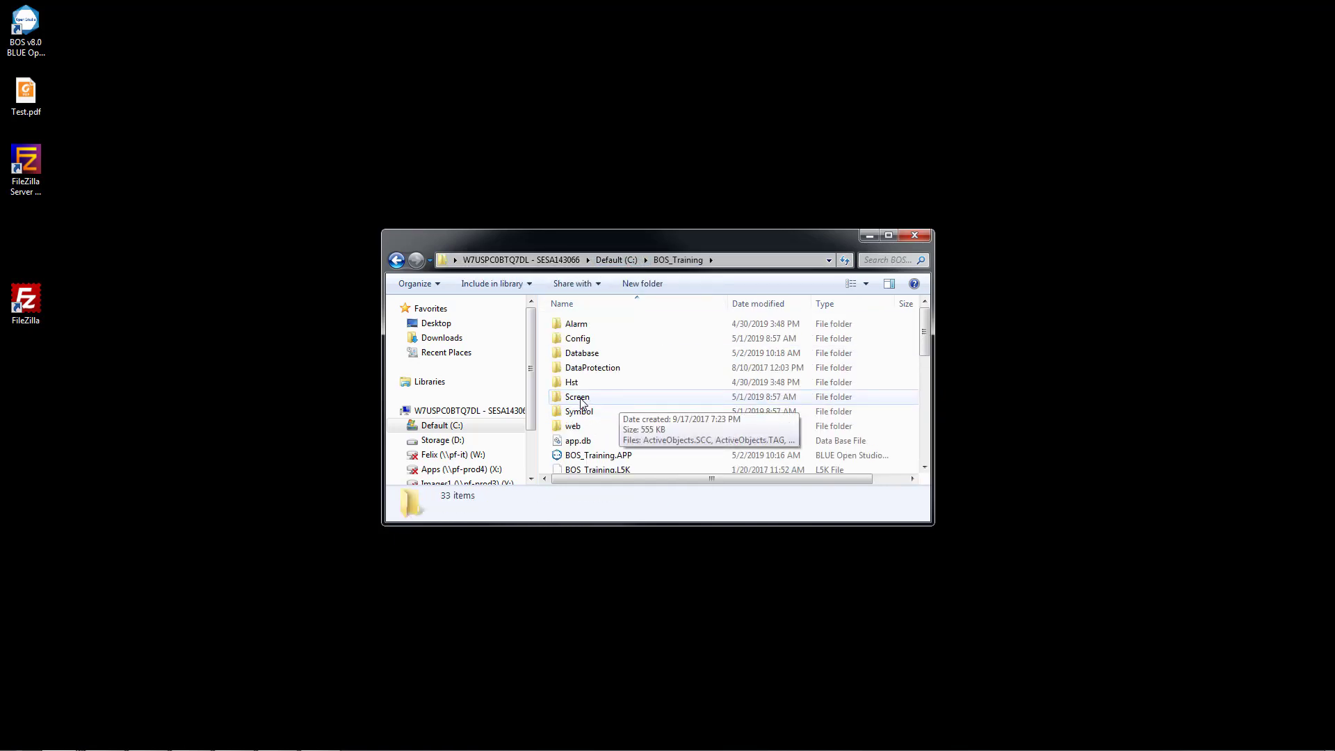
pyautogui.doubleClick(581, 399)
pyautogui.click(683, 415)
pyautogui.hotkey('ctrl', 'v')
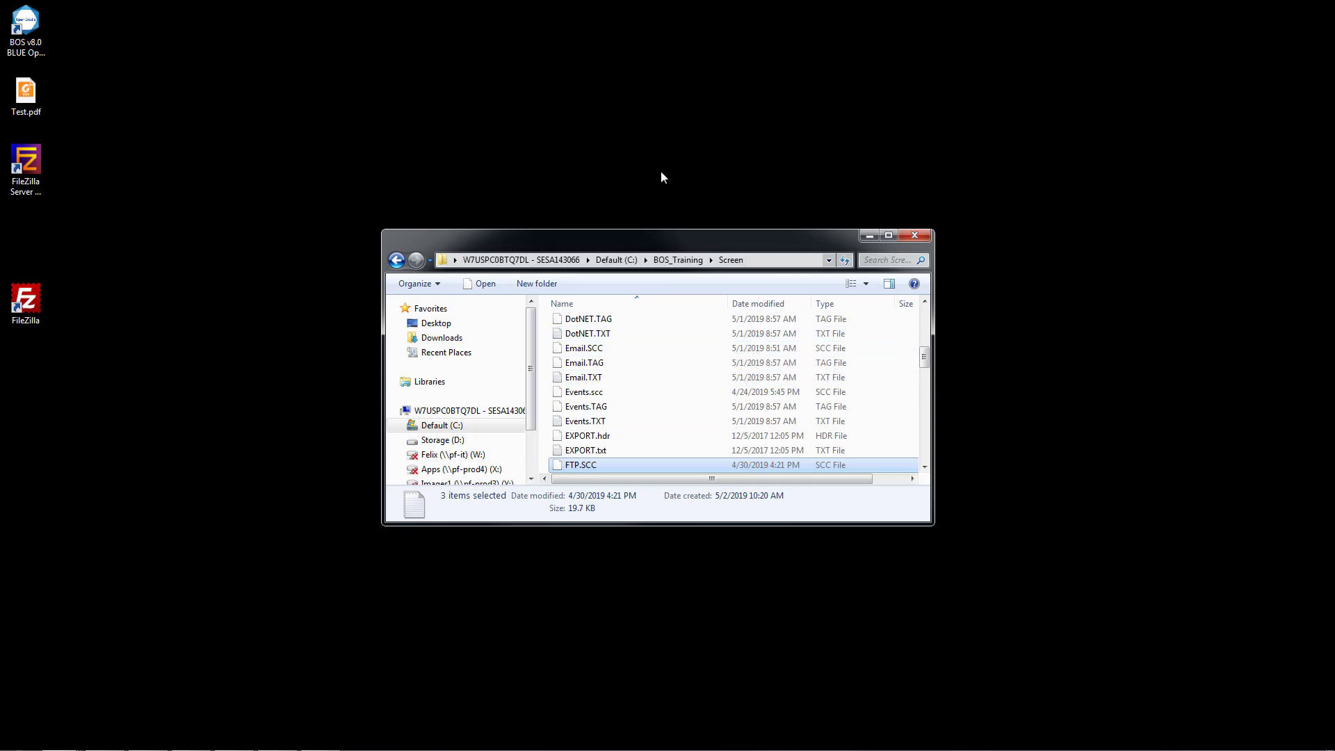
pyautogui.click(215, 196)
pyautogui.click(908, 237)
pyautogui.doubleClick(34, 28)
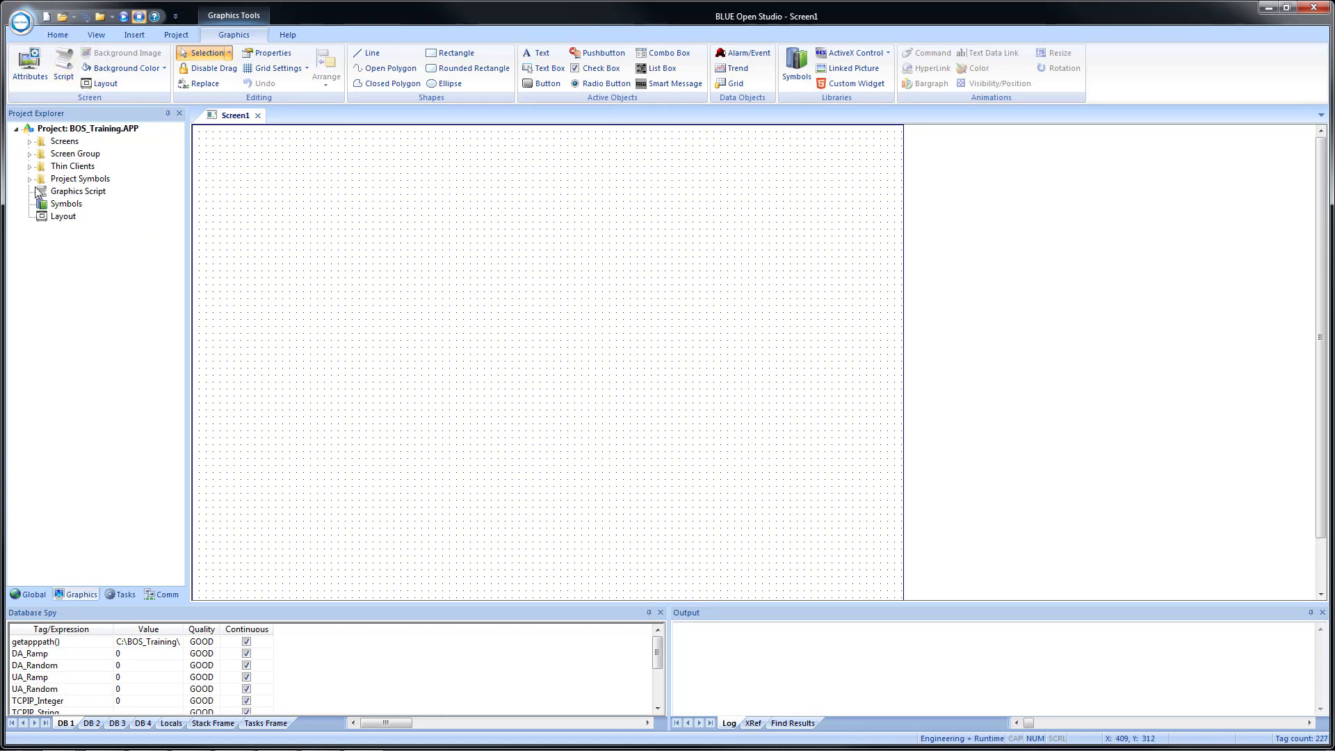
# Open Navigation2 and place a copy of the E-mail button below it.
pyautogui.click(29, 141)
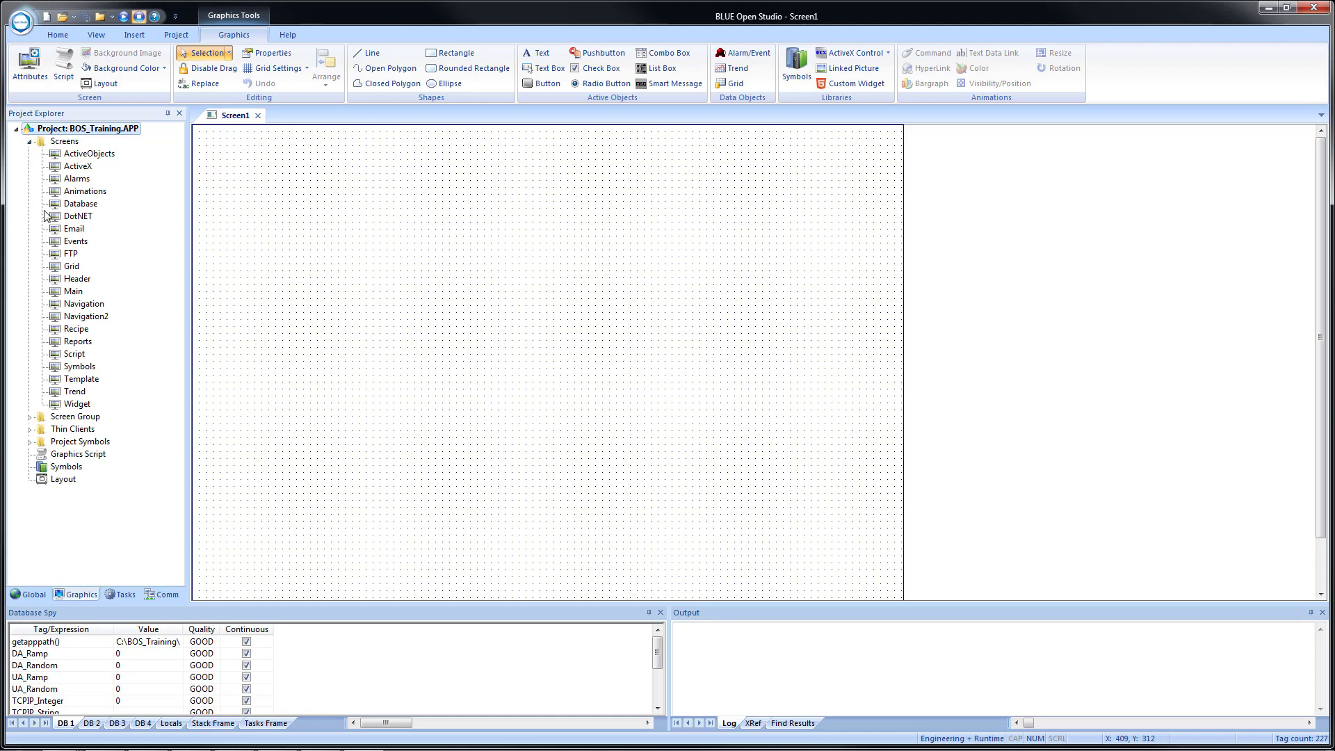
pyautogui.click(70, 254)
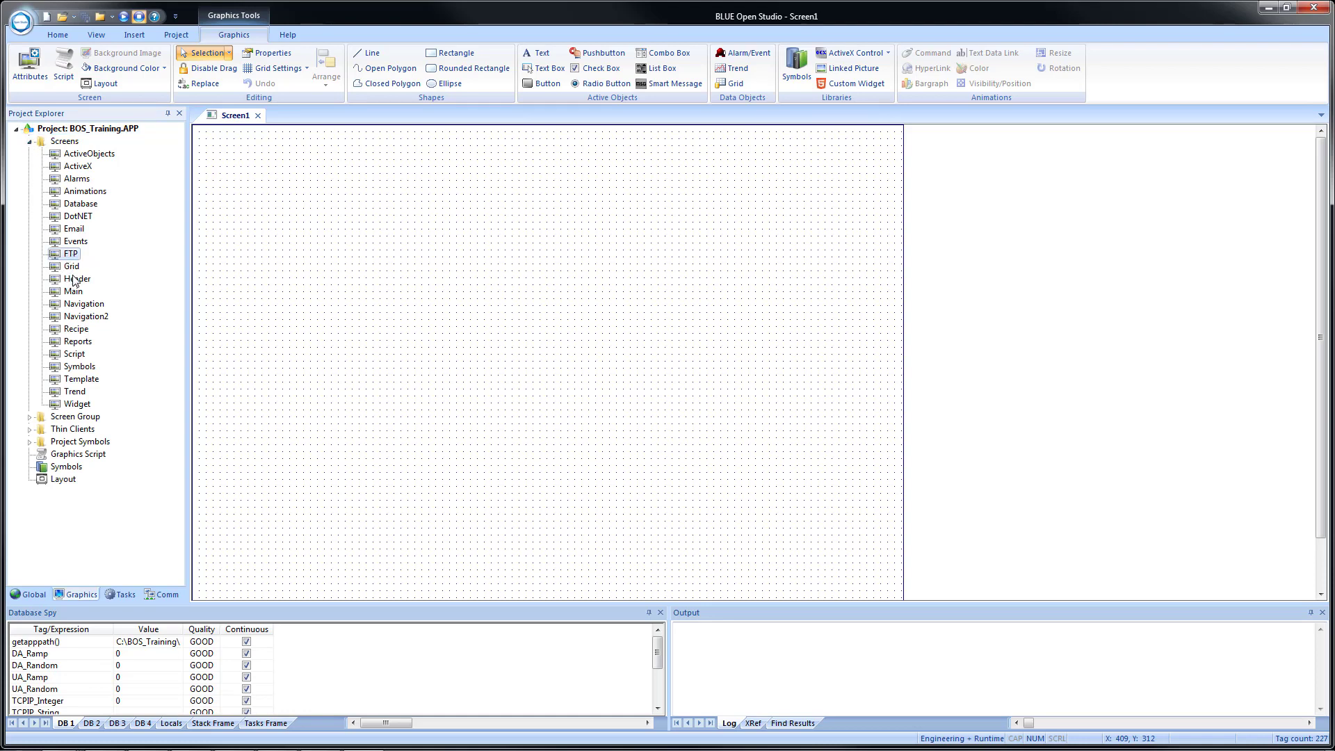
pyautogui.doubleClick(94, 318)
pyautogui.click(254, 178)
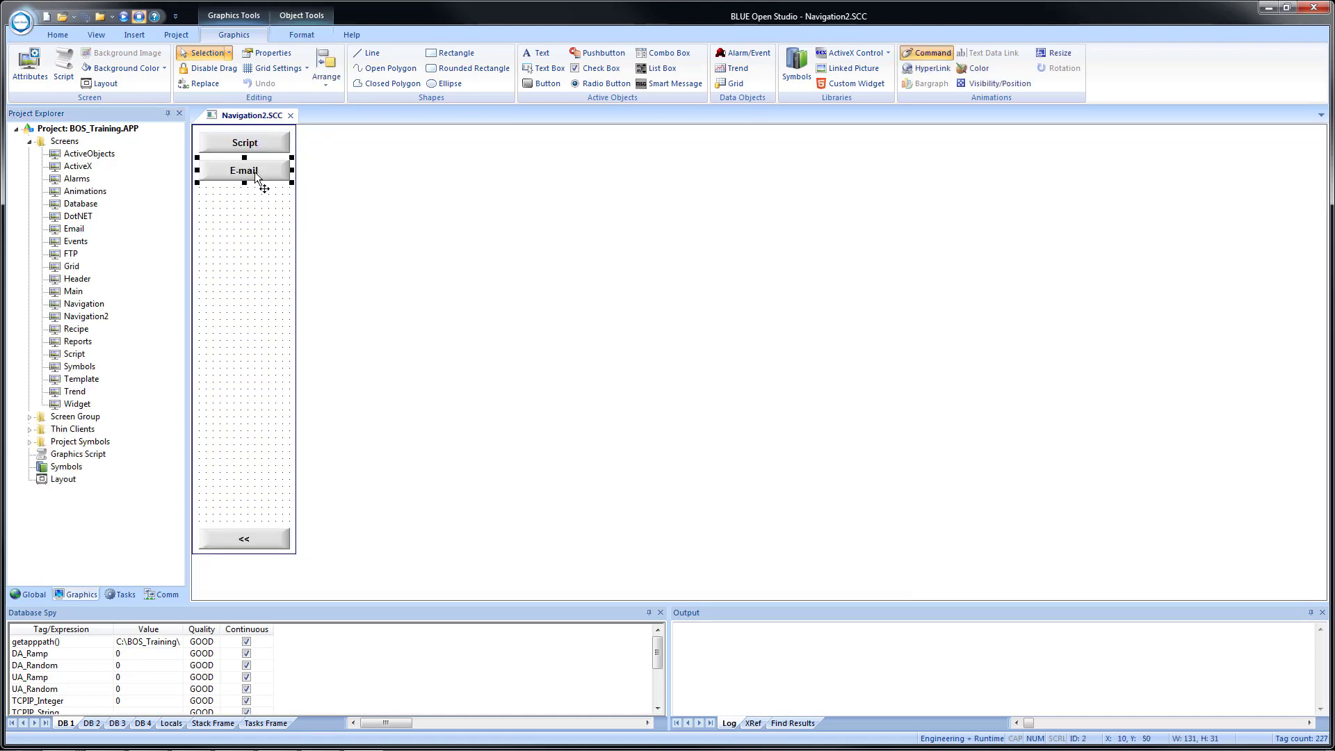
pyautogui.moveTo(253, 177); pyautogui.dragTo(244, 204)
pyautogui.doubleClick(244, 204)
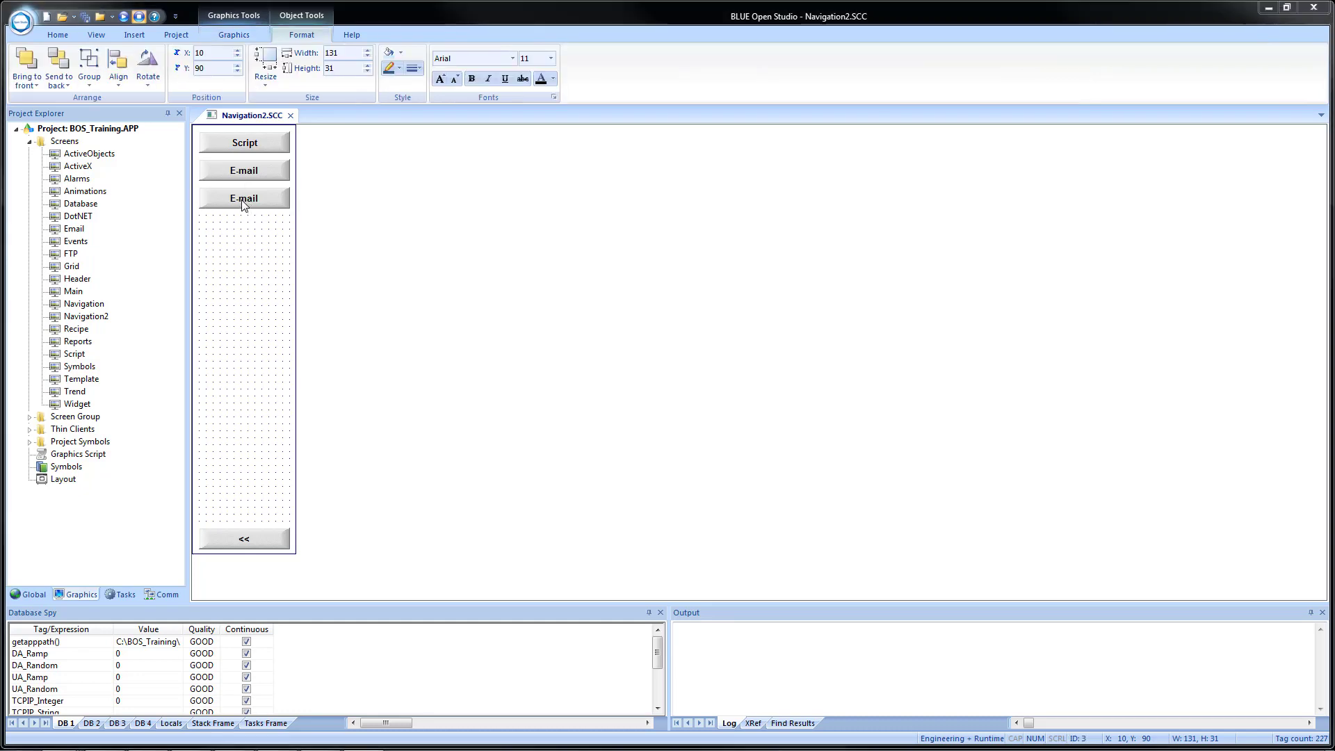
# Make the copied button open the FTP screen with caption FTP, then close Navigation2.
pyautogui.doubleClick(208, 297)
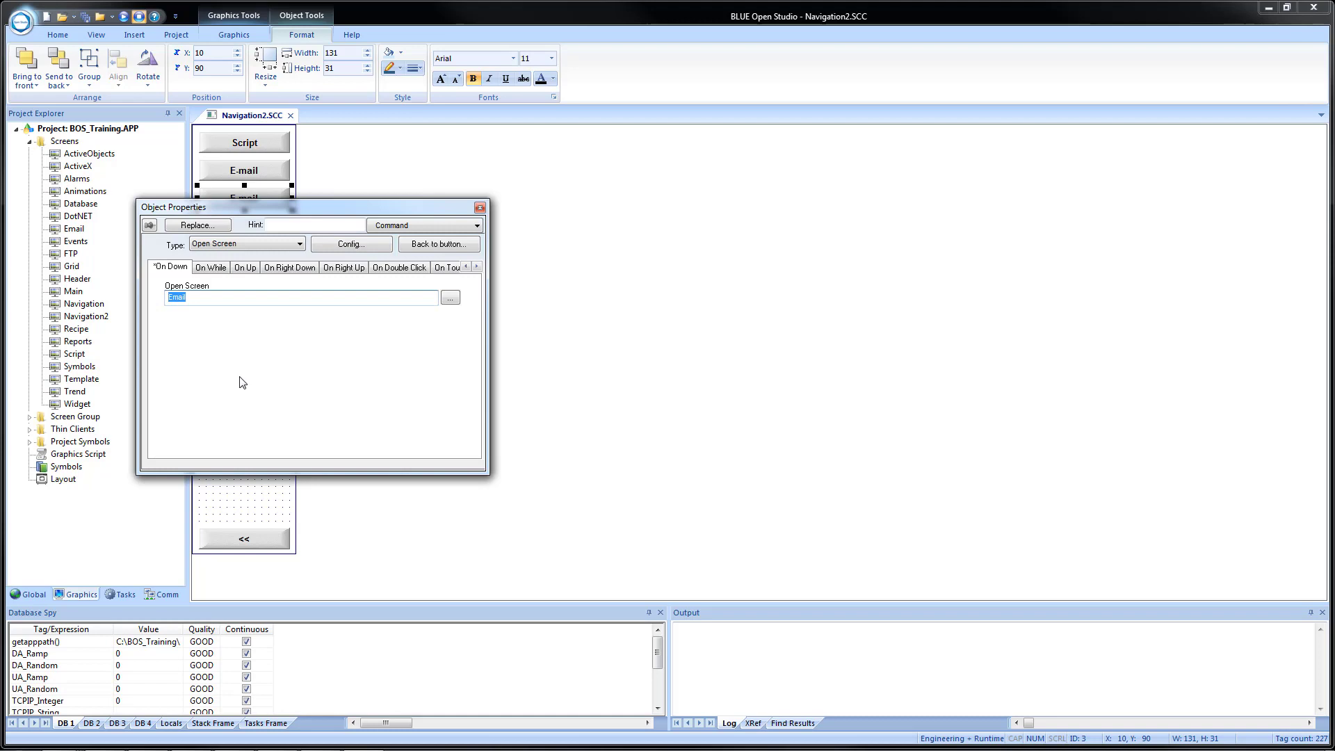
pyautogui.write('FTP')
pyautogui.click(439, 244)
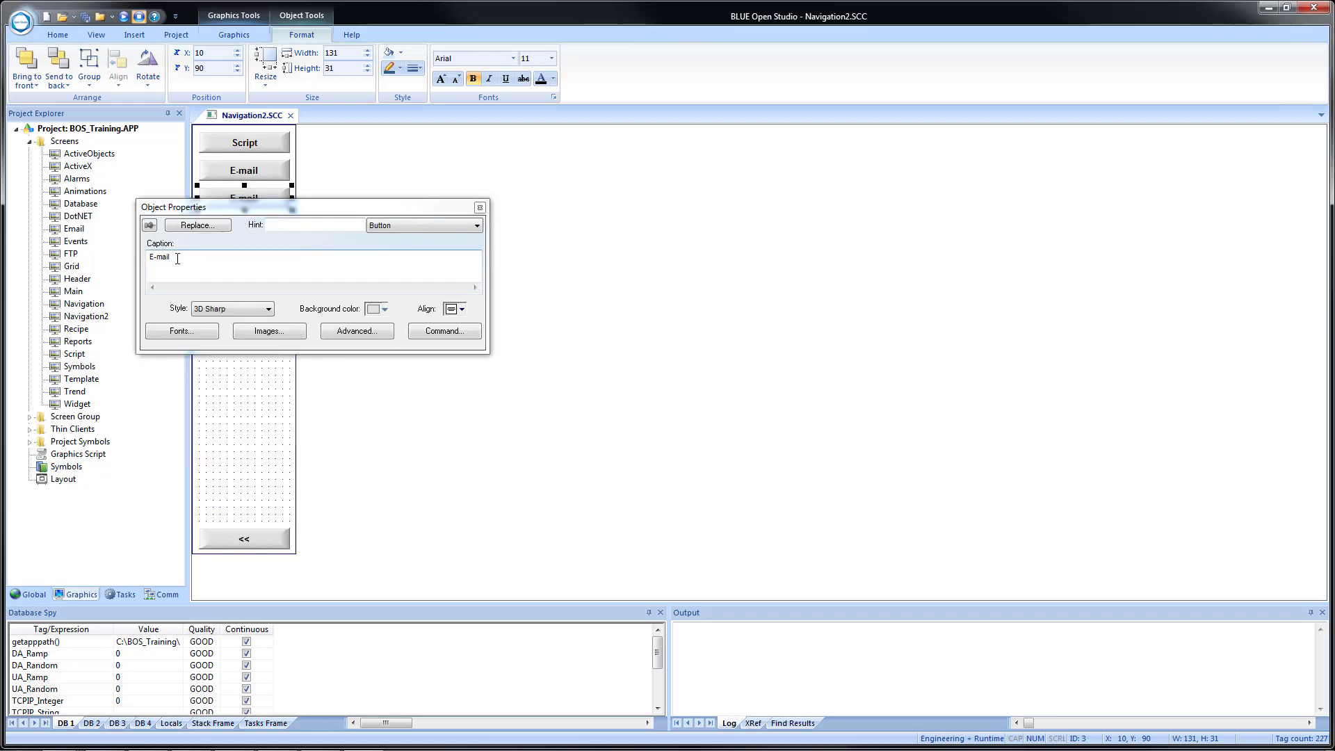
pyautogui.moveTo(173, 260); pyautogui.dragTo(113, 252)
pyautogui.write('FTP')
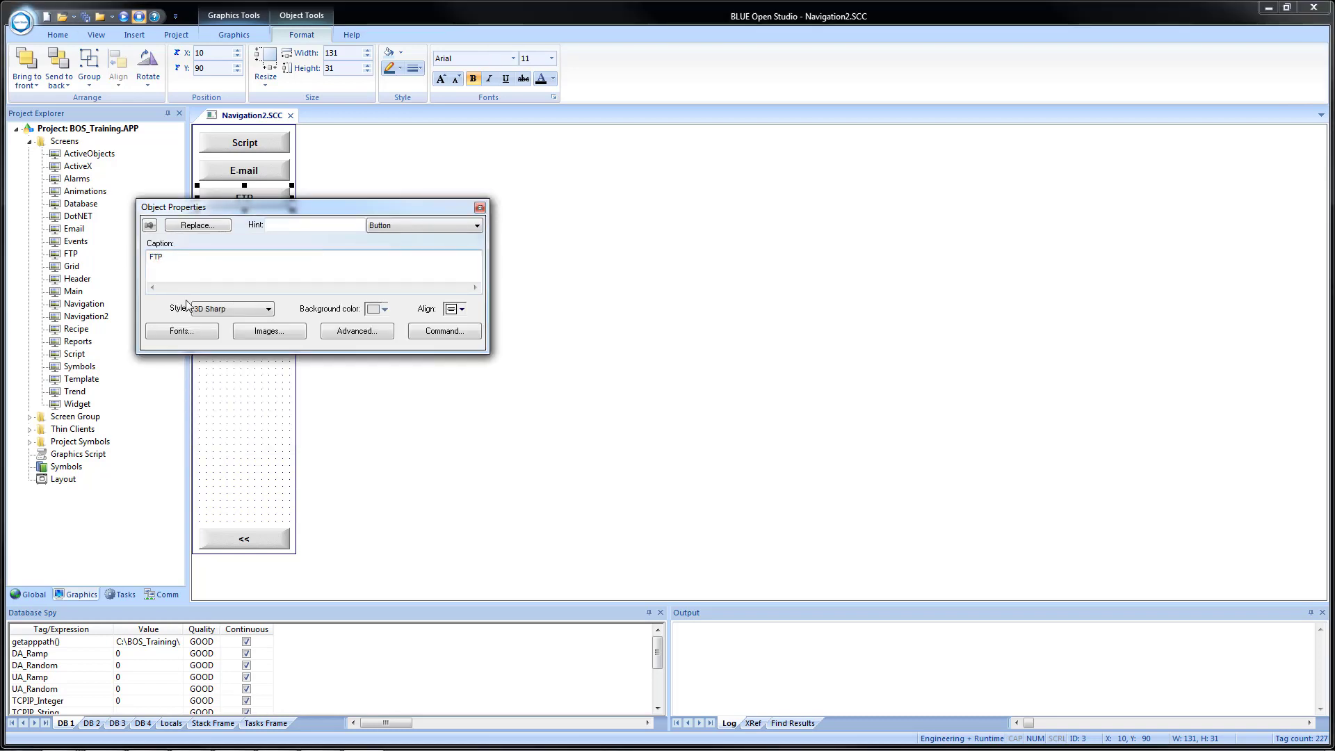
pyautogui.press('Escape')
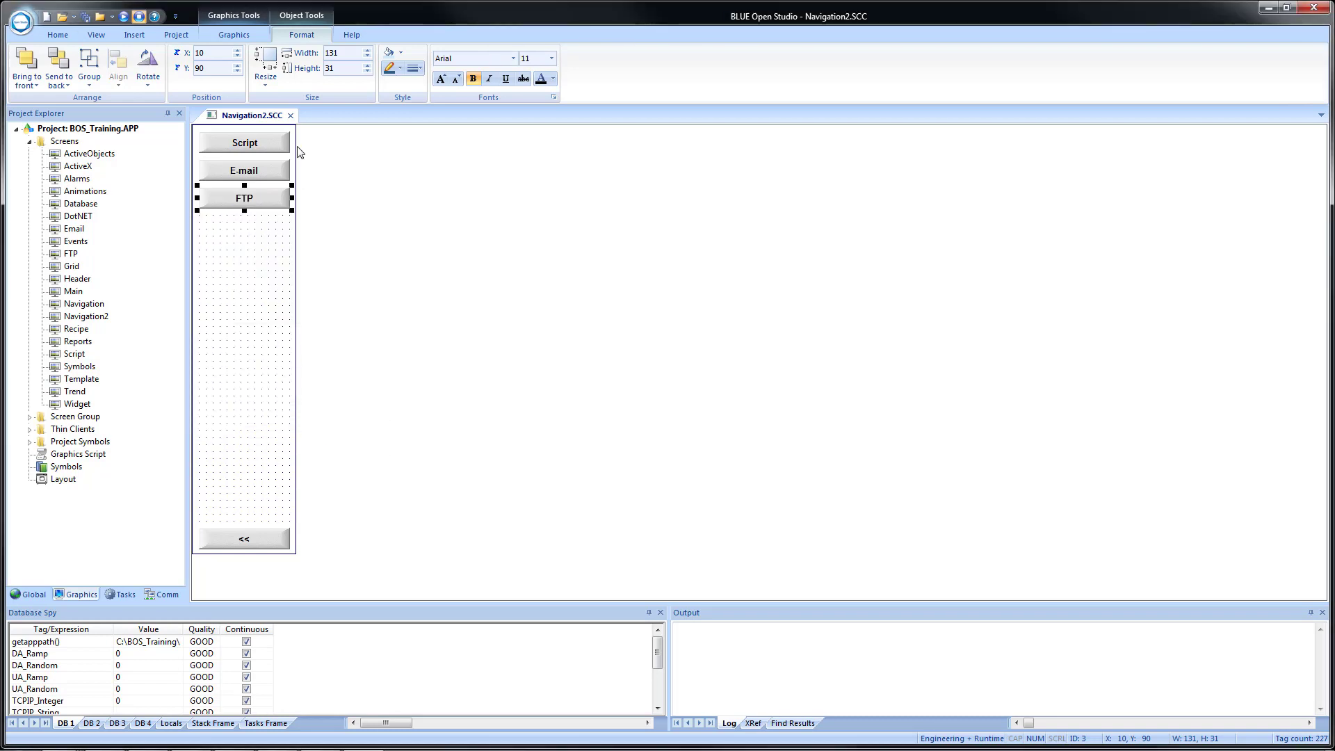
pyautogui.click(291, 116)
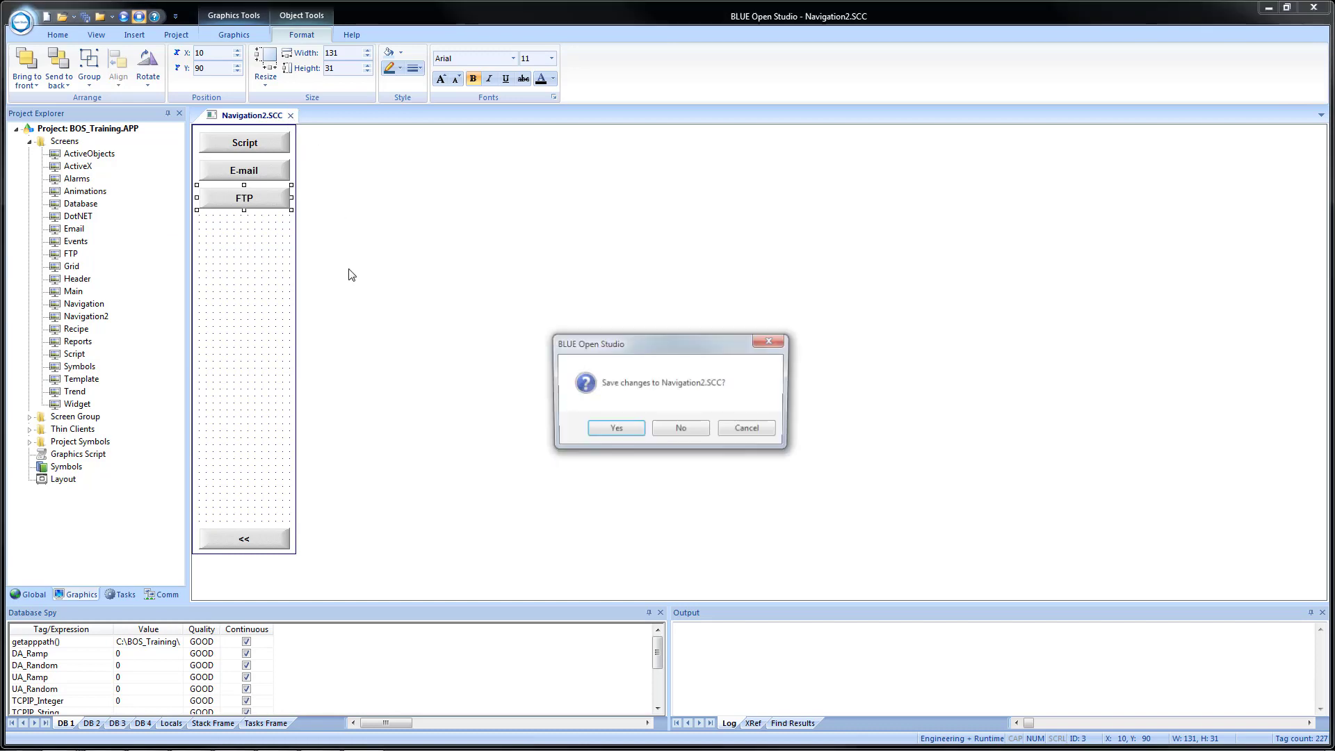
# Save the Navigation2 changes and open FTP.SCC for editing.
pyautogui.click(613, 431)
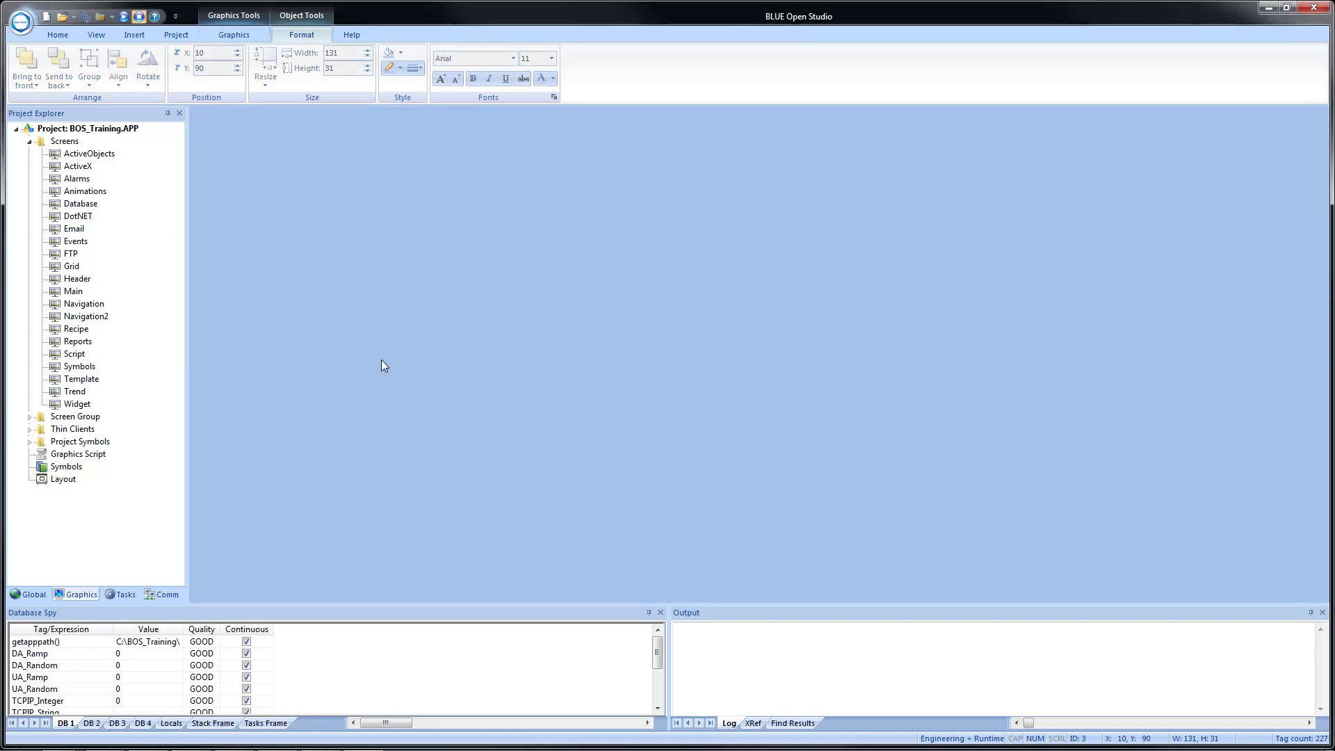
pyautogui.doubleClick(71, 255)
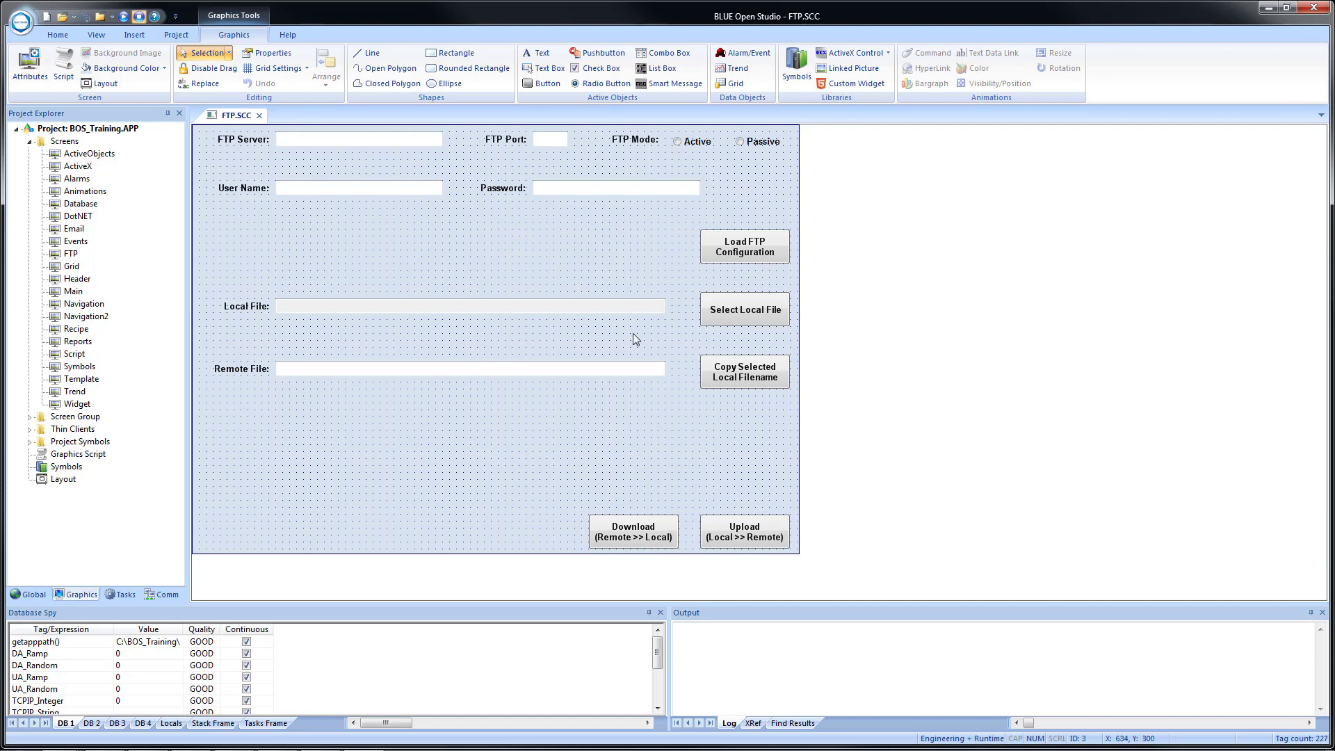
pyautogui.click(733, 313)
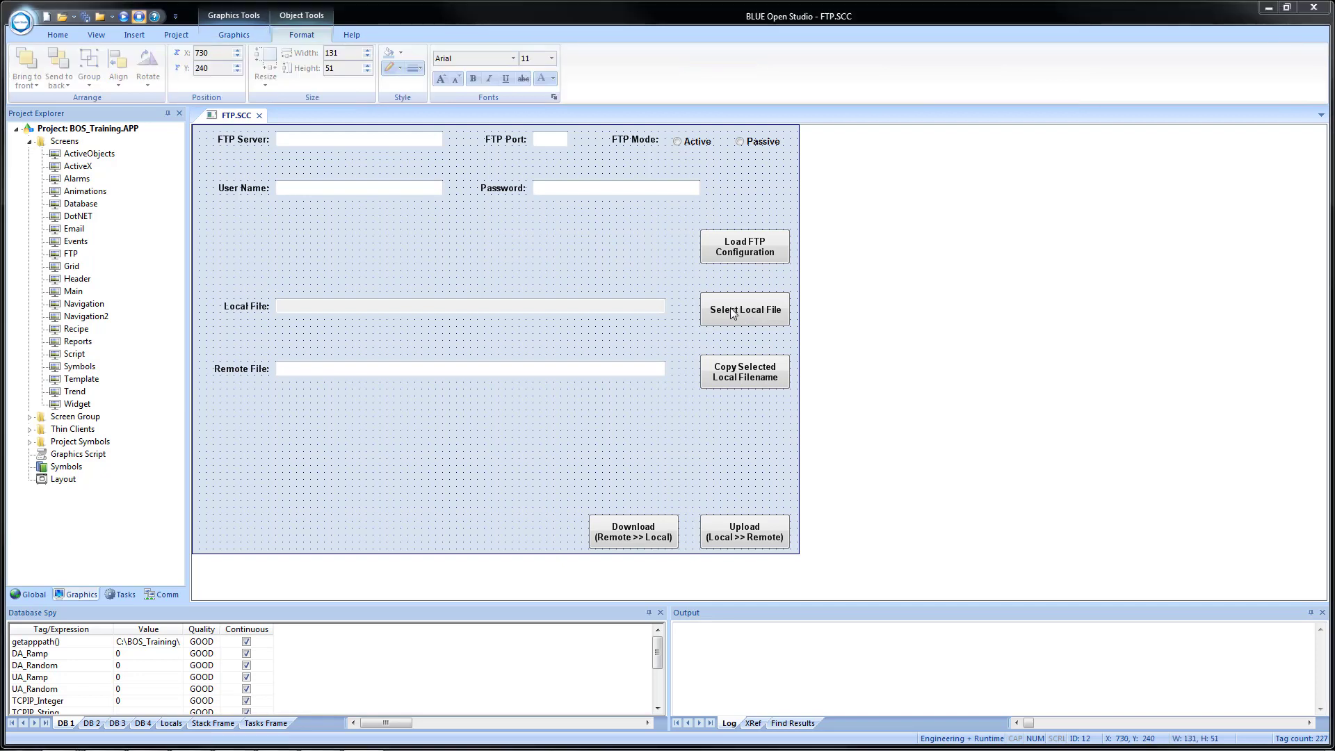
pyautogui.doubleClick(730, 307)
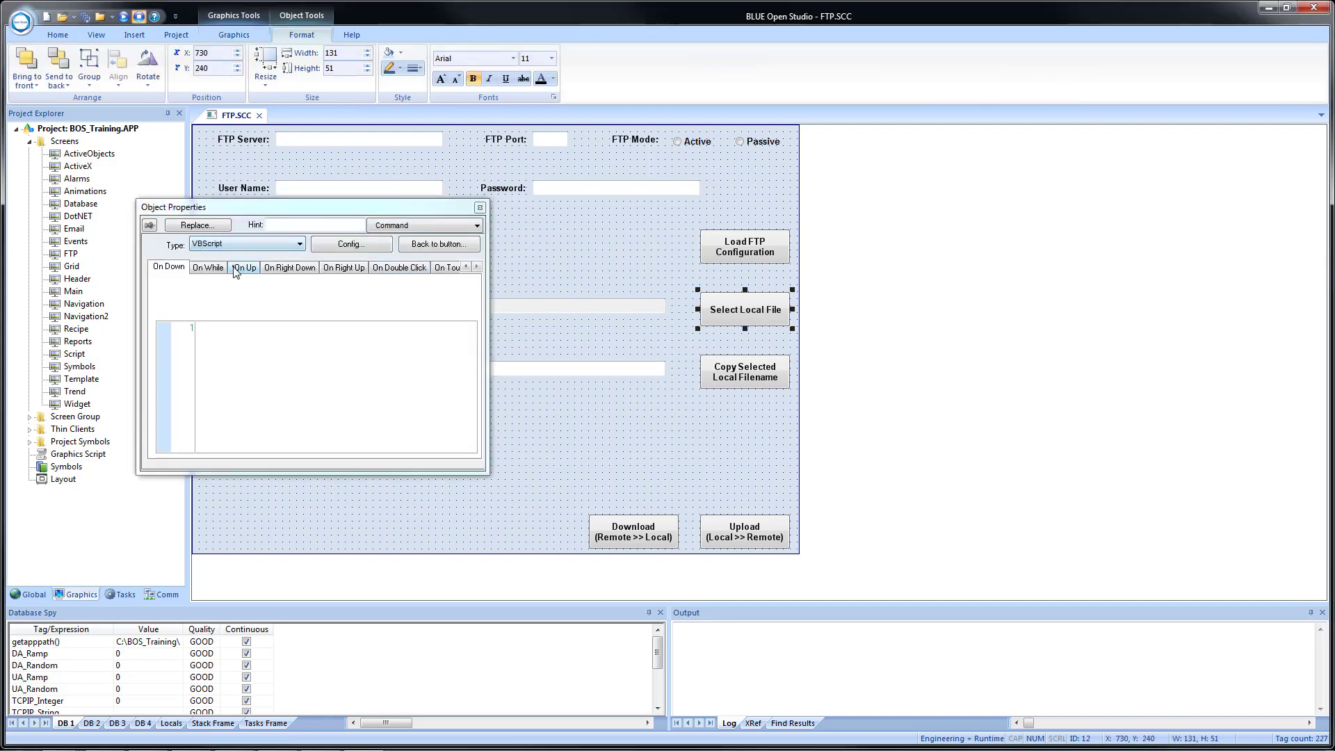
pyautogui.click(350, 249)
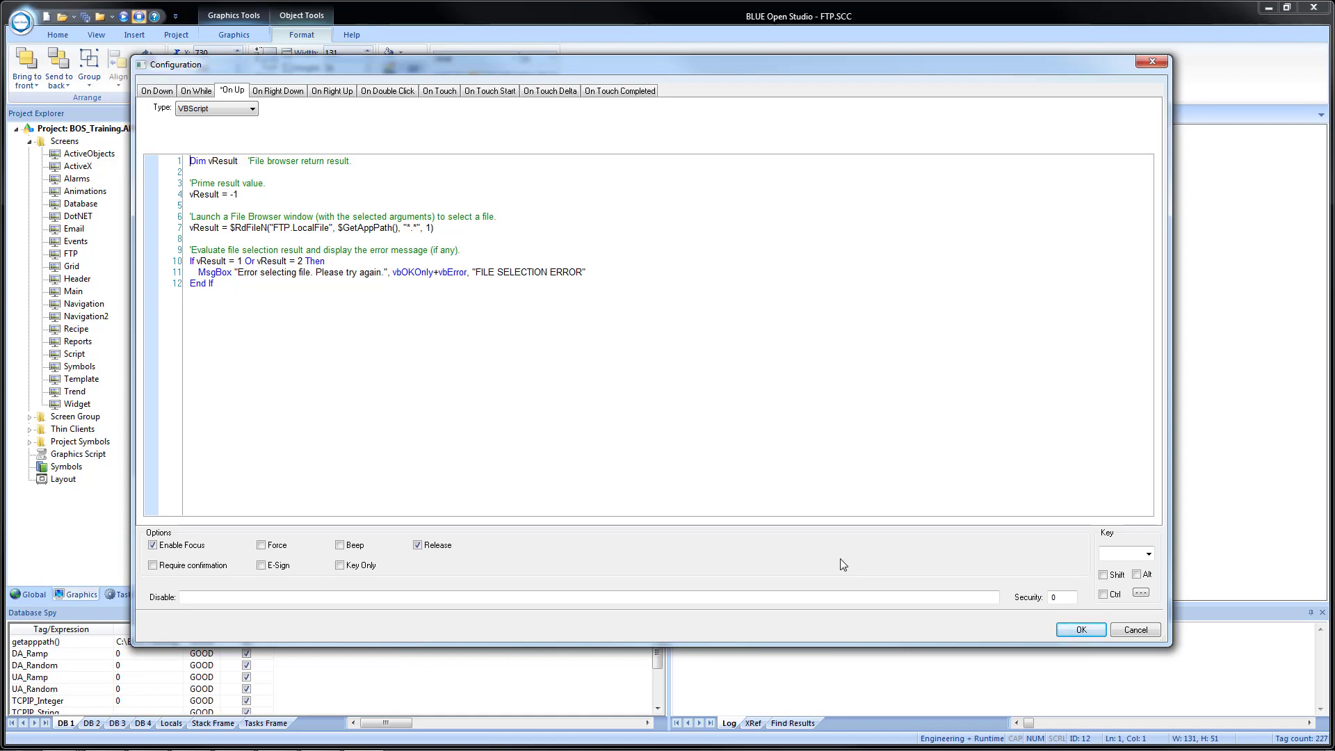
pyautogui.click(1081, 629)
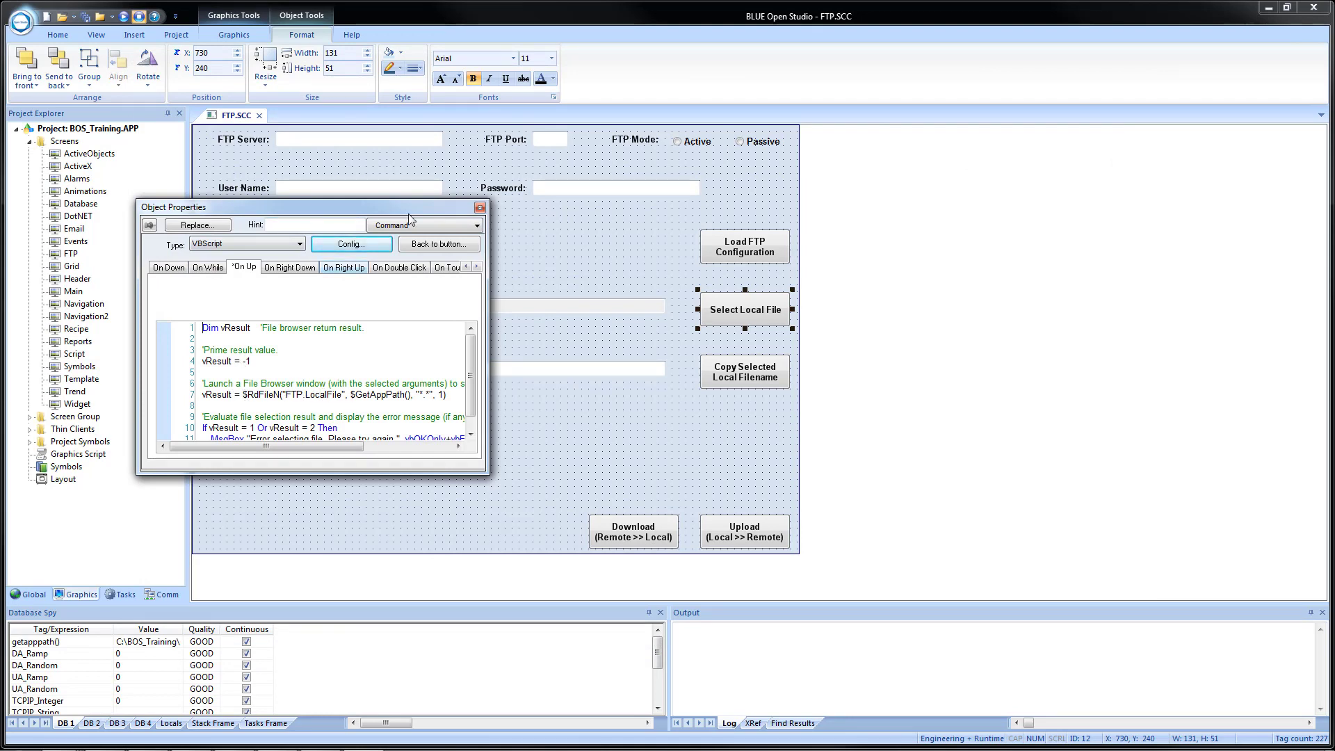
pyautogui.click(480, 208)
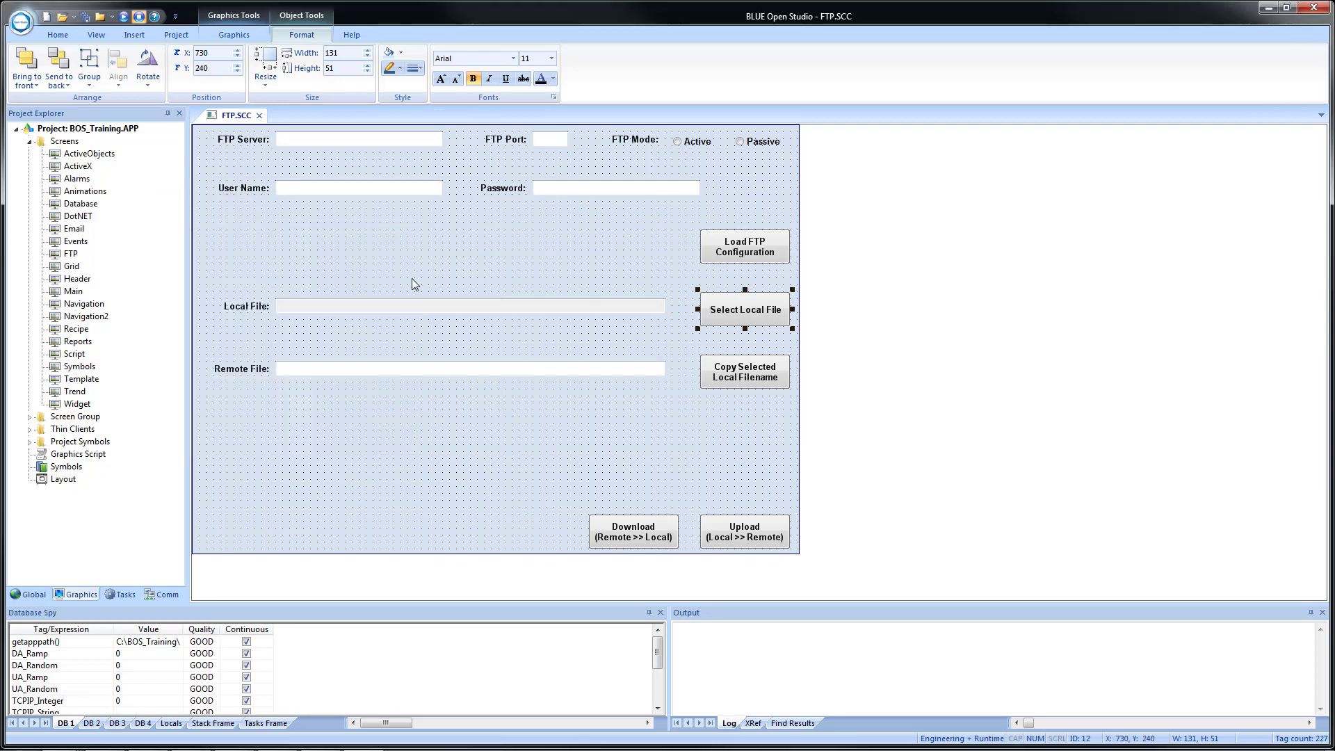
pyautogui.doubleClick(343, 310)
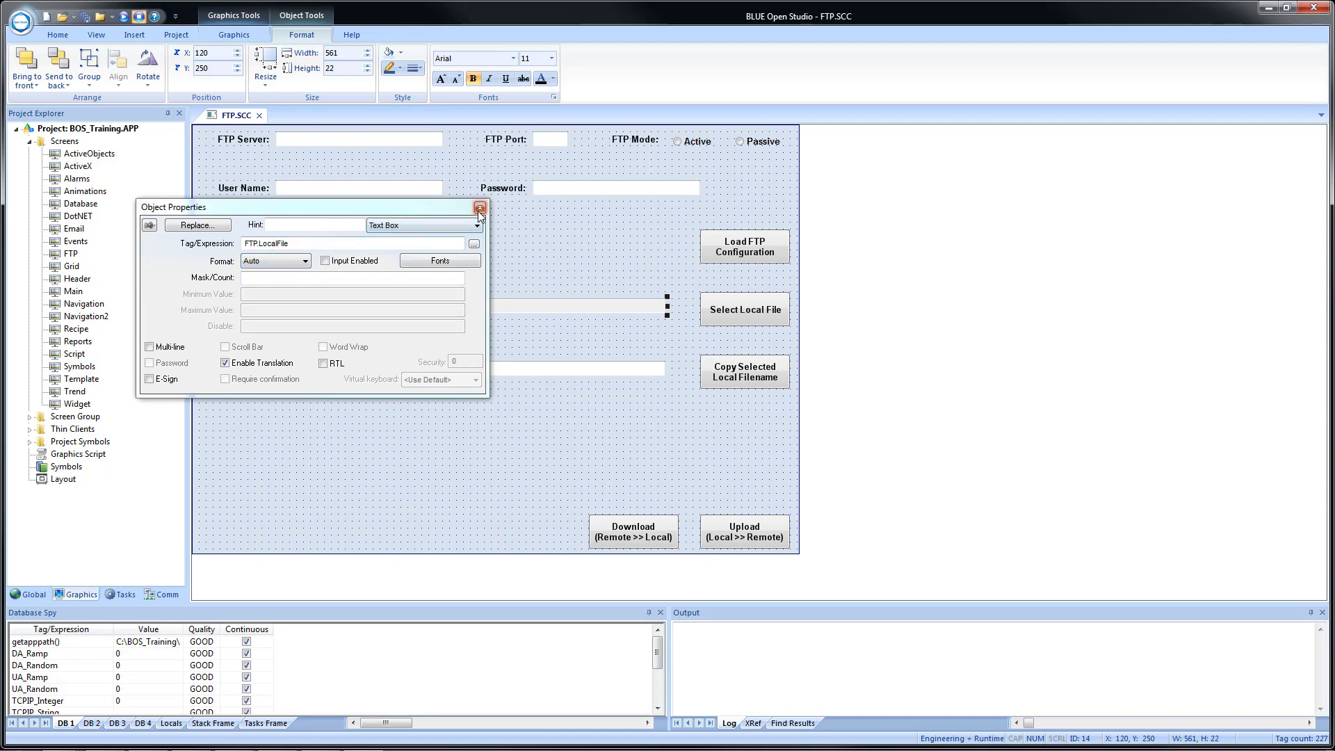
pyautogui.click(479, 208)
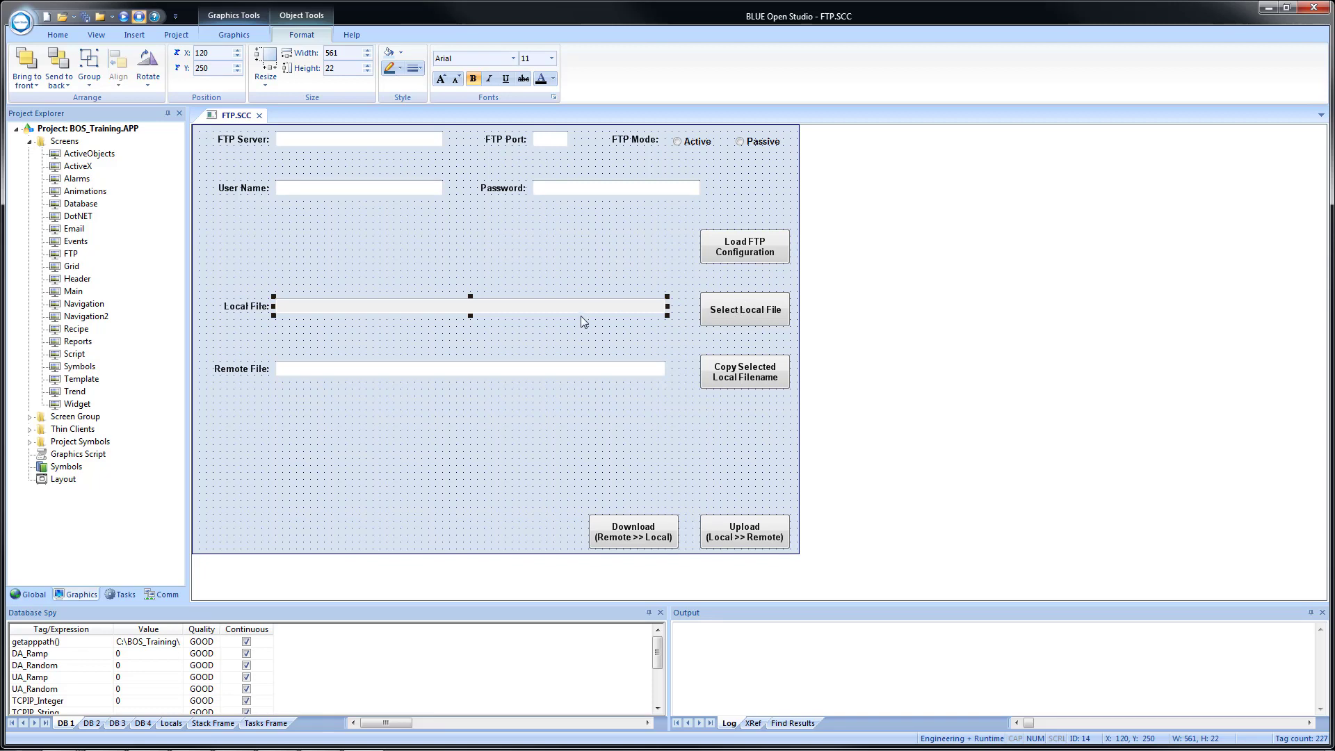
pyautogui.click(735, 379)
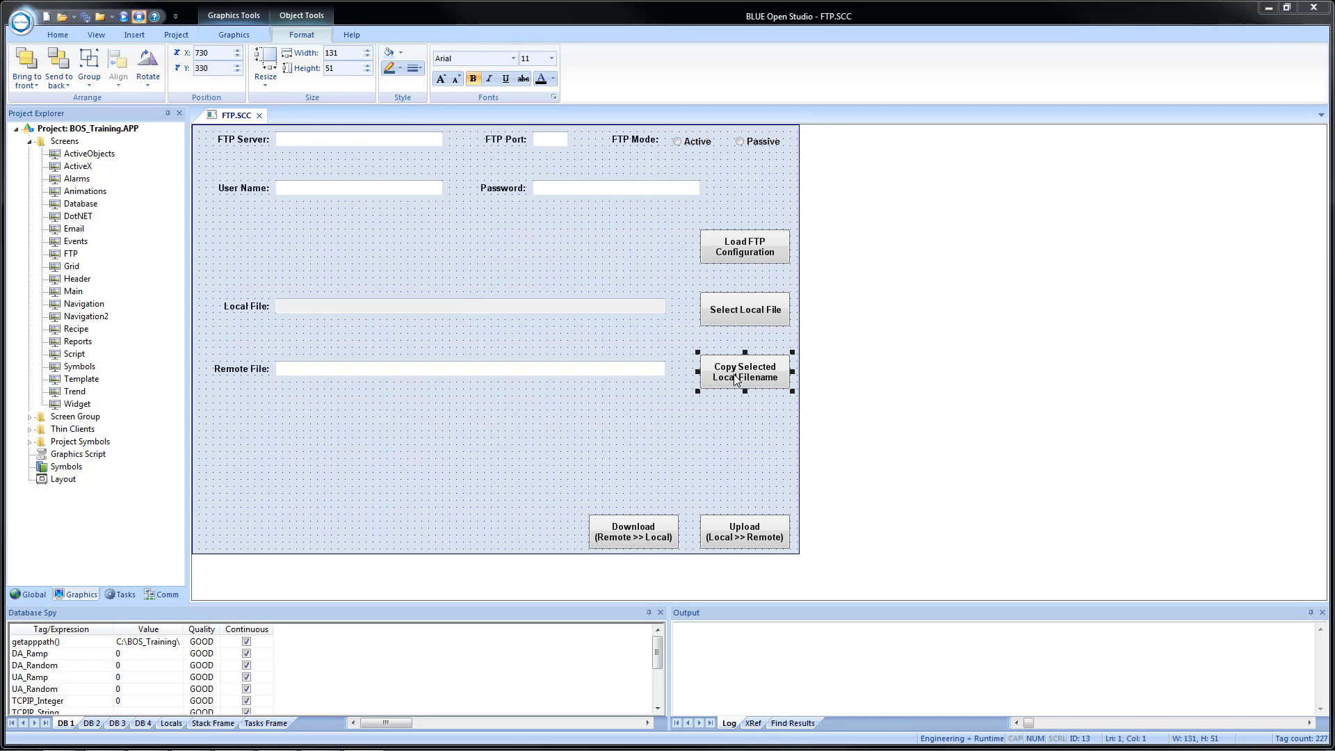
pyautogui.doubleClick(736, 379)
pyautogui.doubleClick(248, 267)
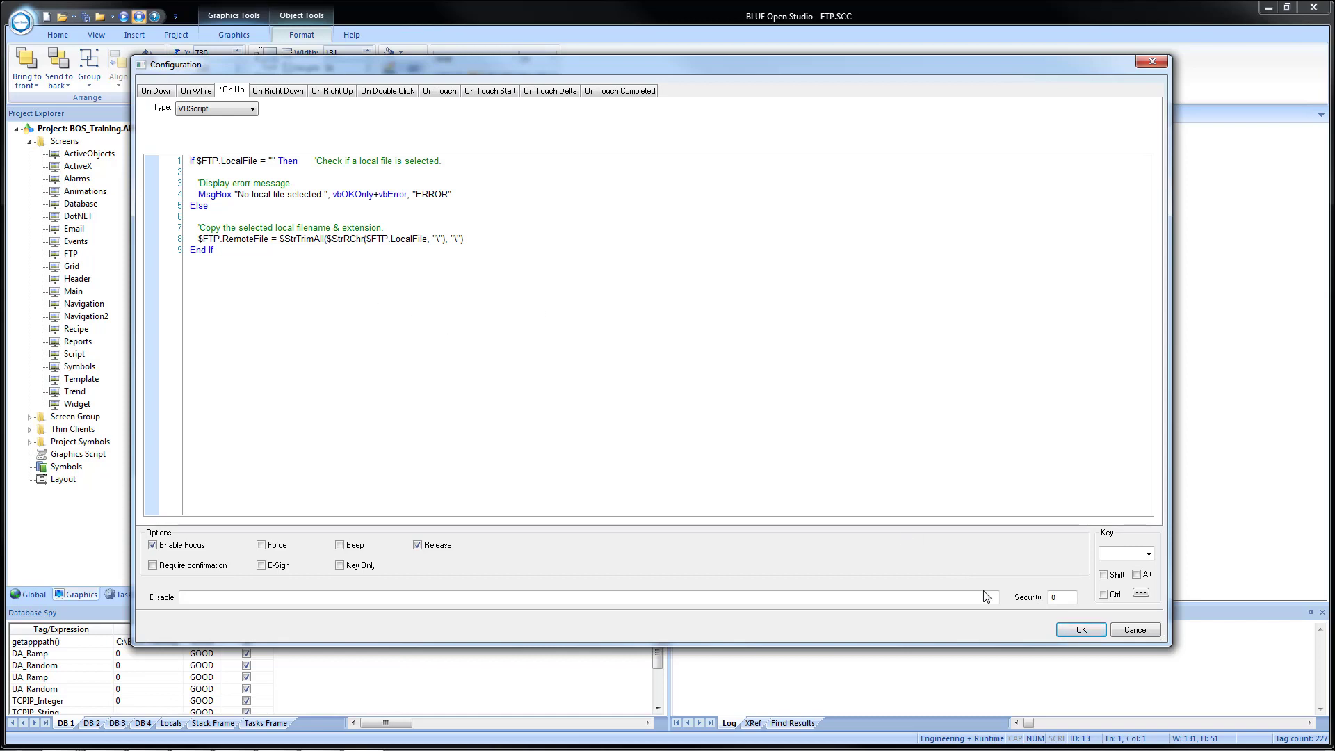
pyautogui.click(1077, 634)
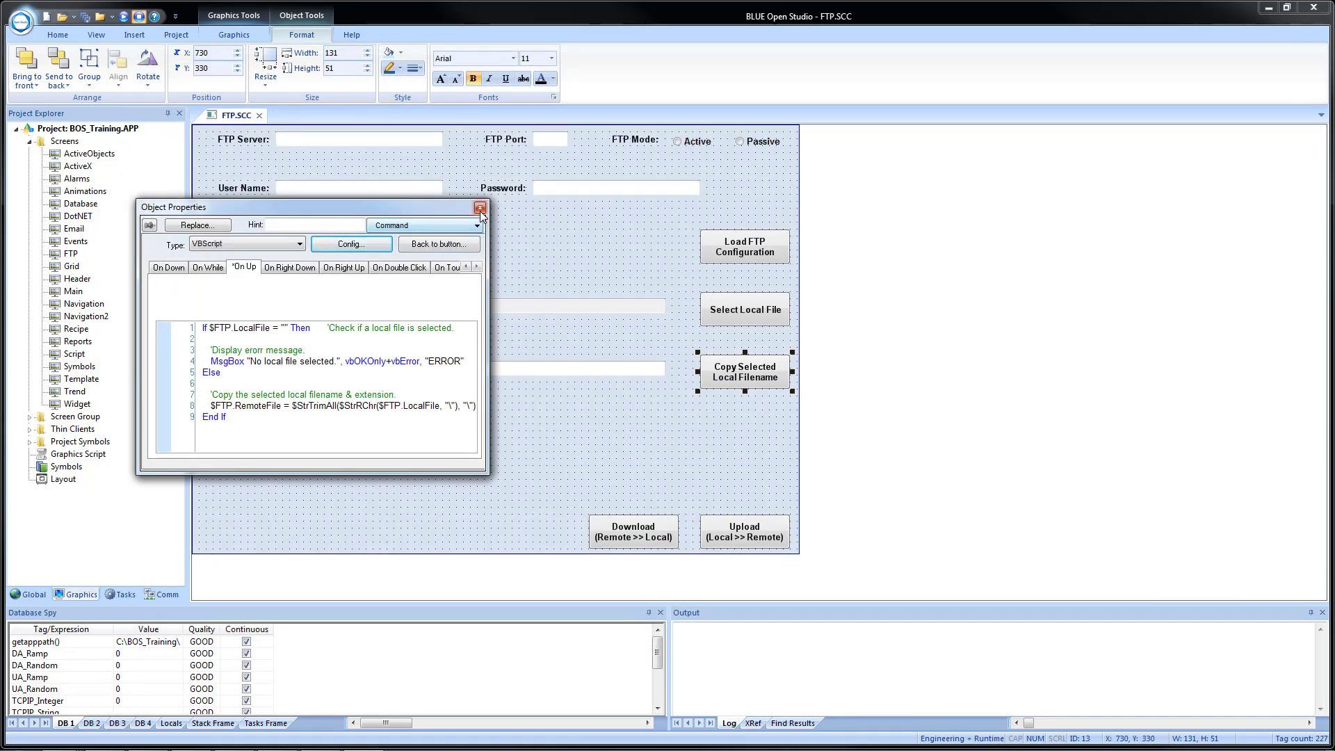
pyautogui.click(479, 207)
pyautogui.doubleClick(399, 375)
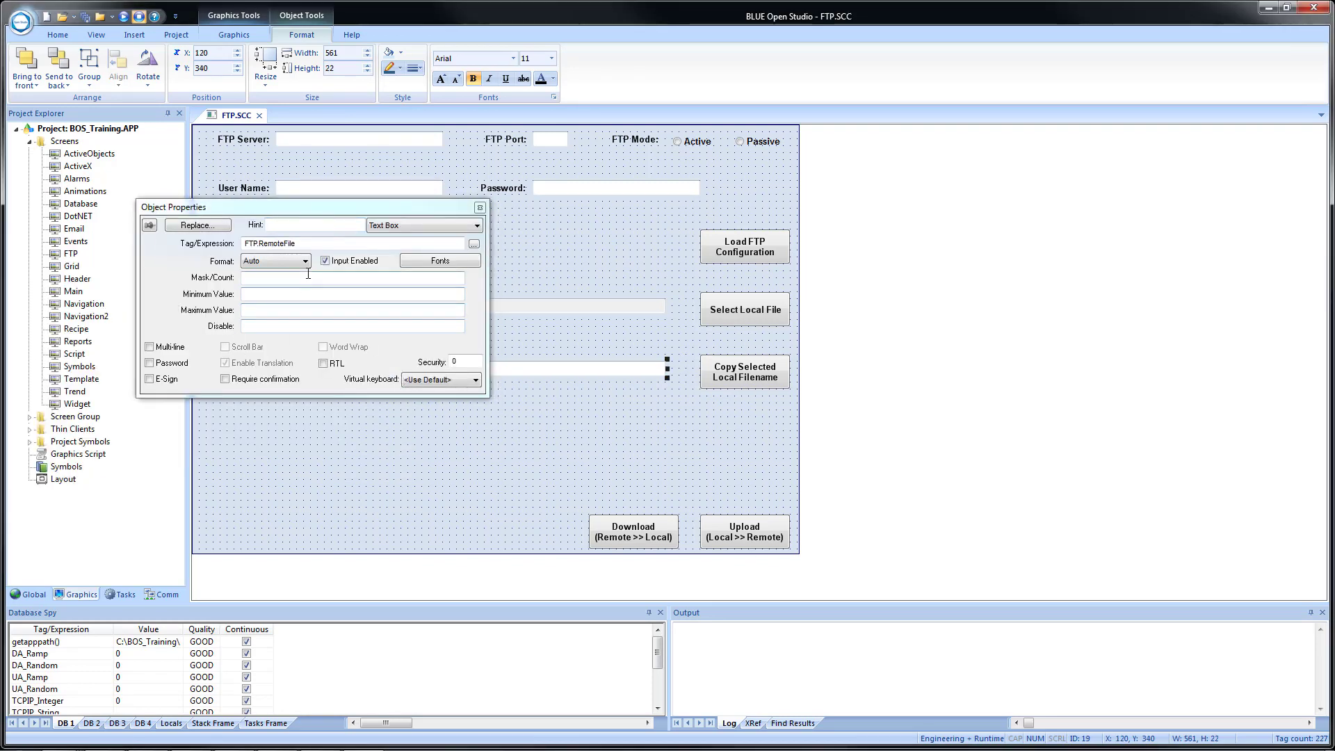
pyautogui.click(479, 208)
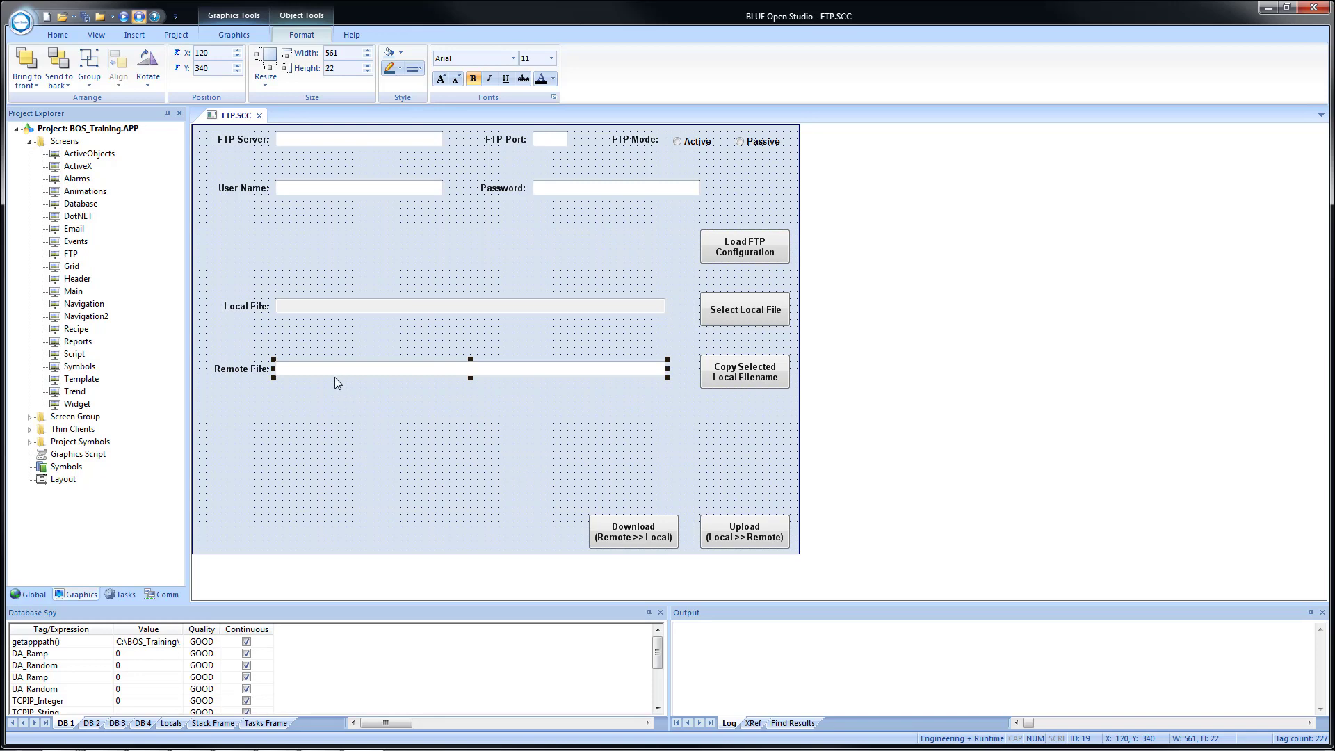
pyautogui.click(502, 396)
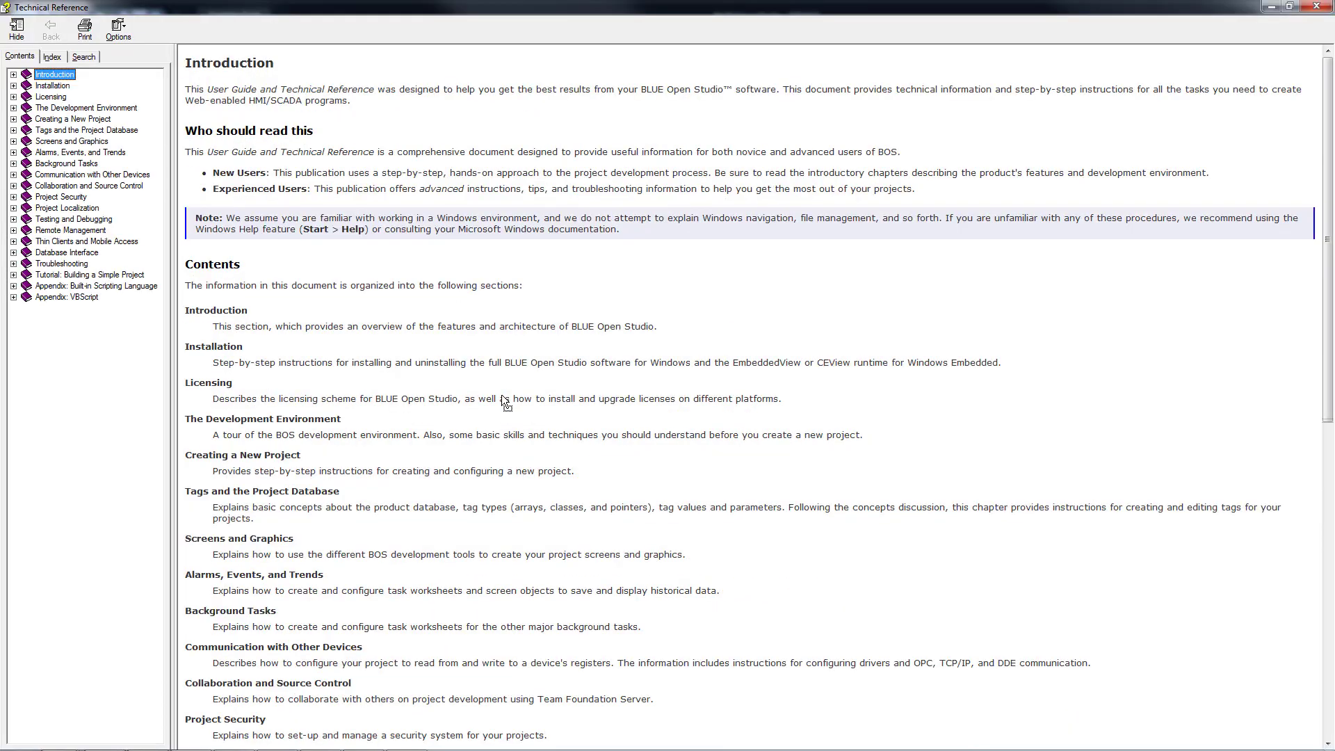
# Search the Technical Reference for 'FTP' and open the FTP functions topic.
pyautogui.click(84, 57)
pyautogui.write('FTP')
pyautogui.press('Return')
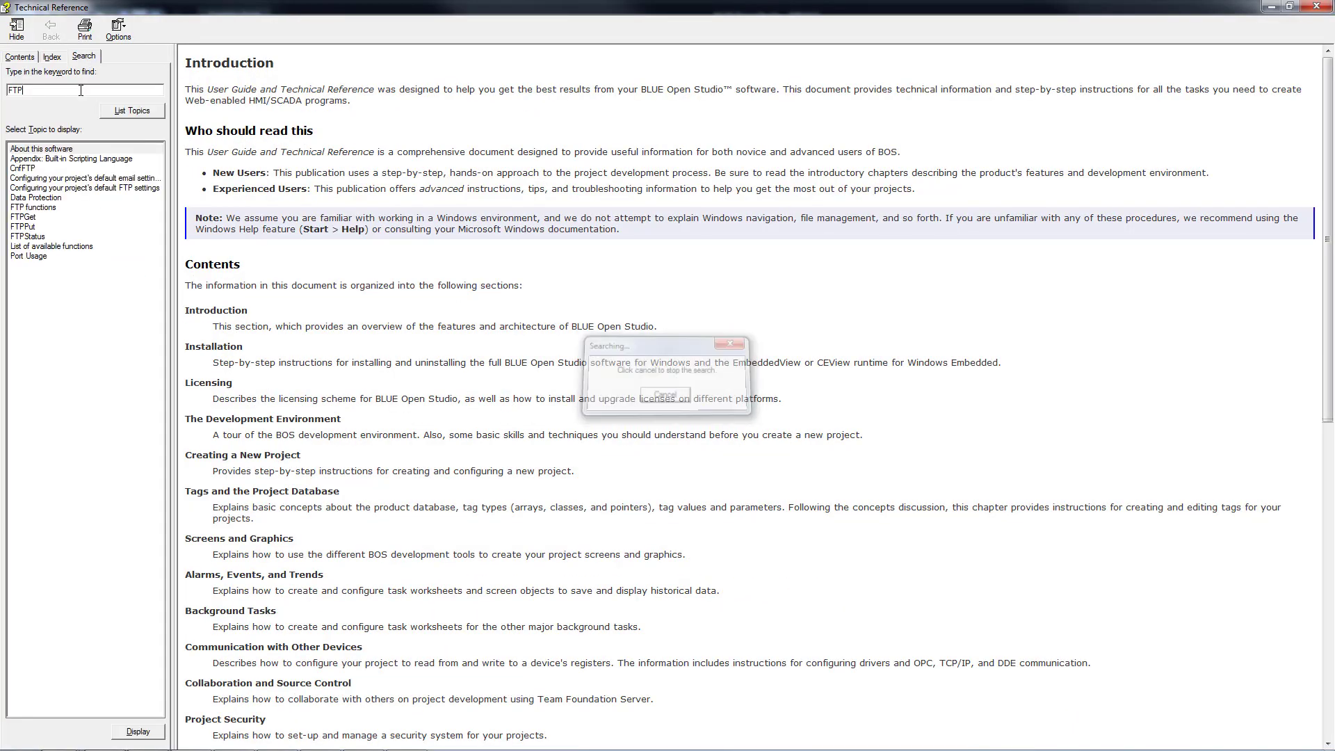
pyautogui.doubleClick(43, 209)
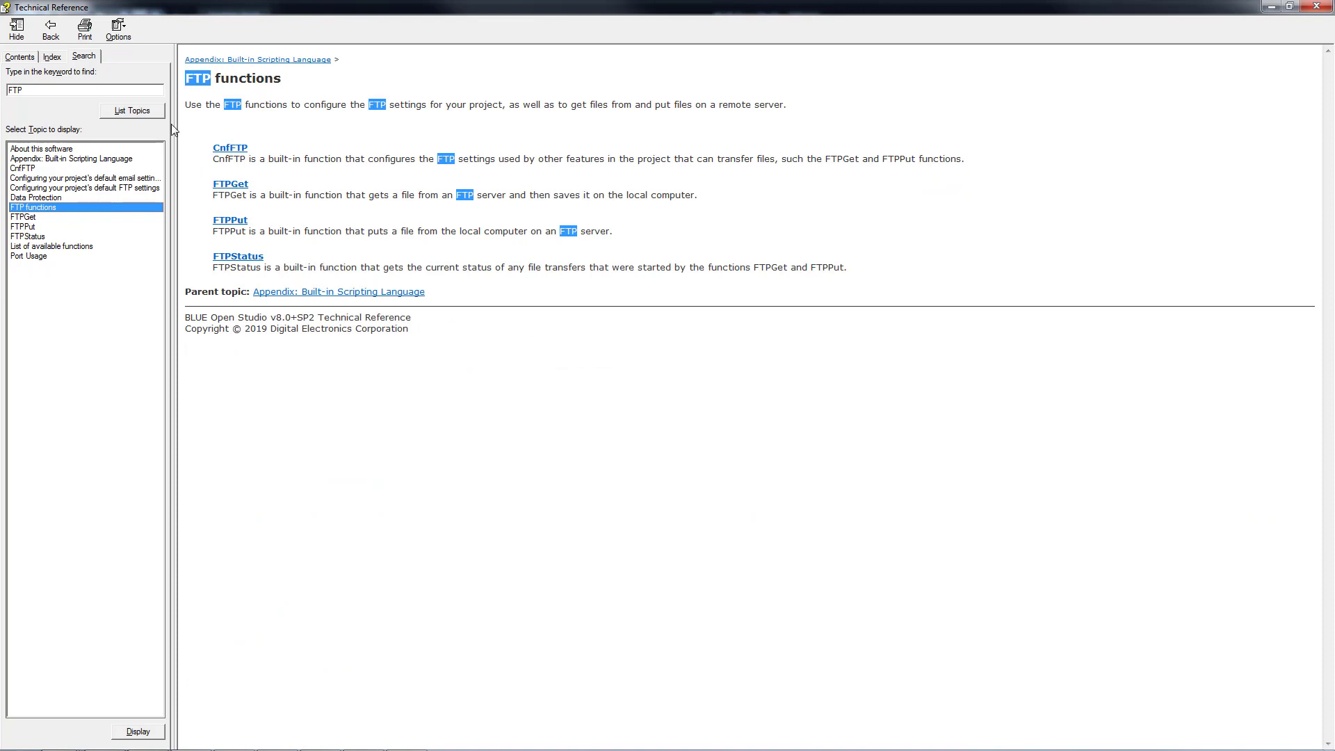
pyautogui.click(263, 153)
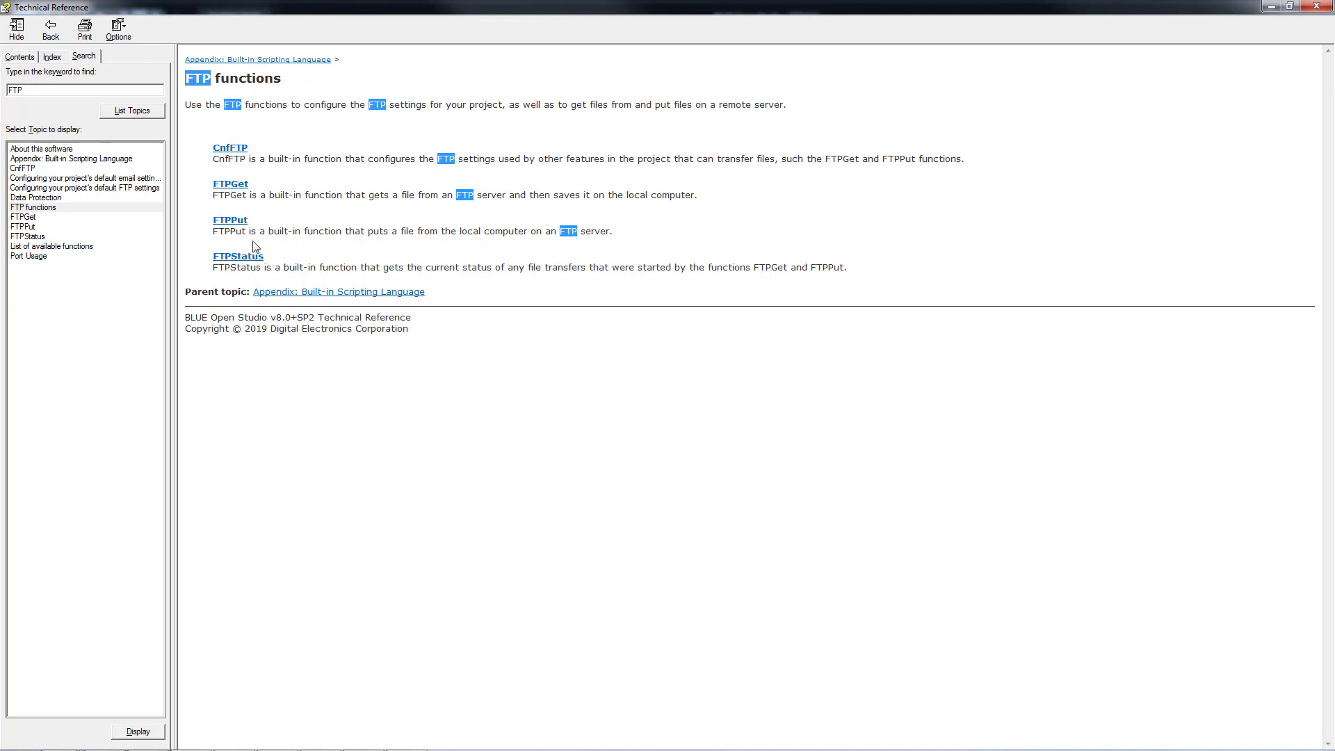
# Open the FTPGet topic and read down to its example fetching /Reports/040303.txt.
pyautogui.click(227, 185)
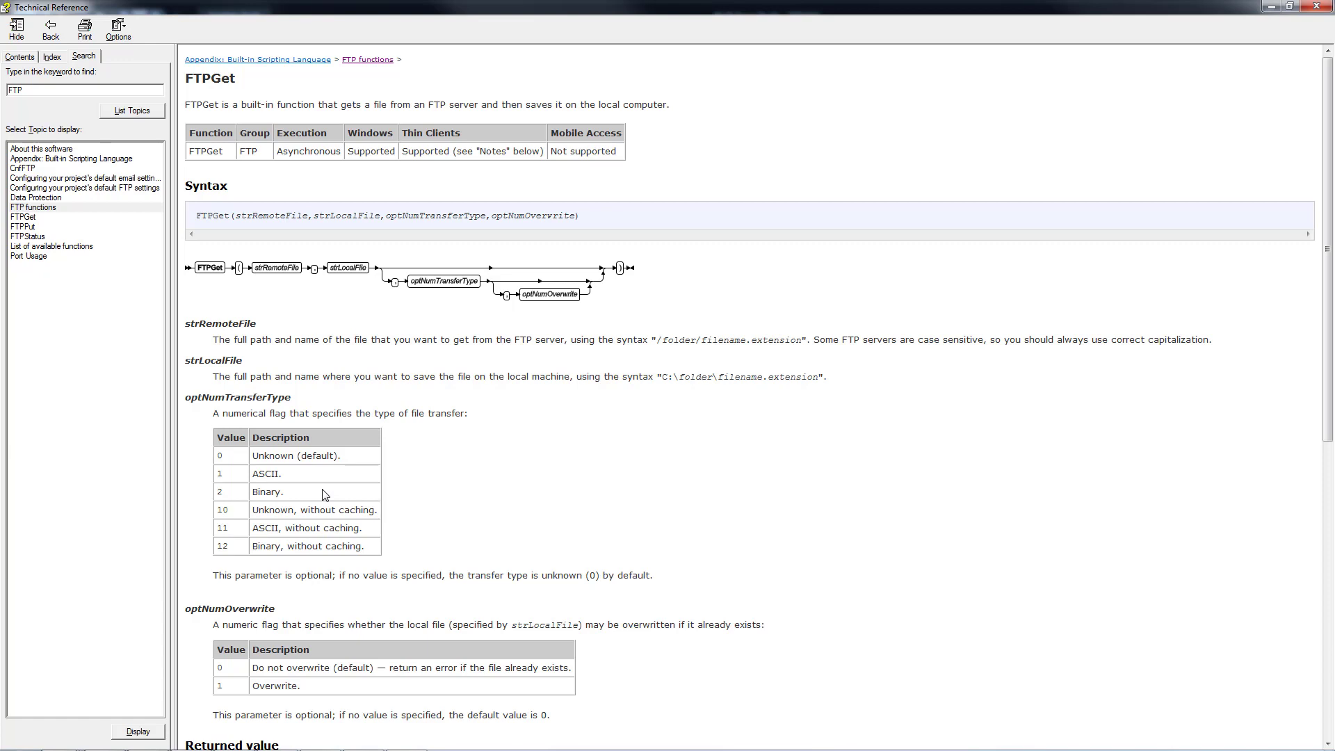
pyautogui.scroll(-3, 532, 562)
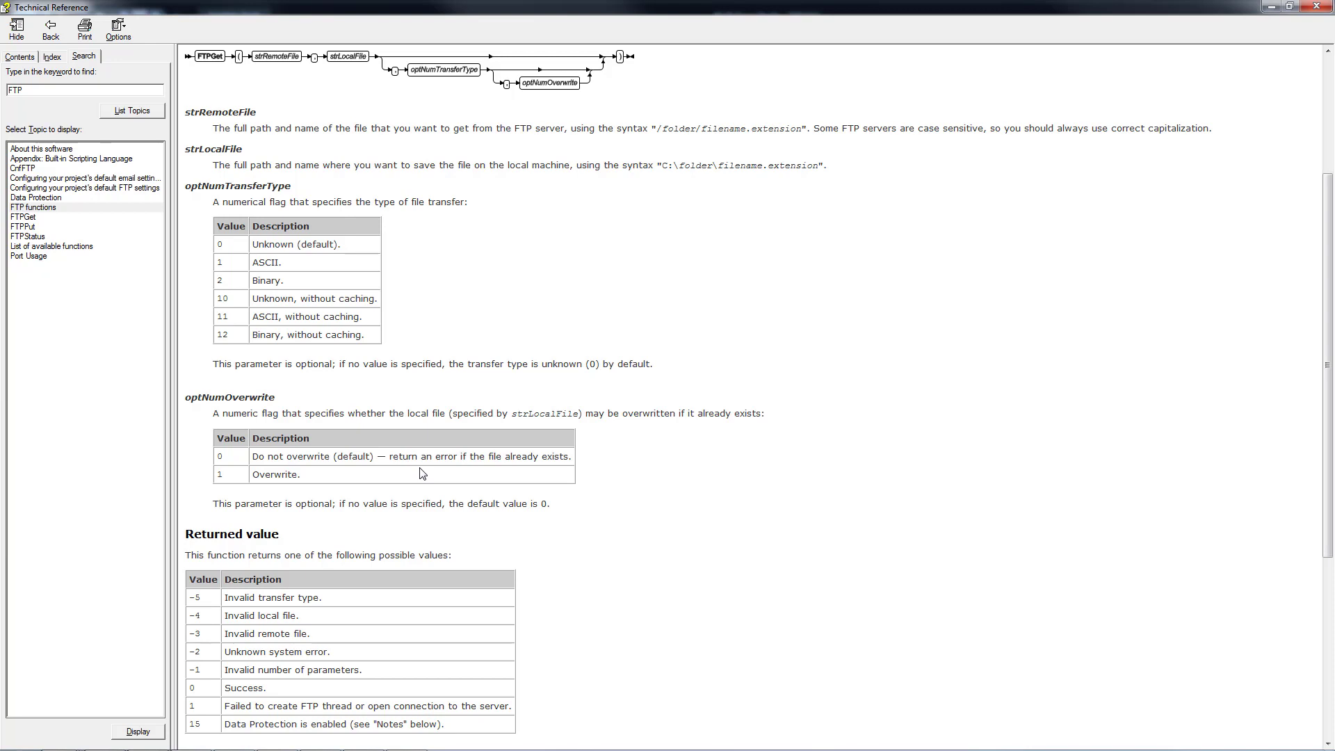
pyautogui.scroll(-2, 406, 485)
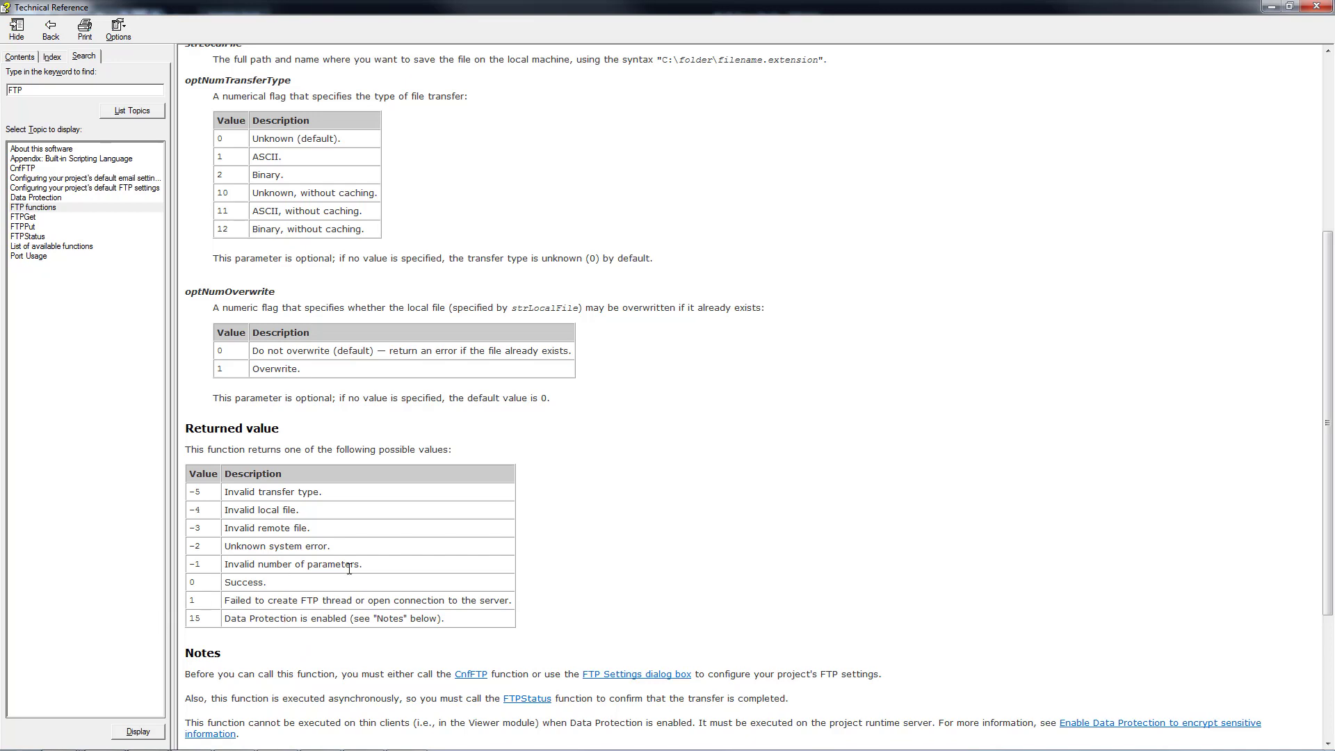
pyautogui.scroll(-3, 238, 592)
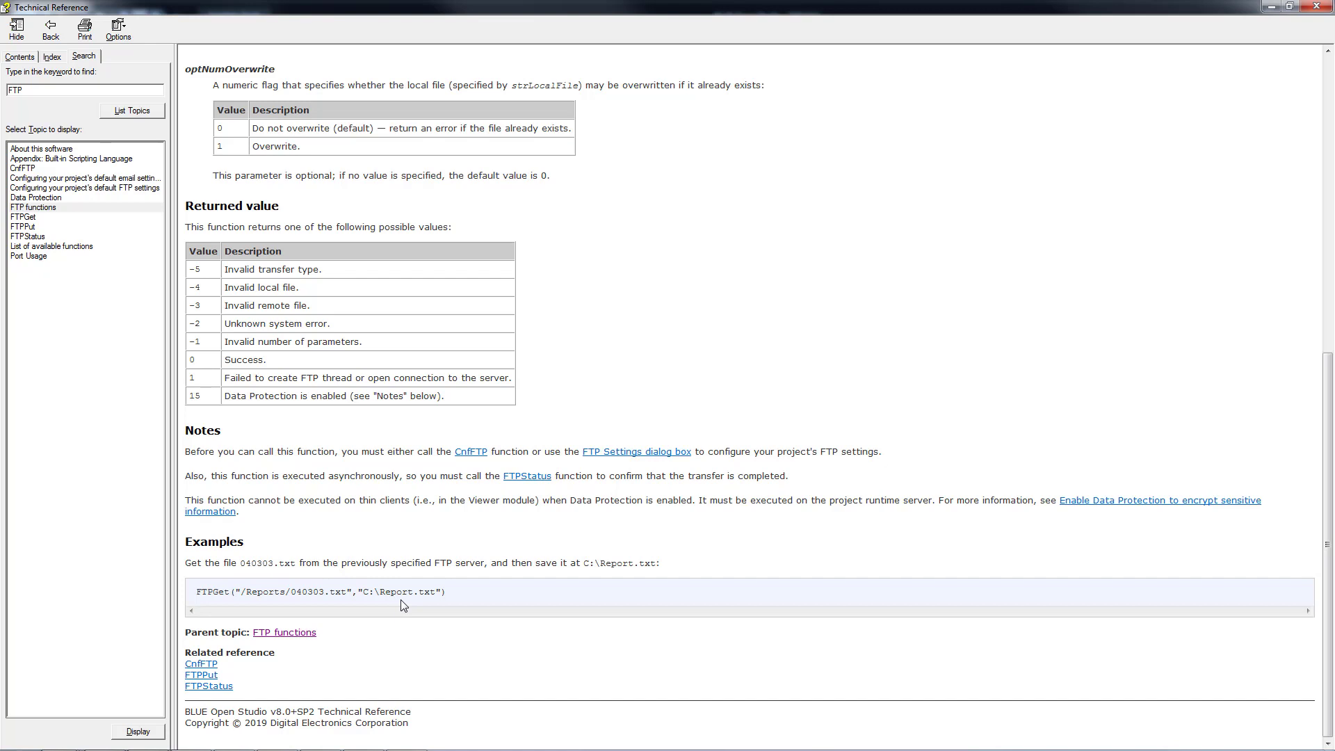
# Return to the FTP functions overview and open the FTPPut topic.
pyautogui.click(53, 31)
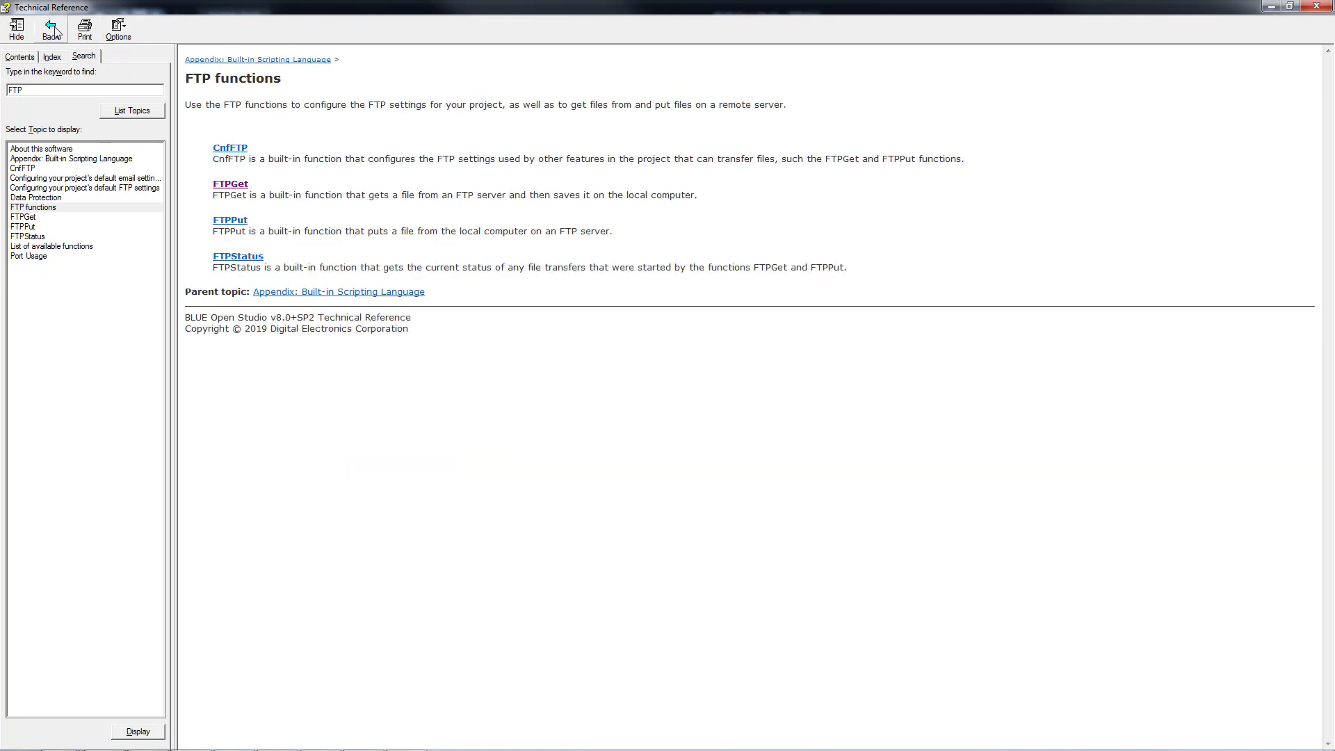
pyautogui.click(232, 221)
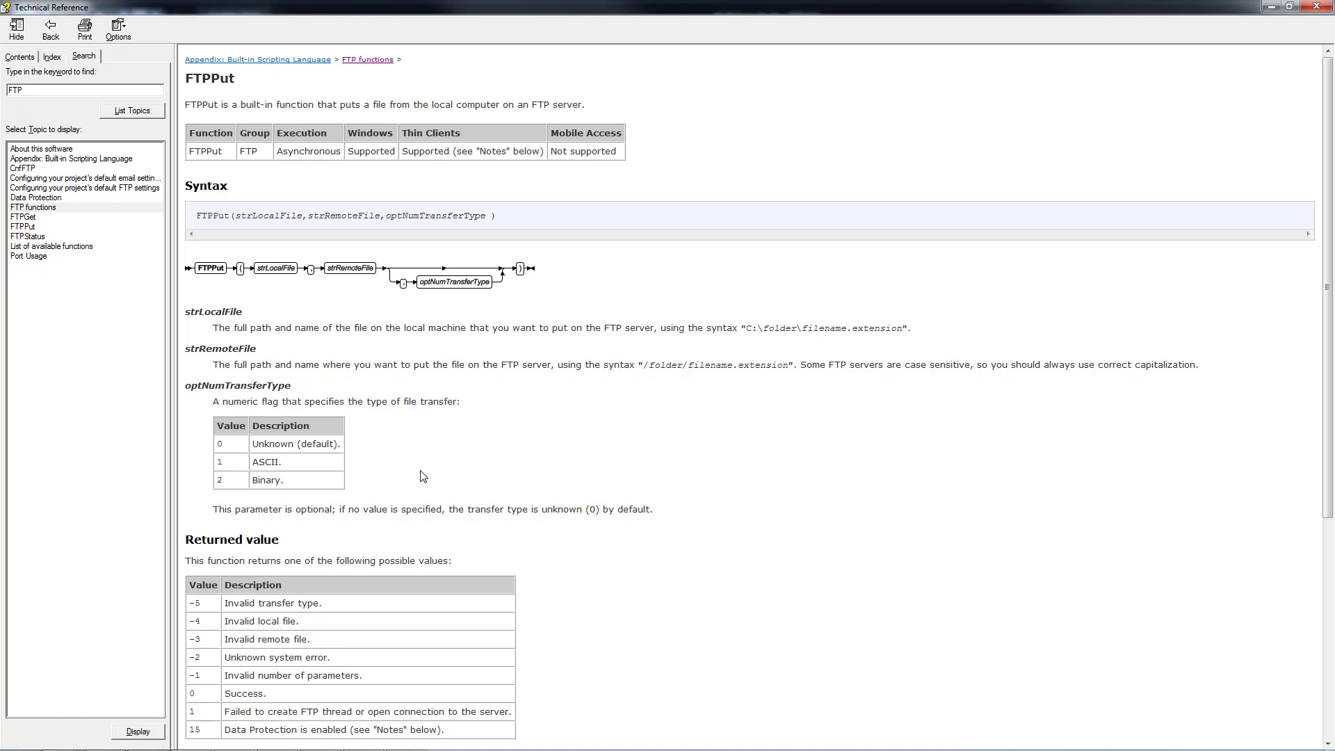
pyautogui.scroll(-3, 422, 476)
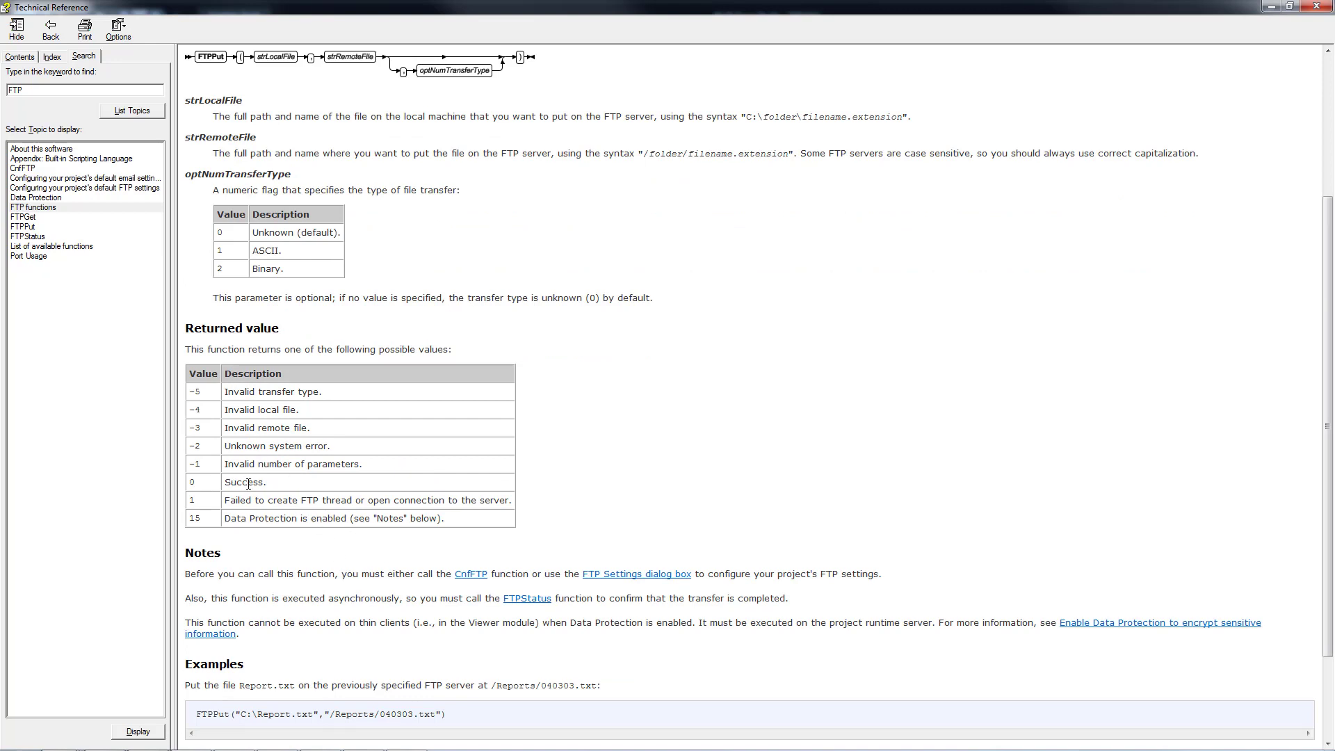
pyautogui.scroll(-2, 730, 481)
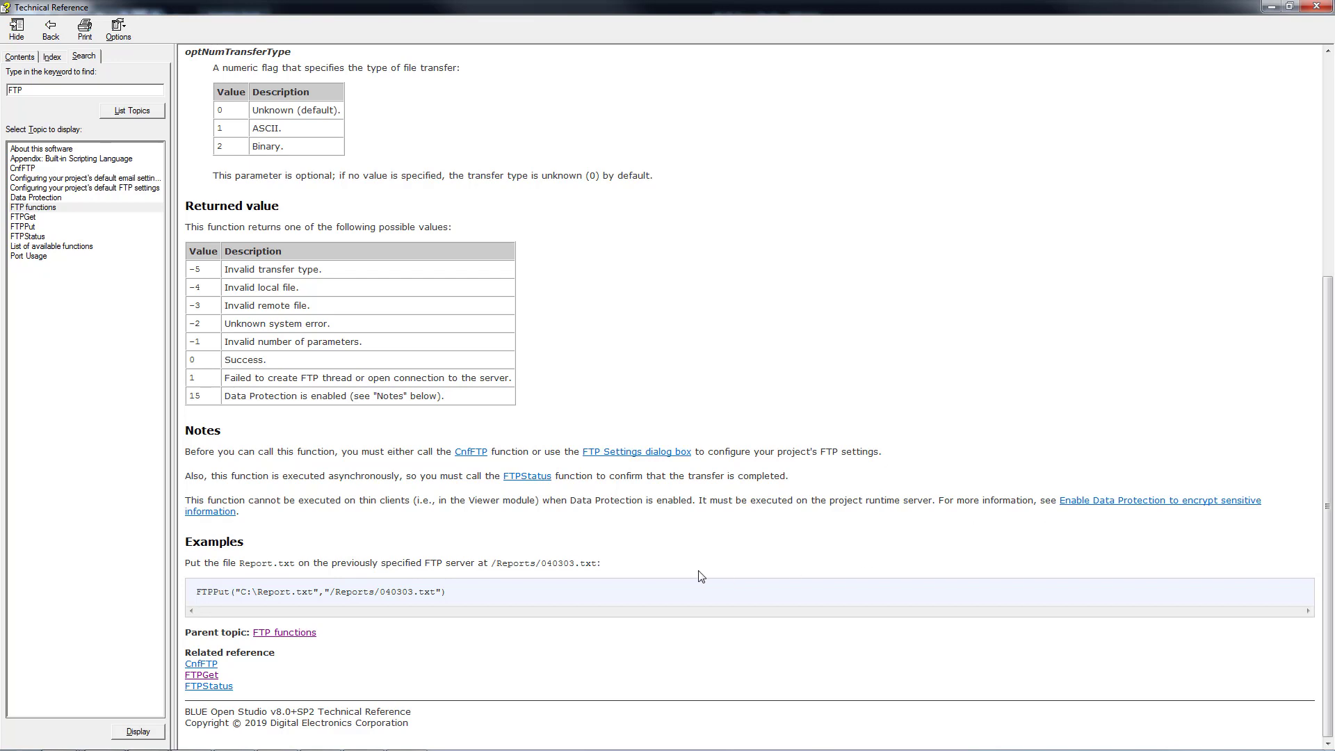
# Read the FTPStatus topic's return codes -9 through 15, then go back to the FTP functions overview.
pyautogui.click(534, 477)
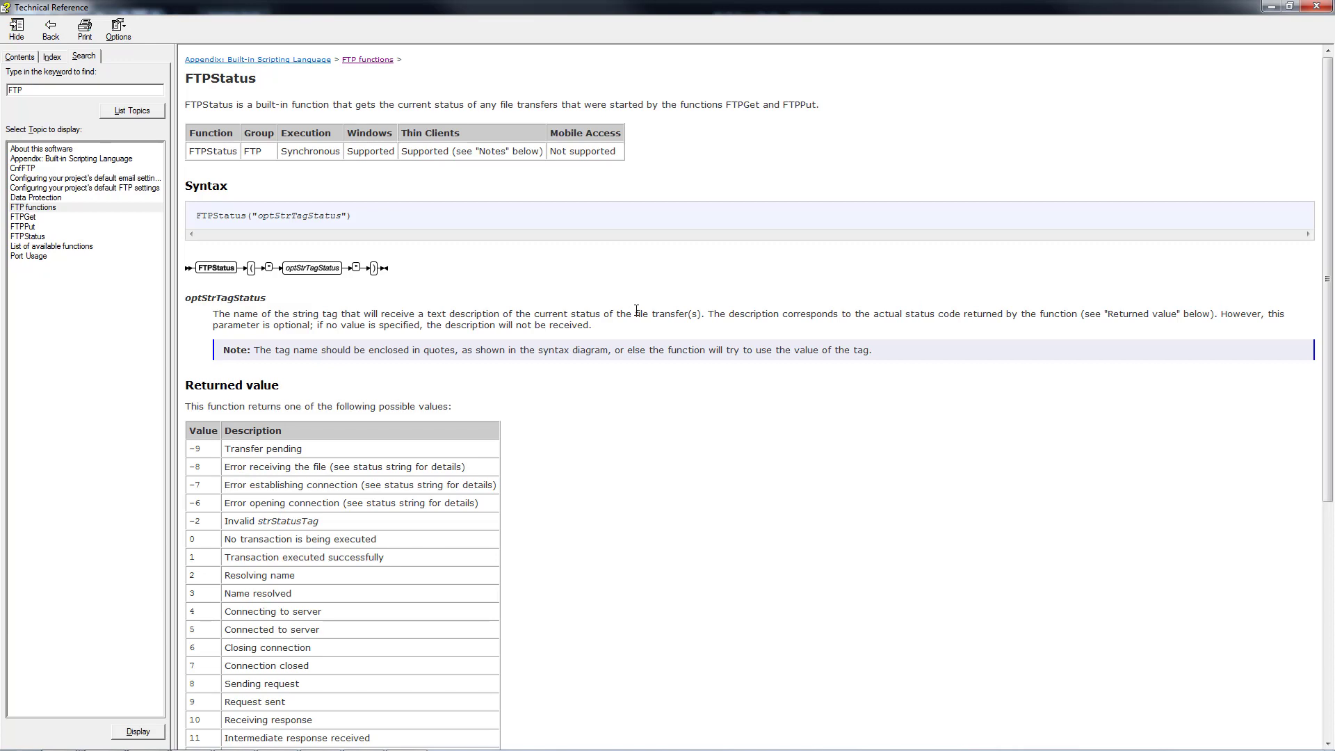
pyautogui.scroll(-3, 636, 310)
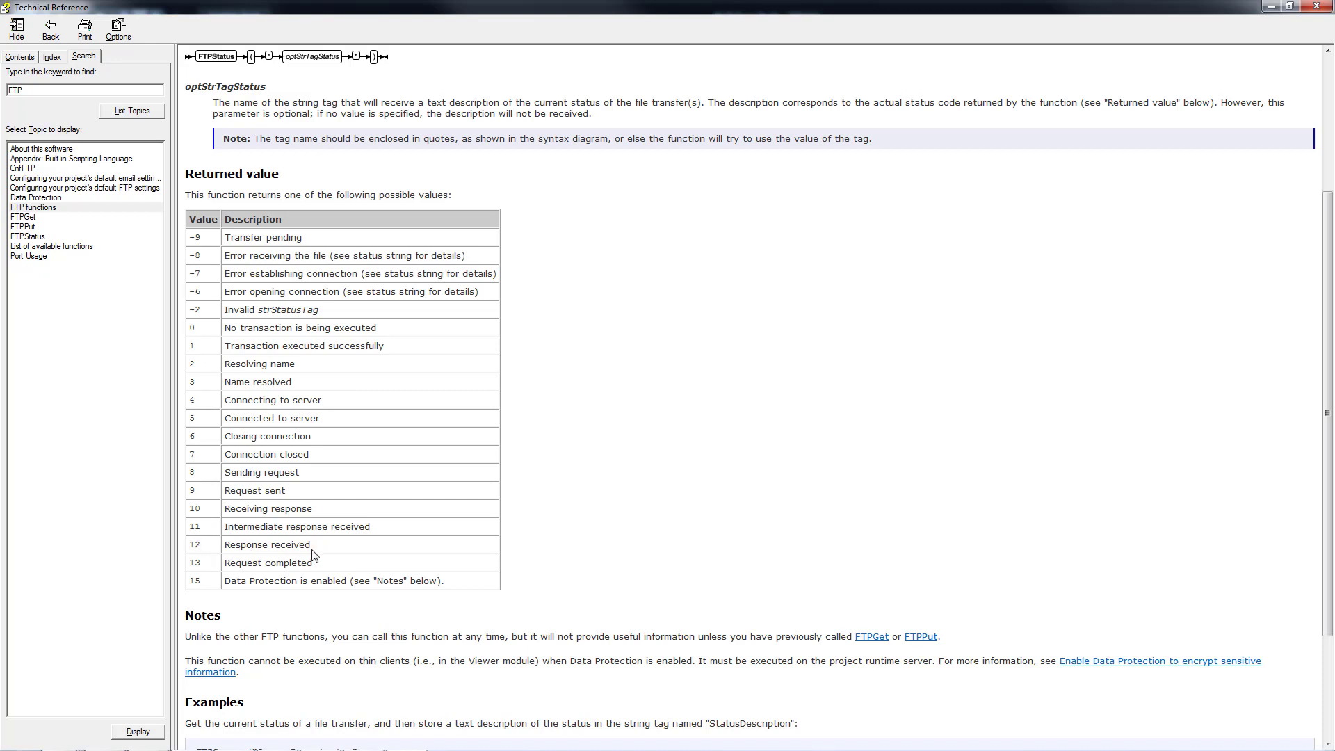
pyautogui.scroll(-3, 582, 412)
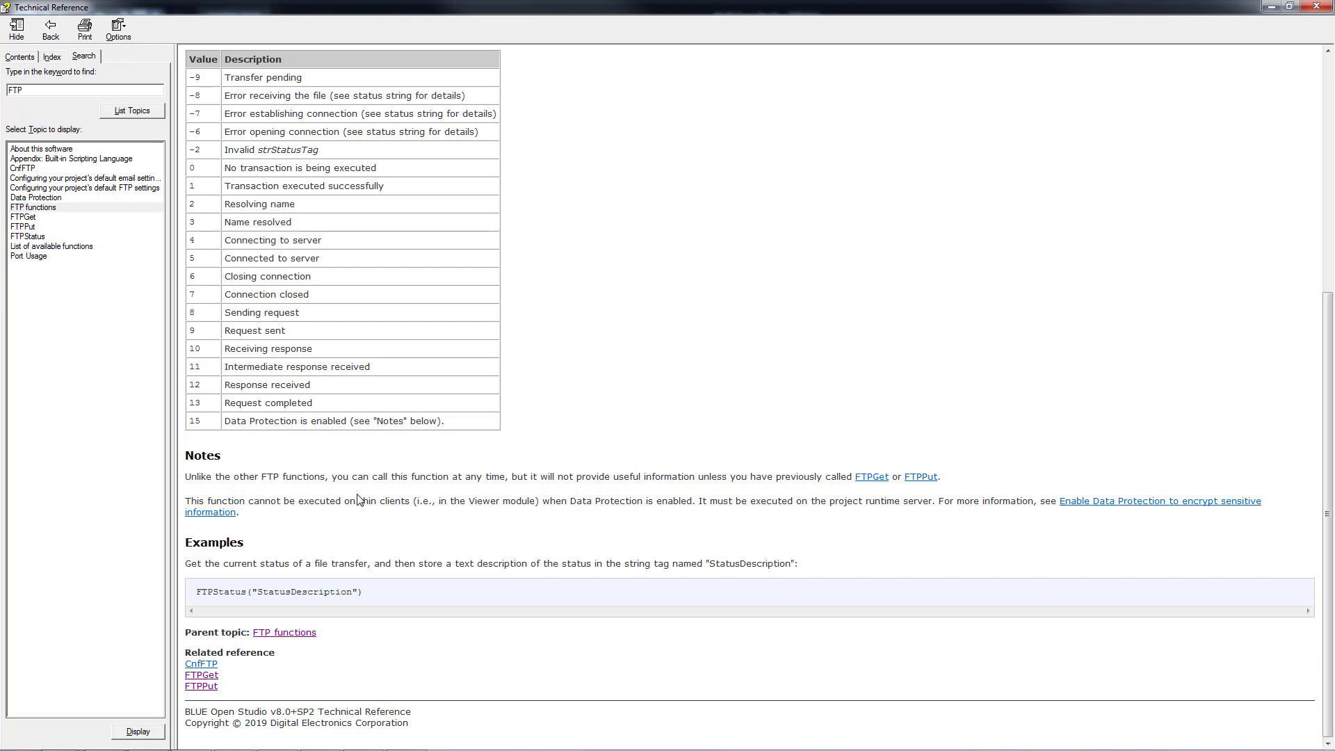
pyautogui.scroll(10, 355, 495)
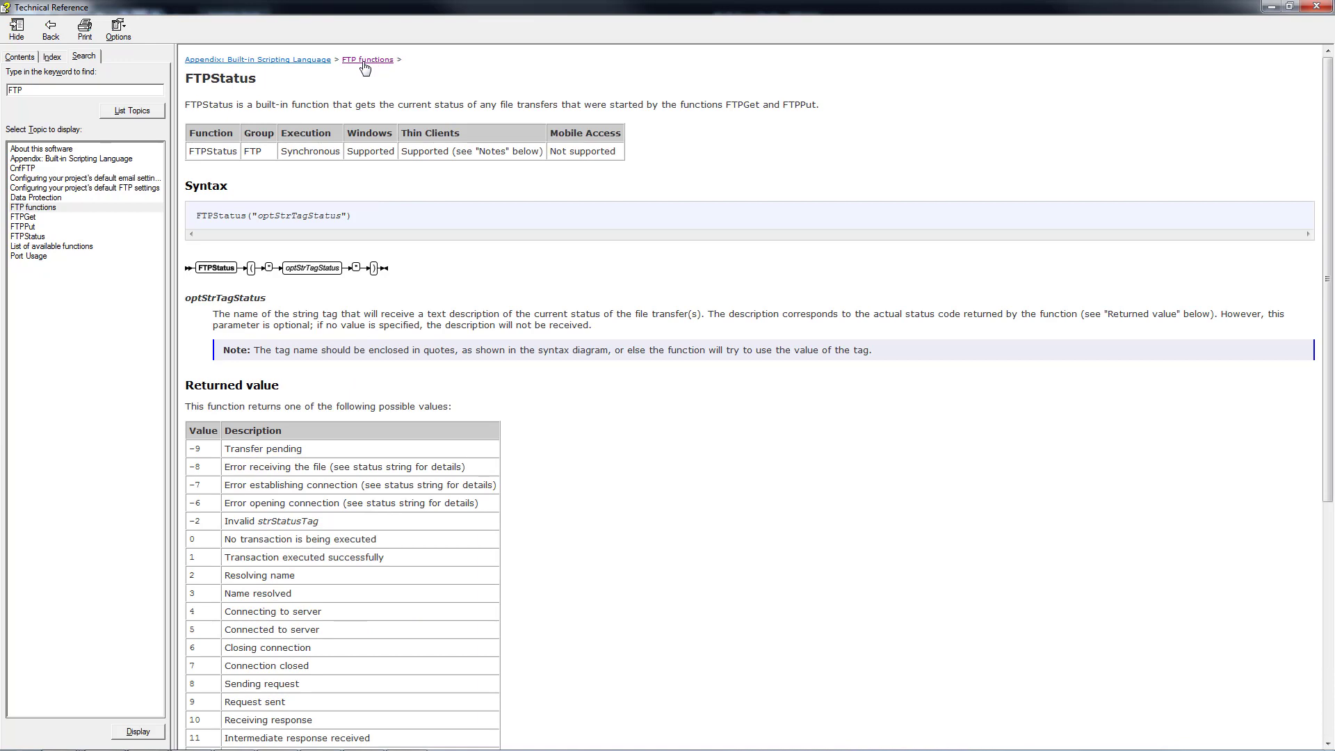
pyautogui.click(364, 63)
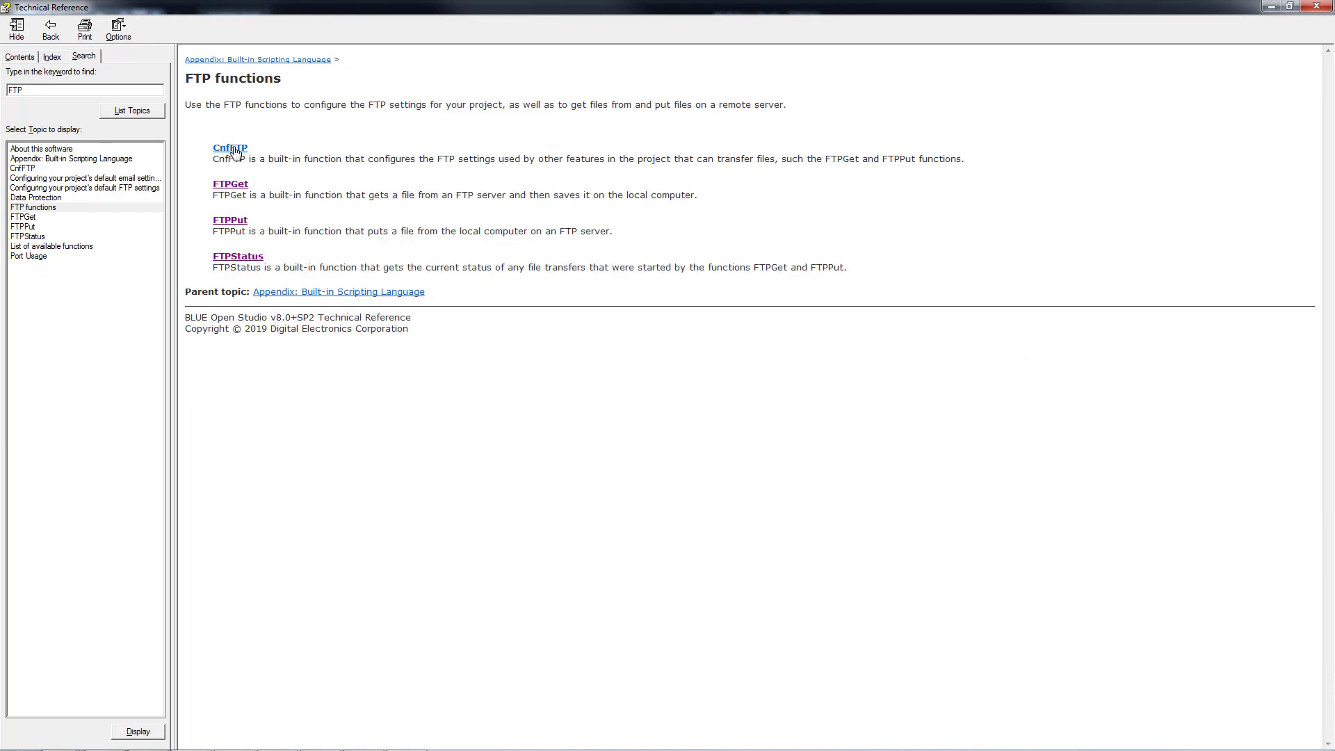
# Open the CnfFTP topic and read its parameters, return codes and passive-mode example.
pyautogui.click(235, 150)
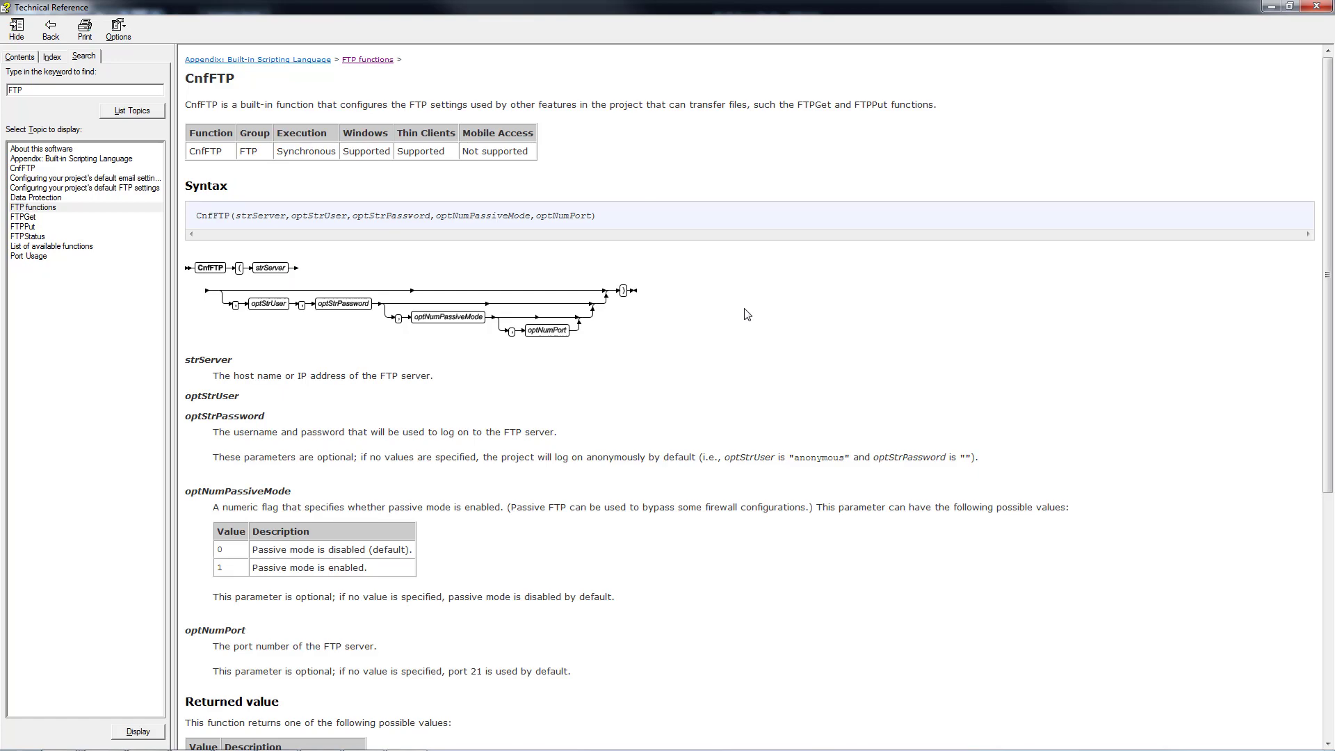
pyautogui.scroll(-3, 723, 312)
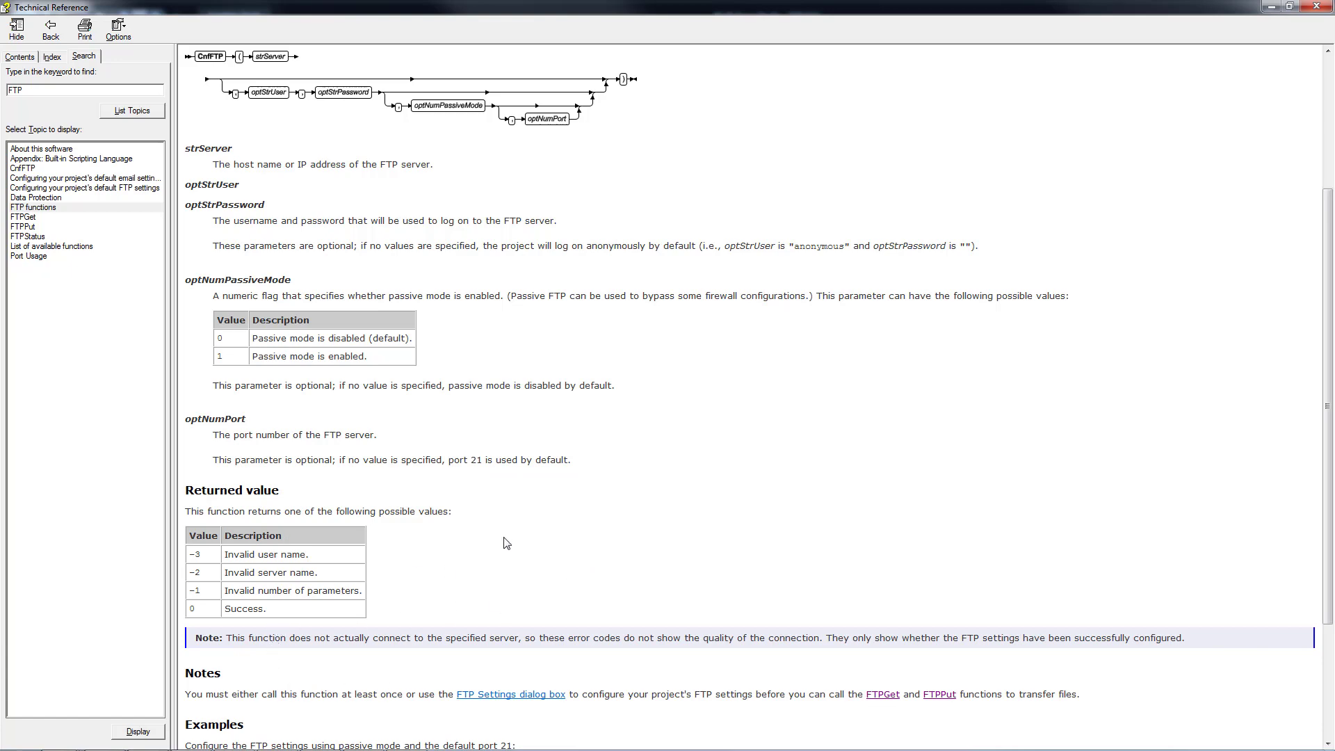
pyautogui.scroll(-3, 506, 543)
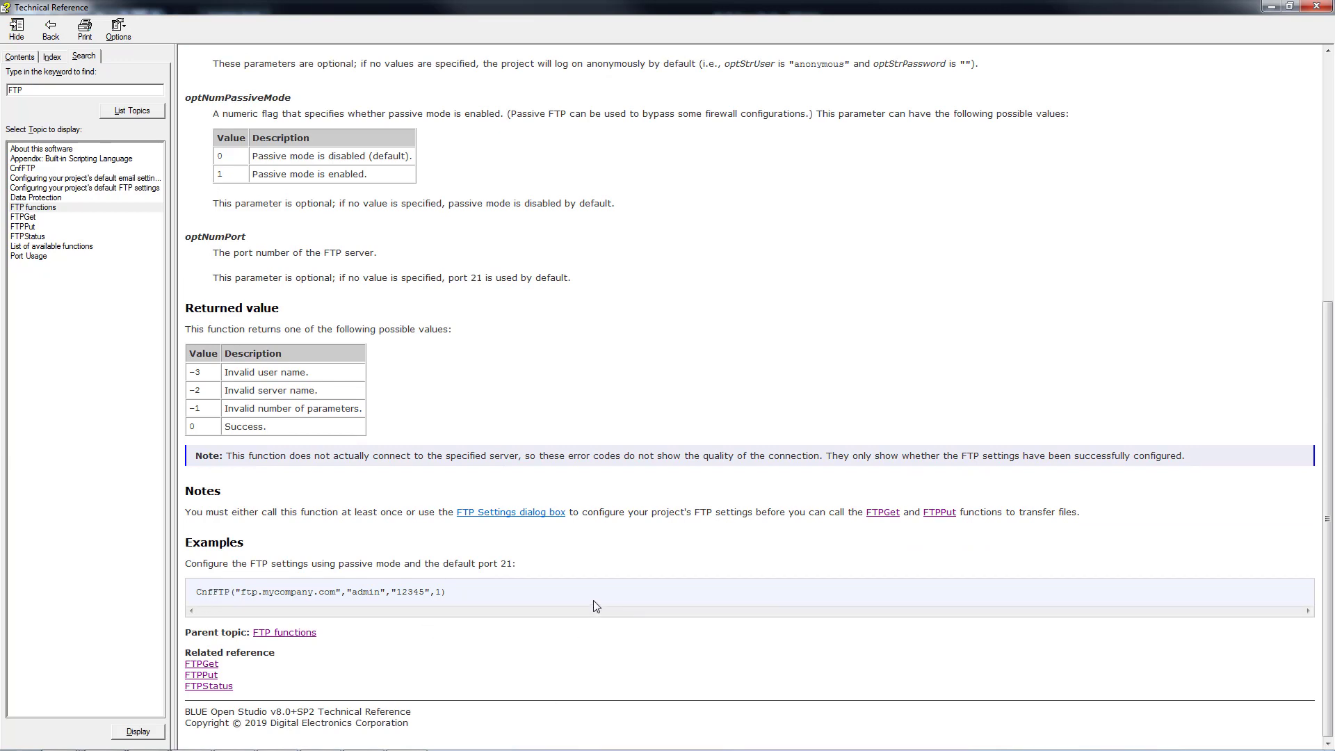
pyautogui.scroll(3, 588, 480)
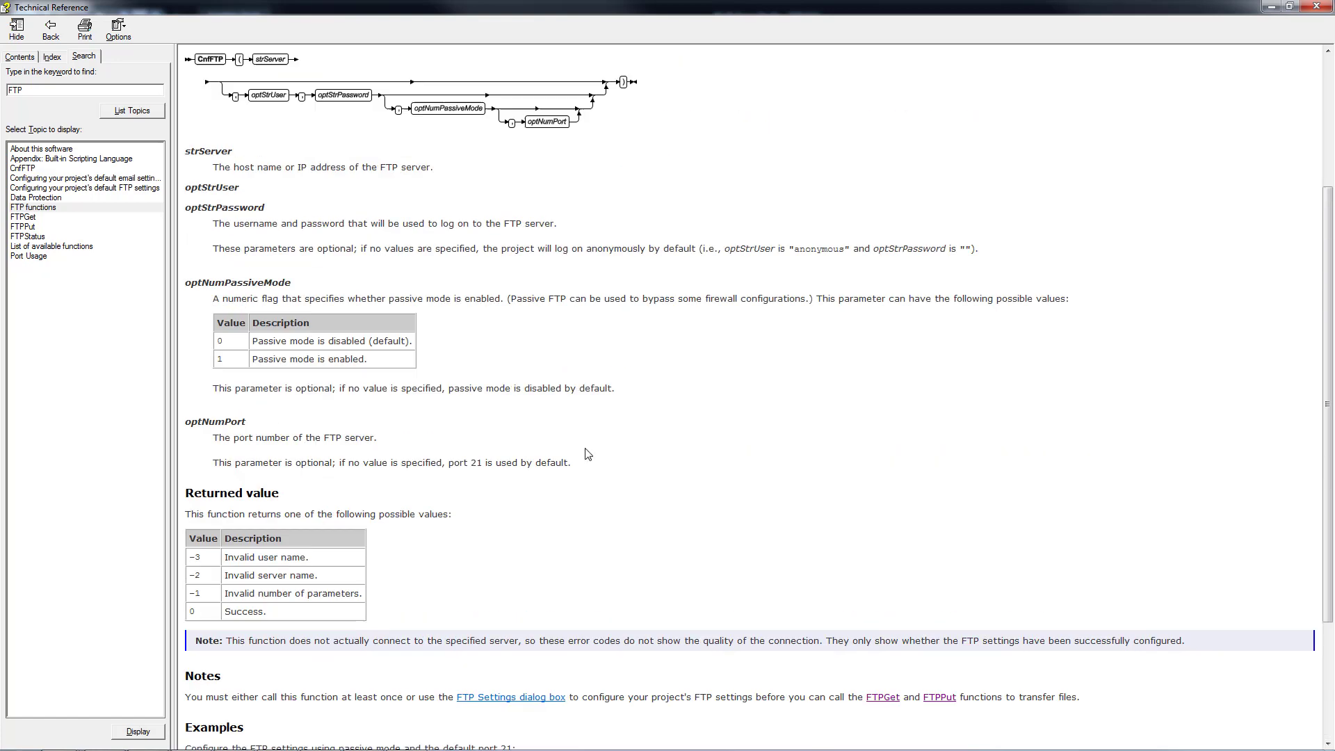
# Close the help and inspect the Download button's On Up $FtpGet script without changes.
pyautogui.click(1311, 7)
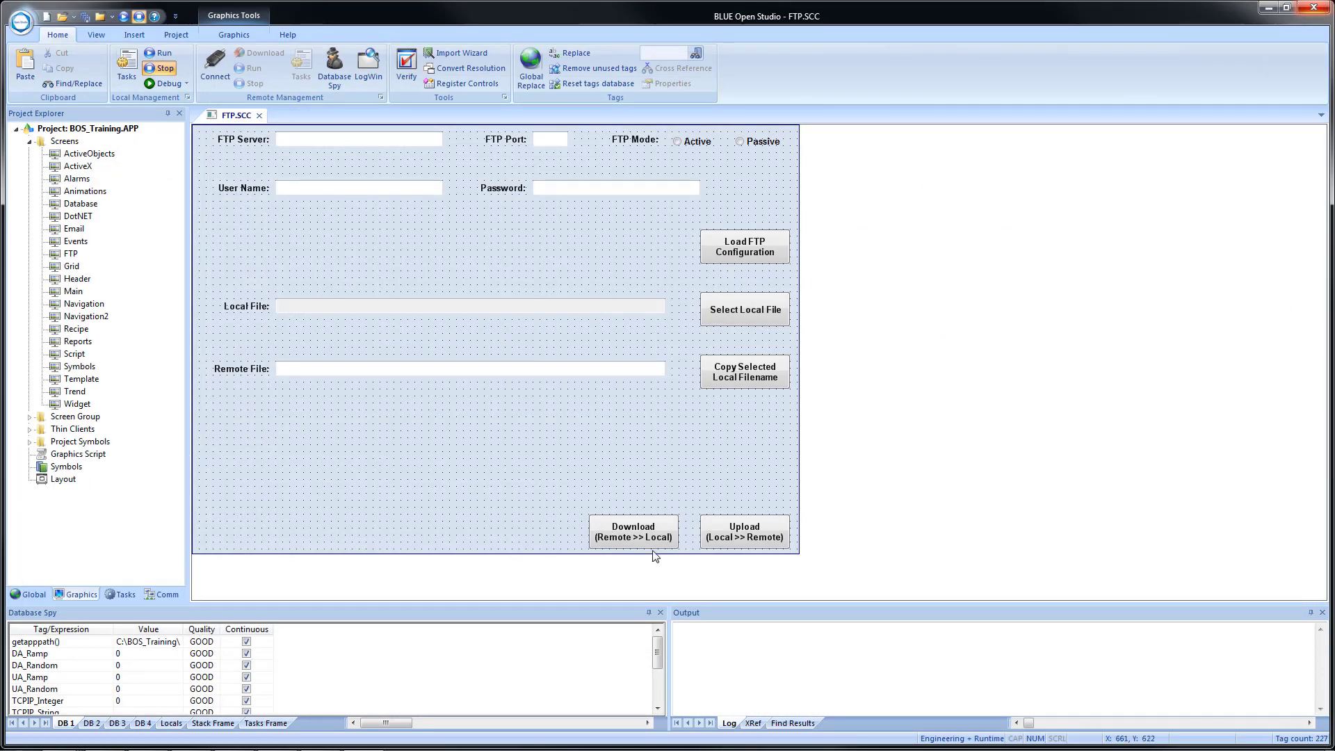
pyautogui.click(627, 534)
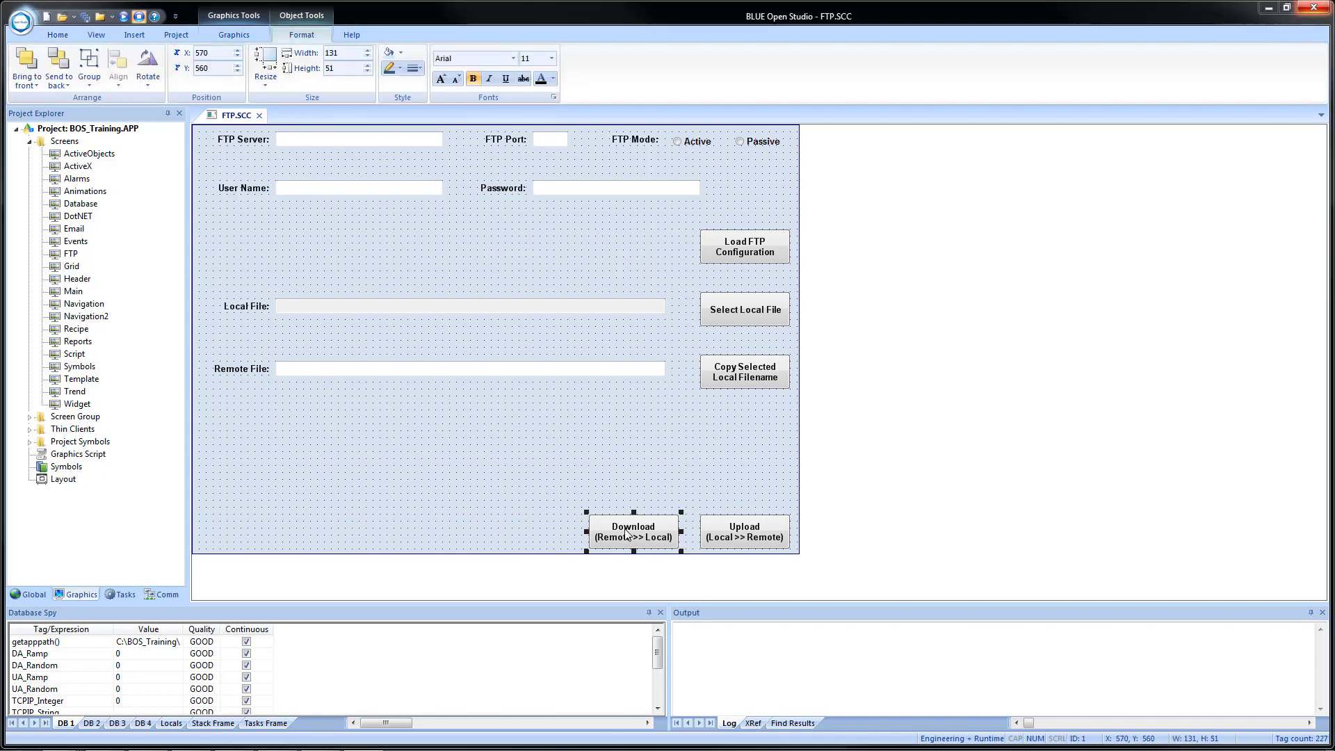
pyautogui.doubleClick(627, 534)
pyautogui.click(248, 268)
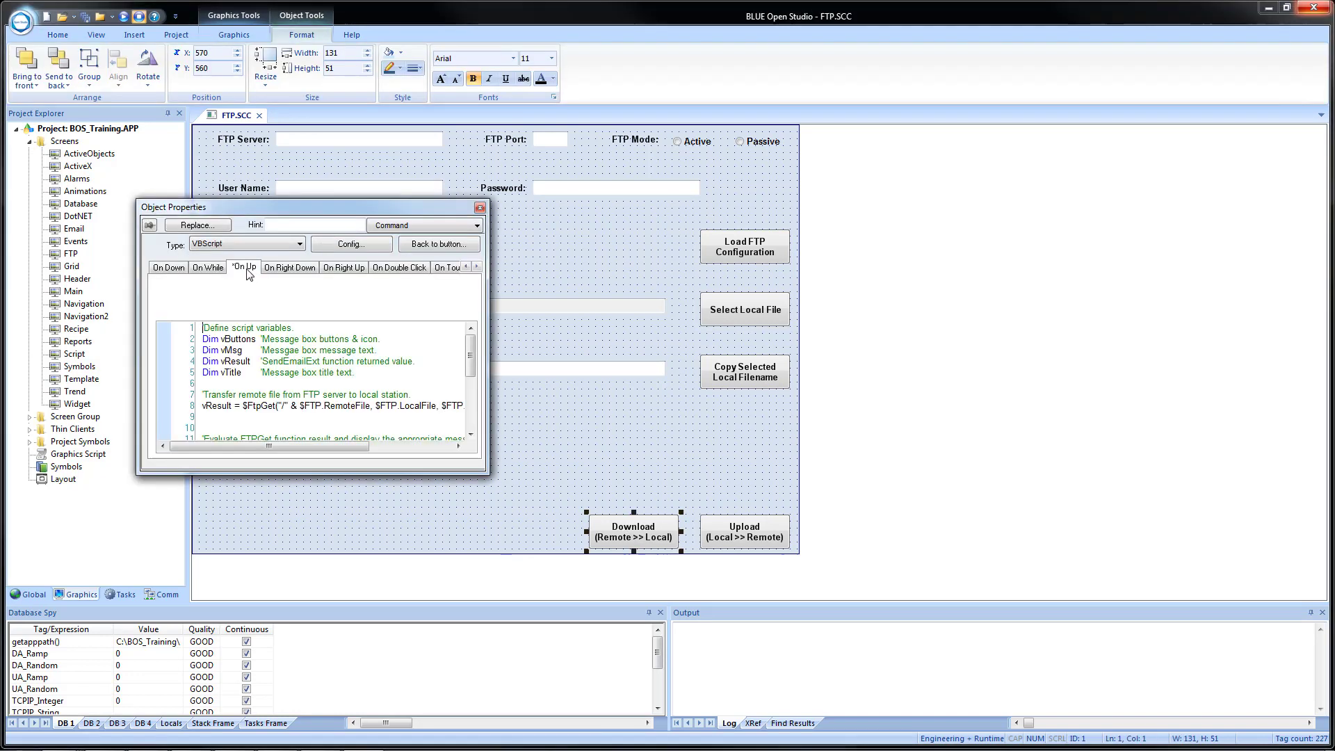
pyautogui.click(350, 249)
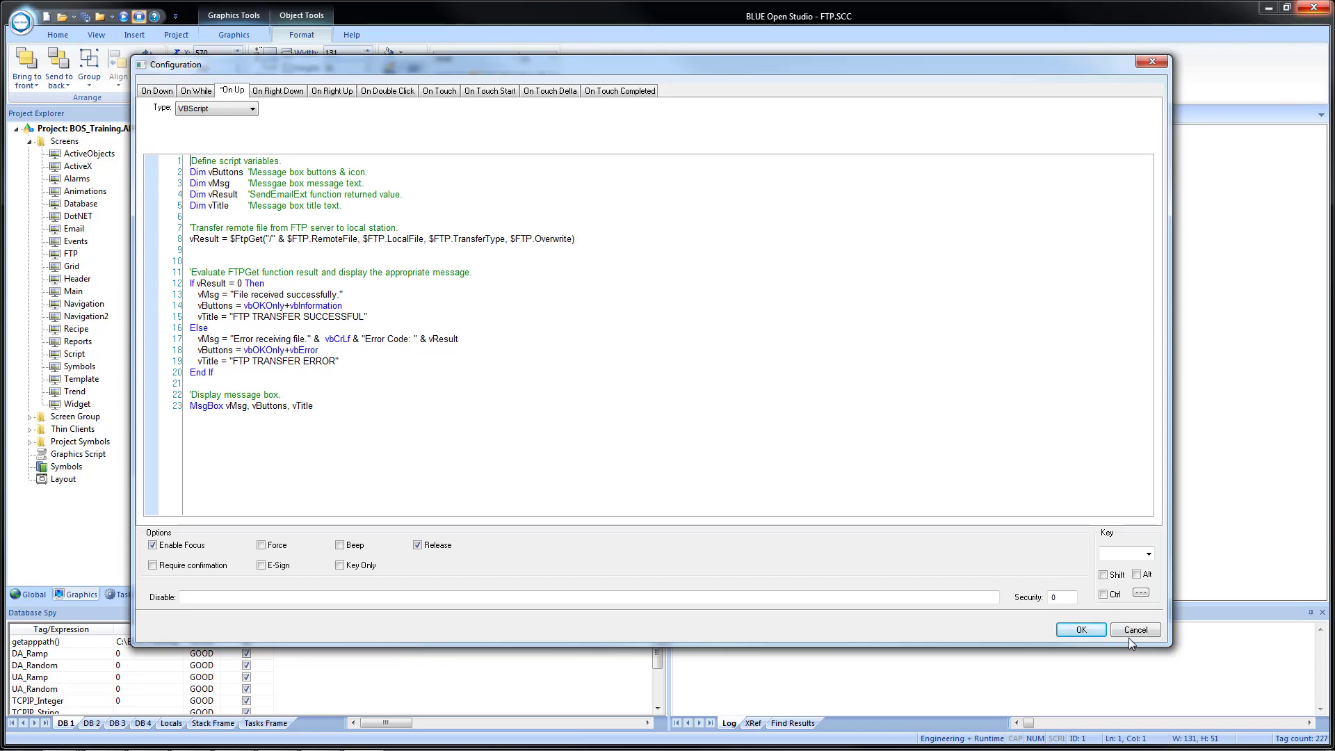
pyautogui.click(1082, 630)
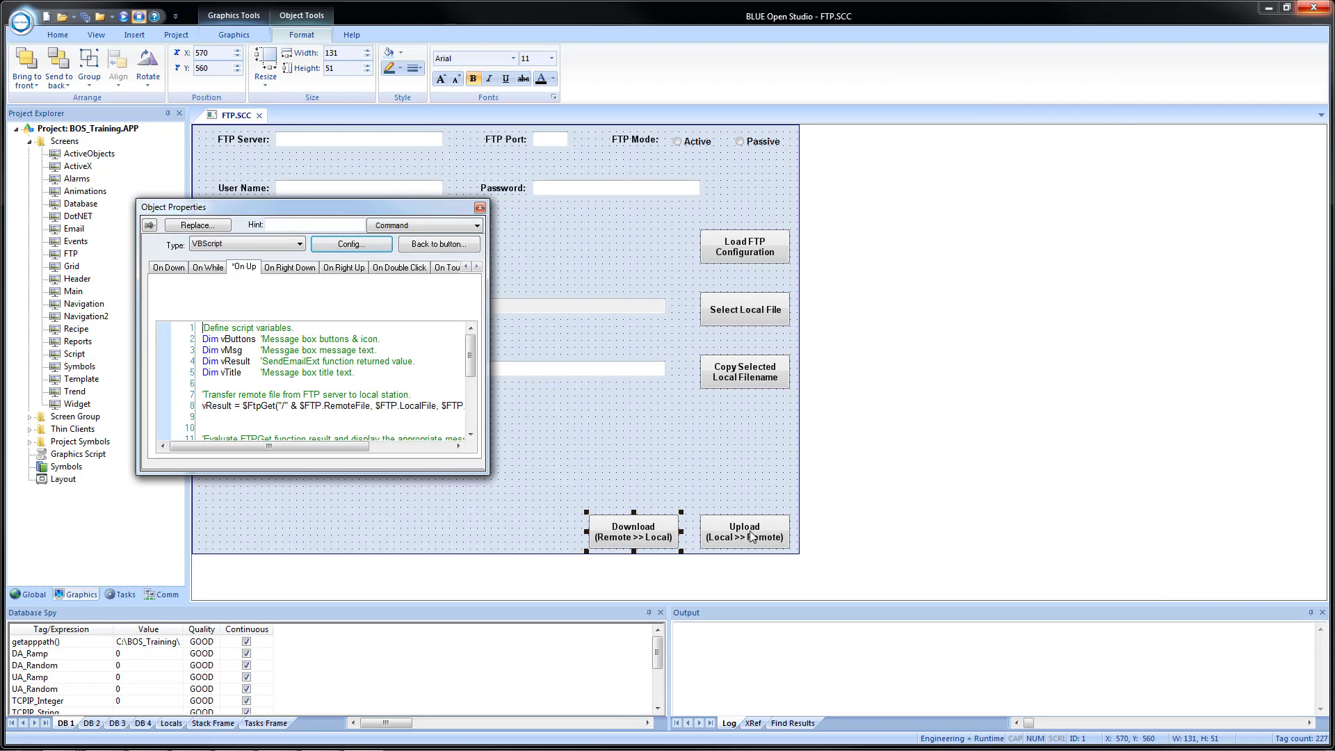
# Review the Upload button's $FtpPut On Up script, then close its properties and the FTP screen.
pyautogui.click(751, 532)
pyautogui.click(240, 269)
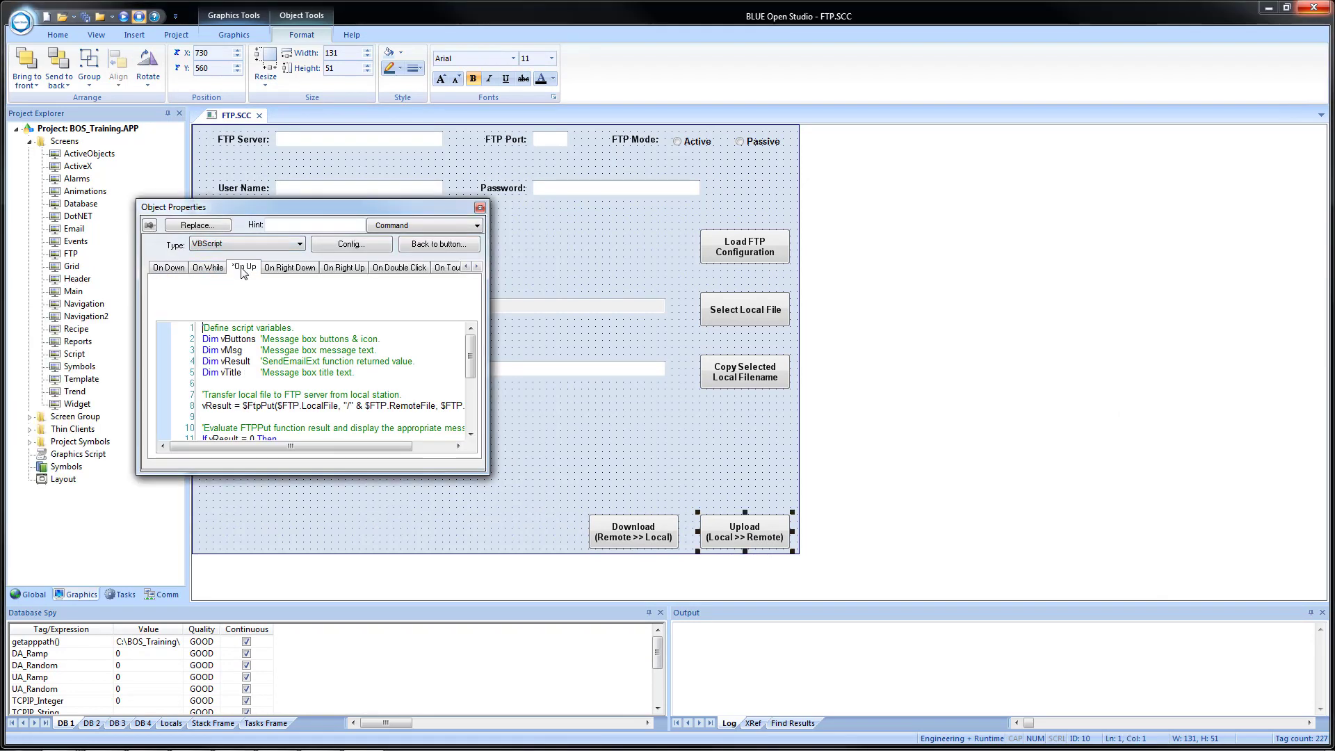
pyautogui.click(379, 243)
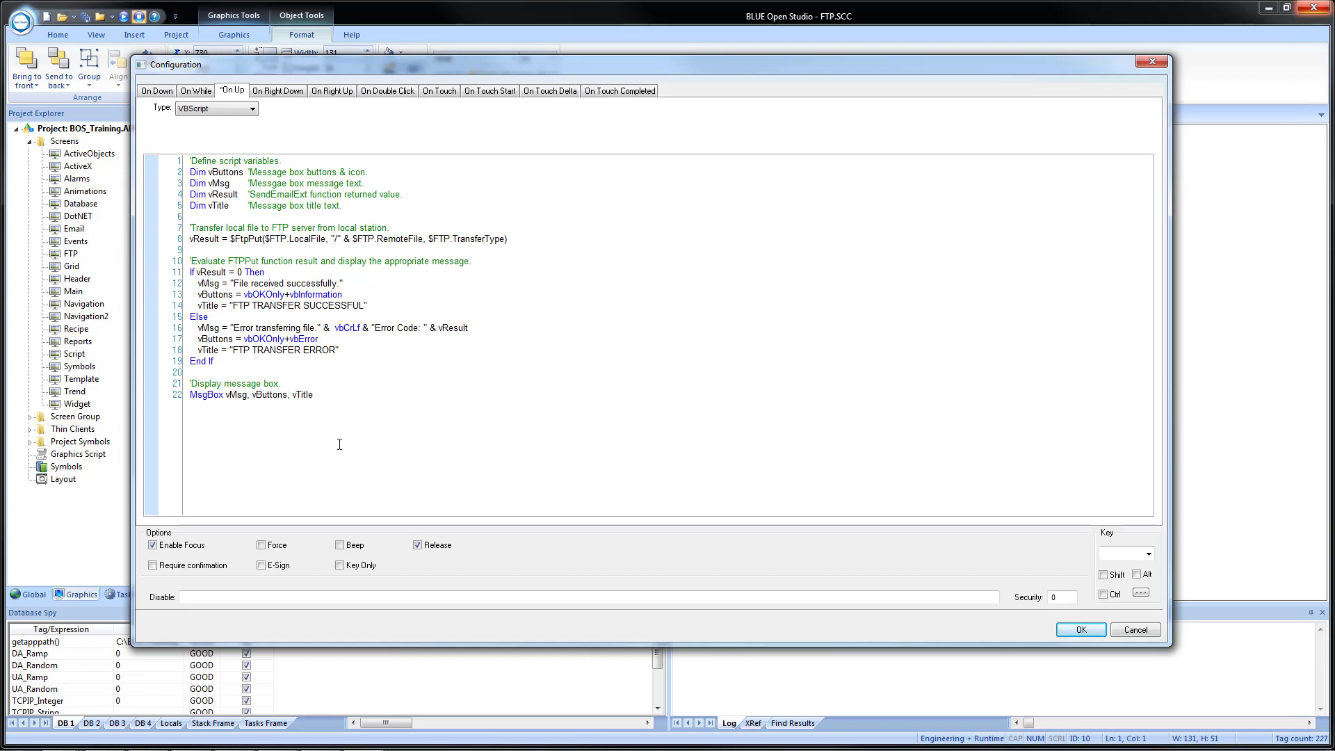
pyautogui.click(1081, 630)
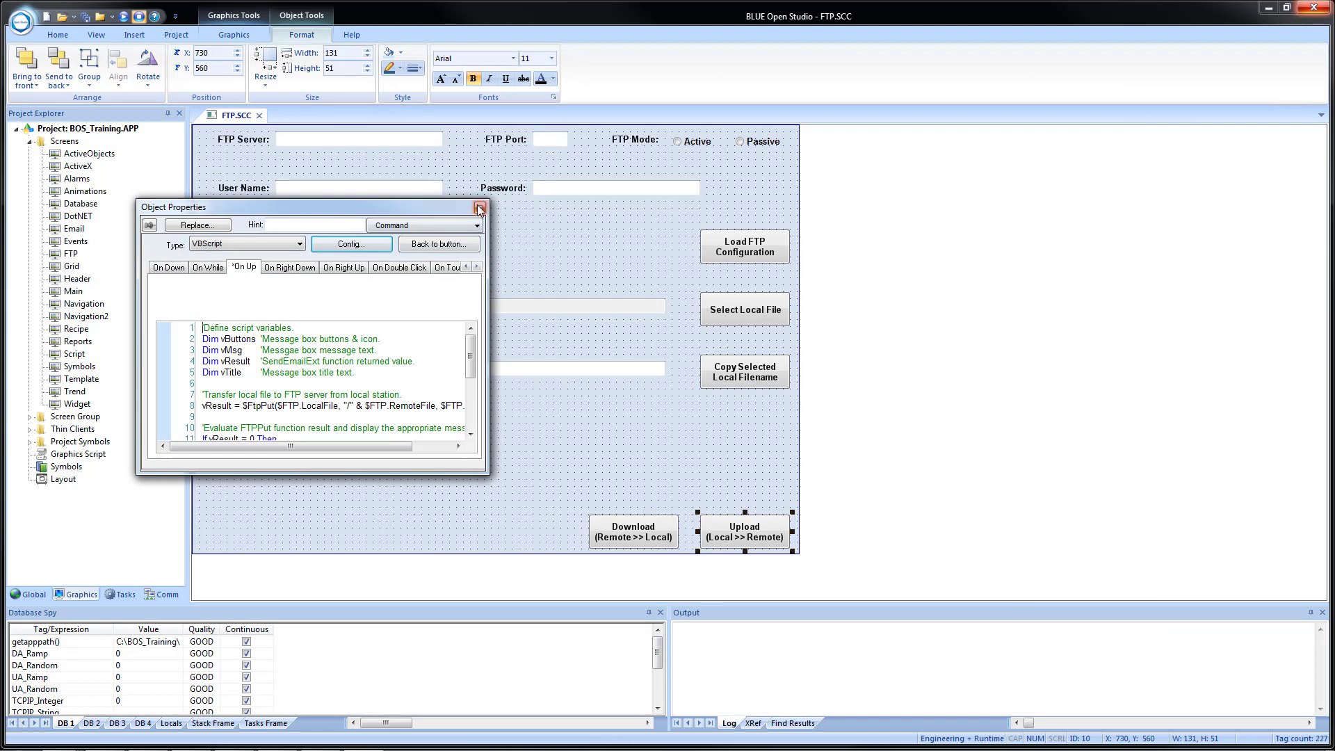
pyautogui.click(479, 207)
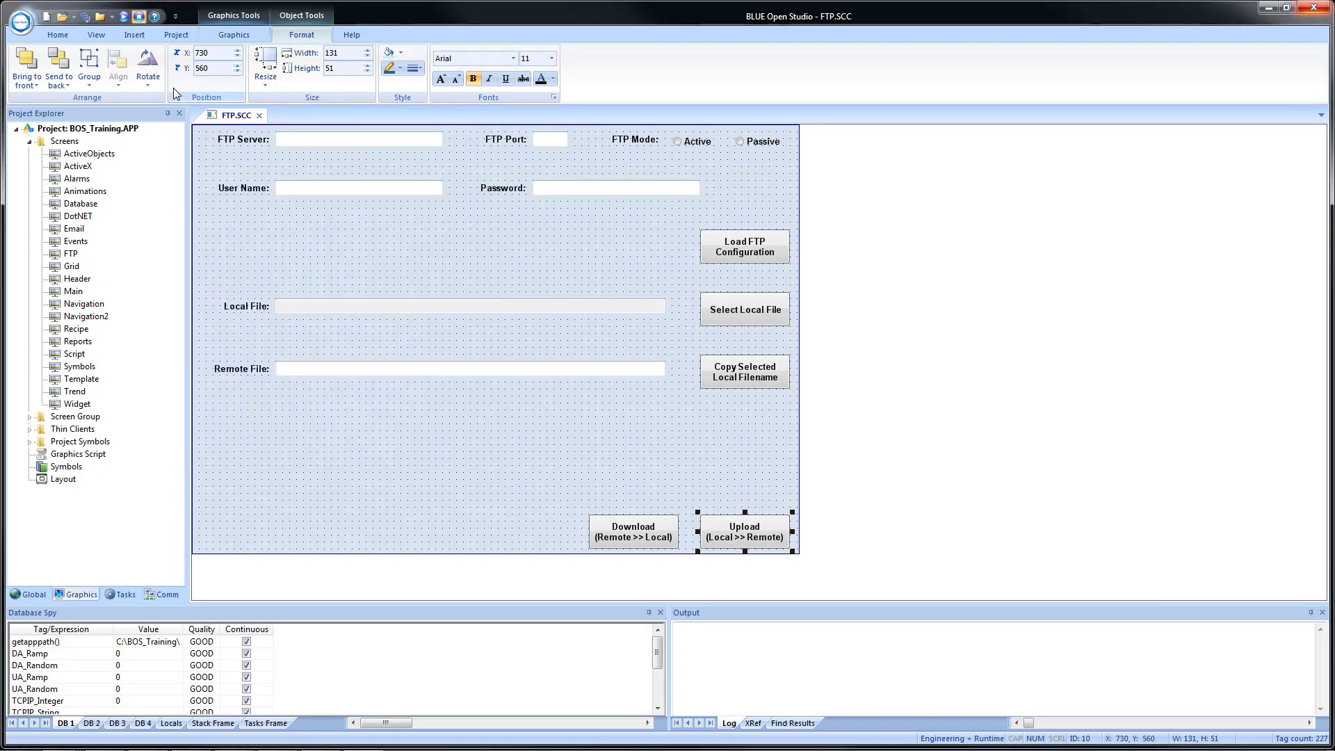
pyautogui.click(259, 116)
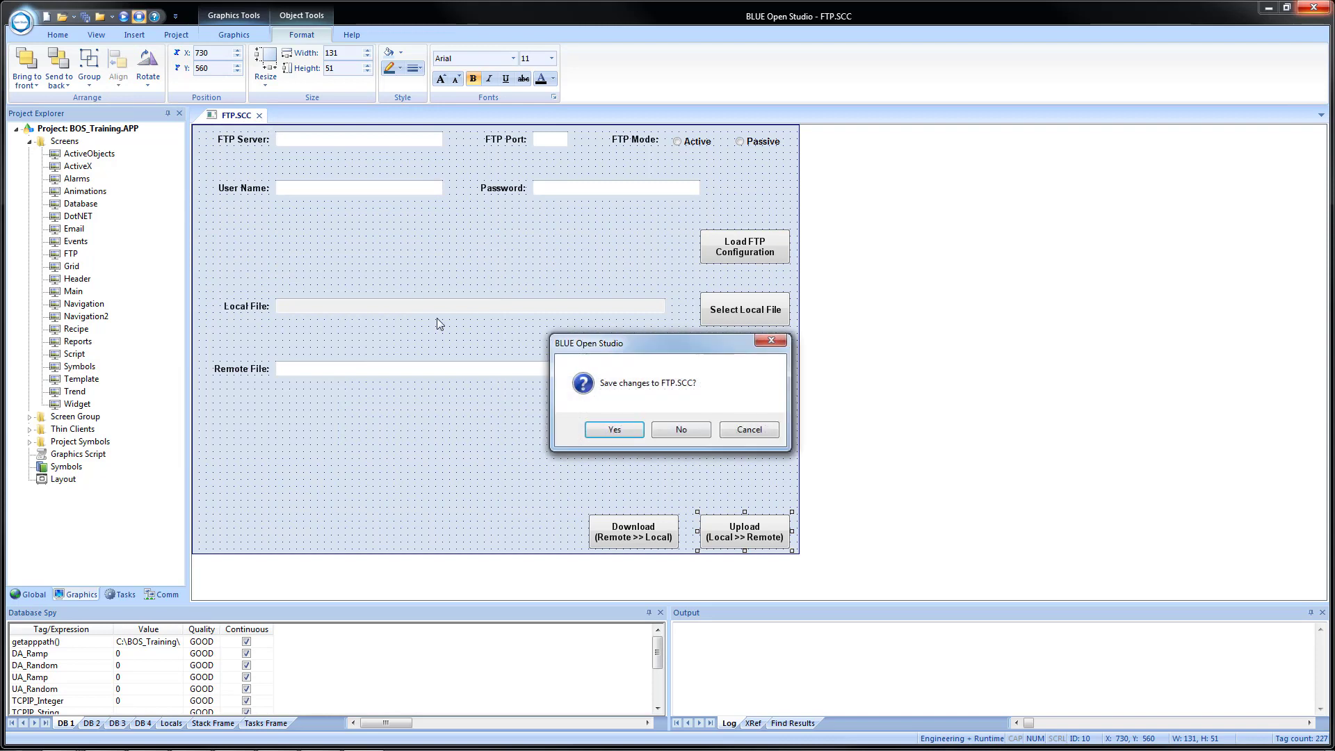
# Save FTP.SCC, run the project, and tile the runtime viewer right and editor left.
pyautogui.click(606, 432)
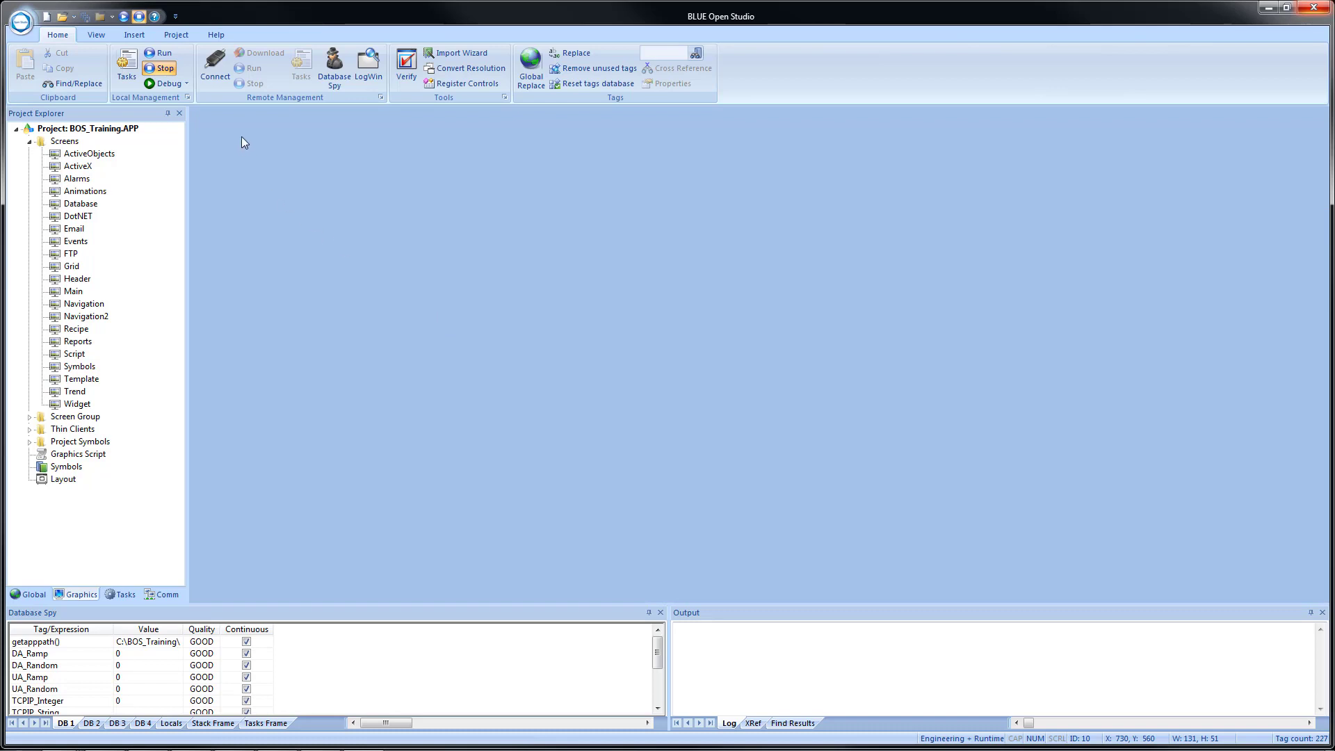
pyautogui.click(123, 17)
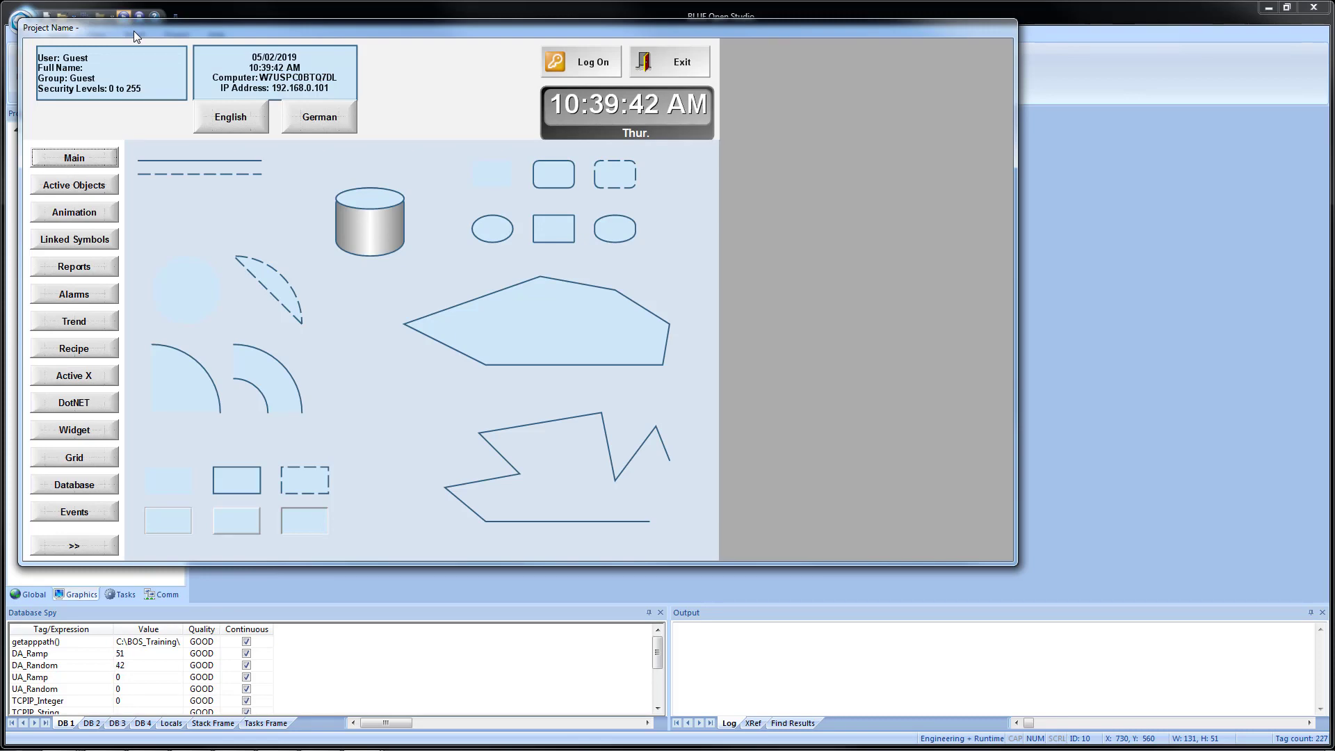
pyautogui.press('super+Right')
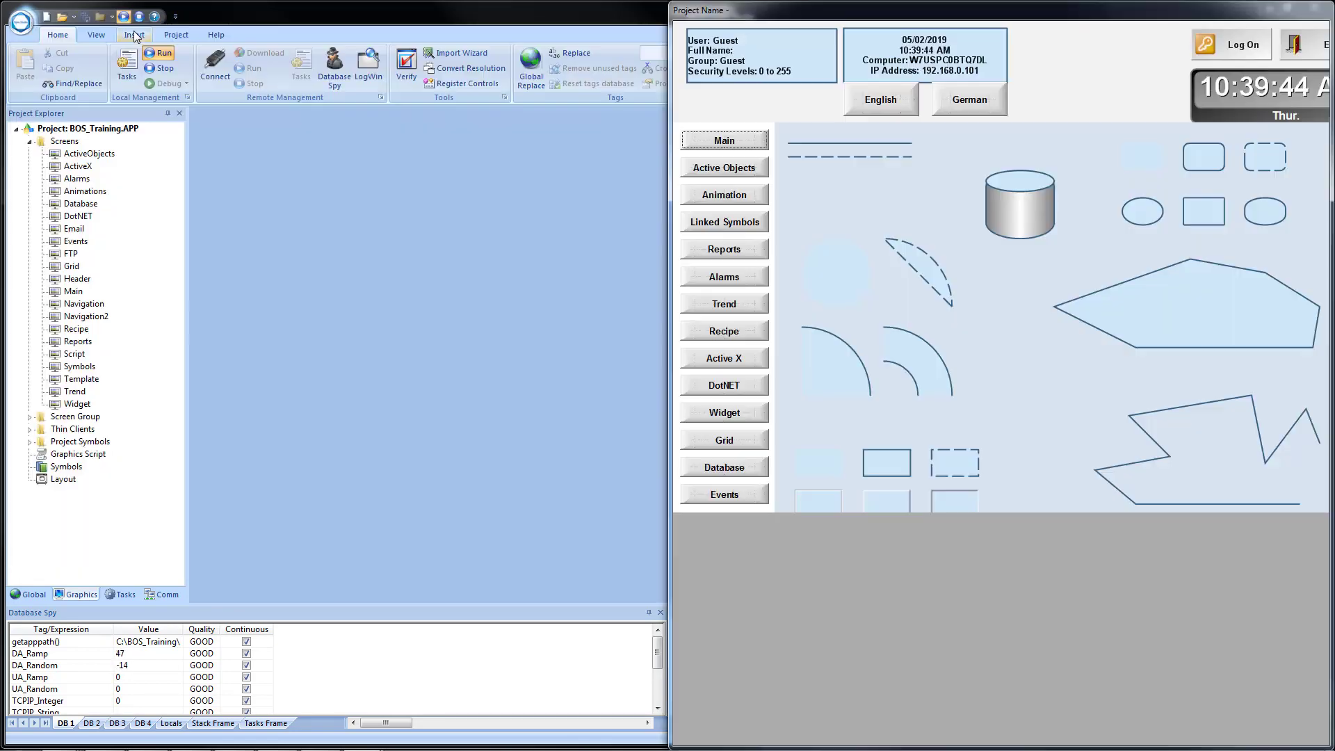
pyautogui.click(406, 247)
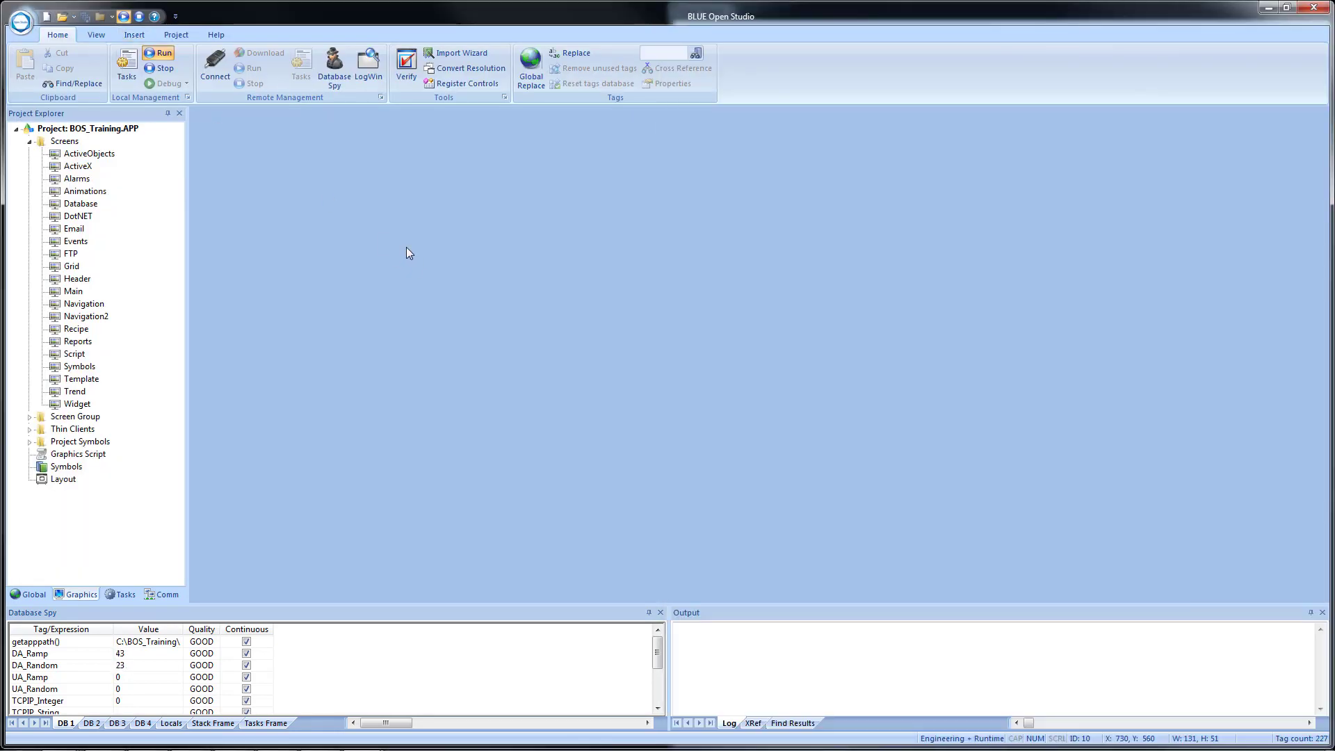
pyautogui.press('super+Left')
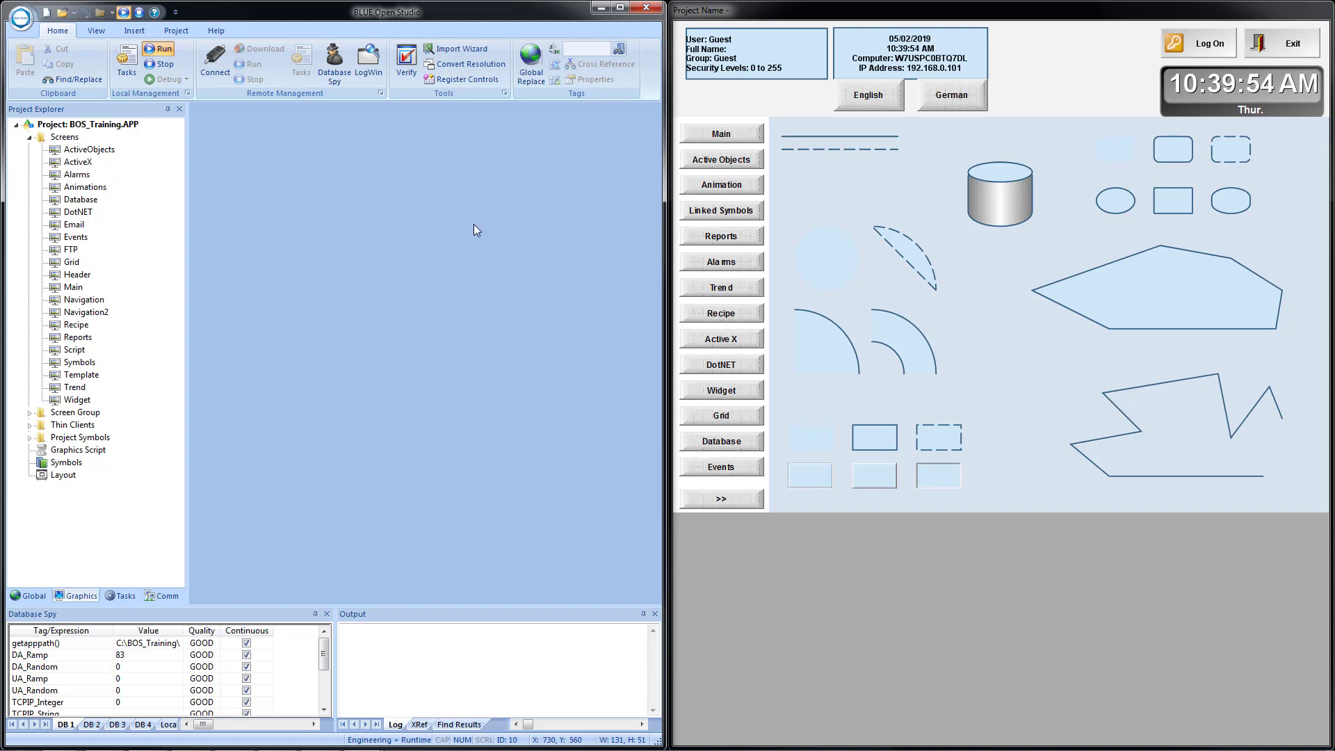
# Launch FileZilla Server connected to localhost on the left half, and page the runtime links forward.
pyautogui.click(599, 7)
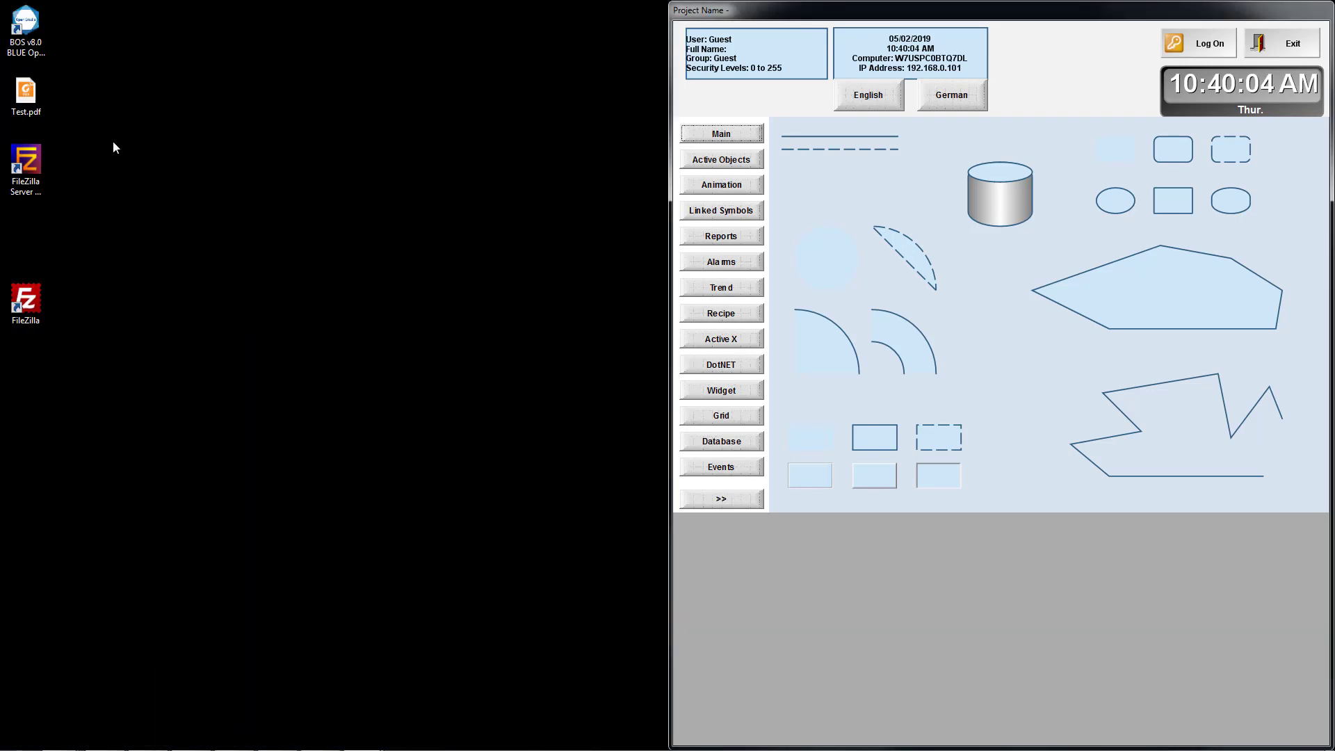
pyautogui.doubleClick(28, 161)
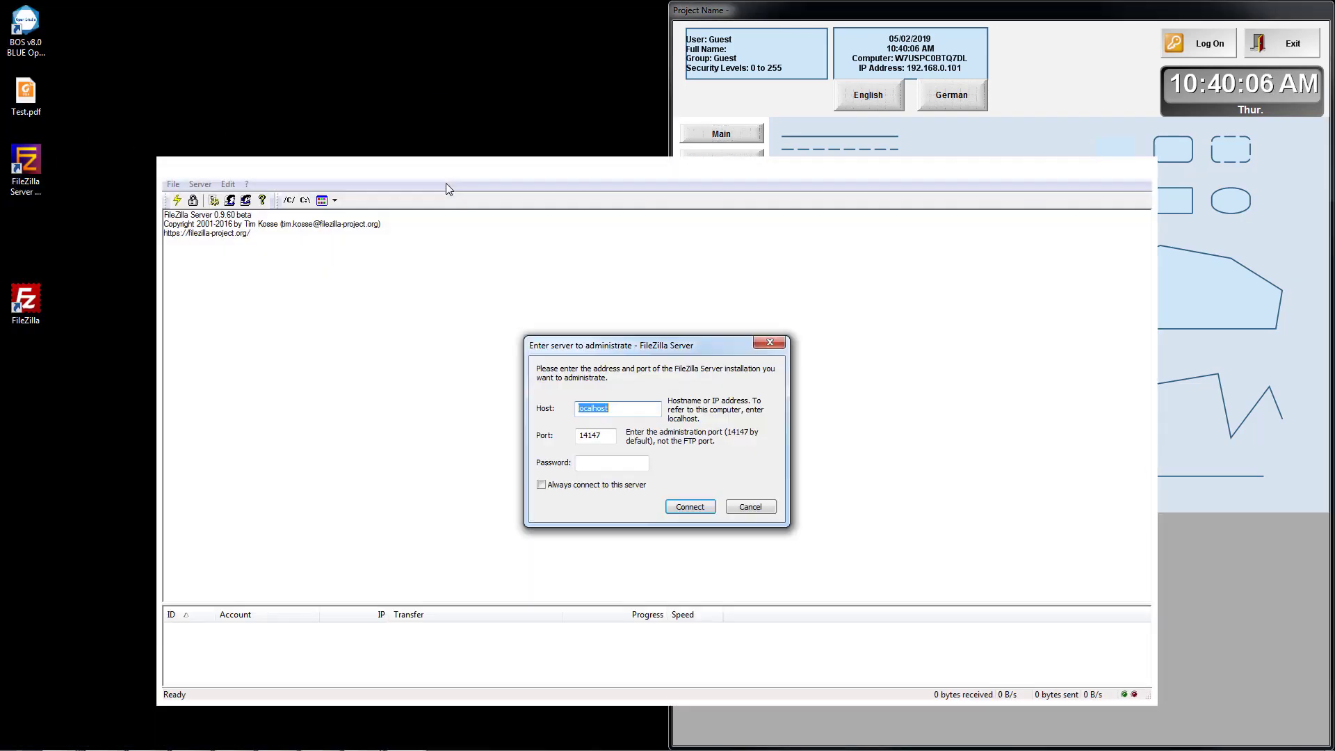
pyautogui.click(690, 507)
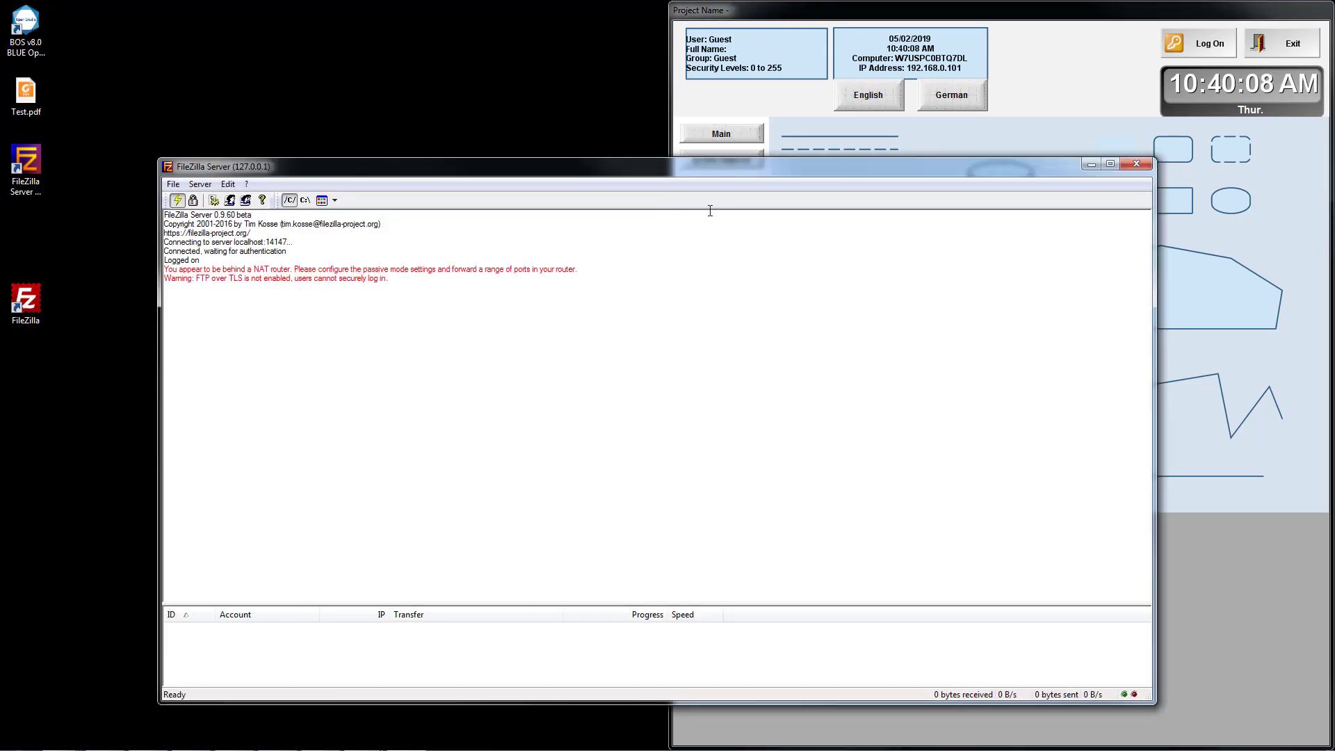
pyautogui.press('super+Left')
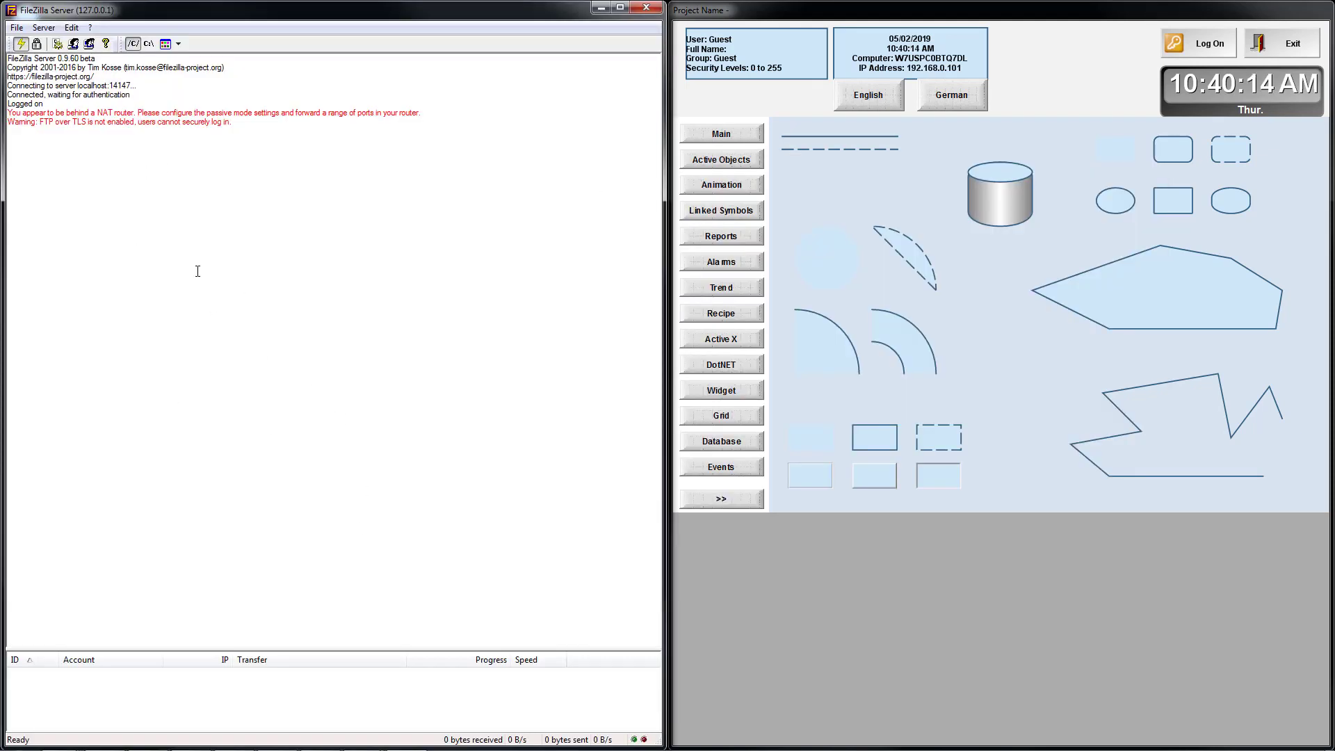
pyautogui.click(723, 499)
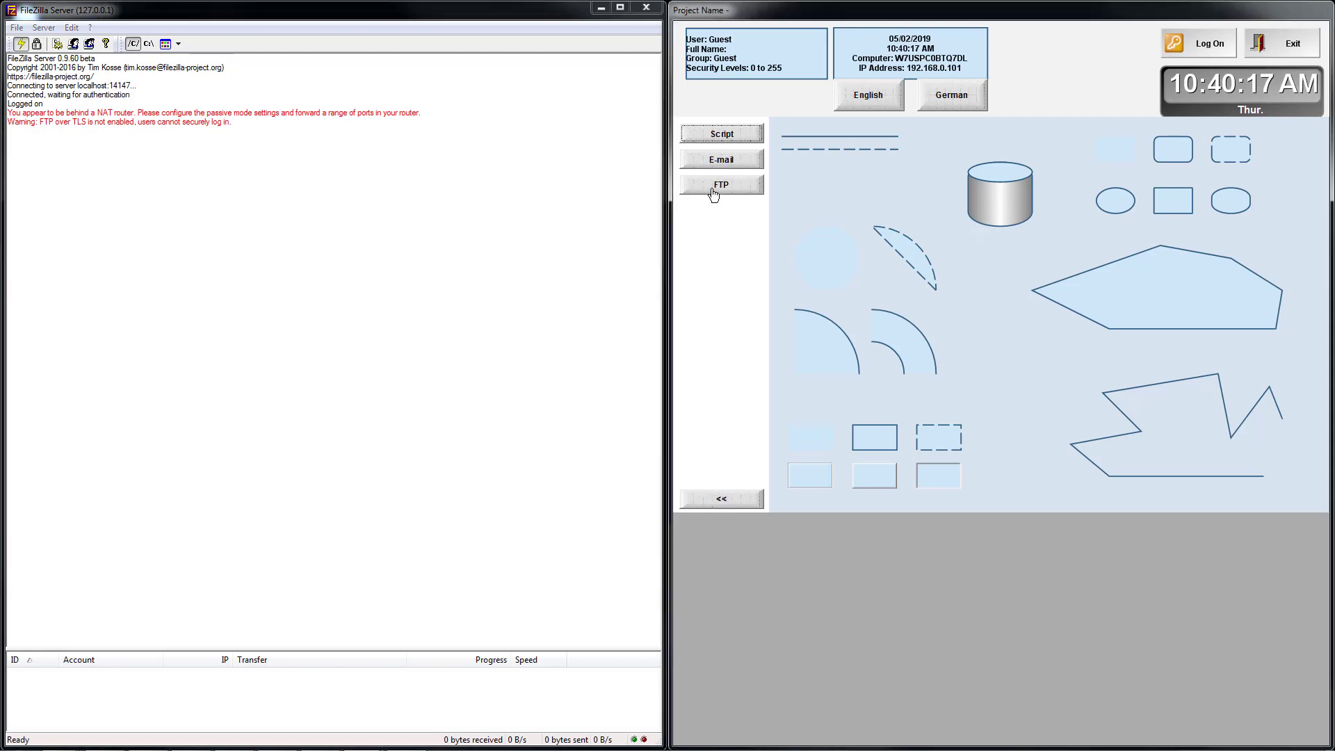
# On the runtime FTP screen, set Local File to C:\BOS_Training\BOSDS.pdf and Remote File to BOSDS.pdf.
pyautogui.click(716, 186)
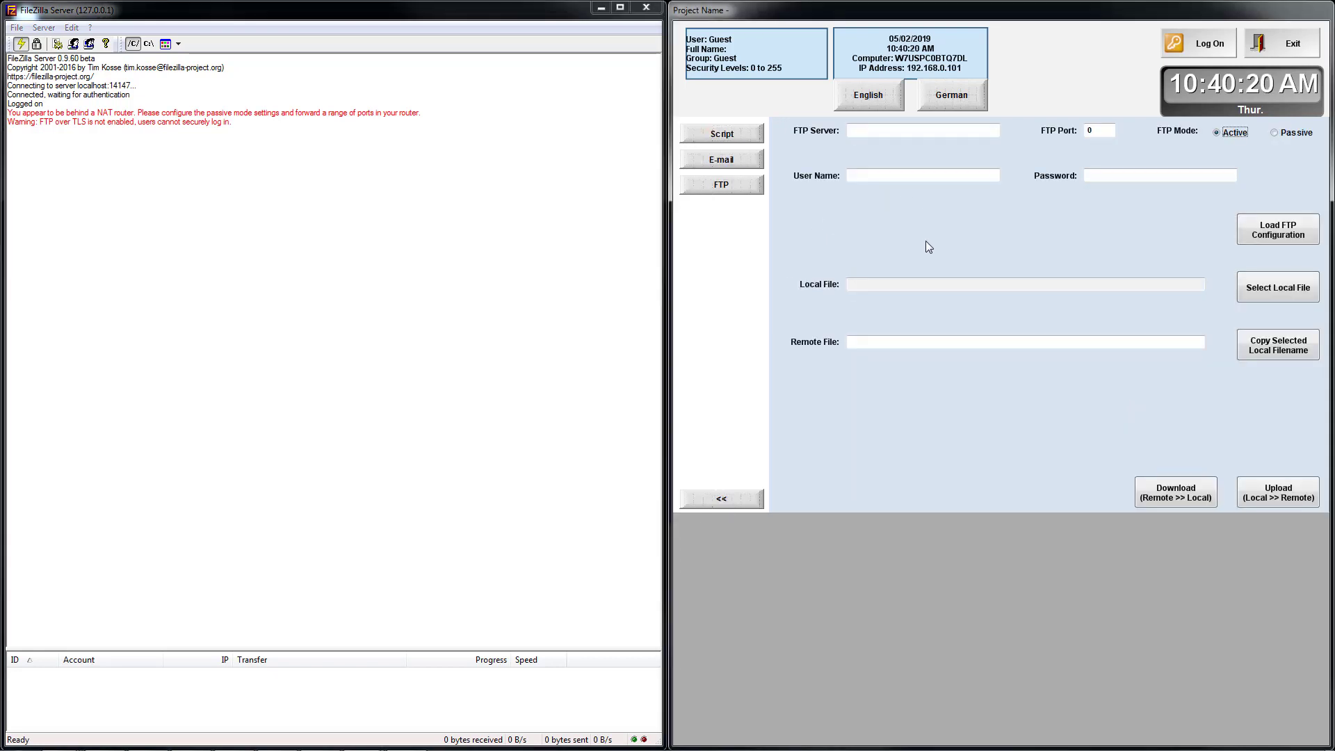
pyautogui.click(1271, 294)
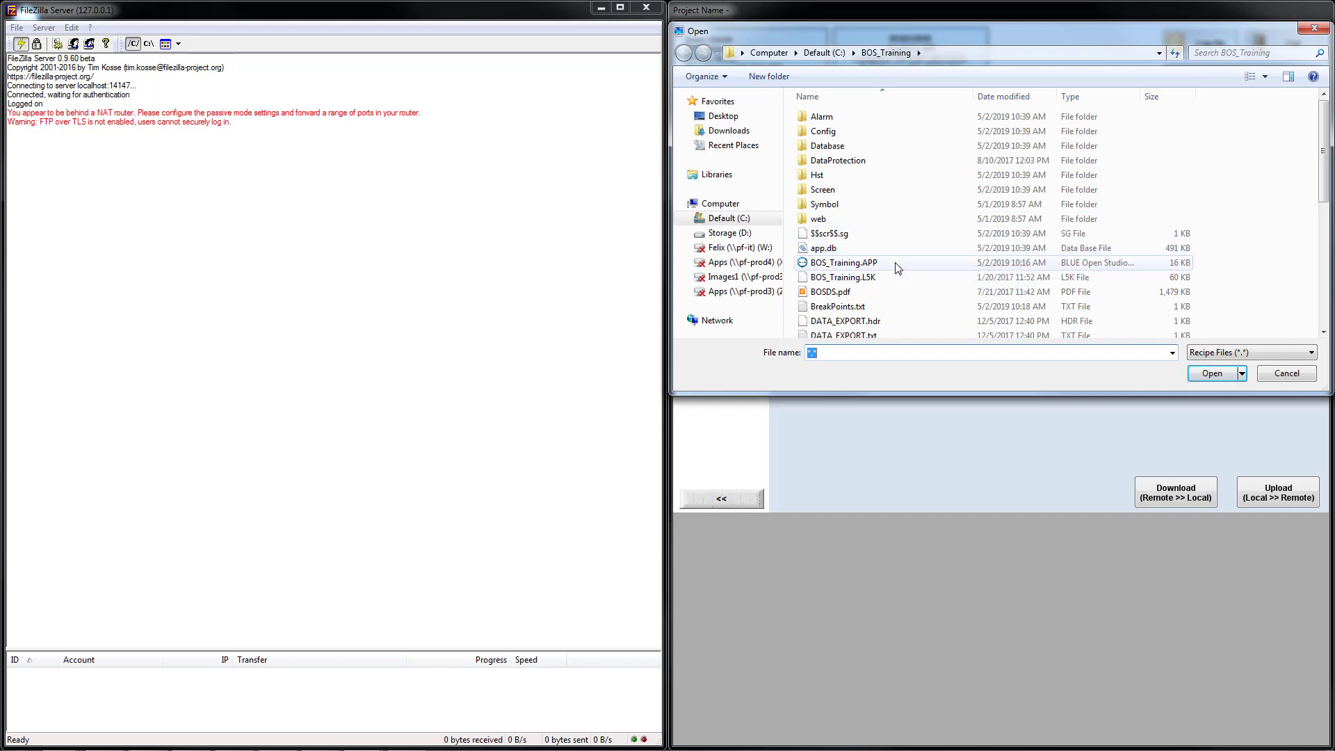
pyautogui.click(827, 293)
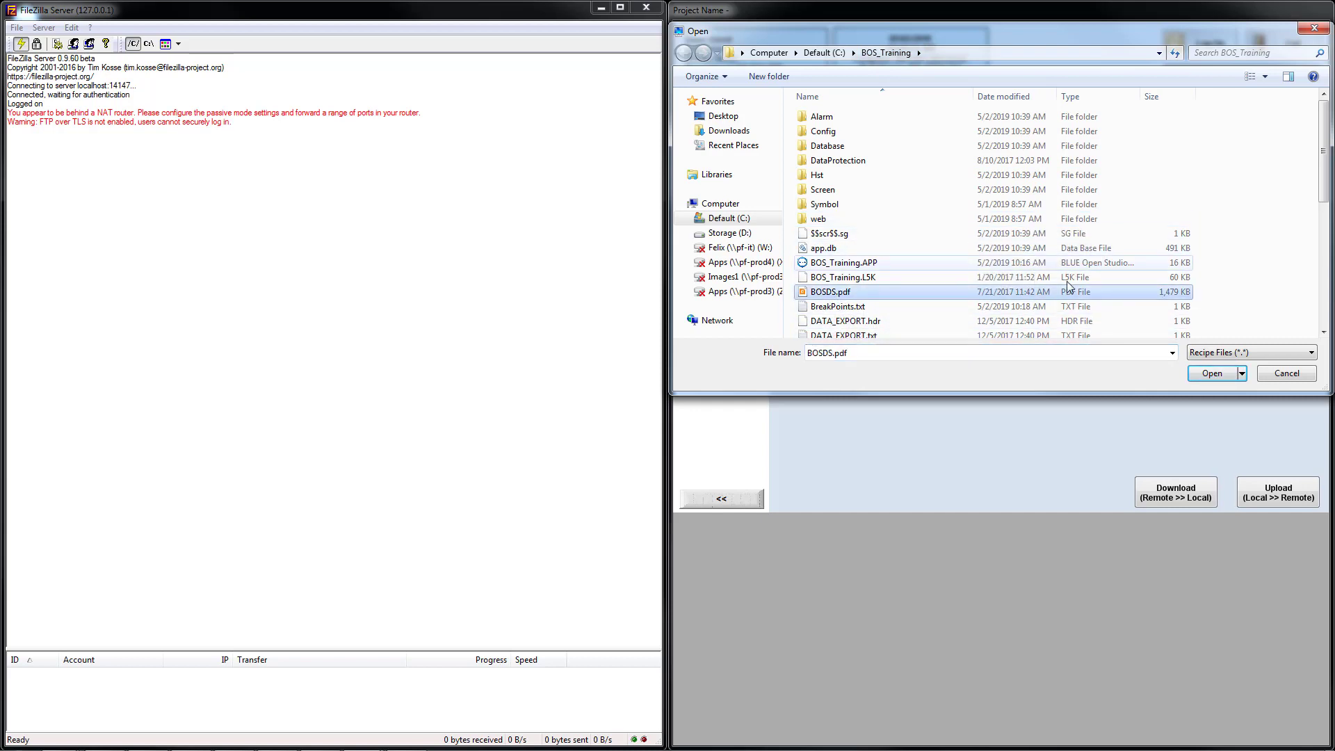
pyautogui.click(1209, 375)
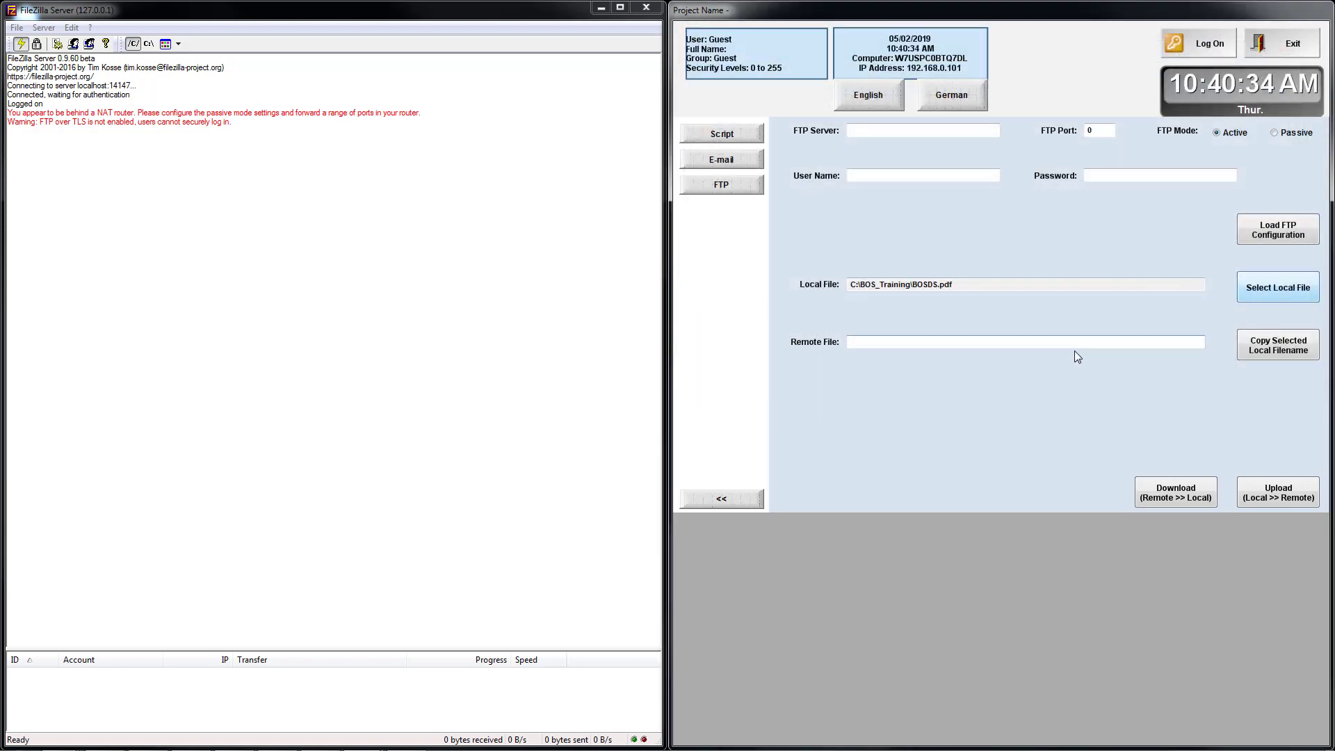
pyautogui.click(1279, 353)
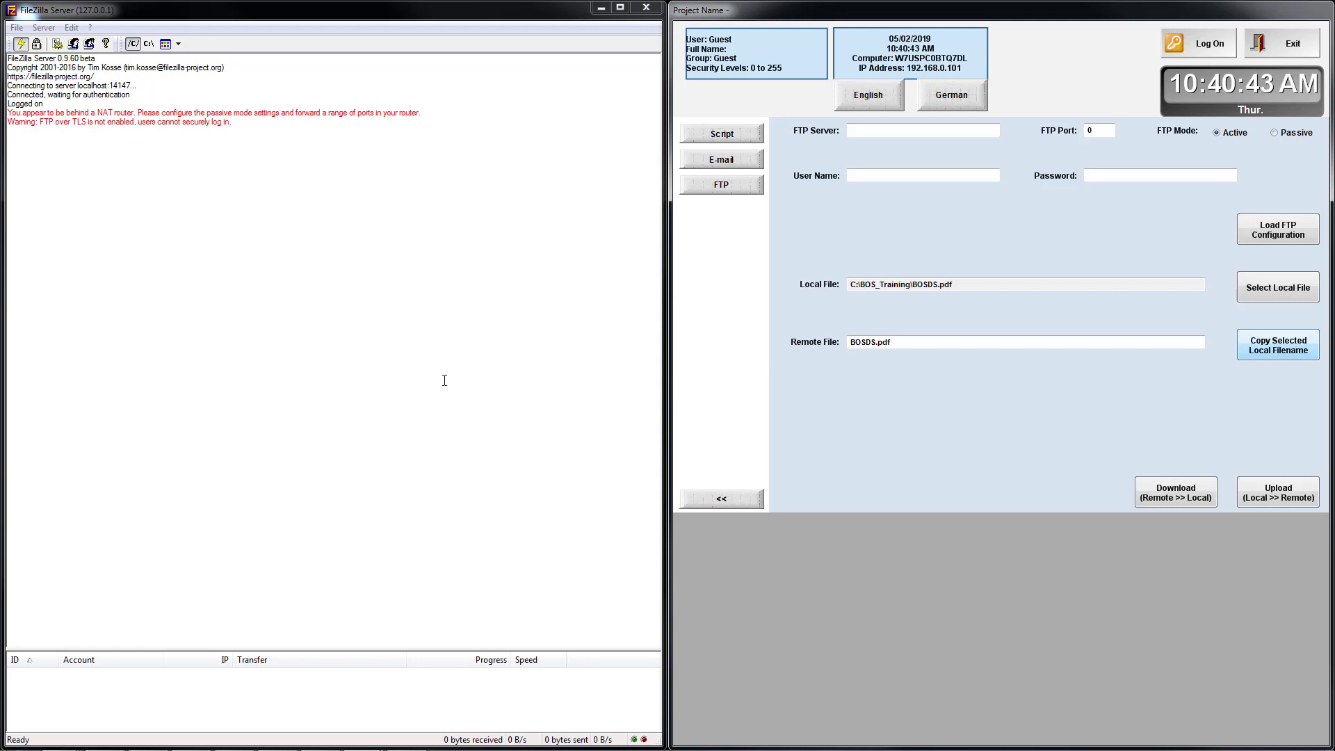
# Delete BOSDS.pdf from Downloads in a new Explorer window and move the window to the lower left.
pyautogui.press('super+e')
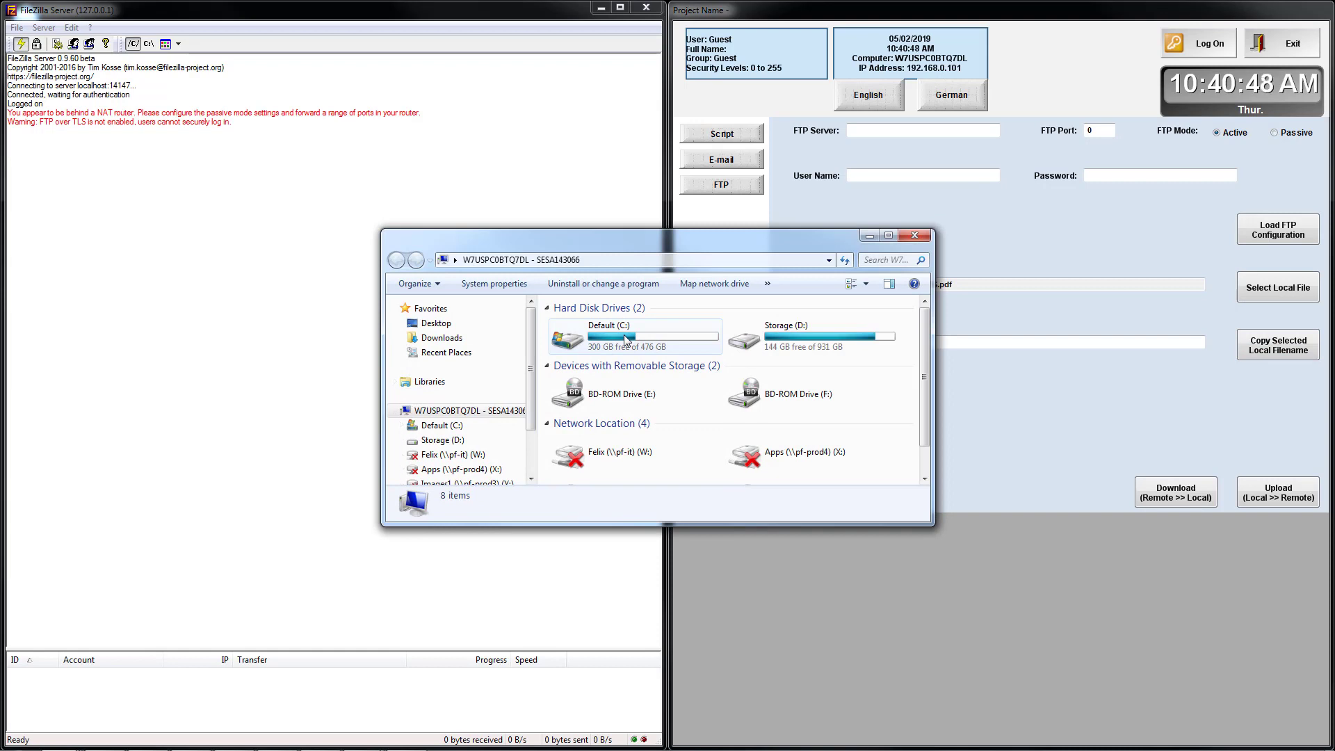
pyautogui.click(464, 340)
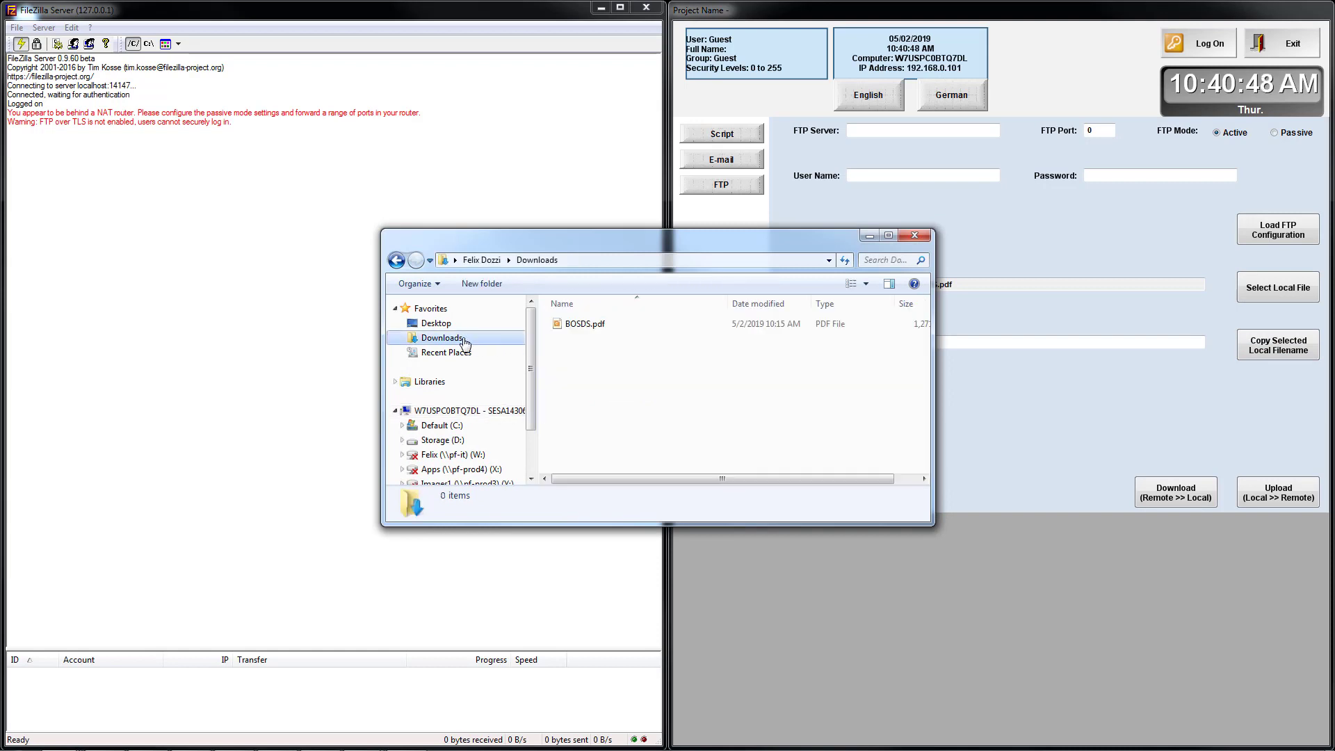
pyautogui.click(572, 325)
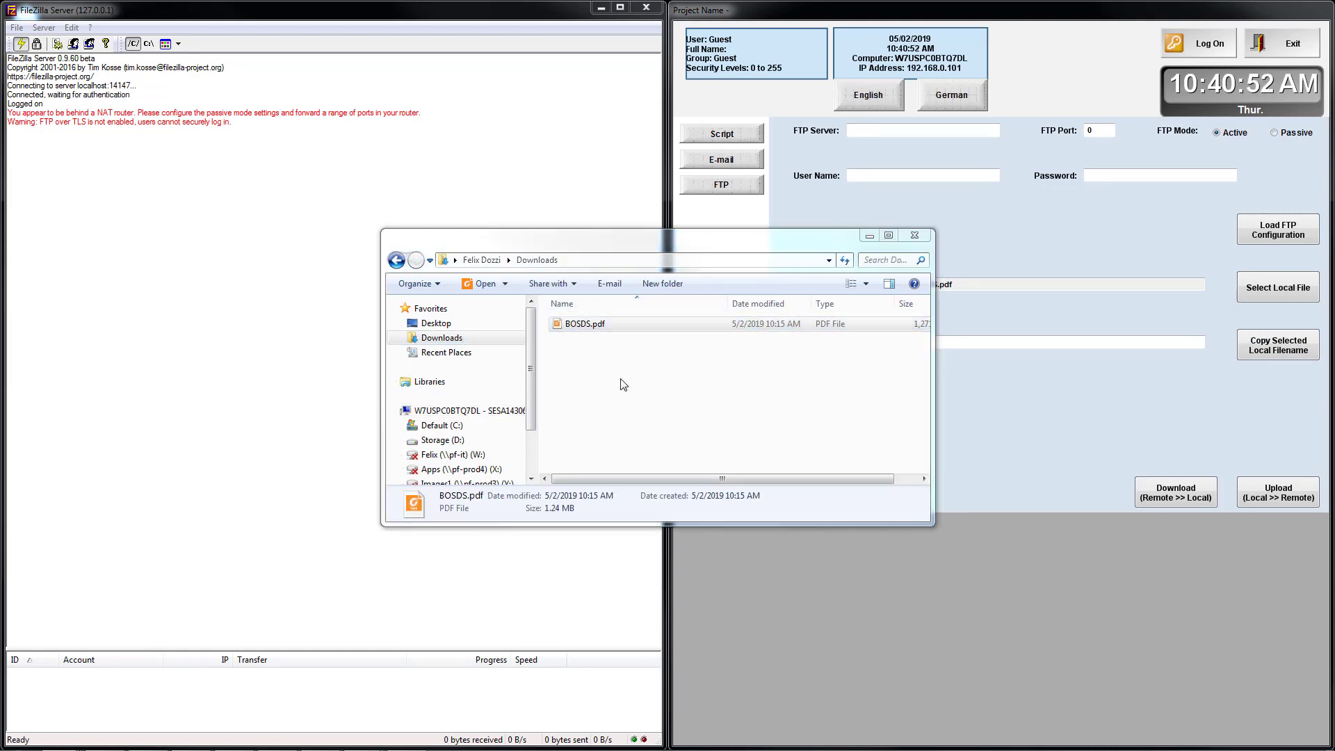
pyautogui.press('Delete')
pyautogui.press('Return')
pyautogui.moveTo(533, 292); pyautogui.dragTo(378, 441)
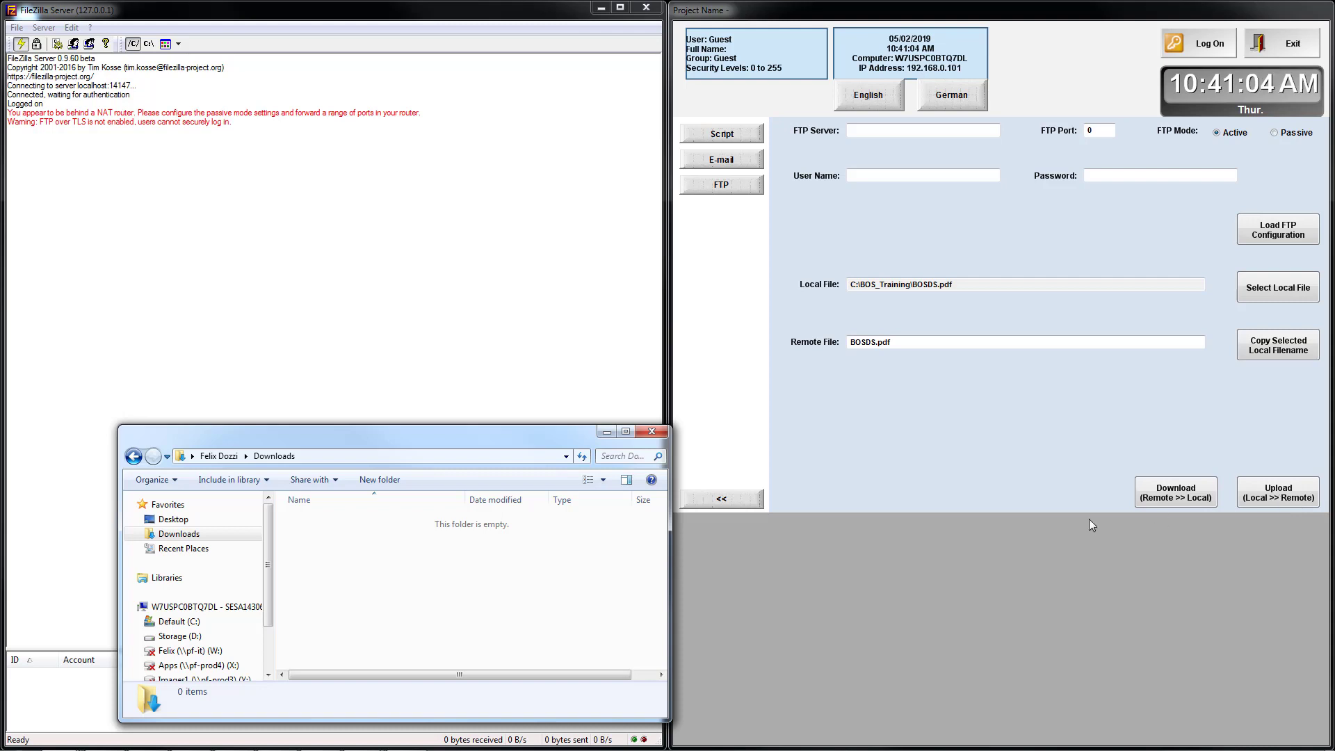
# Upload BOSDS.pdf to the FTP server twice, dismissing each success message.
pyautogui.click(1275, 494)
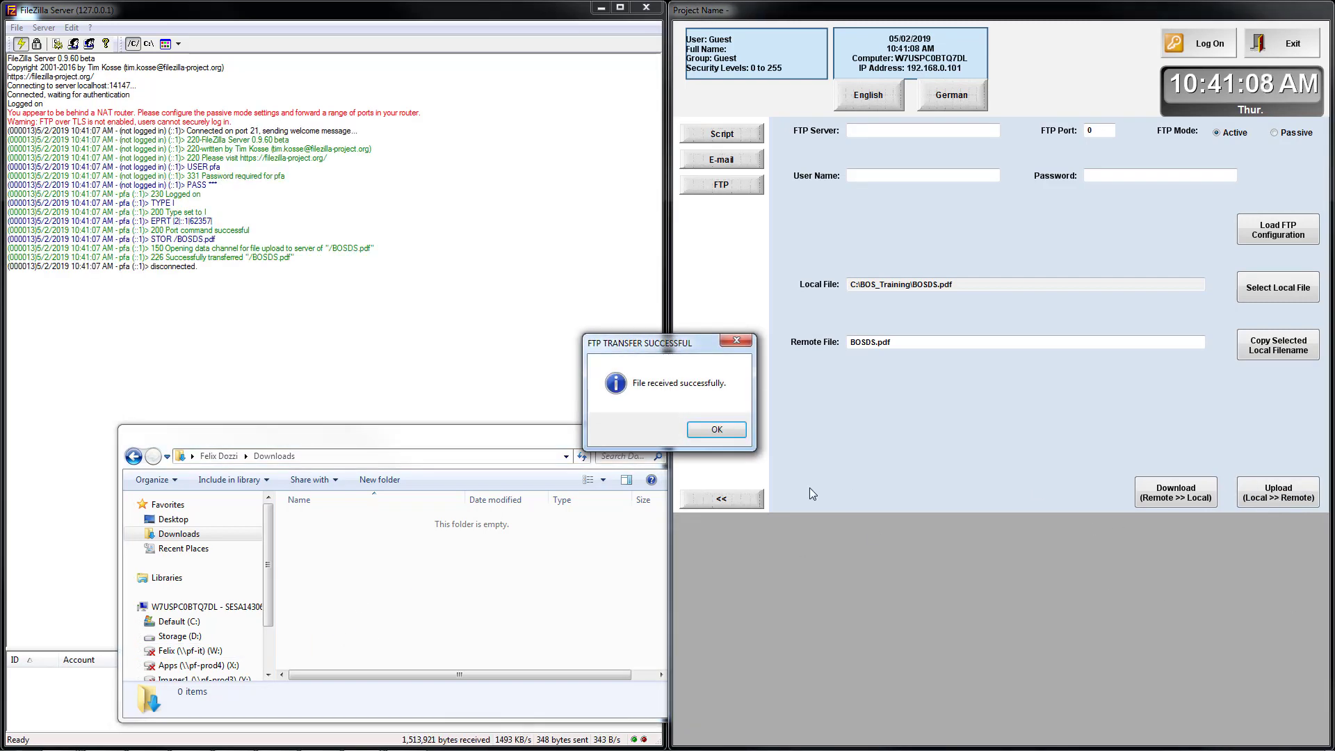
pyautogui.click(717, 432)
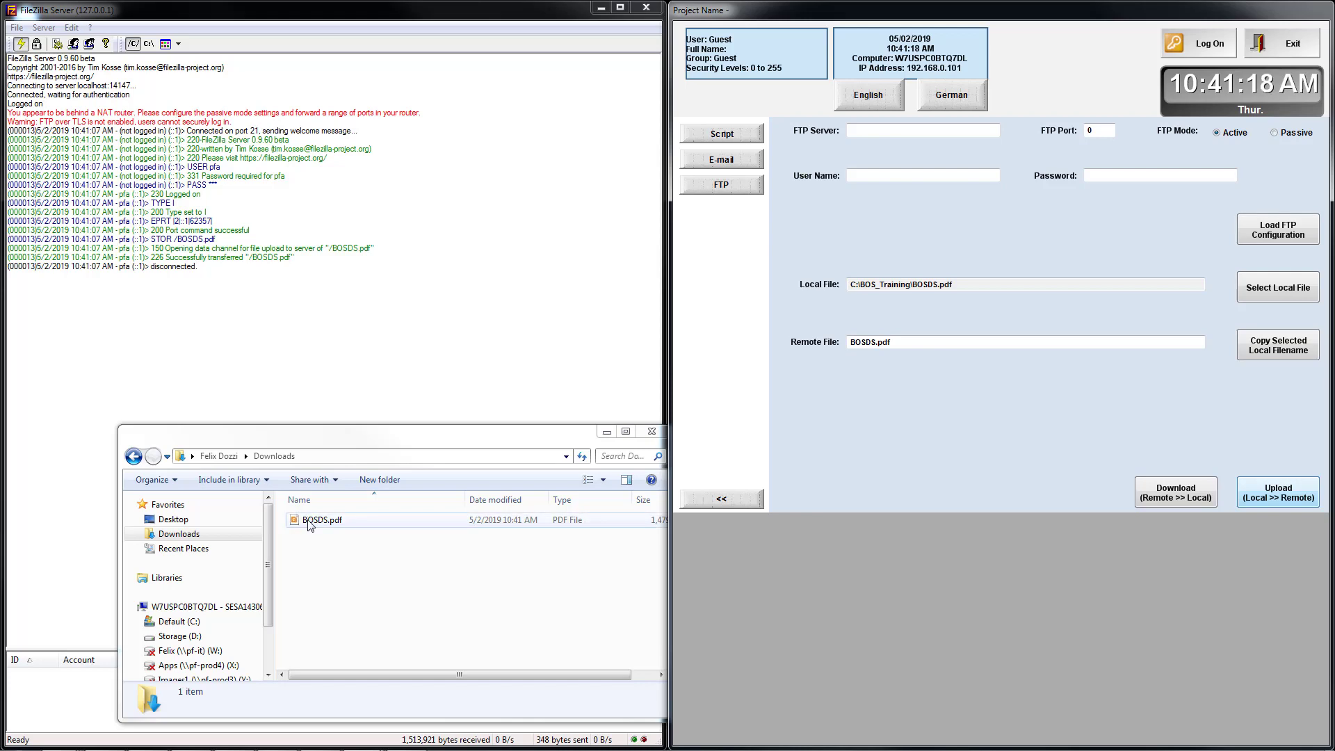
pyautogui.click(336, 581)
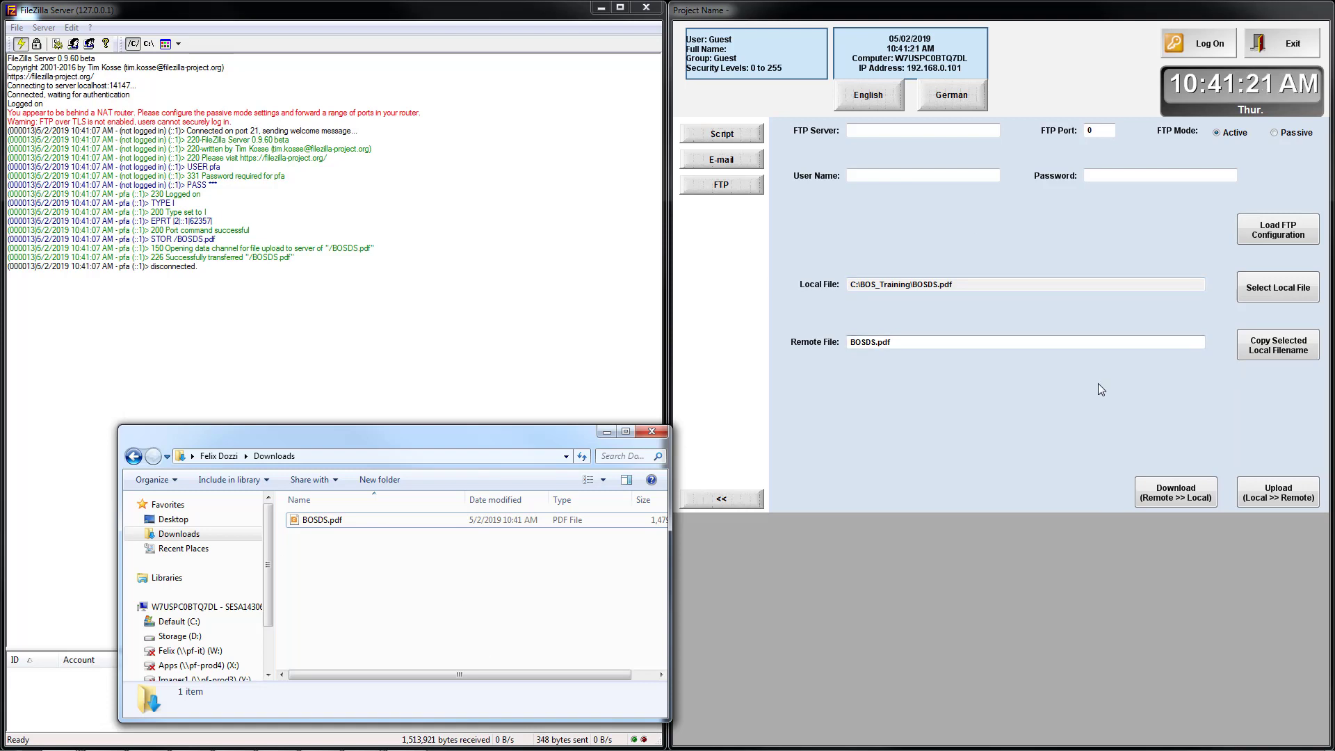
pyautogui.click(1286, 506)
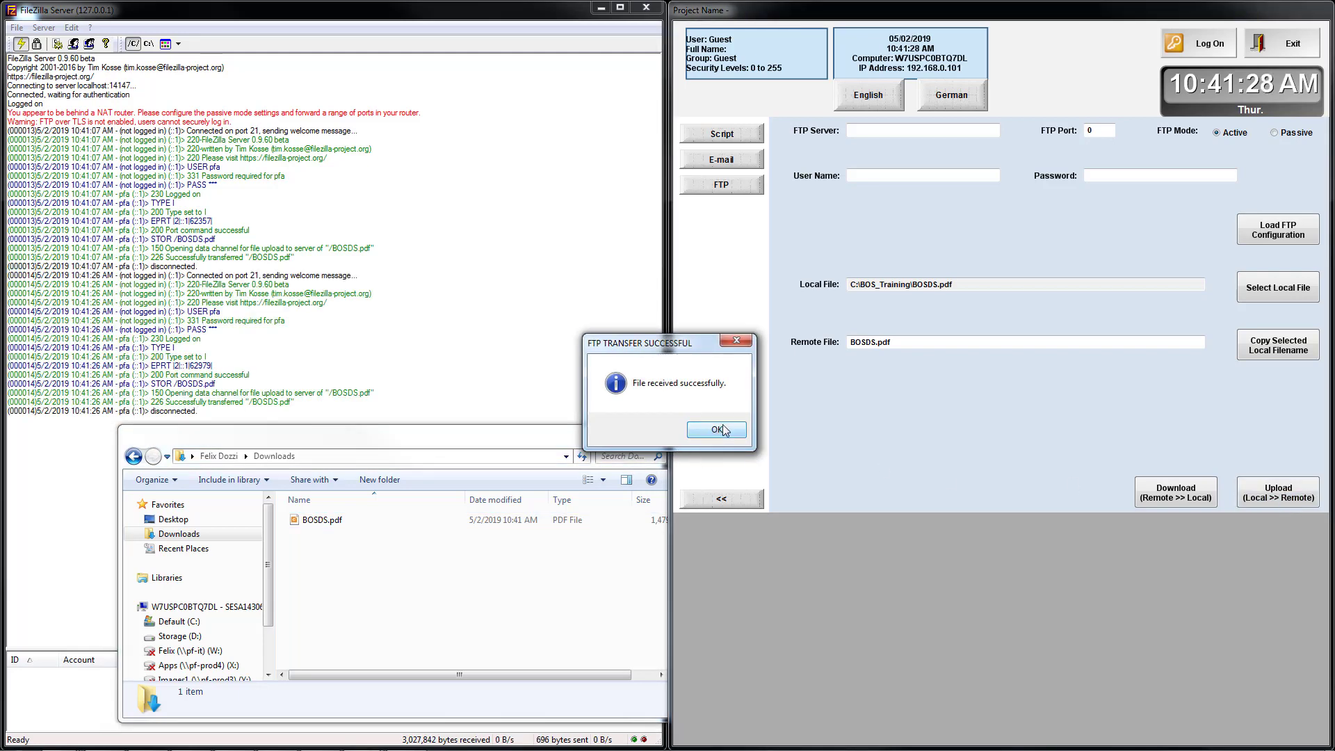
pyautogui.click(716, 430)
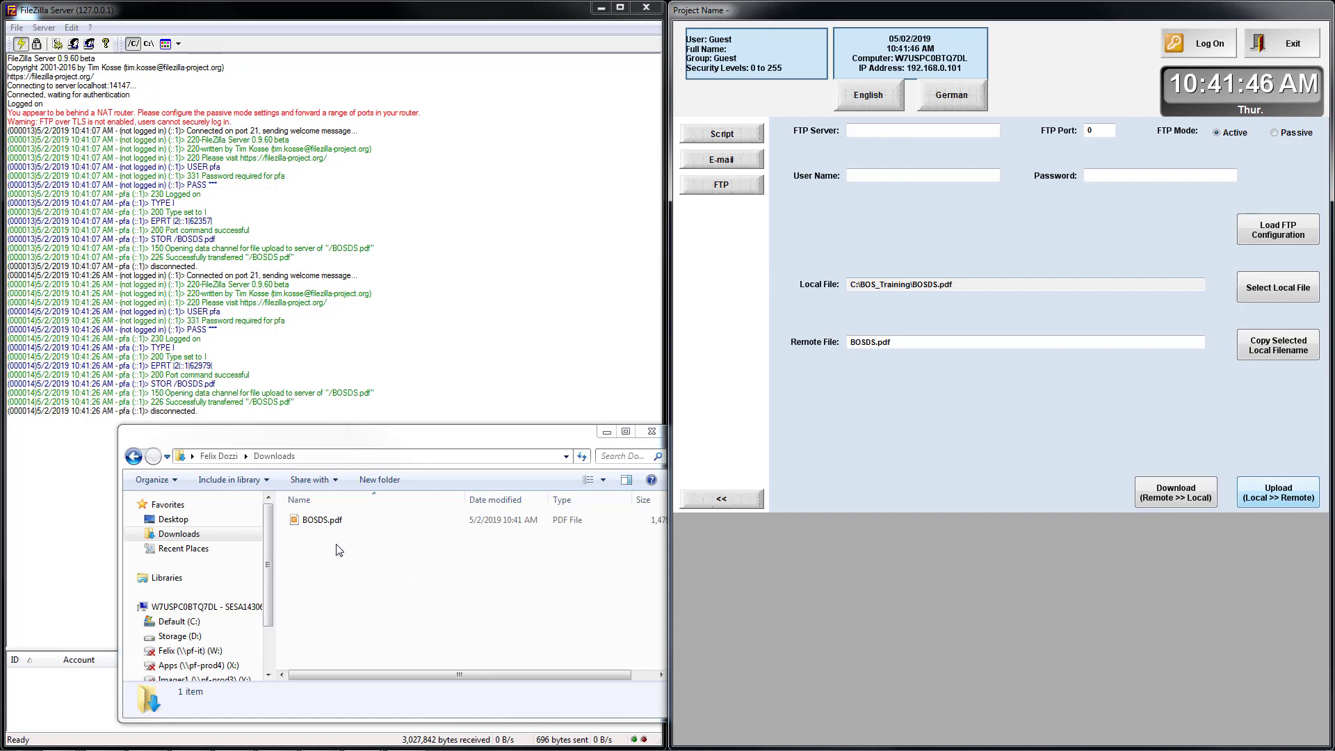
# Choose Test.pdf as the local file so it reads C:\BOS_Training\Test.pdf.
pyautogui.click(1272, 293)
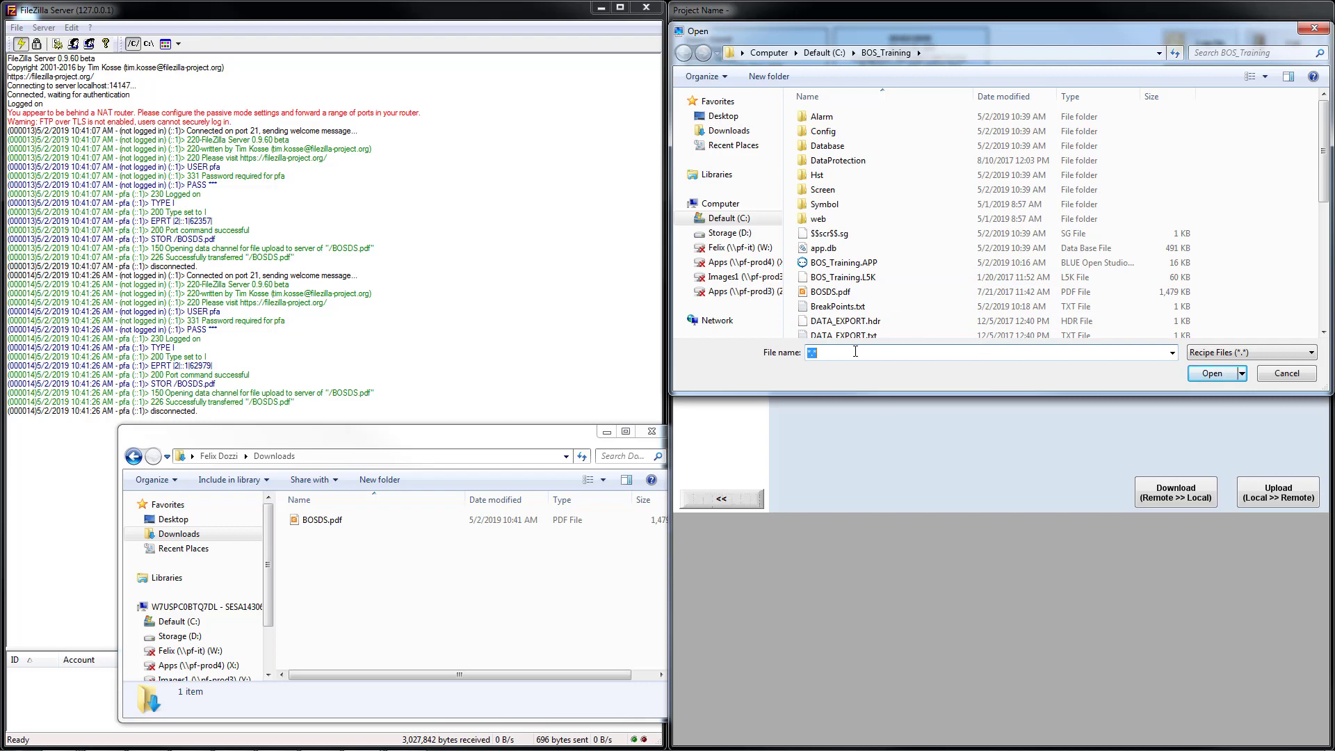
pyautogui.write('Test')
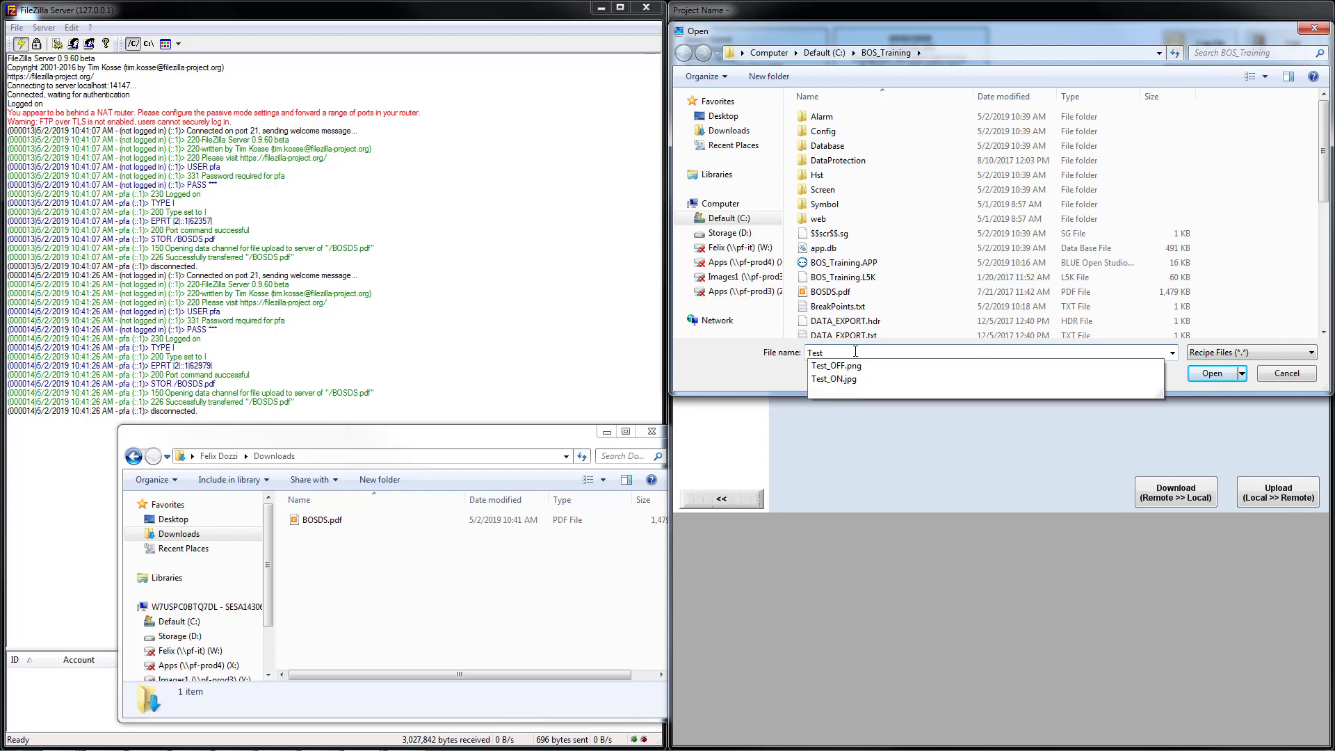
pyautogui.write('.pdf')
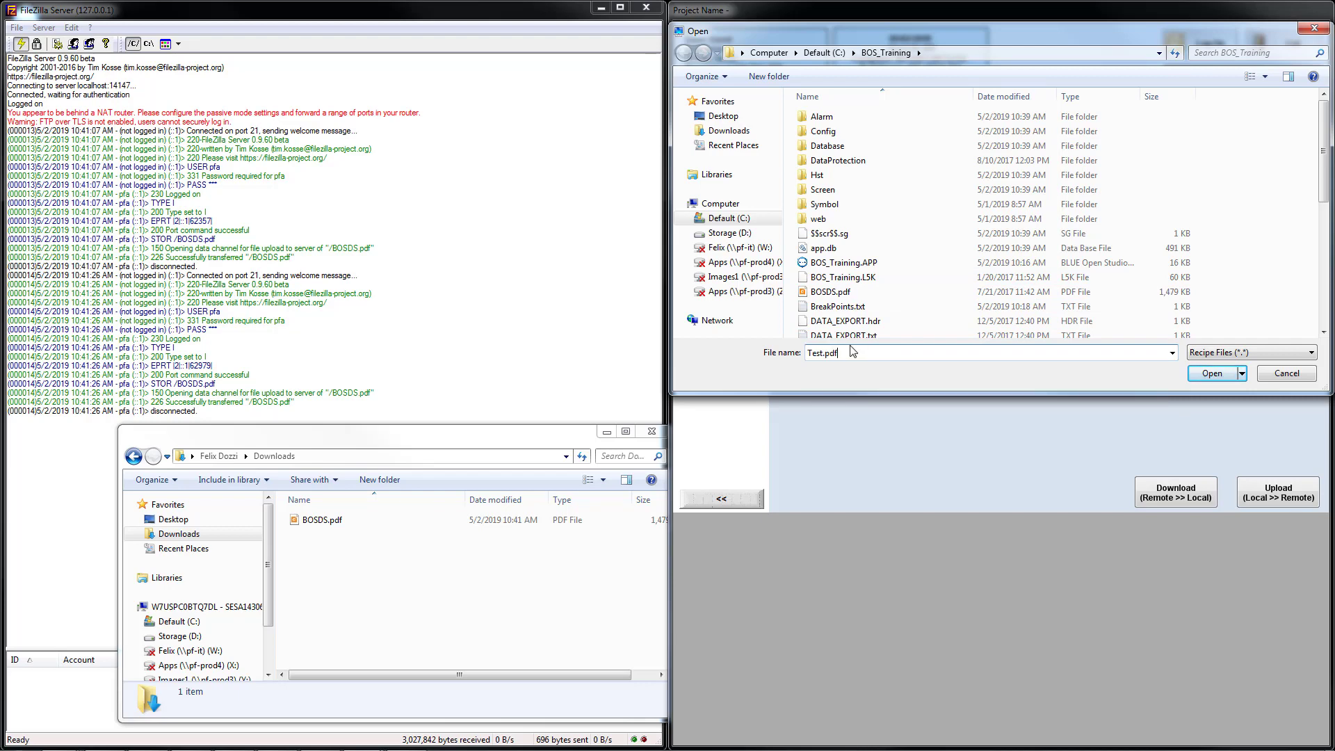
pyautogui.click(1215, 374)
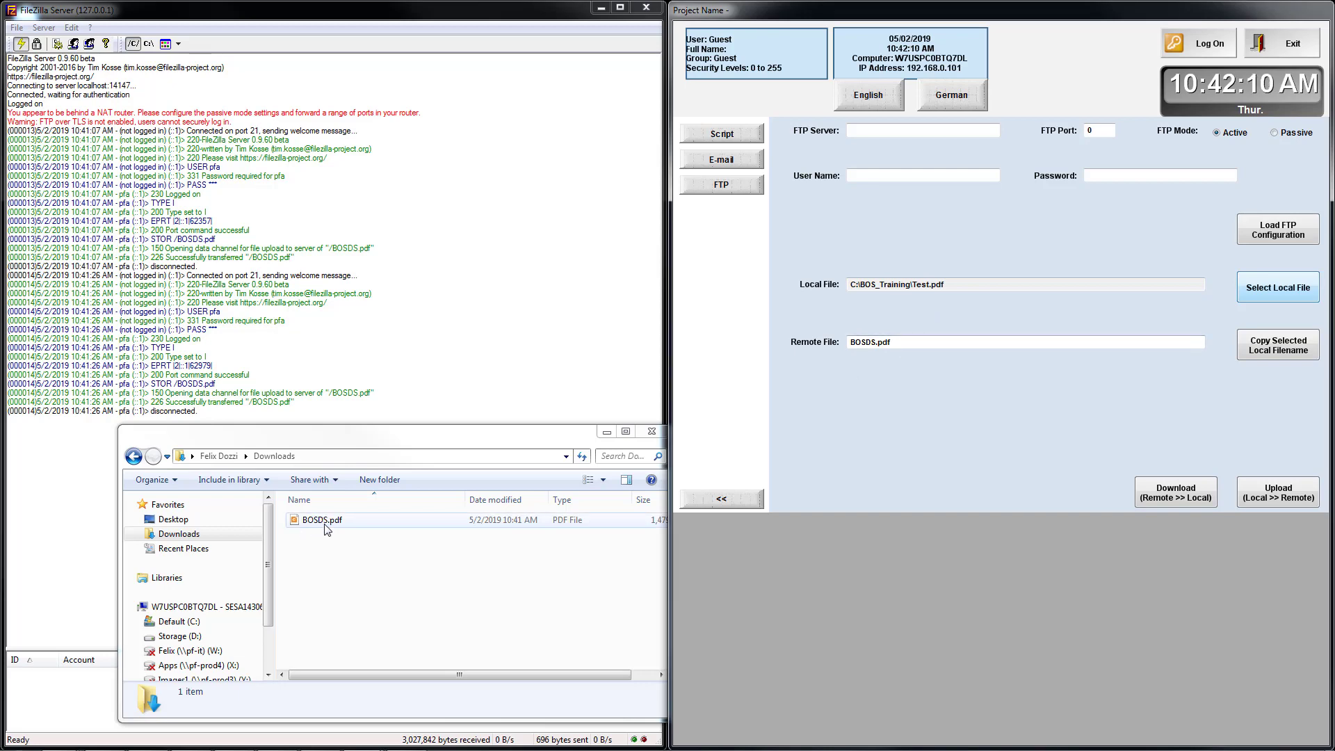
# Browse Explorer to the C:\BOS_Training folder.
pyautogui.click(179, 622)
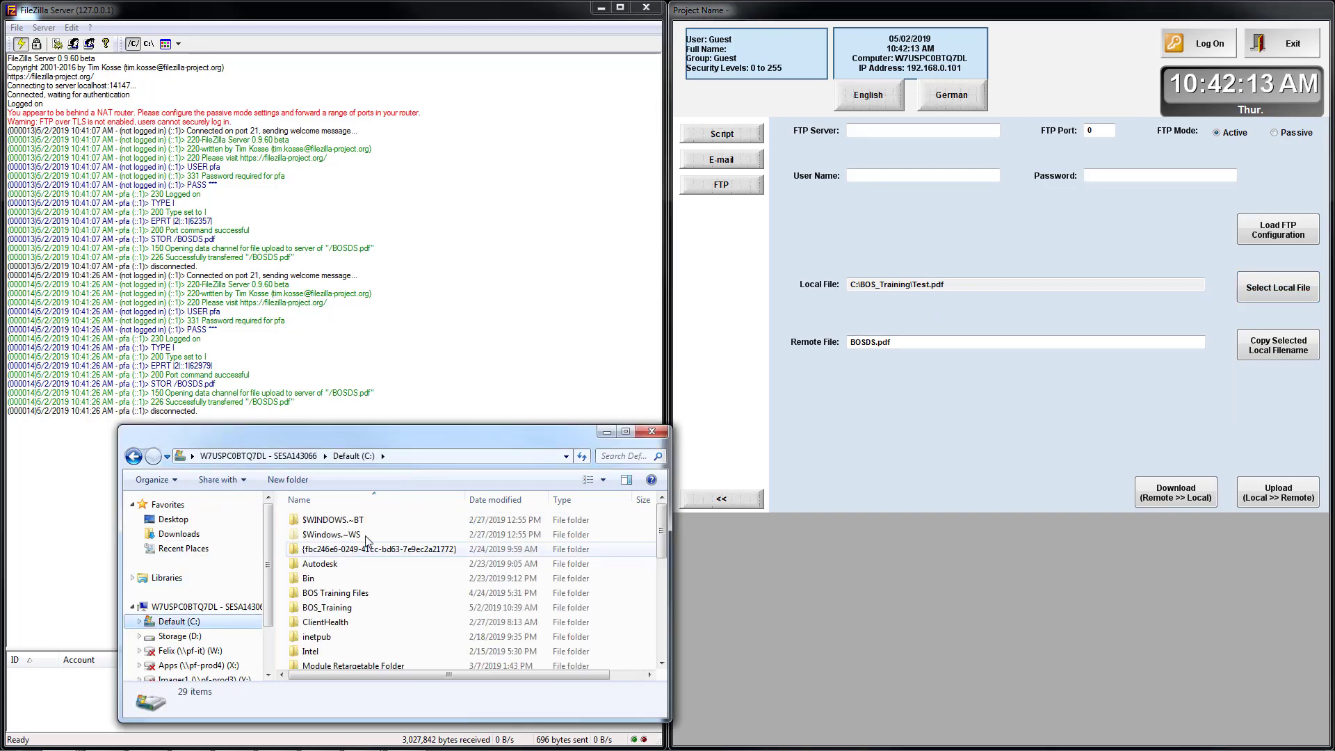
pyautogui.doubleClick(337, 607)
pyautogui.scroll(-8, 416, 570)
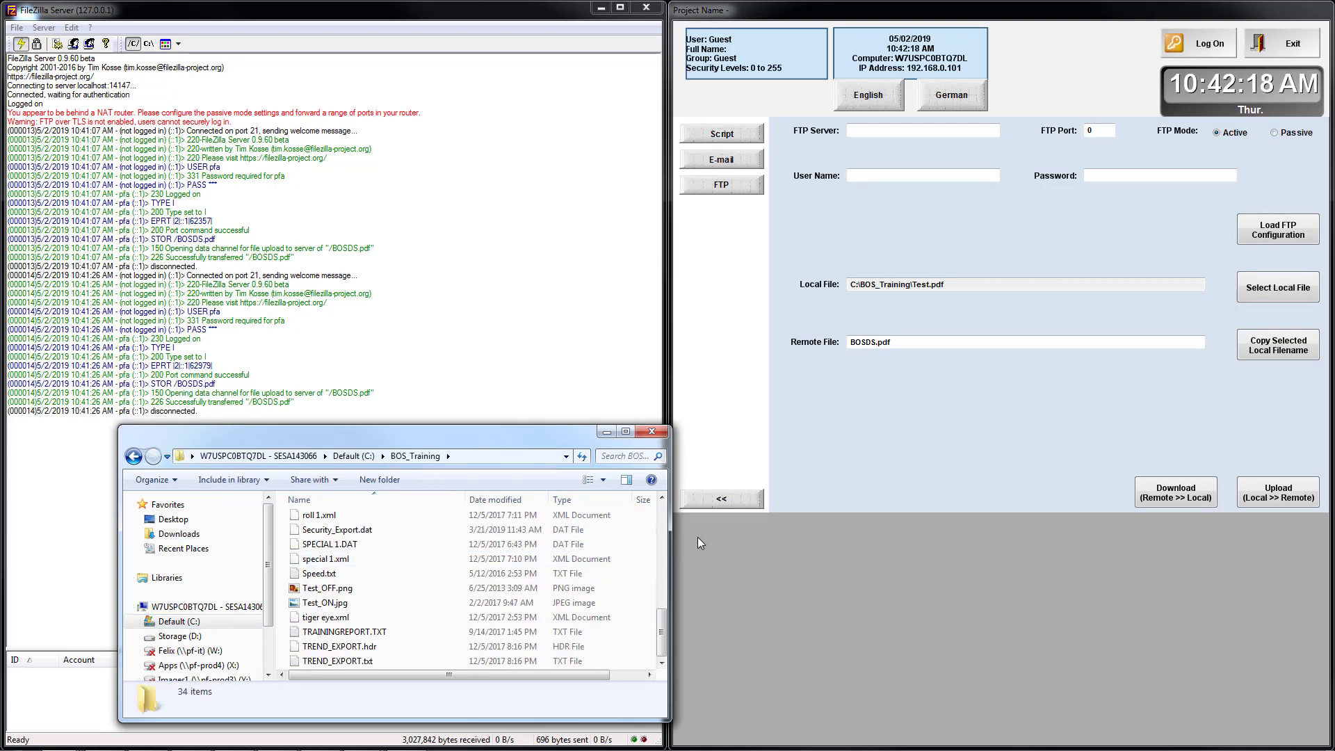
# Download the remote BOSDS.pdf as Test.pdf, check the new file, and close Explorer.
pyautogui.click(1161, 490)
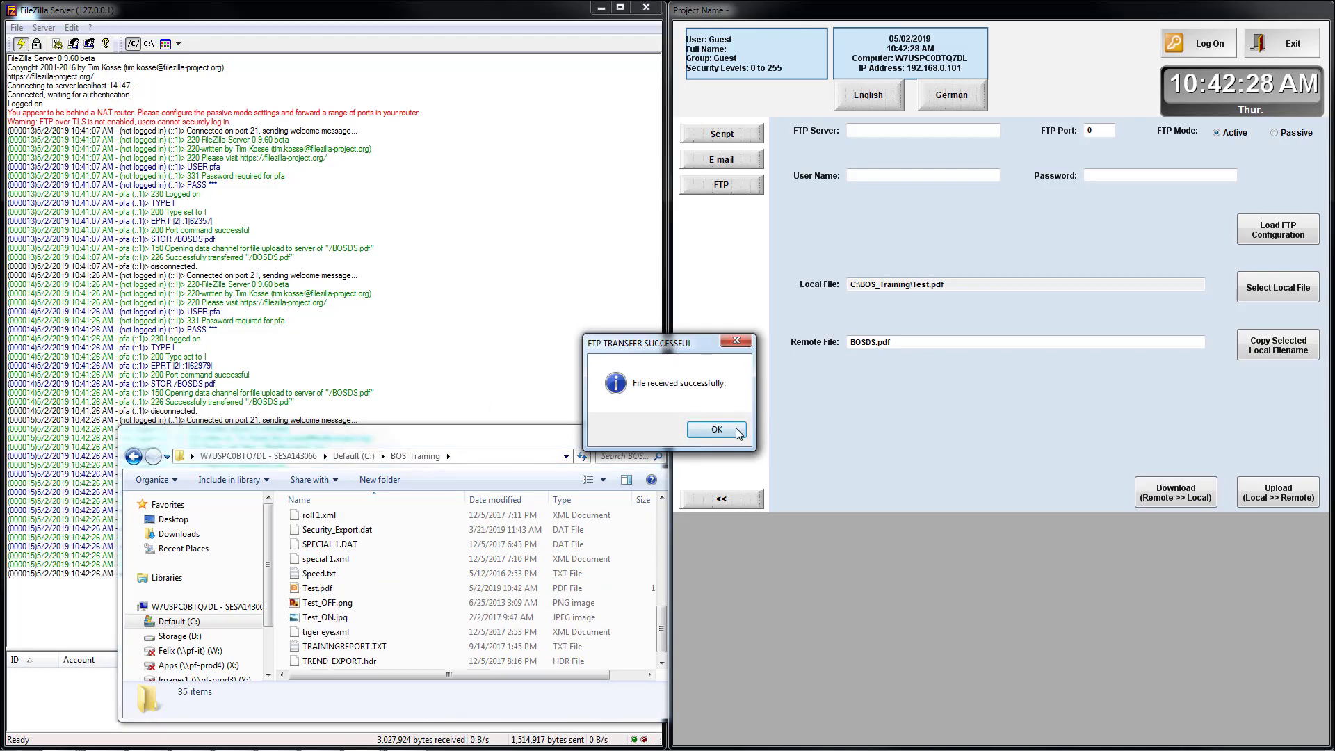
pyautogui.click(717, 430)
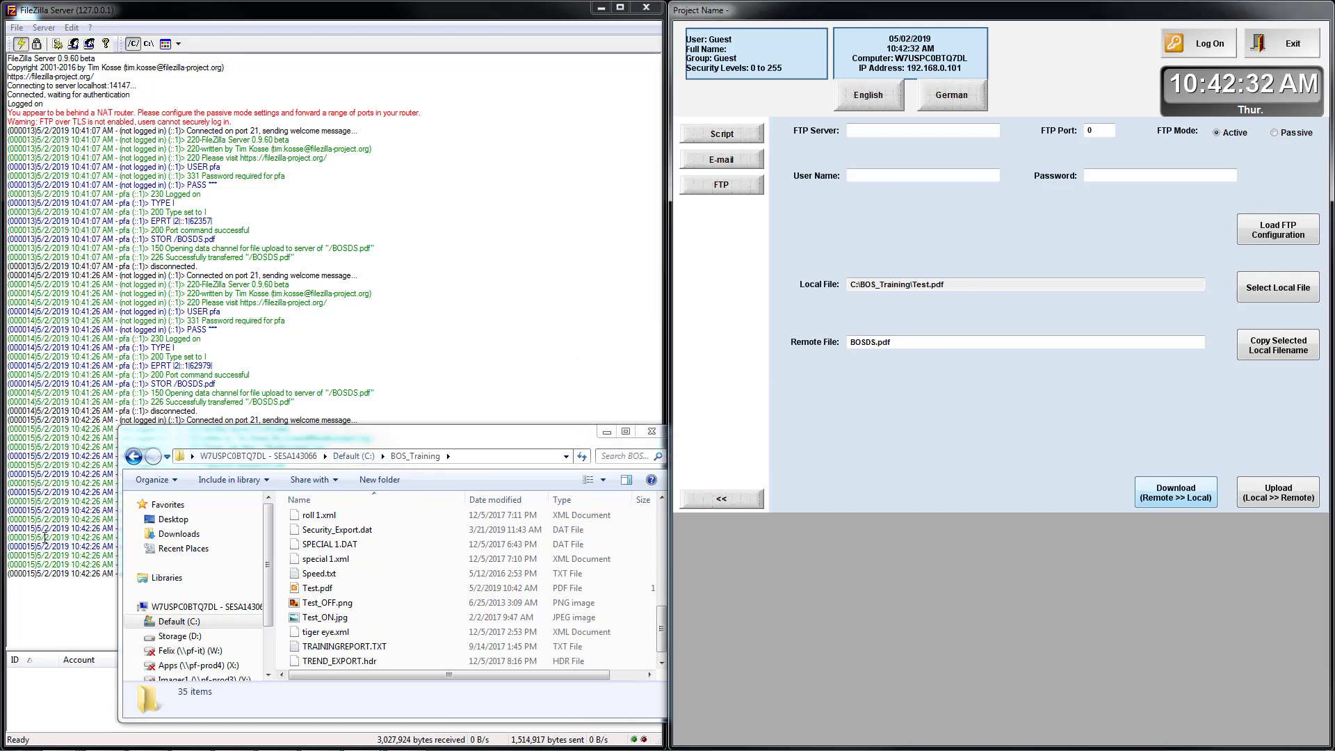
pyautogui.click(316, 590)
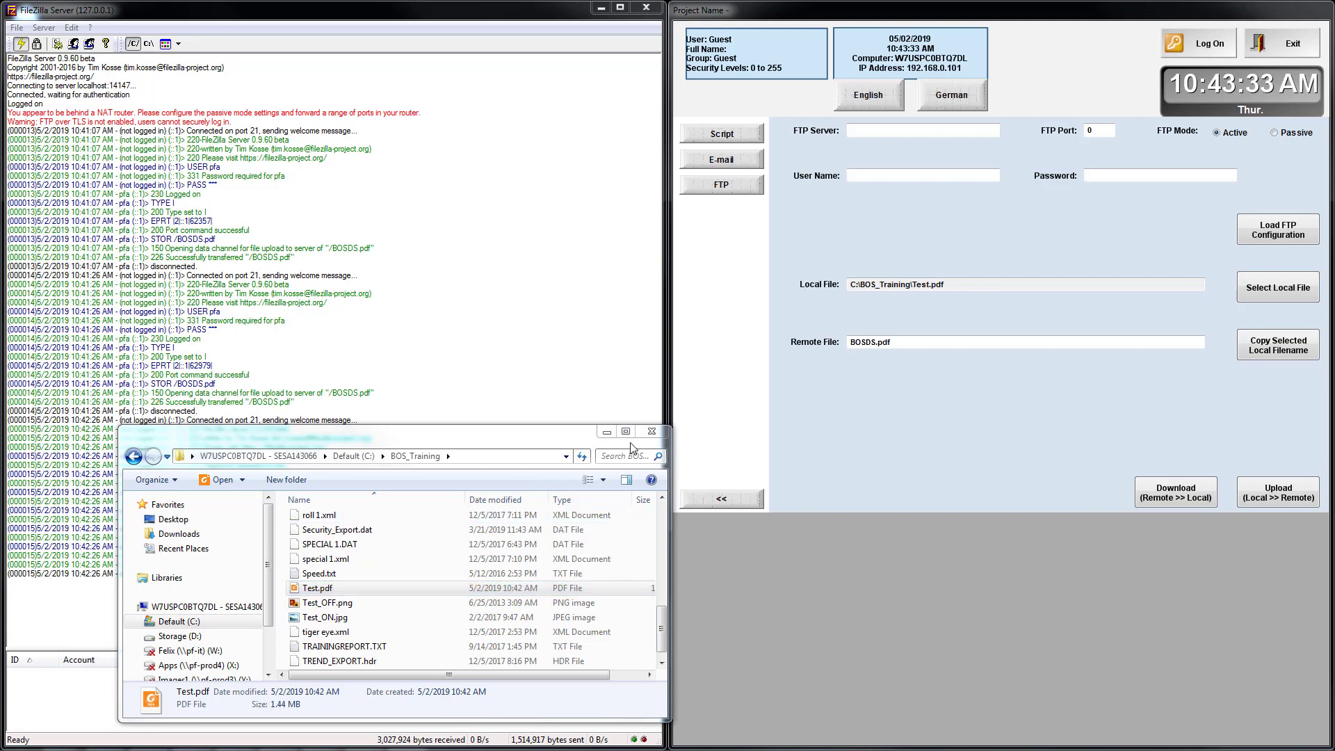
pyautogui.click(651, 431)
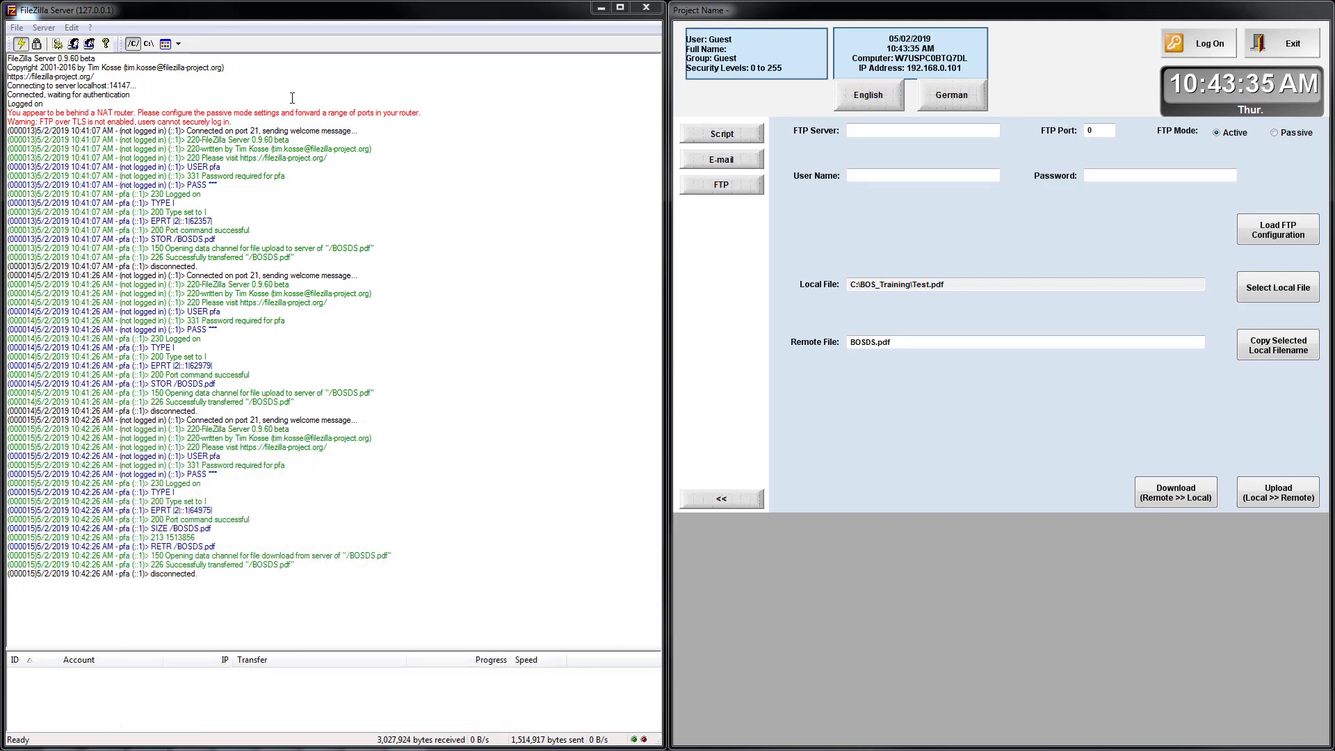
# Close FileZilla Server, stop the running project, and maximize BLUE Open Studio showing the Project tab.
pyautogui.click(645, 10)
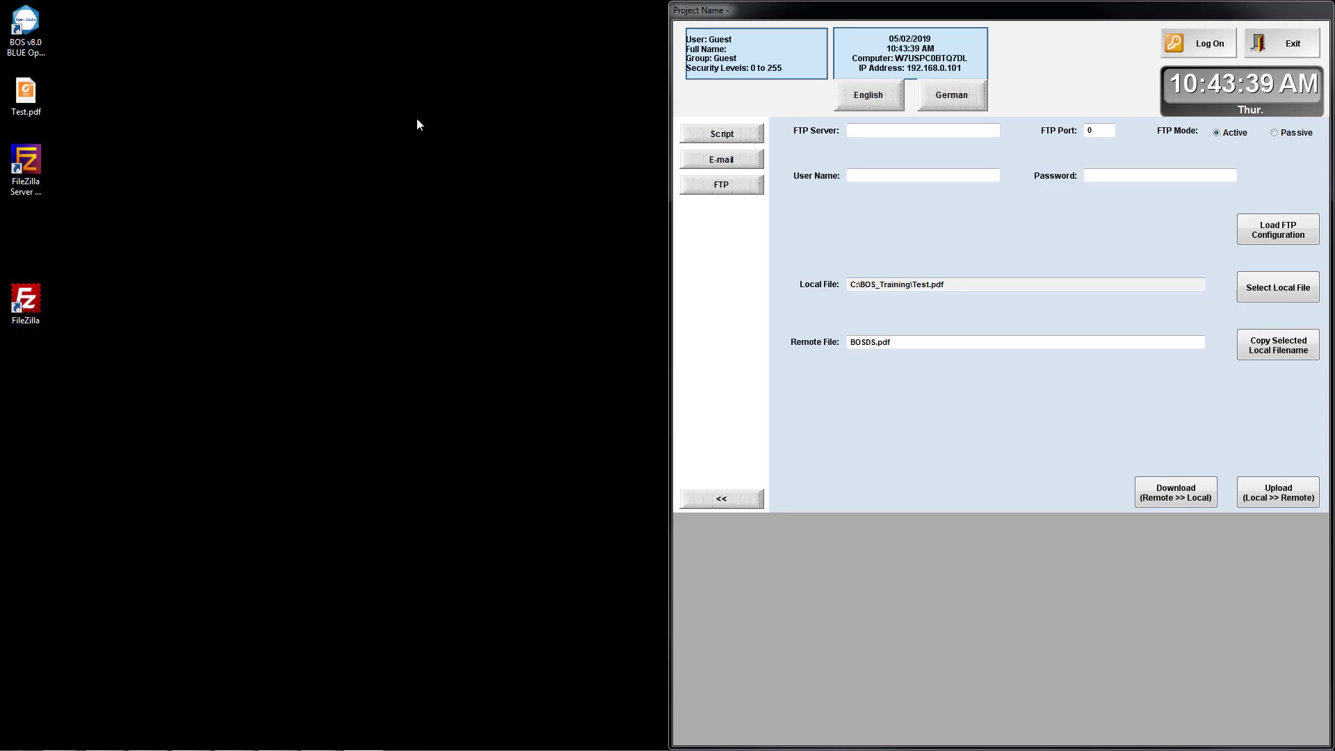
pyautogui.hotkey('alt', 'Tab')
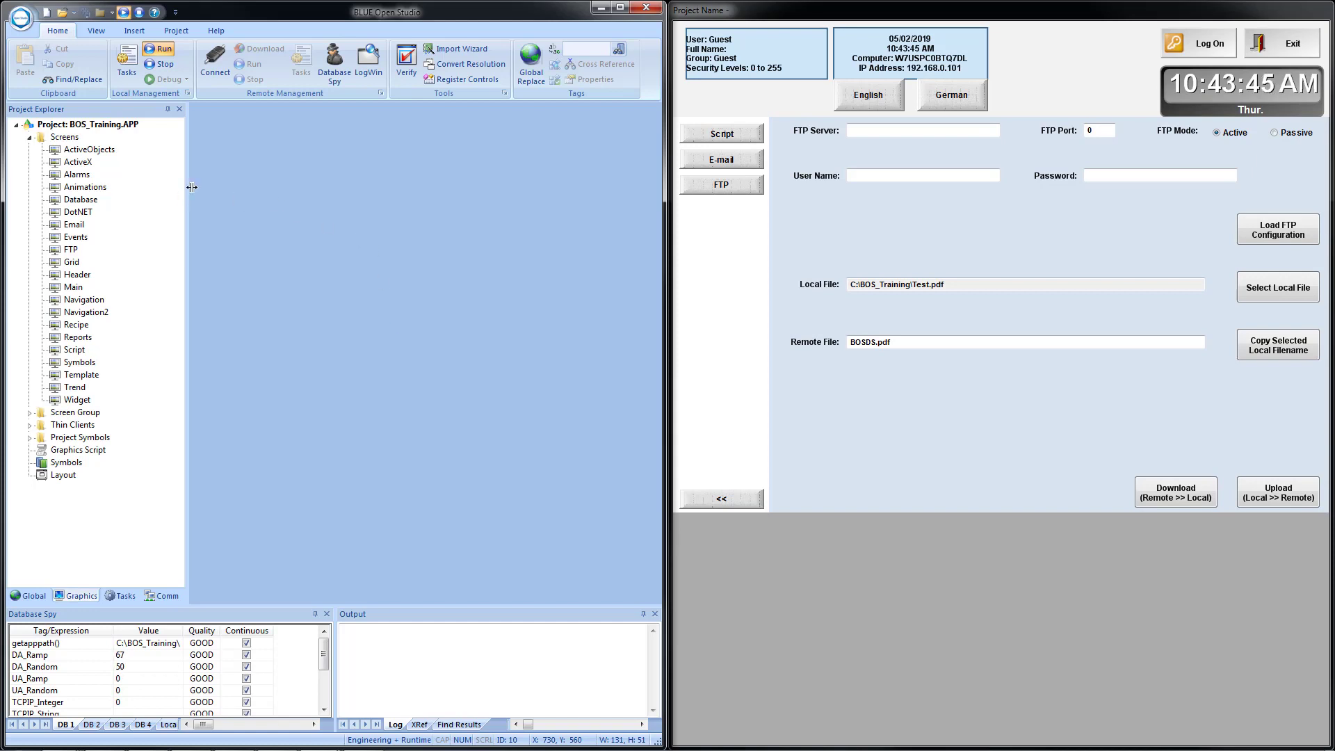
pyautogui.click(140, 12)
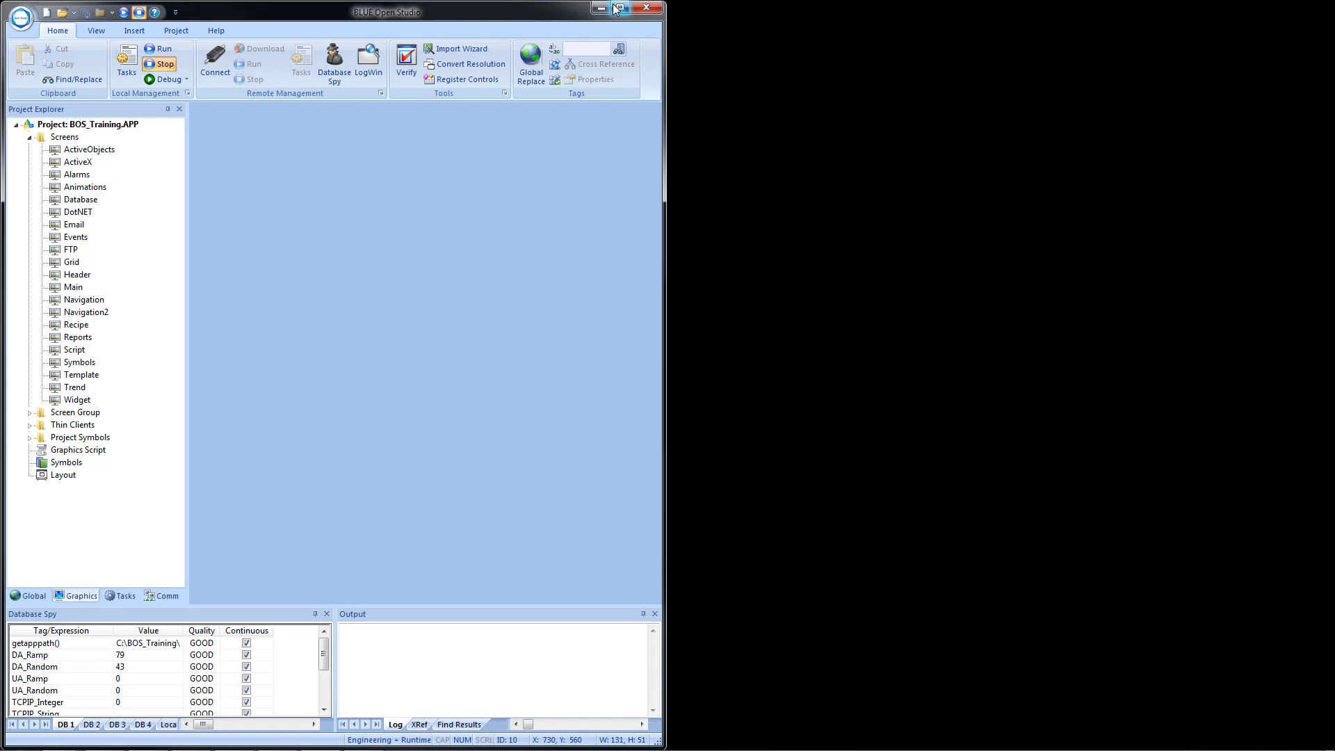
pyautogui.click(617, 7)
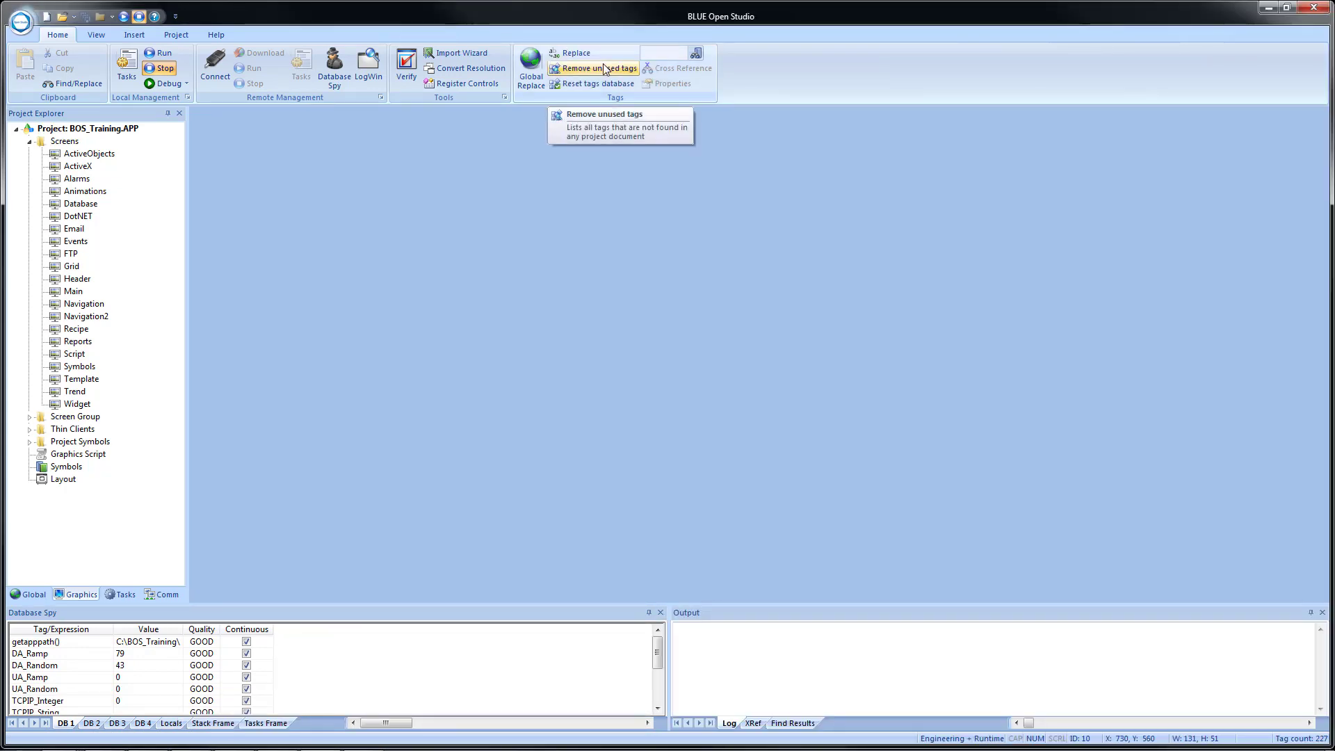
pyautogui.click(175, 36)
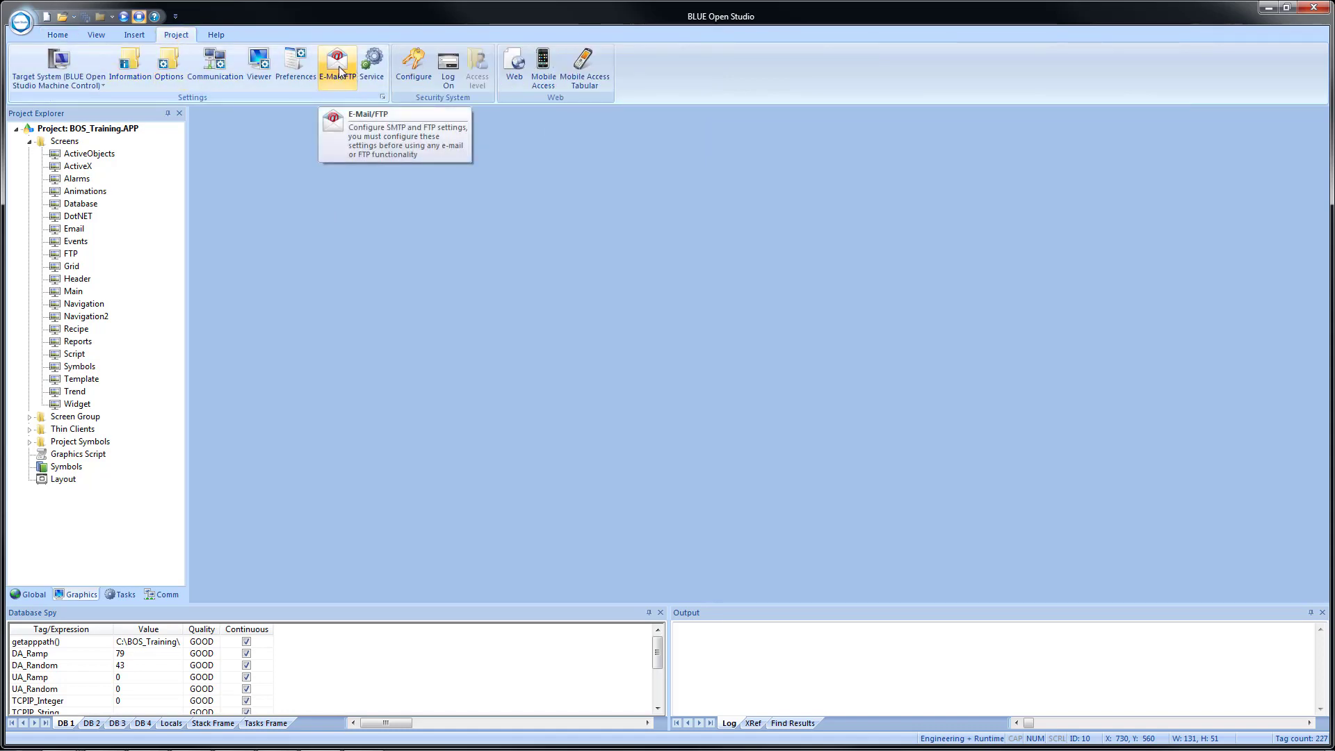
# Bind the FTP Settings User Name to {FTP.UserName}, accepting the data protection warning.
pyautogui.click(339, 66)
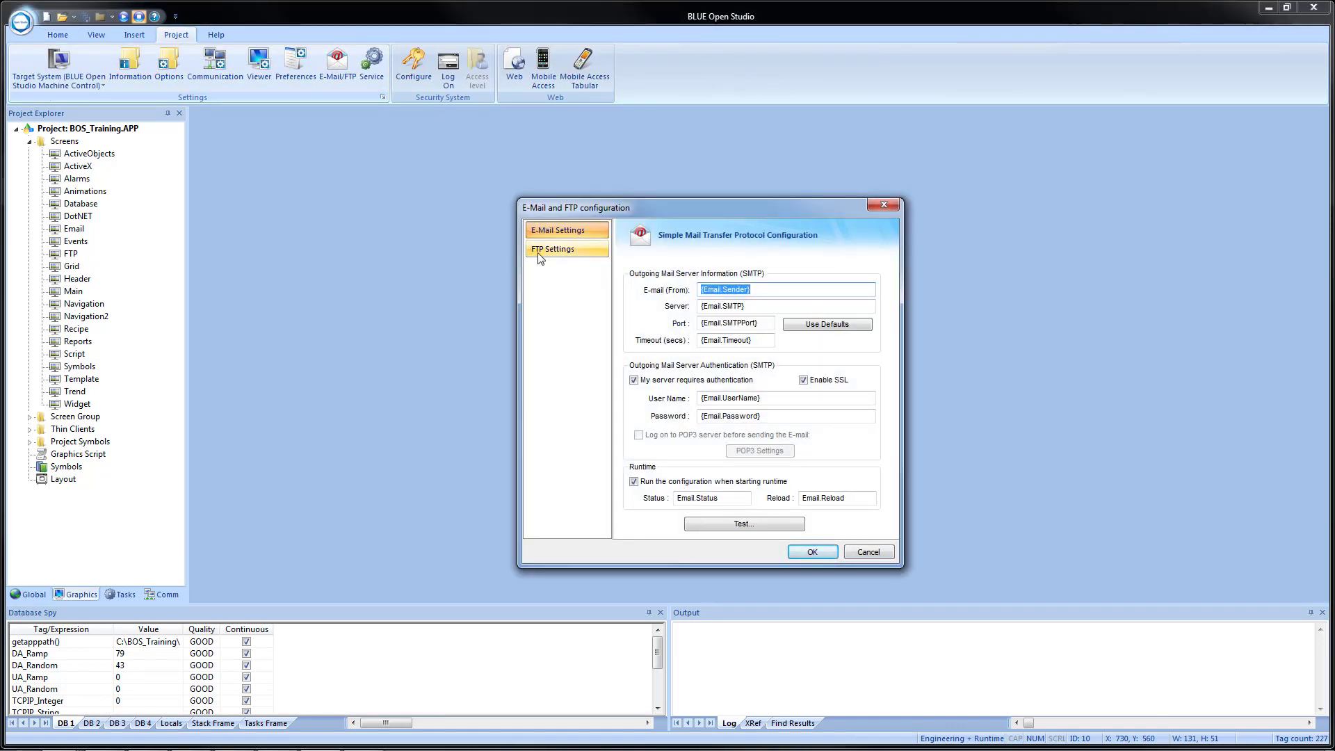
pyautogui.click(539, 251)
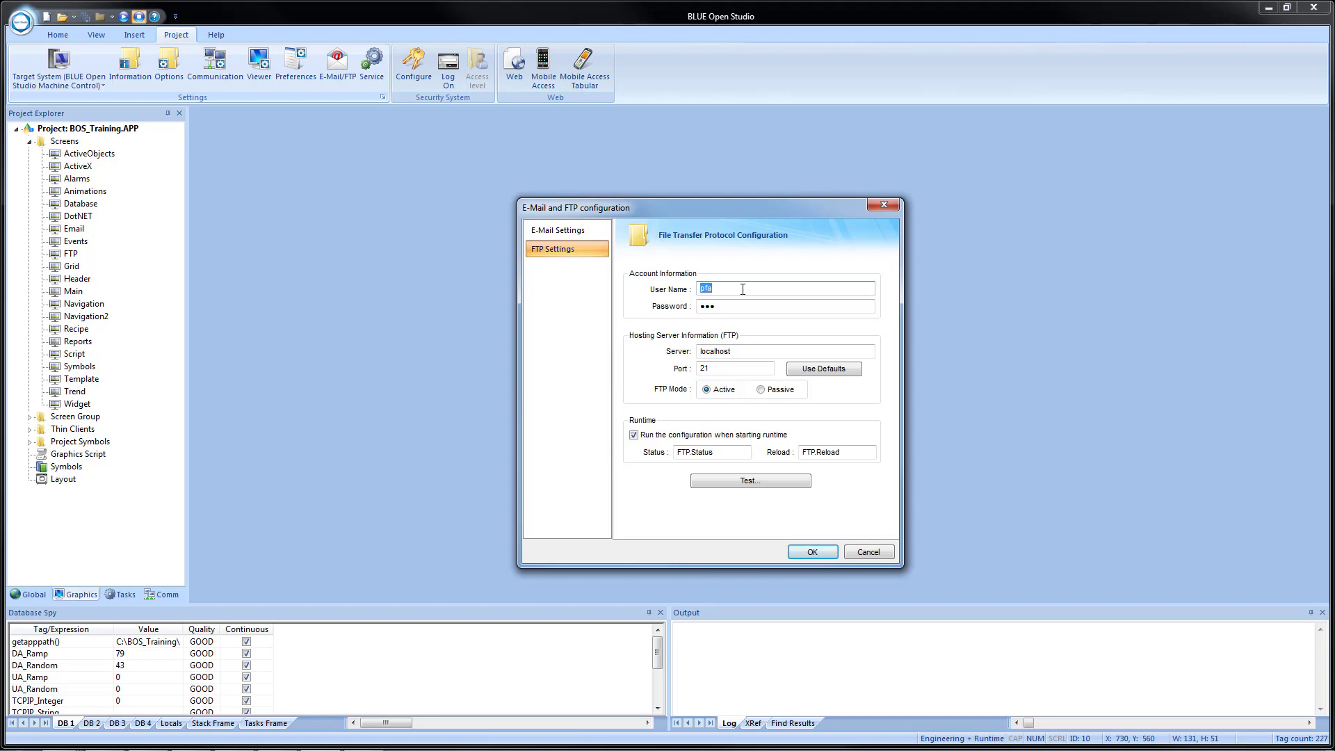
pyautogui.rightClick(742, 289)
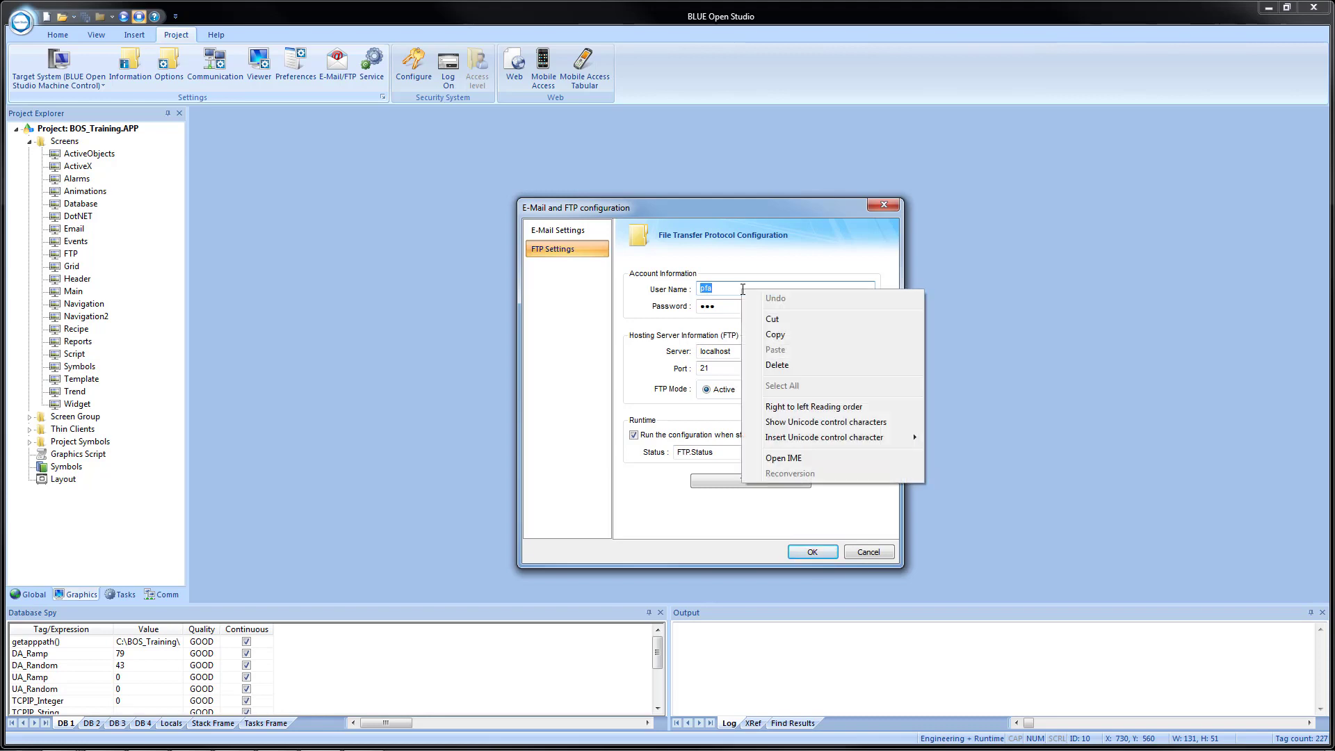
pyautogui.press('Escape')
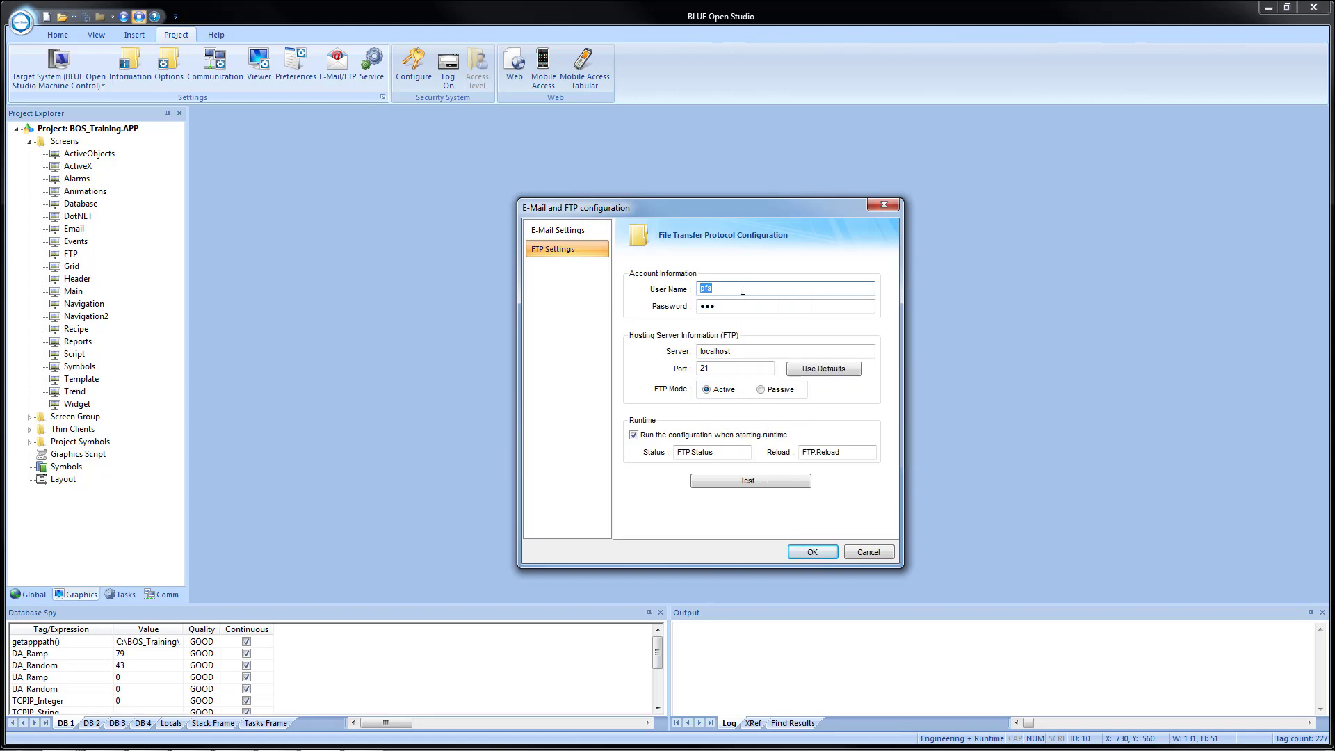
pyautogui.write('{')
pyautogui.write('FTP.UserName')
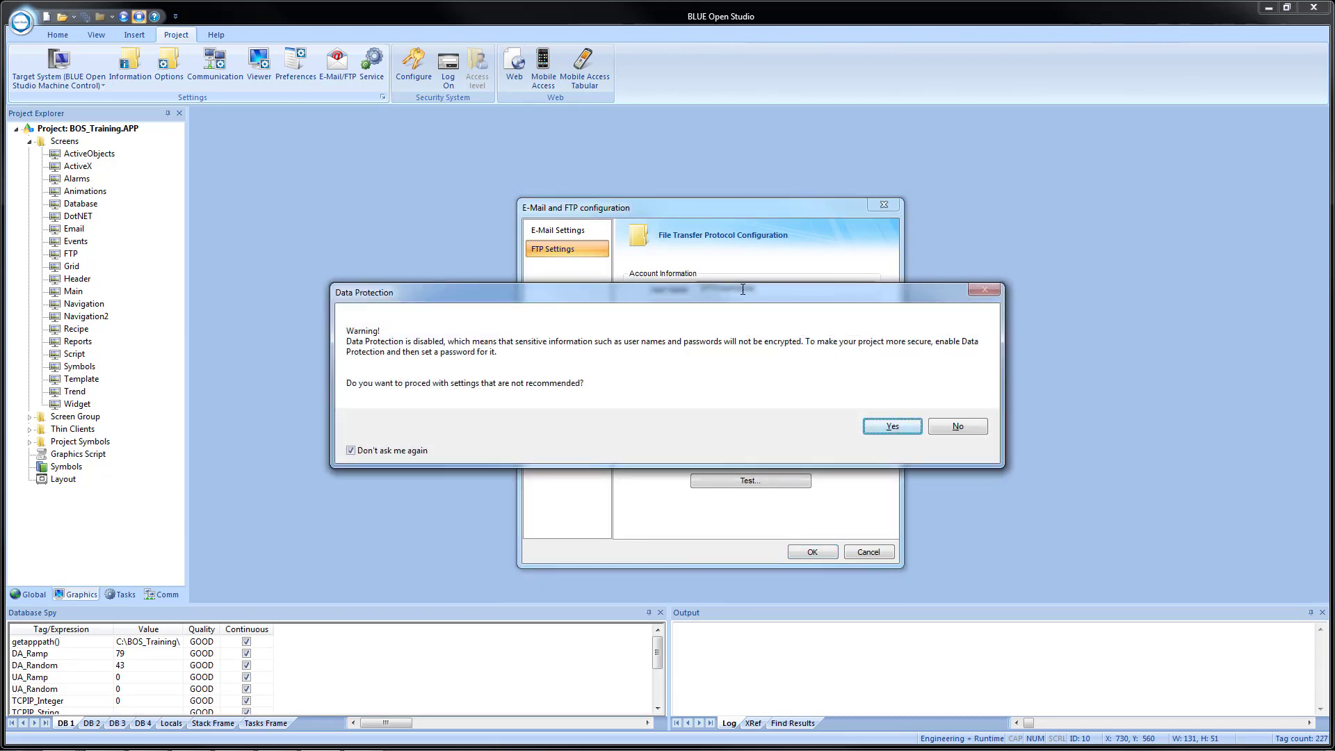
pyautogui.press('Return')
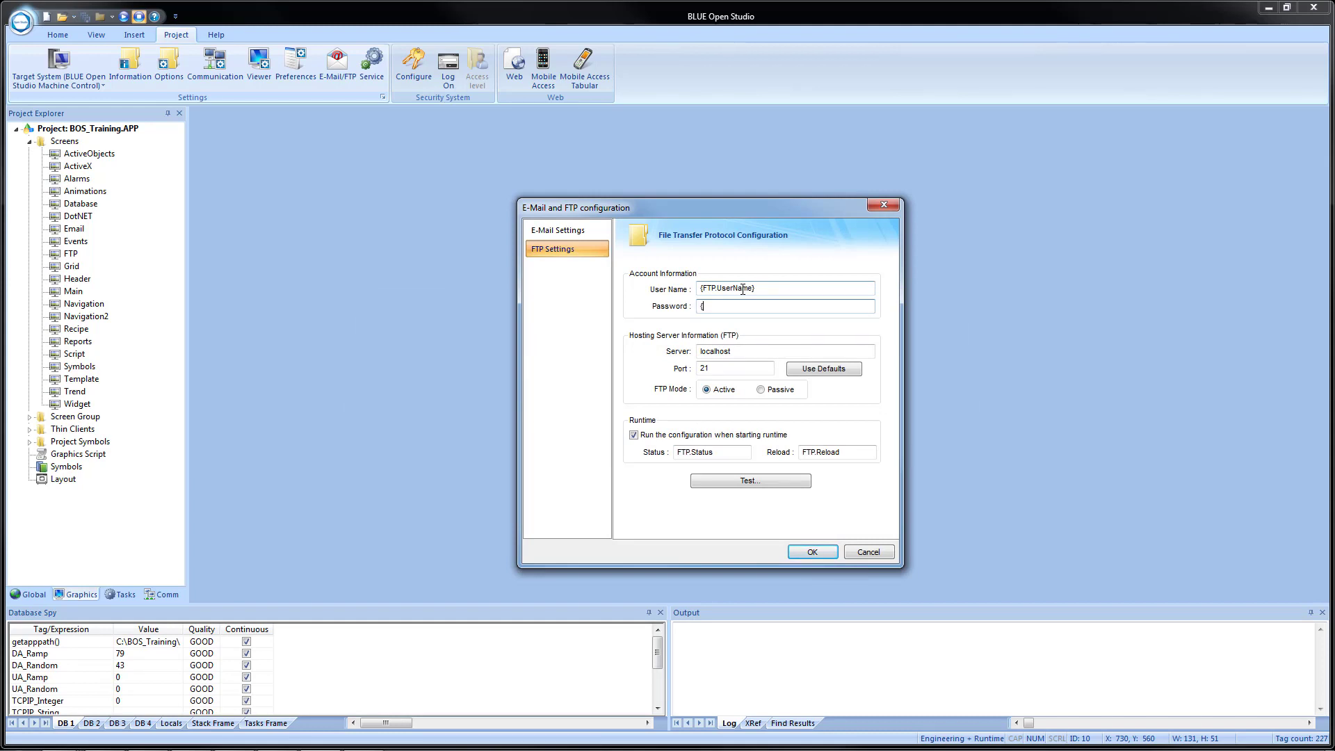
# Set Password, Server and Port to {FTP.Password}, {FTP.Server} and {FTP.Port}.
pyautogui.write('{FTP.Password}')
pyautogui.press('Tab')
pyautogui.write('{')
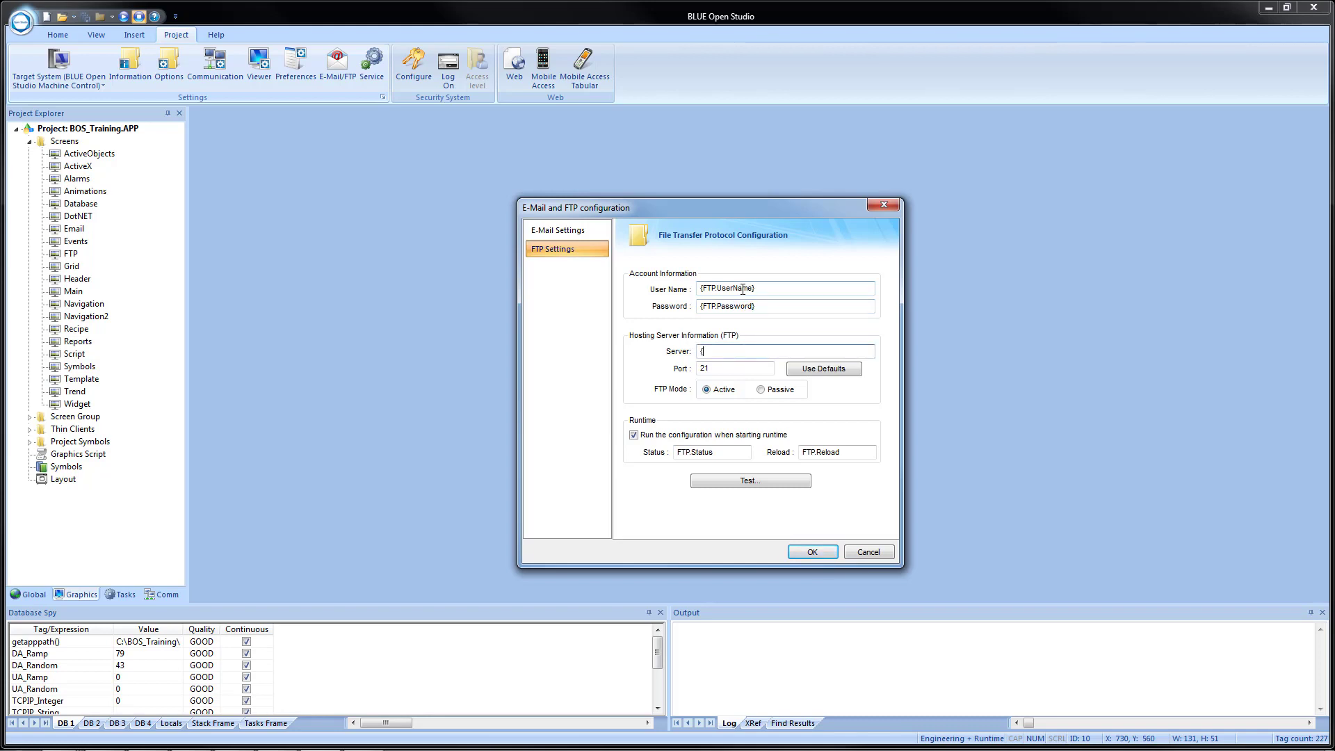
pyautogui.write('FTP.Server}')
pyautogui.press('Tab')
pyautogui.write('{FTP.Port')
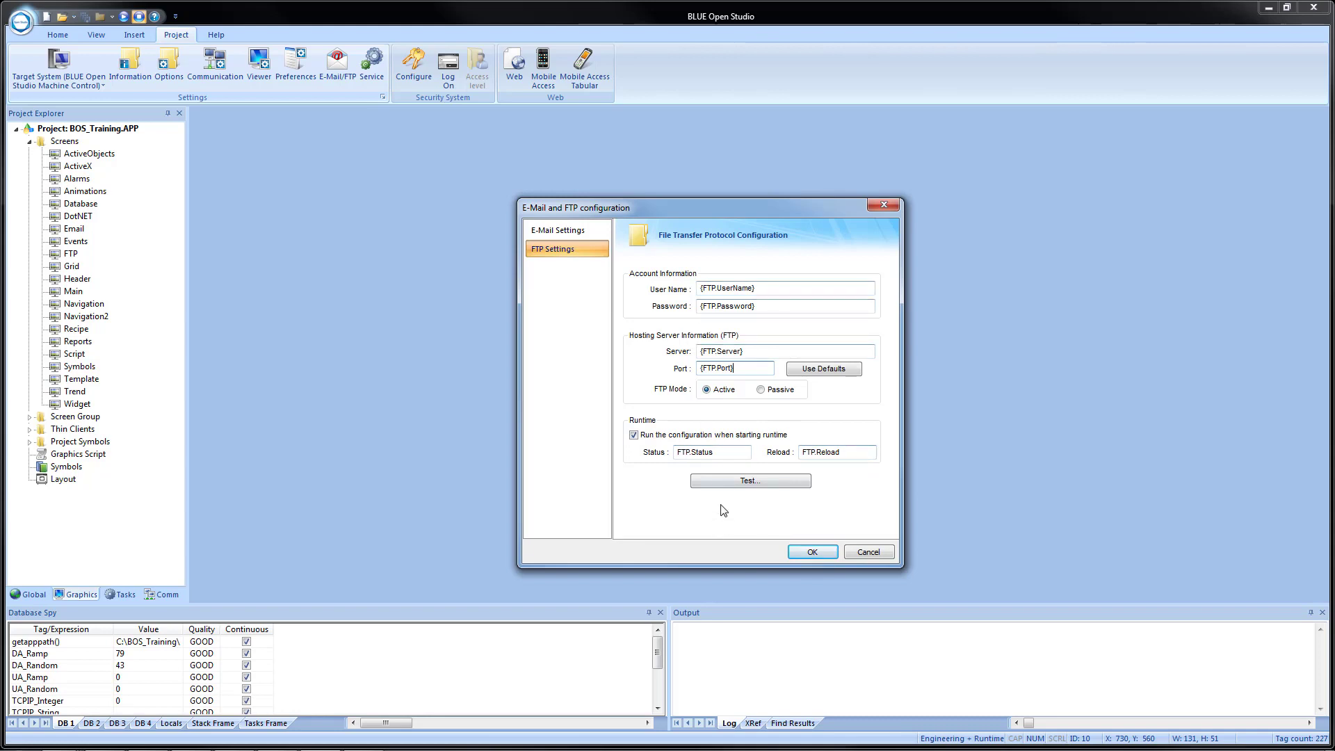
# Test the tag-based FTP settings, acknowledge the error -2 message, and close the E-Mail/FTP dialog.
pyautogui.click(728, 484)
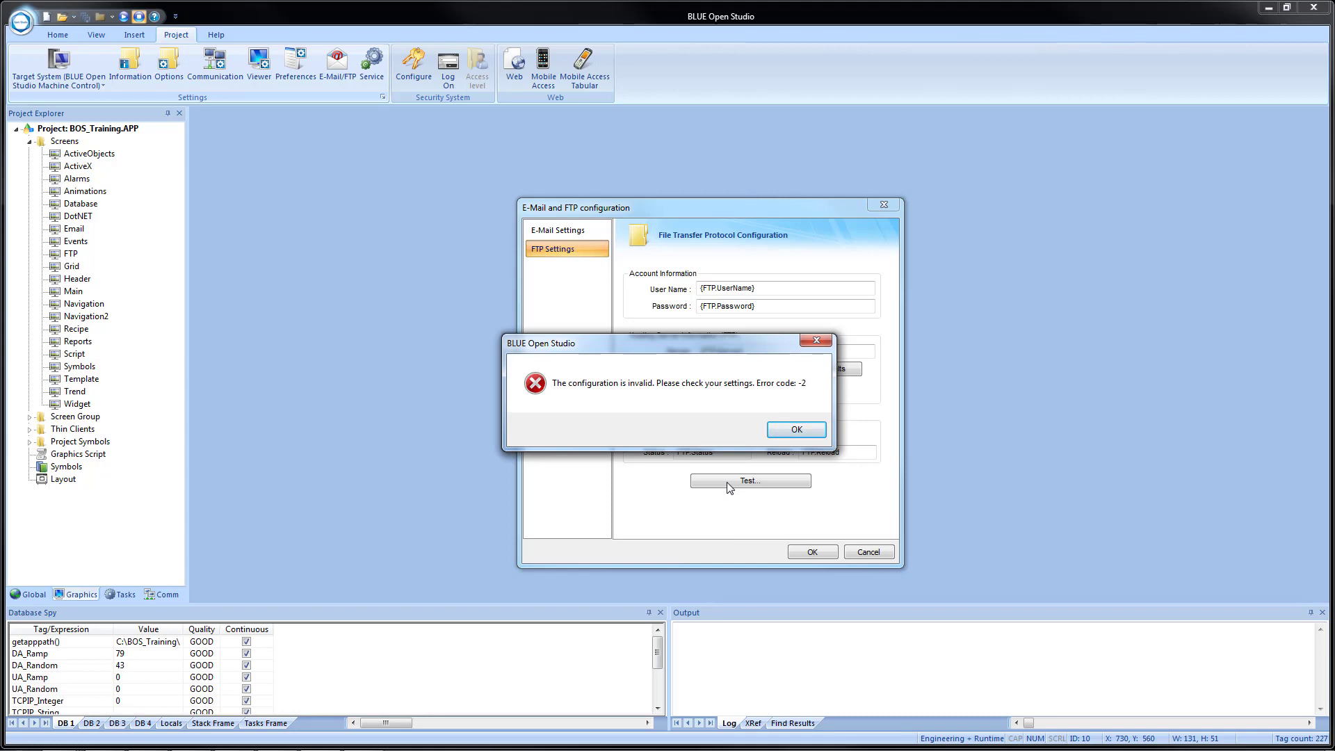
pyautogui.click(786, 430)
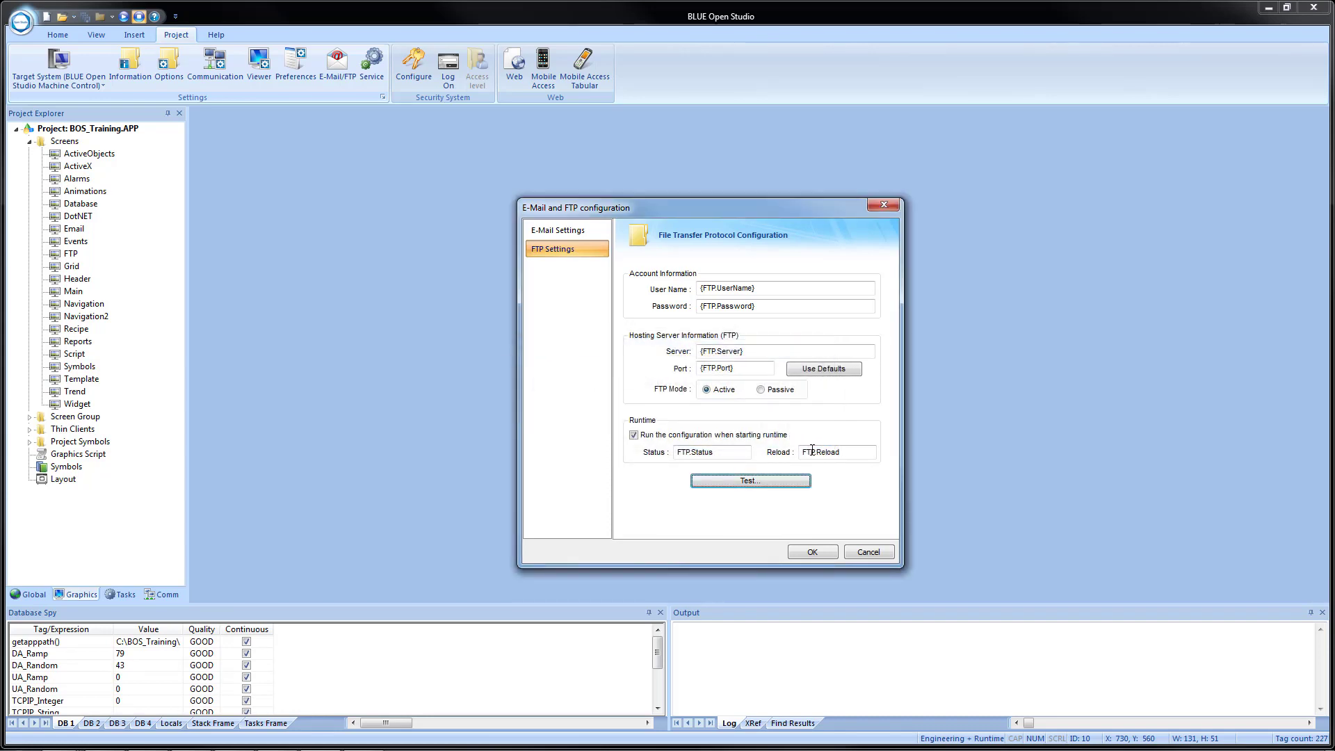
pyautogui.click(812, 553)
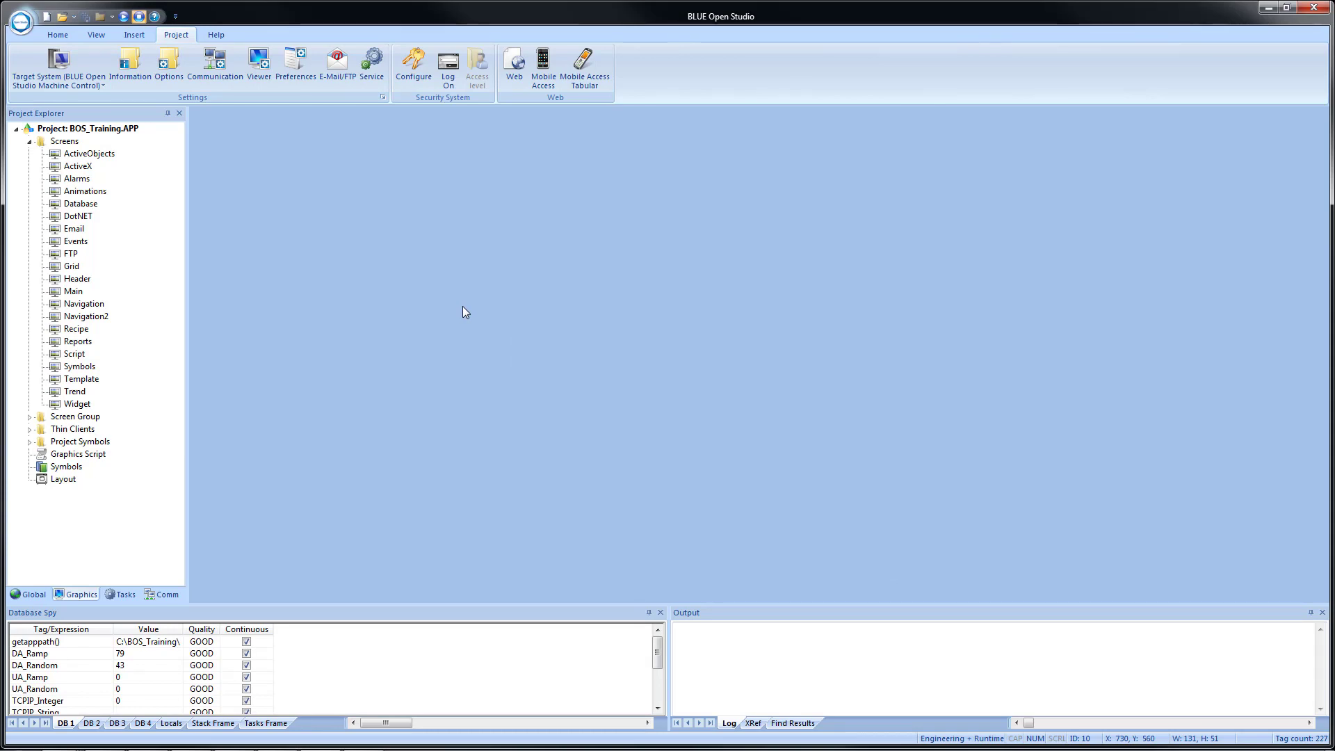
# Open the FTP screen and review the Load FTP Configuration button's On Up VBScript calling $CnfFtp.
pyautogui.doubleClick(69, 255)
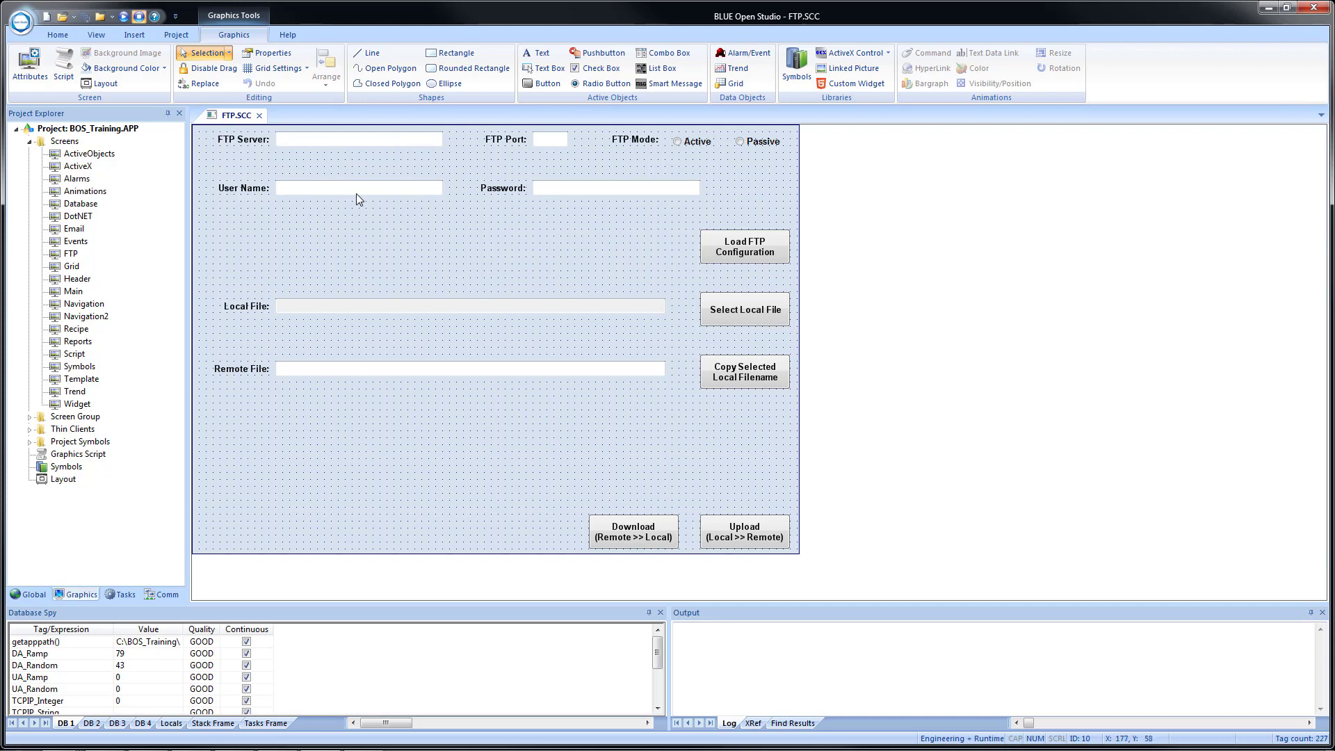
pyautogui.click(748, 256)
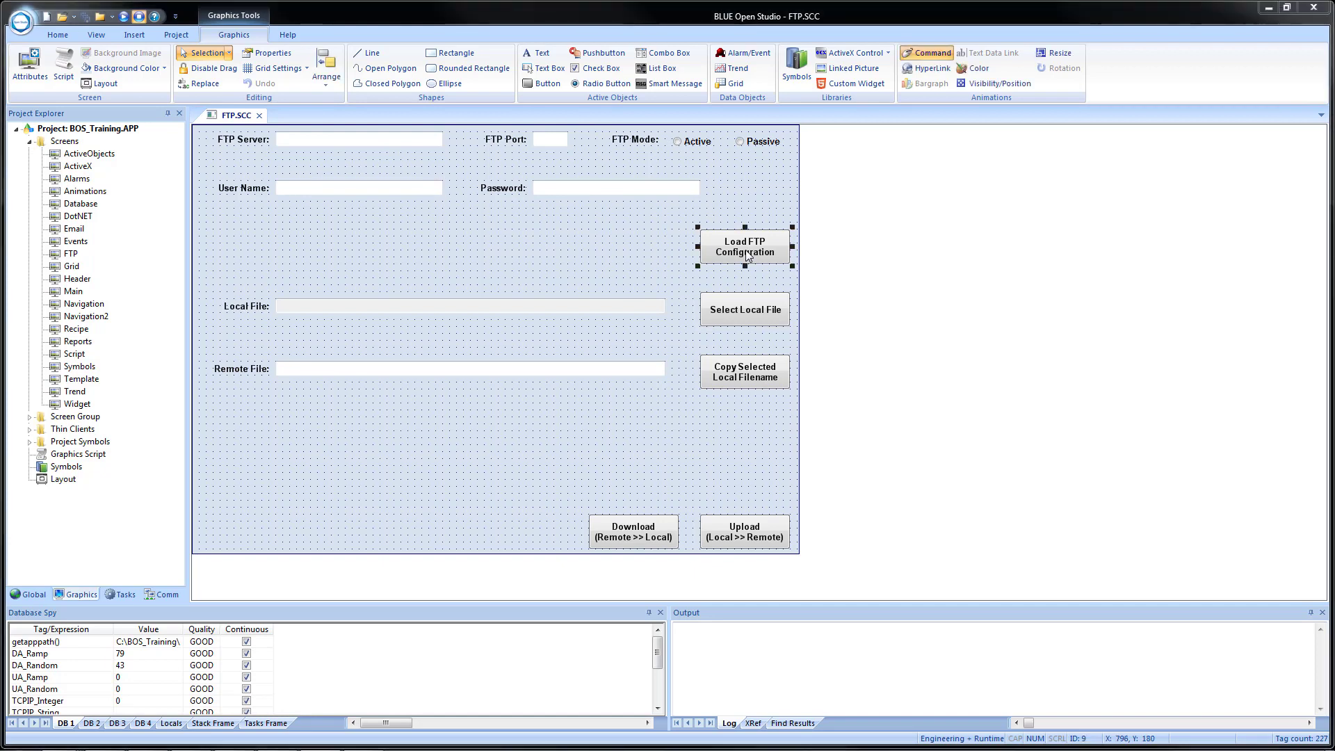
pyautogui.doubleClick(734, 253)
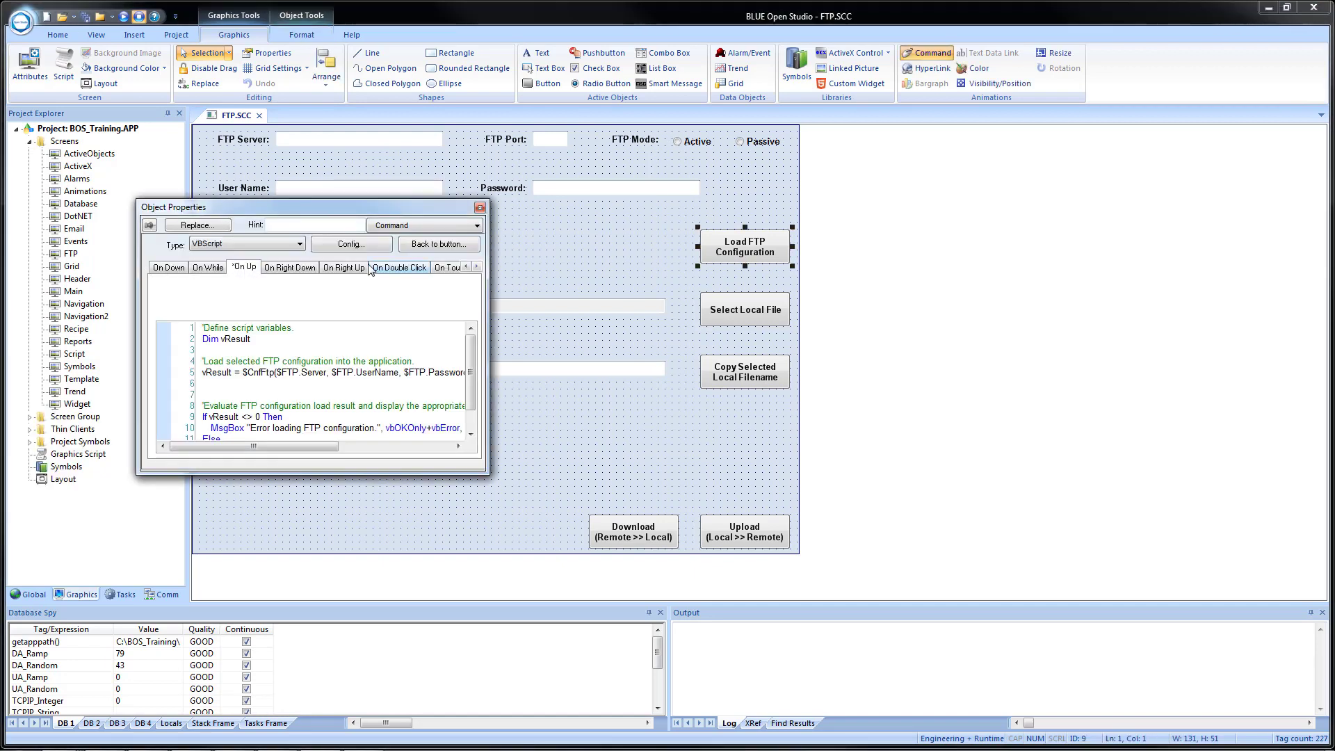
pyautogui.click(351, 243)
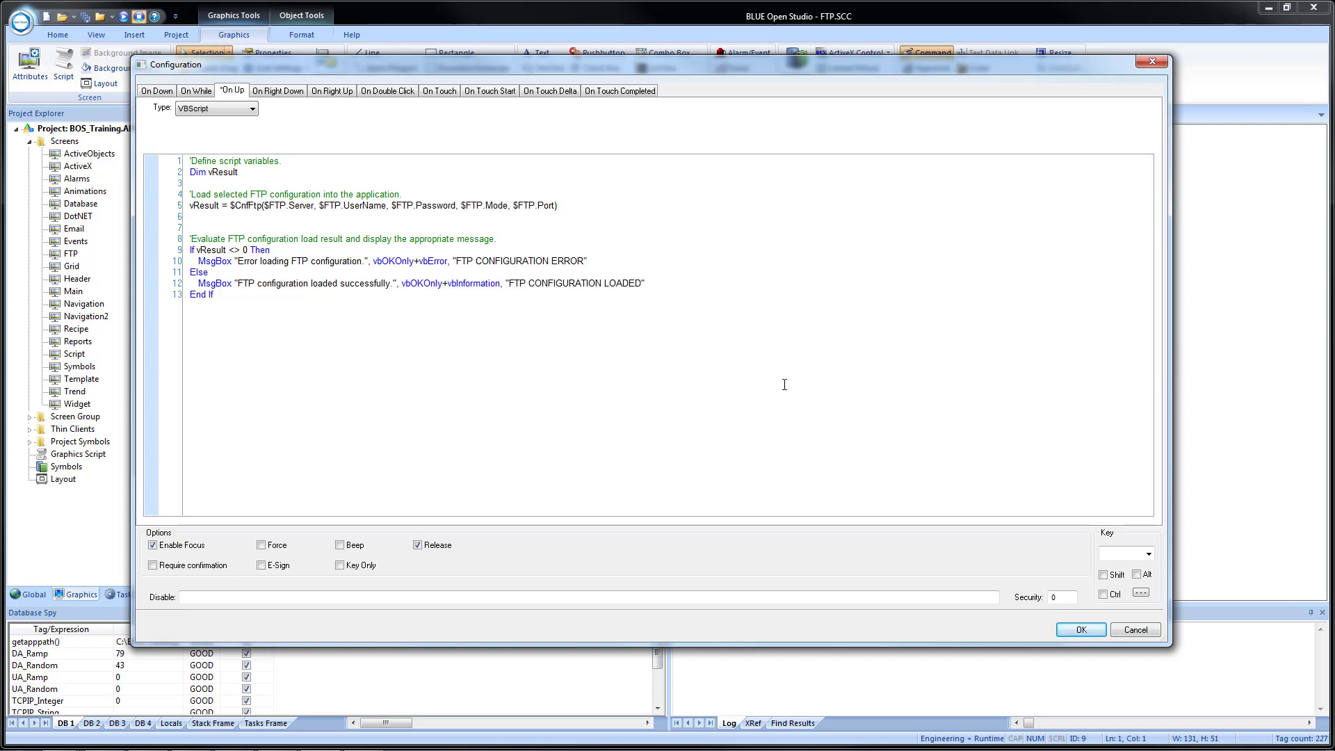
pyautogui.click(1084, 630)
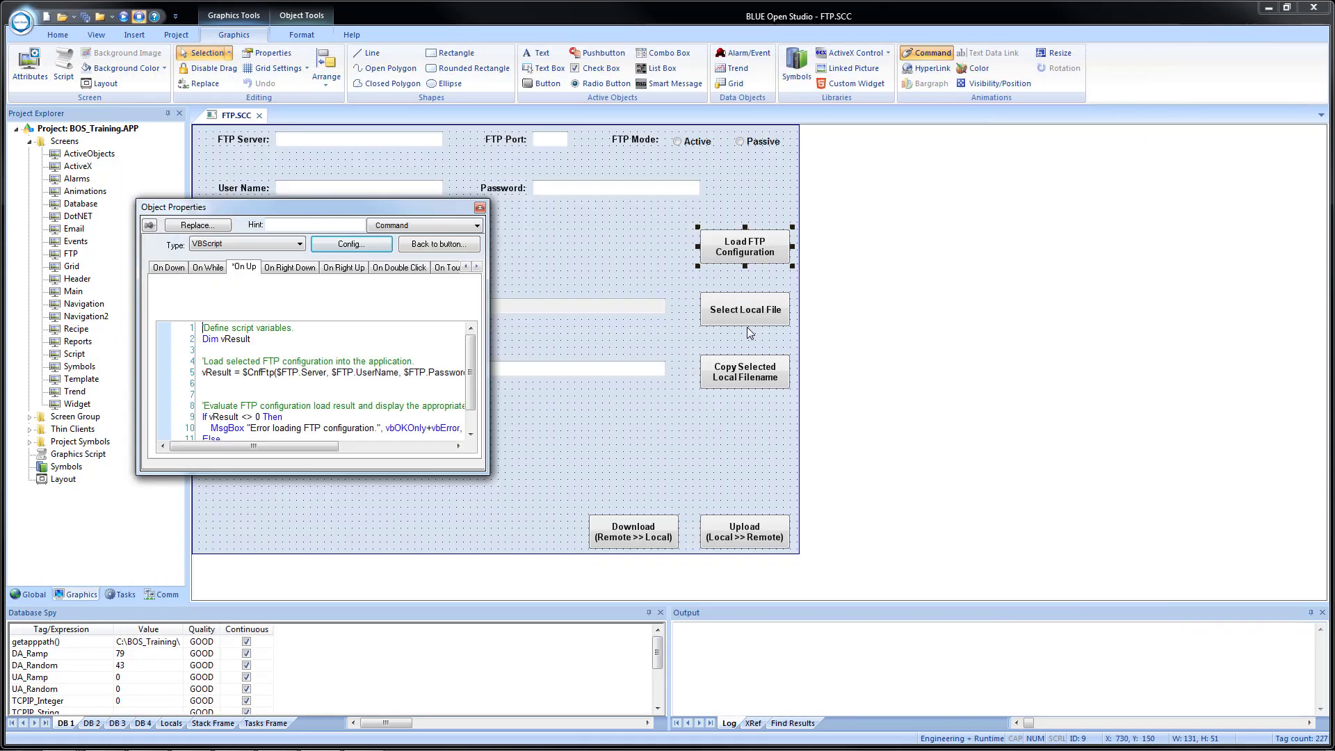
pyautogui.click(480, 207)
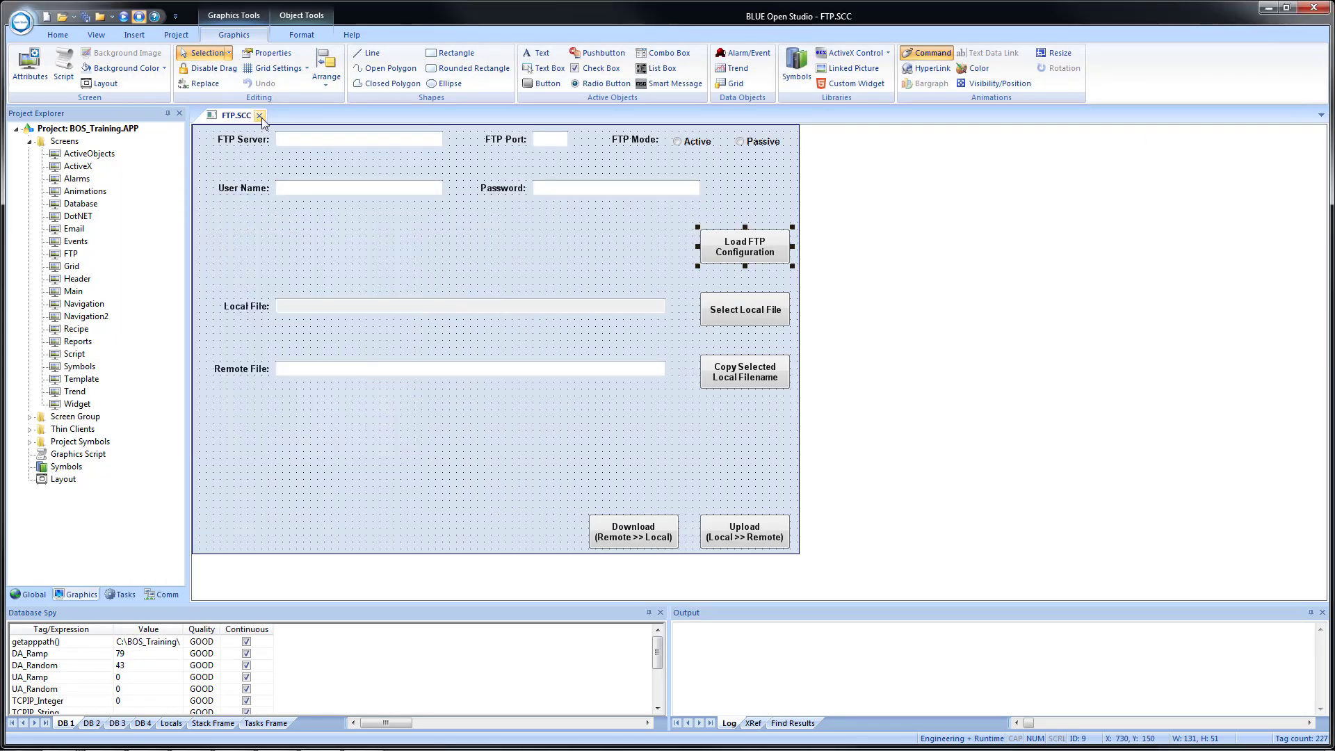
pyautogui.click(260, 115)
# Save the FTP screen, run the project beside the editor, and read the error -2 in Output.
pyautogui.click(605, 432)
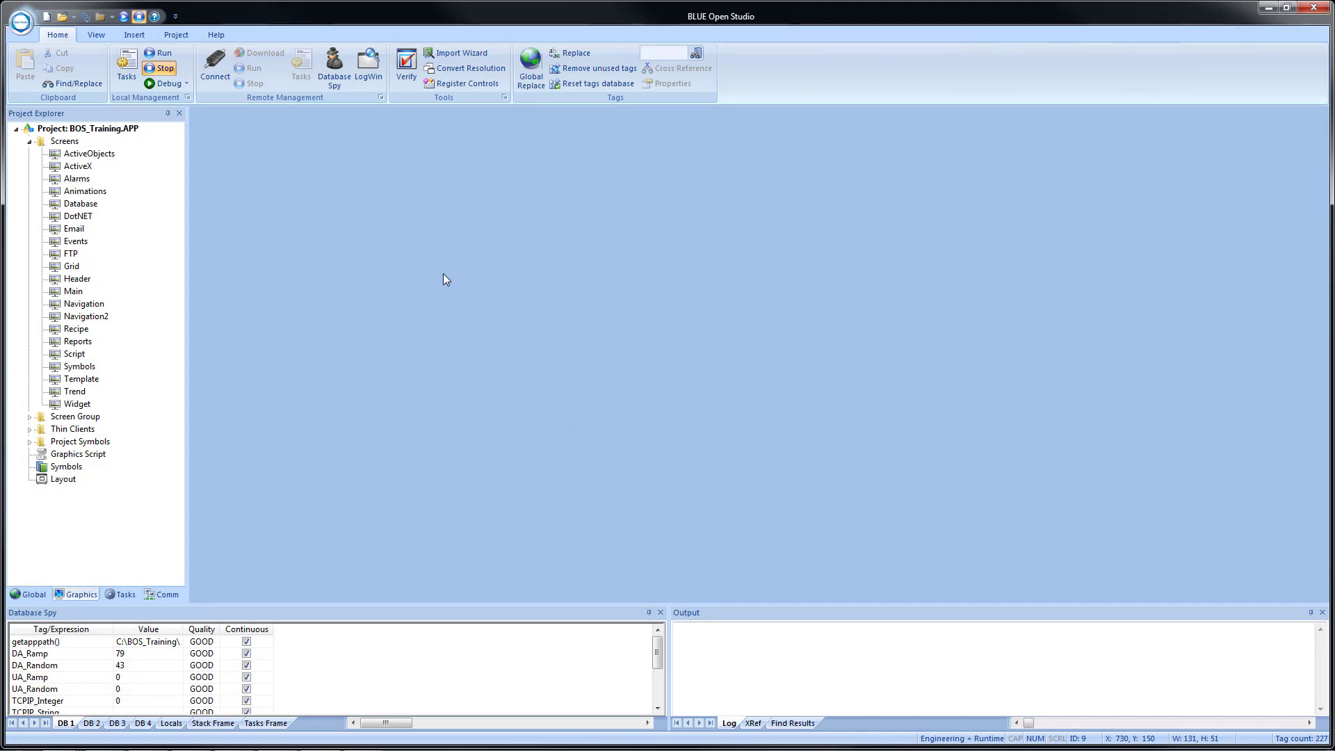
pyautogui.click(124, 16)
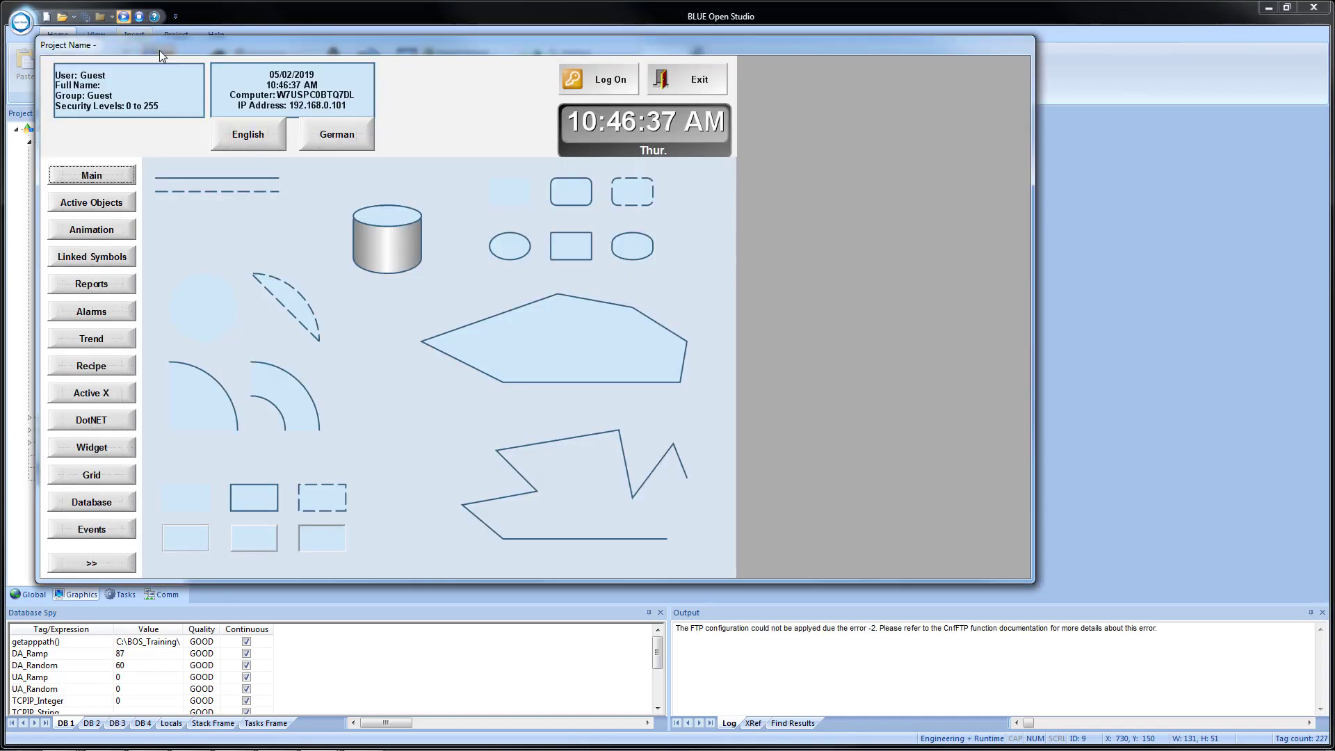
pyautogui.press('super+Right')
pyautogui.press('super+Right')
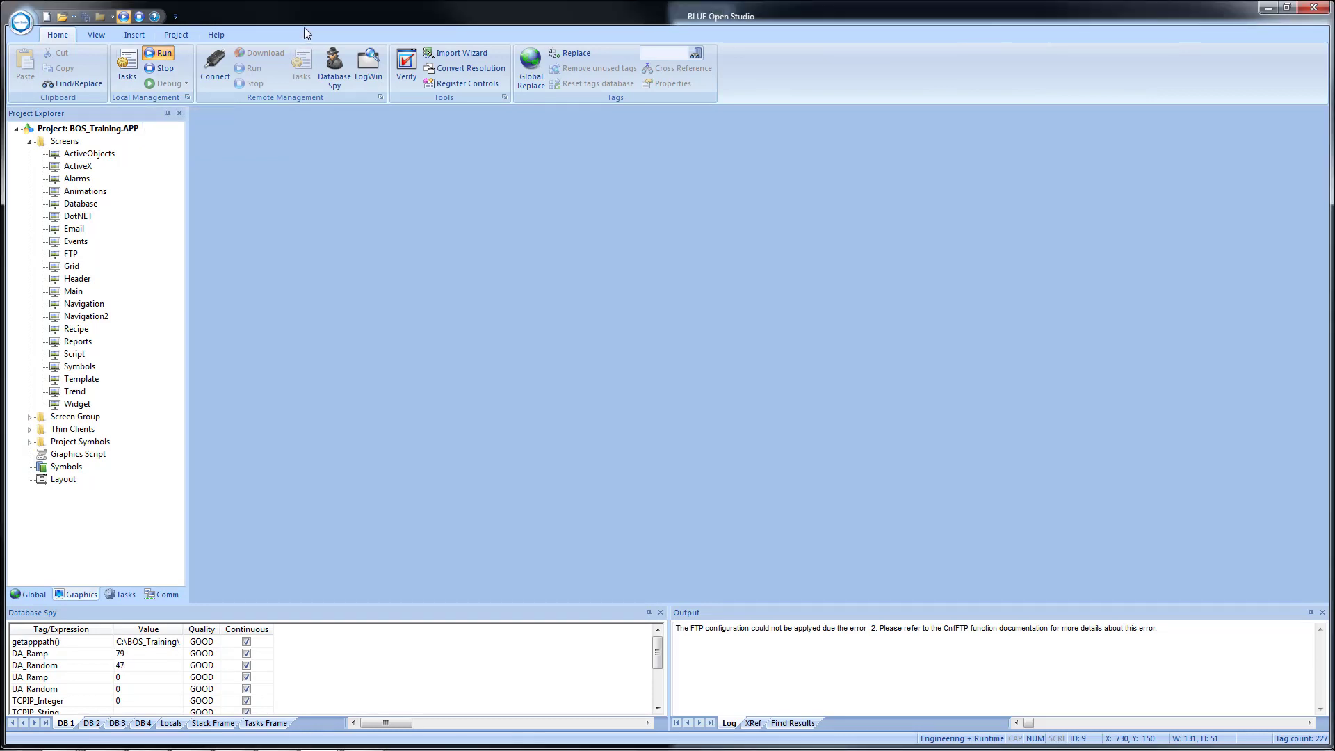
pyautogui.press('super+Left')
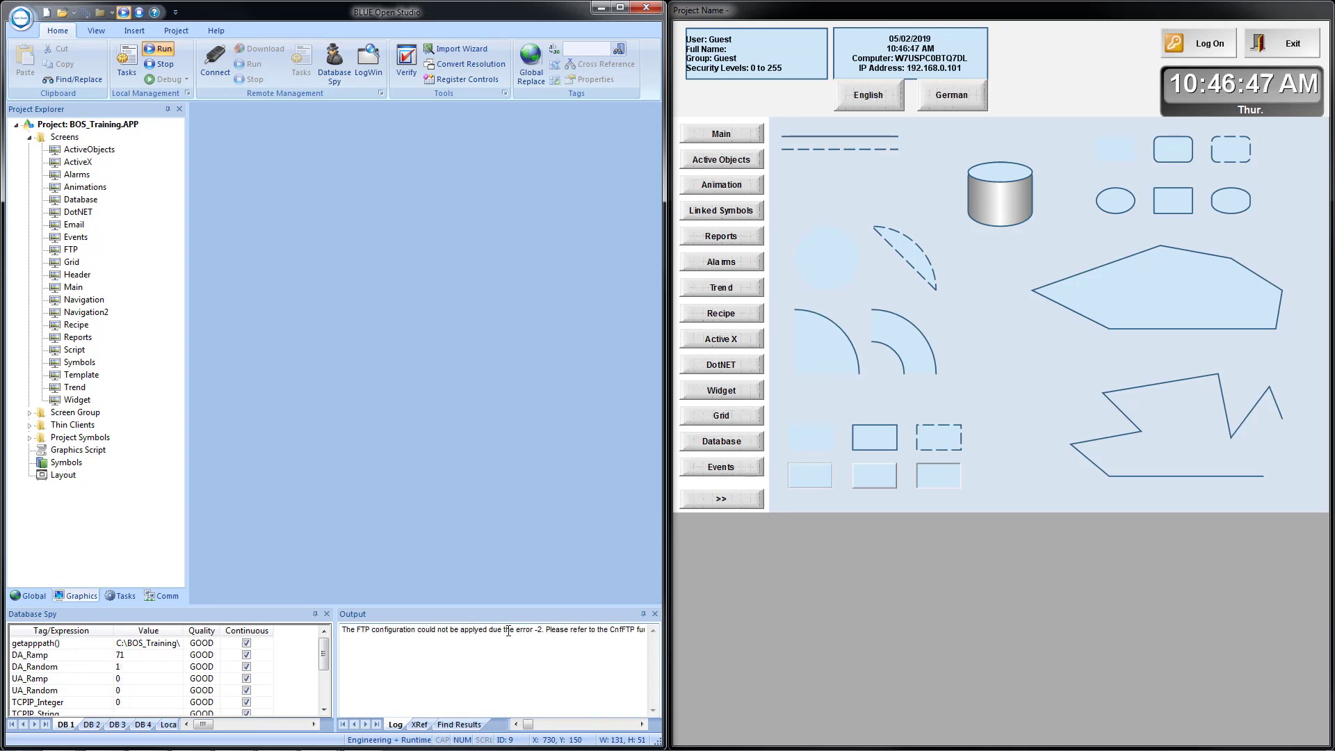
pyautogui.click(569, 632)
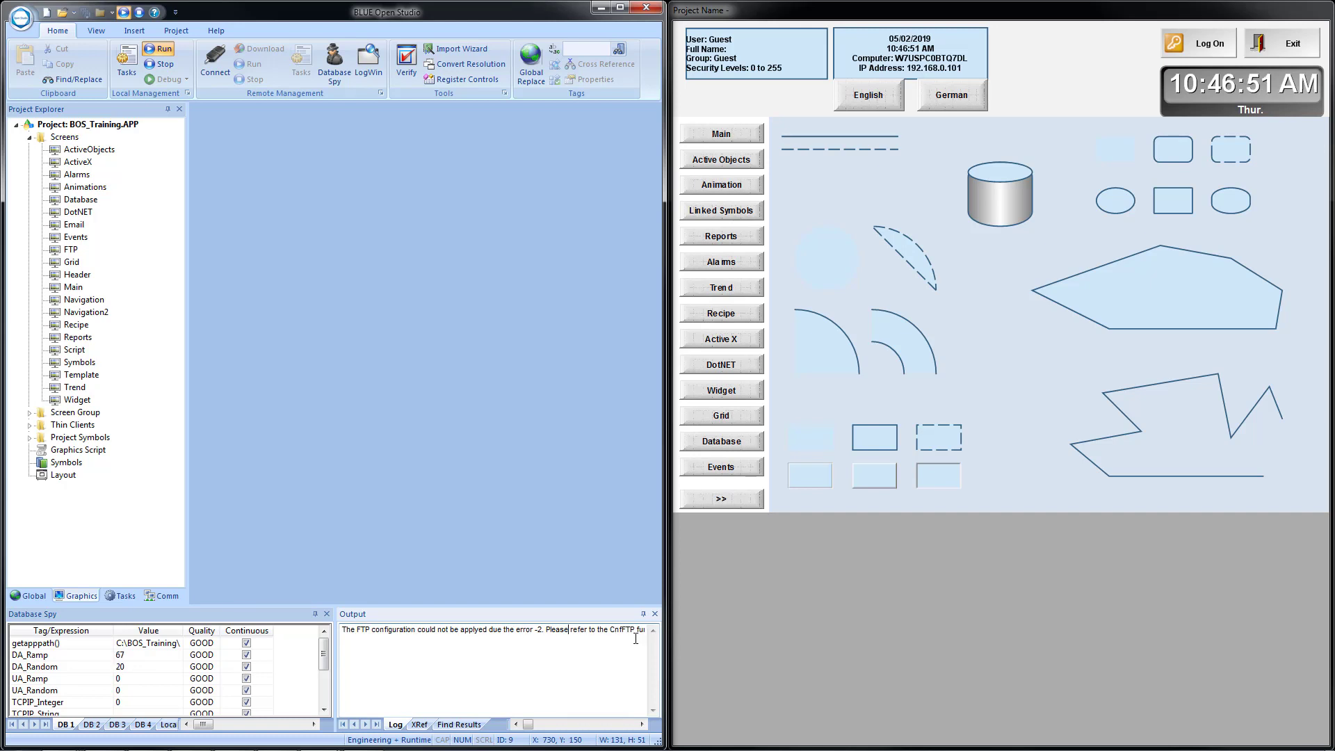
pyautogui.click(621, 8)
# Turn off 'Run the configuration when starting runtime' in the project's FTP Settings.
pyautogui.click(174, 31)
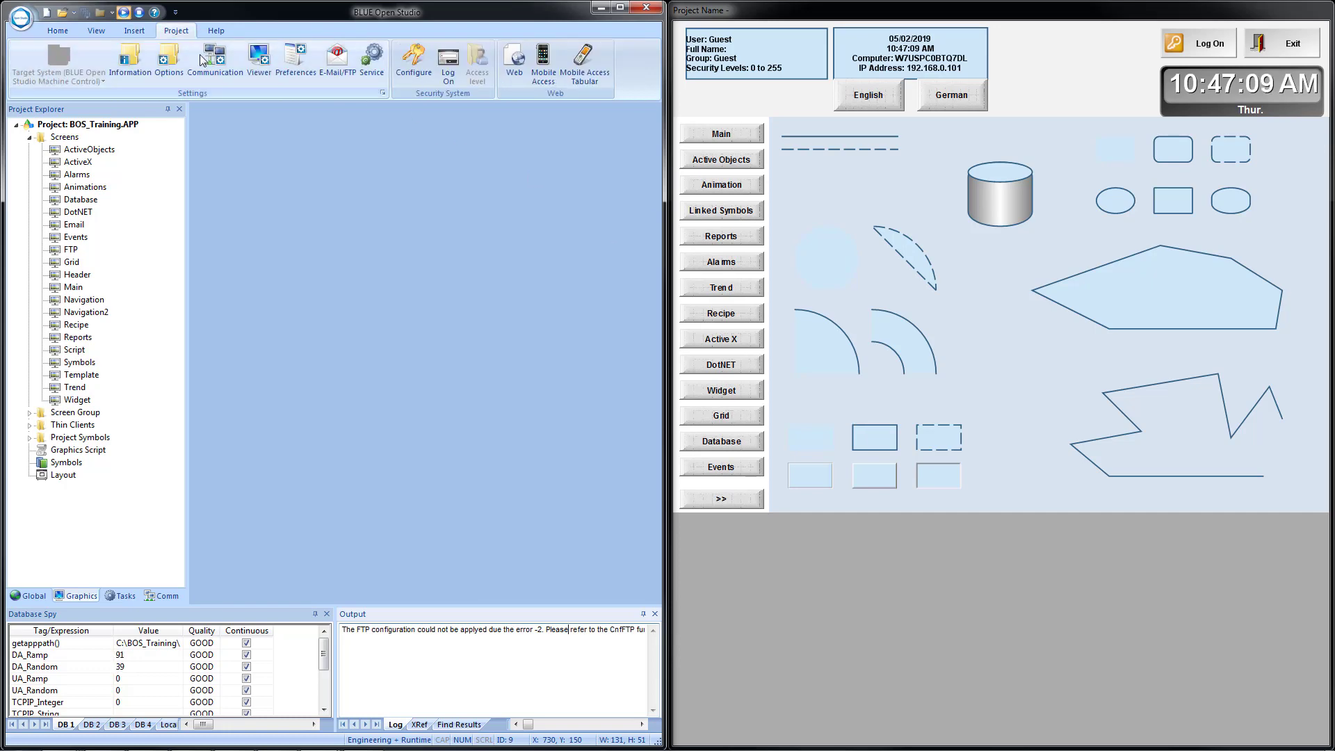
pyautogui.click(337, 61)
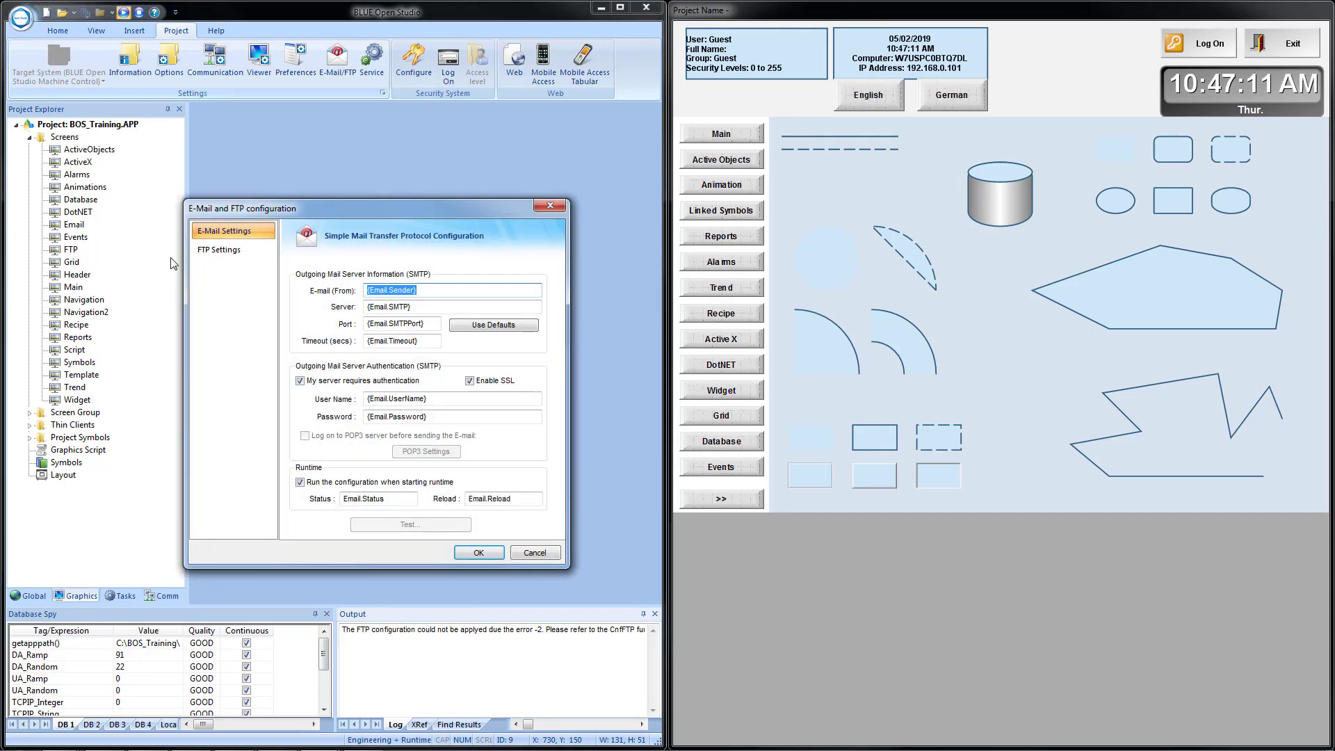
pyautogui.click(221, 251)
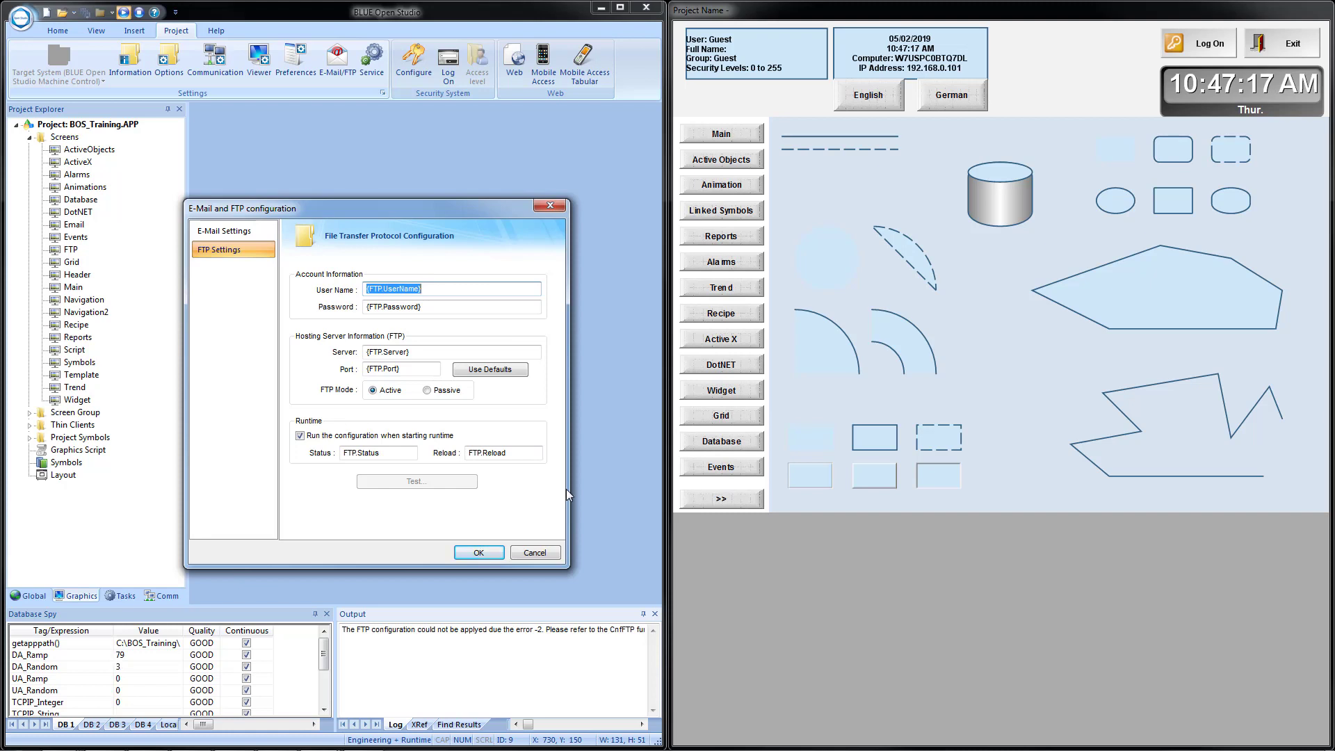
pyautogui.click(300, 435)
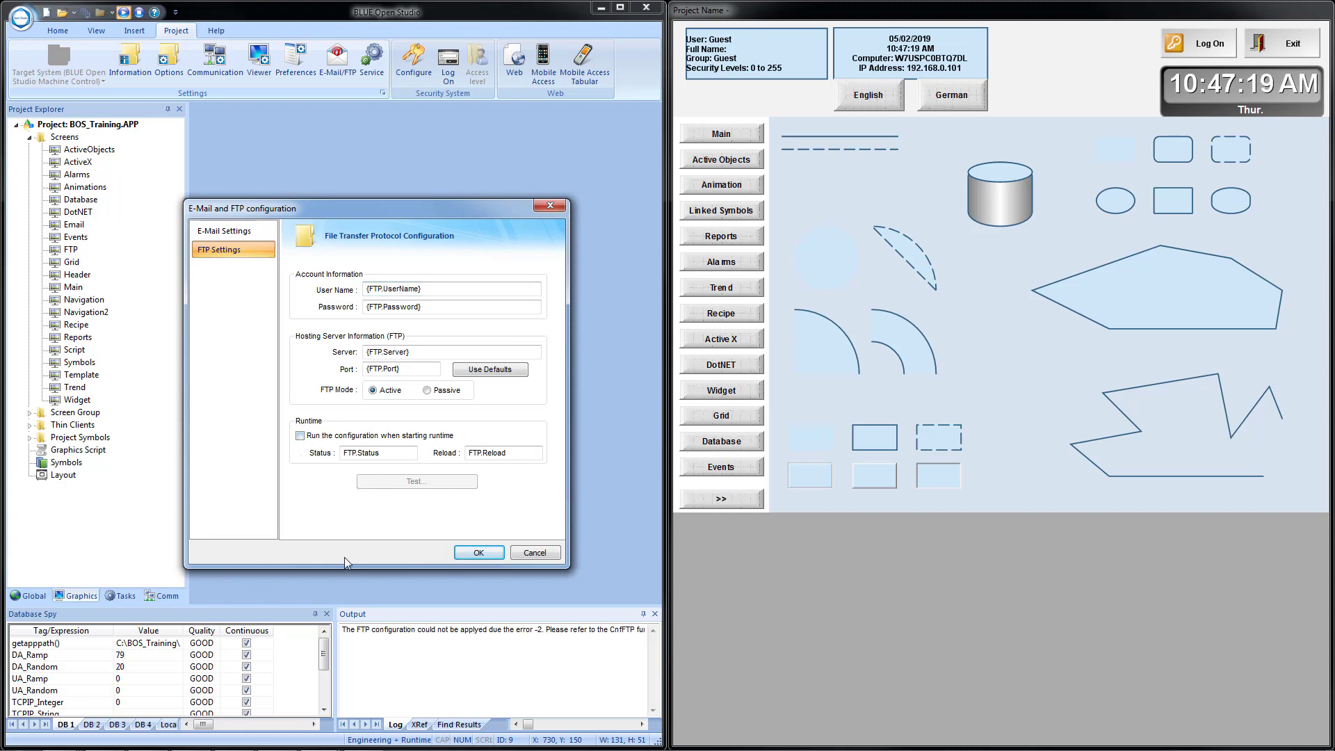
pyautogui.click(470, 553)
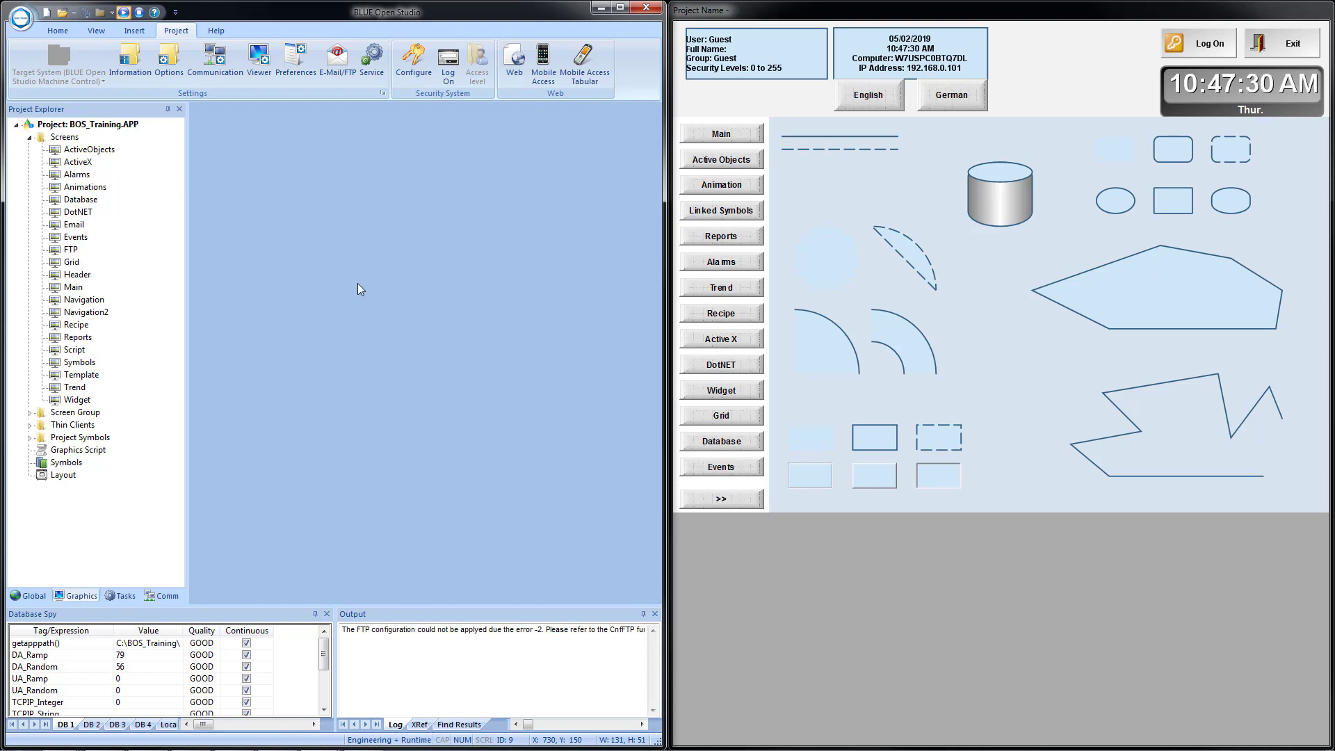
# On the runtime FTP screen, set the server to localhost and the port to 21.
pyautogui.click(722, 499)
pyautogui.click(711, 188)
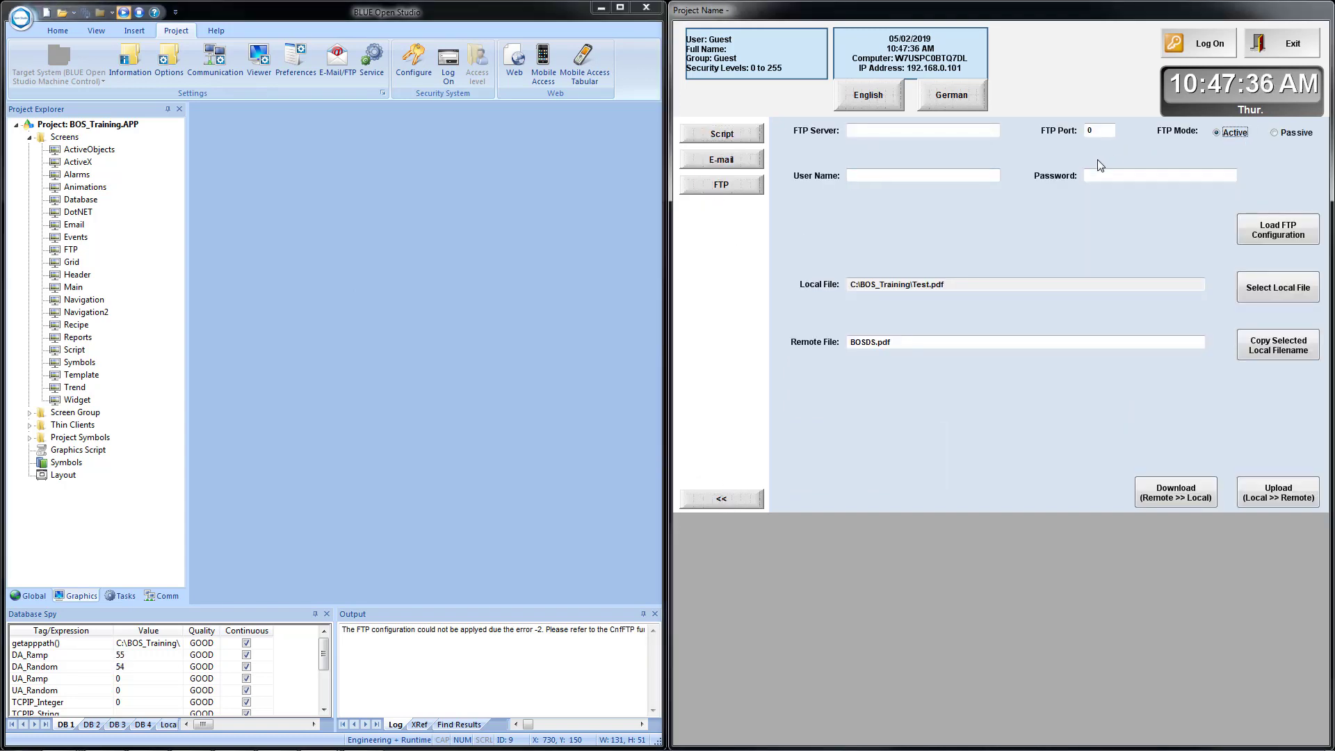
pyautogui.click(909, 135)
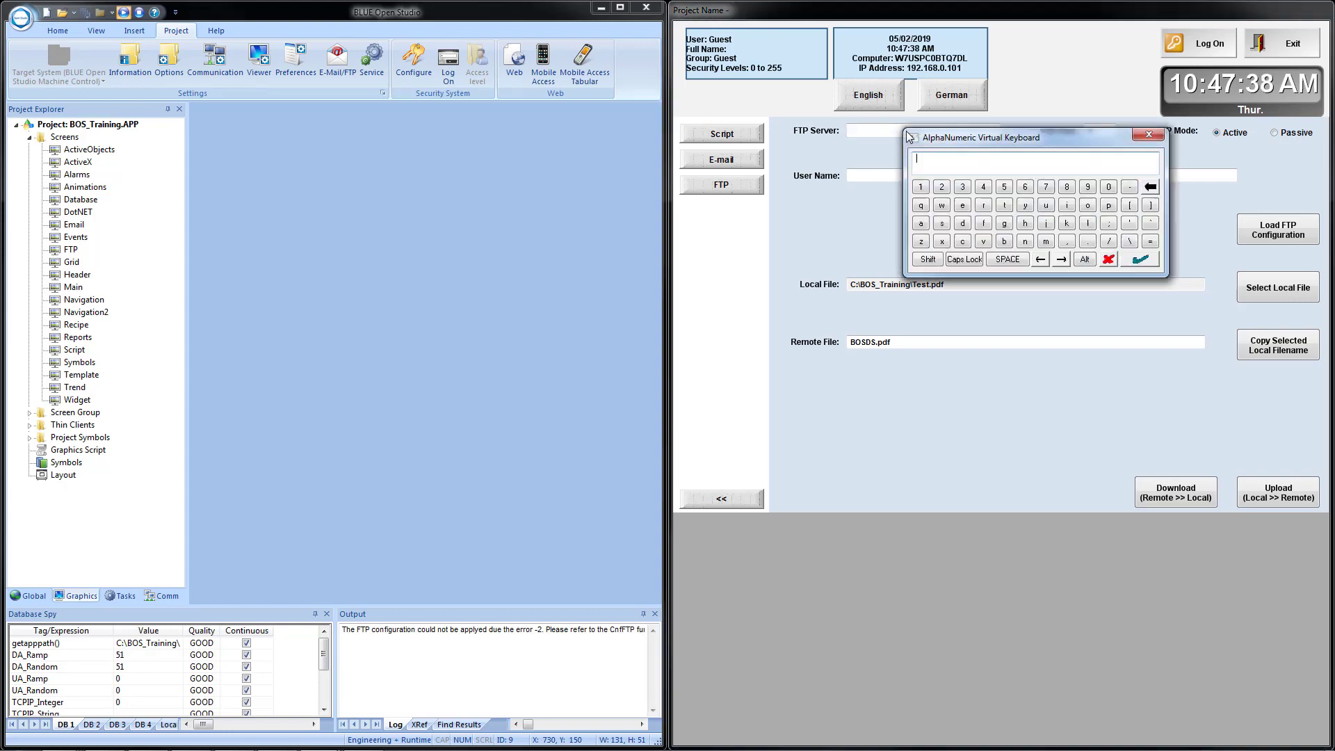
pyautogui.write('localhost')
pyautogui.press('Return')
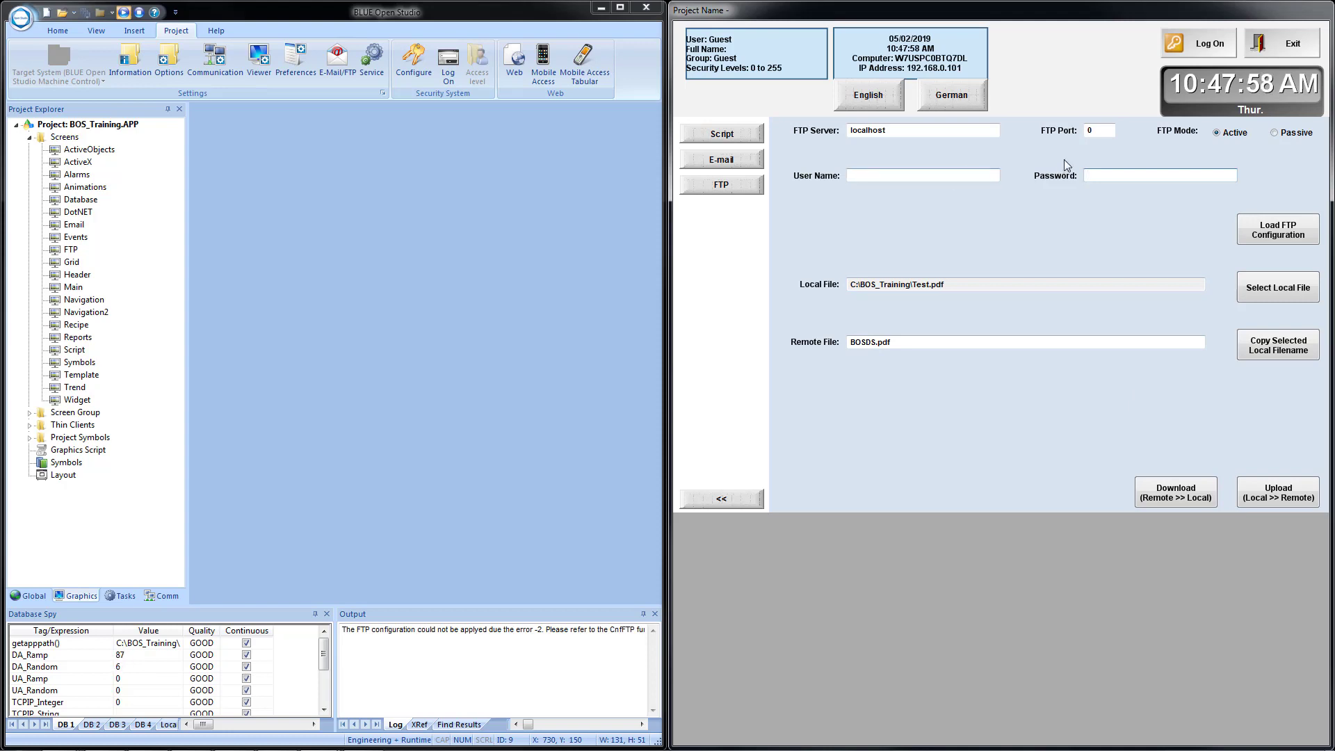
pyautogui.click(1098, 131)
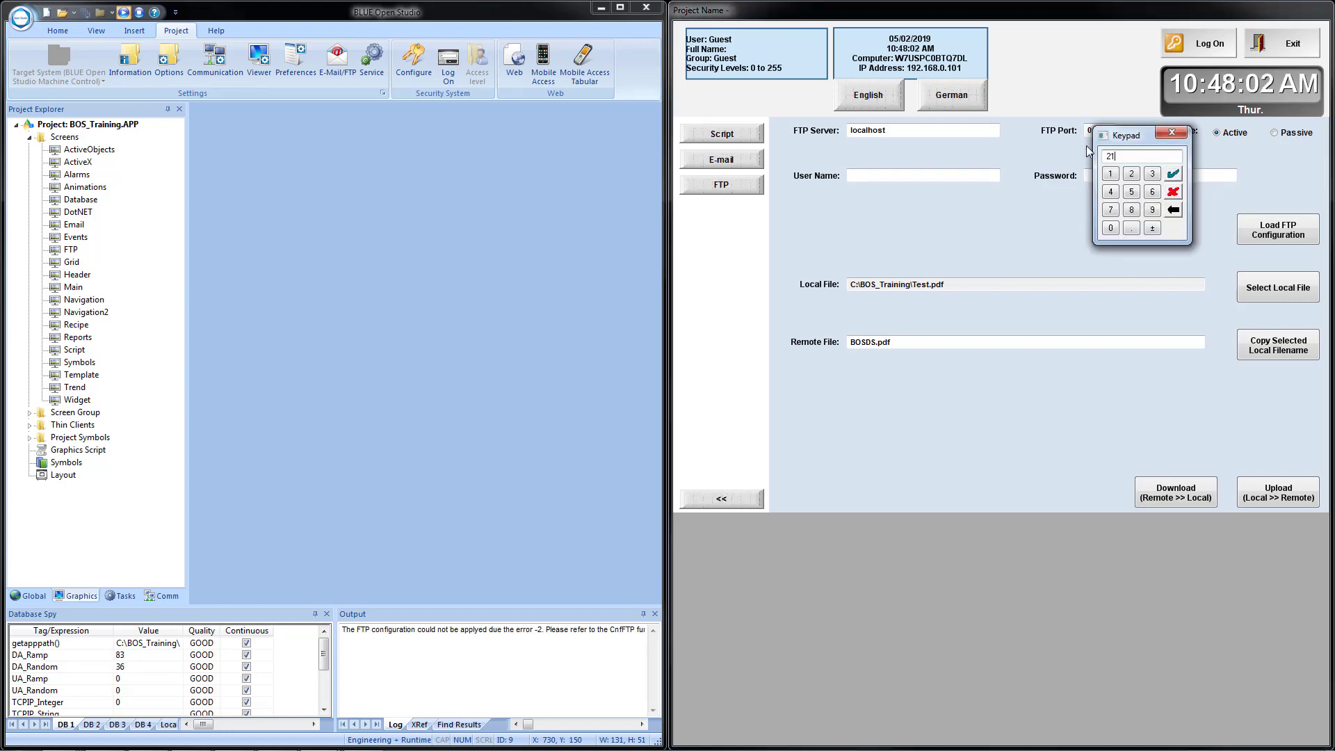
pyautogui.write('21')
pyautogui.press('Return')
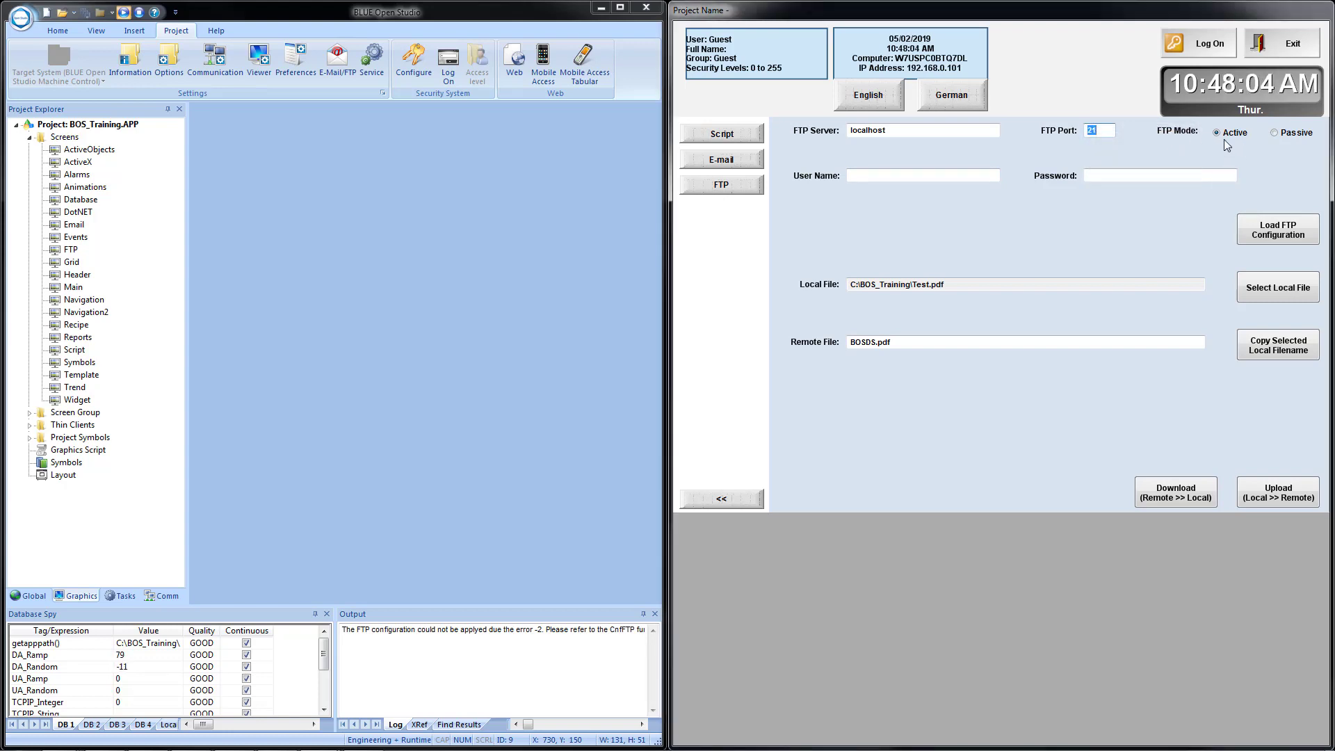
# Enter the FTP user name and password, then minimize the editor and launch FileZilla Server.
pyautogui.click(865, 175)
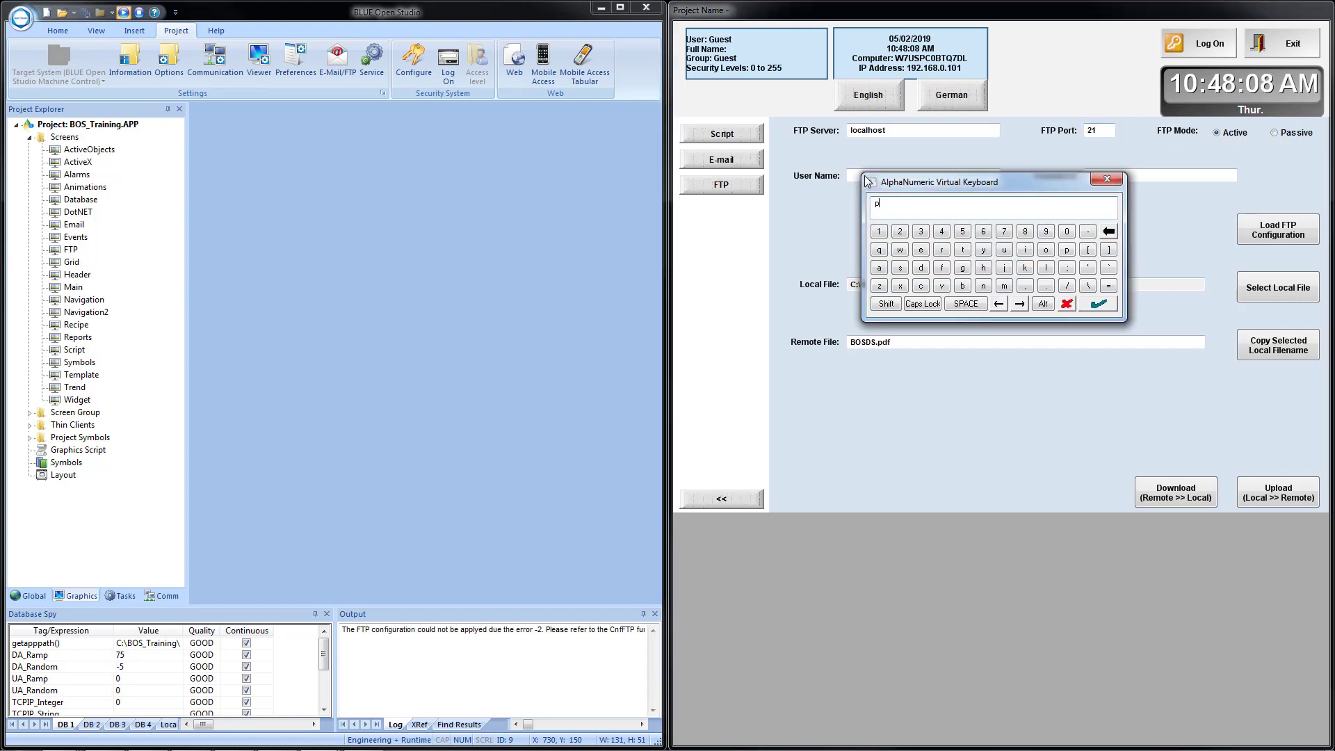
pyautogui.press('Return')
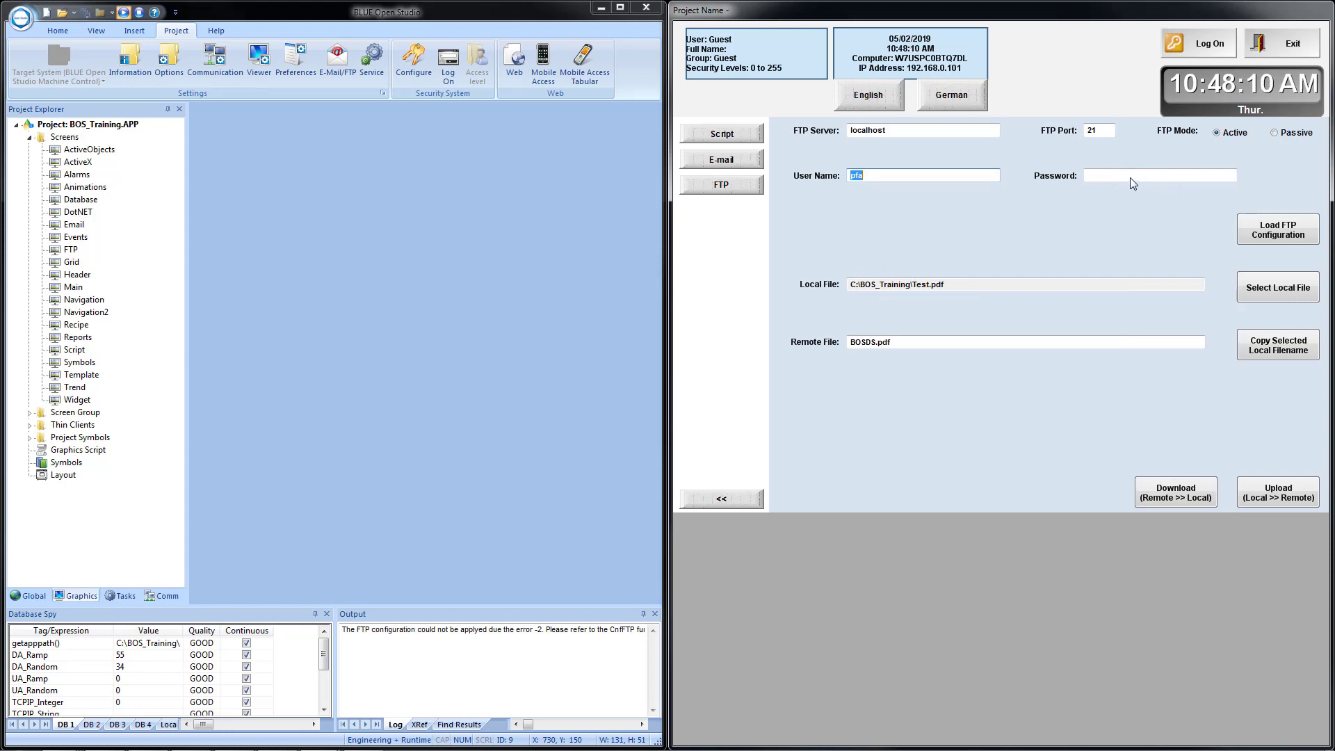
pyautogui.click(1130, 178)
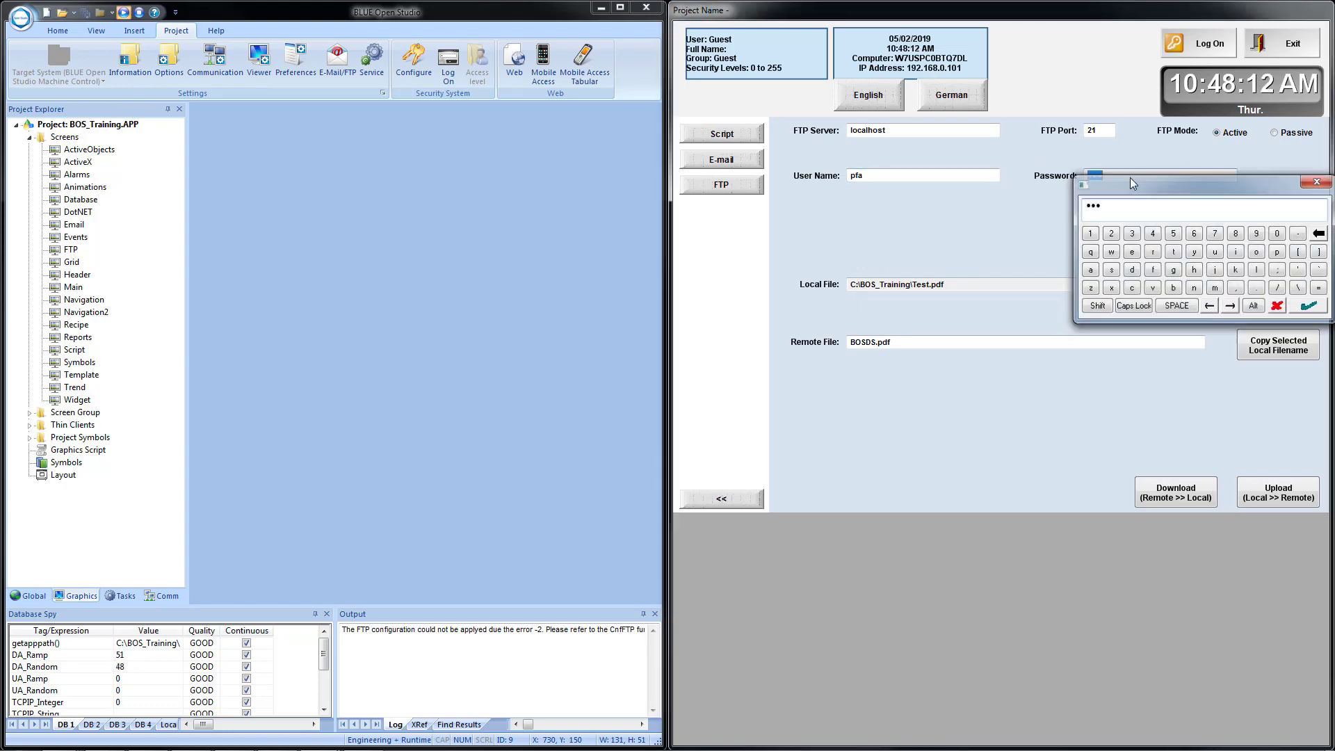
pyautogui.press('Return')
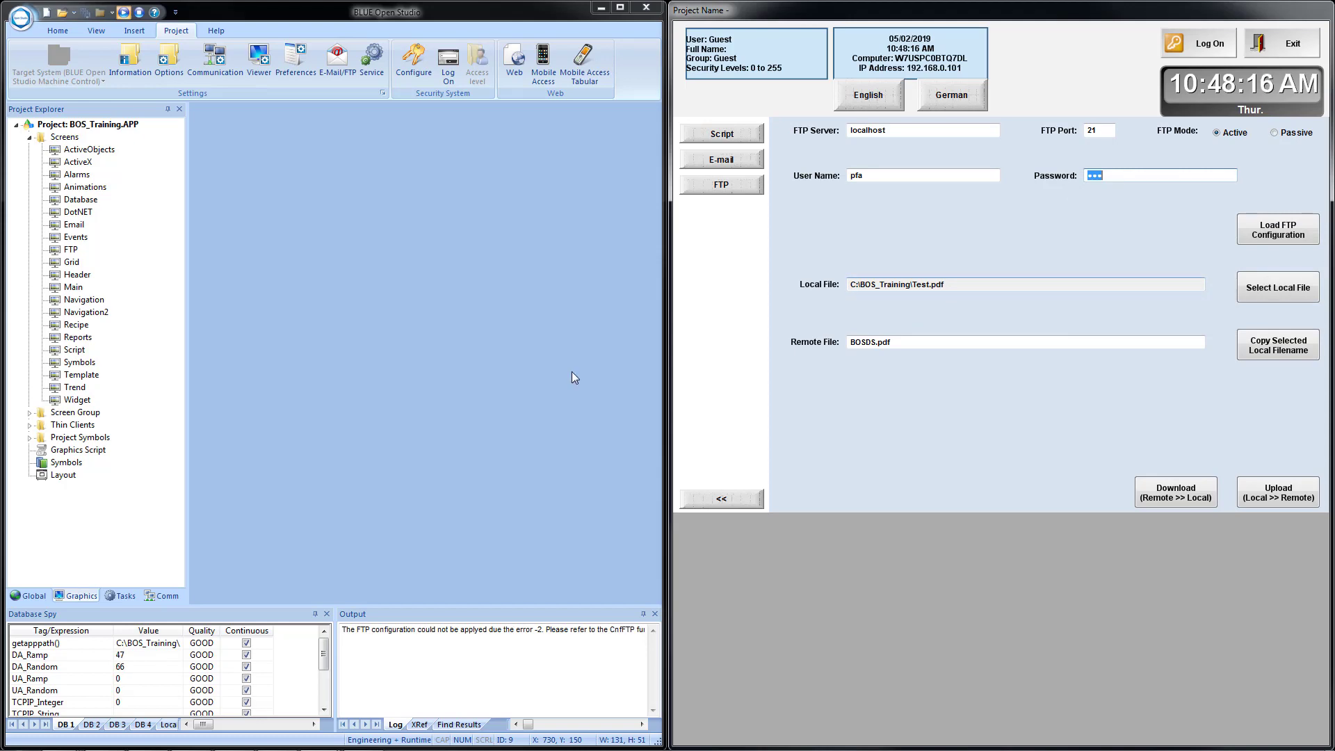
pyautogui.click(602, 8)
pyautogui.doubleClick(26, 163)
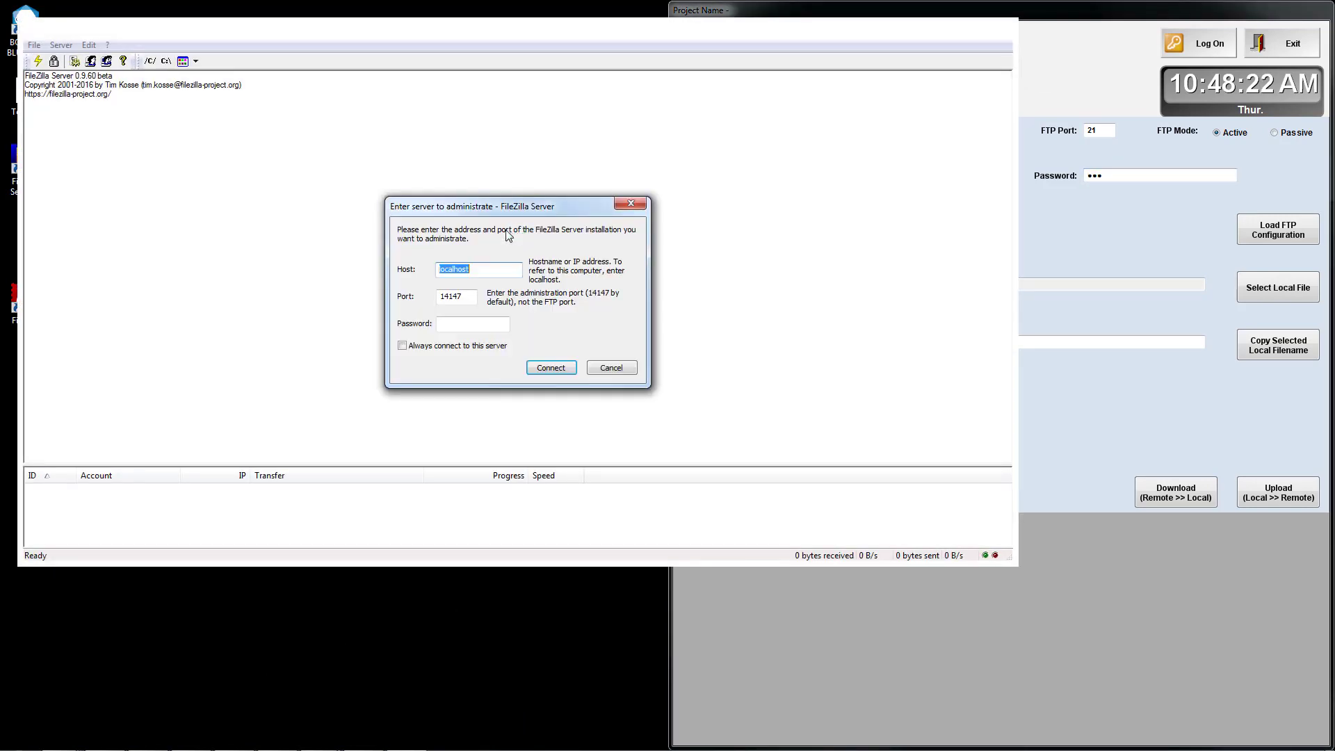
# Connect the FileZilla Server admin interface to localhost and dock it on the left half.
pyautogui.click(551, 368)
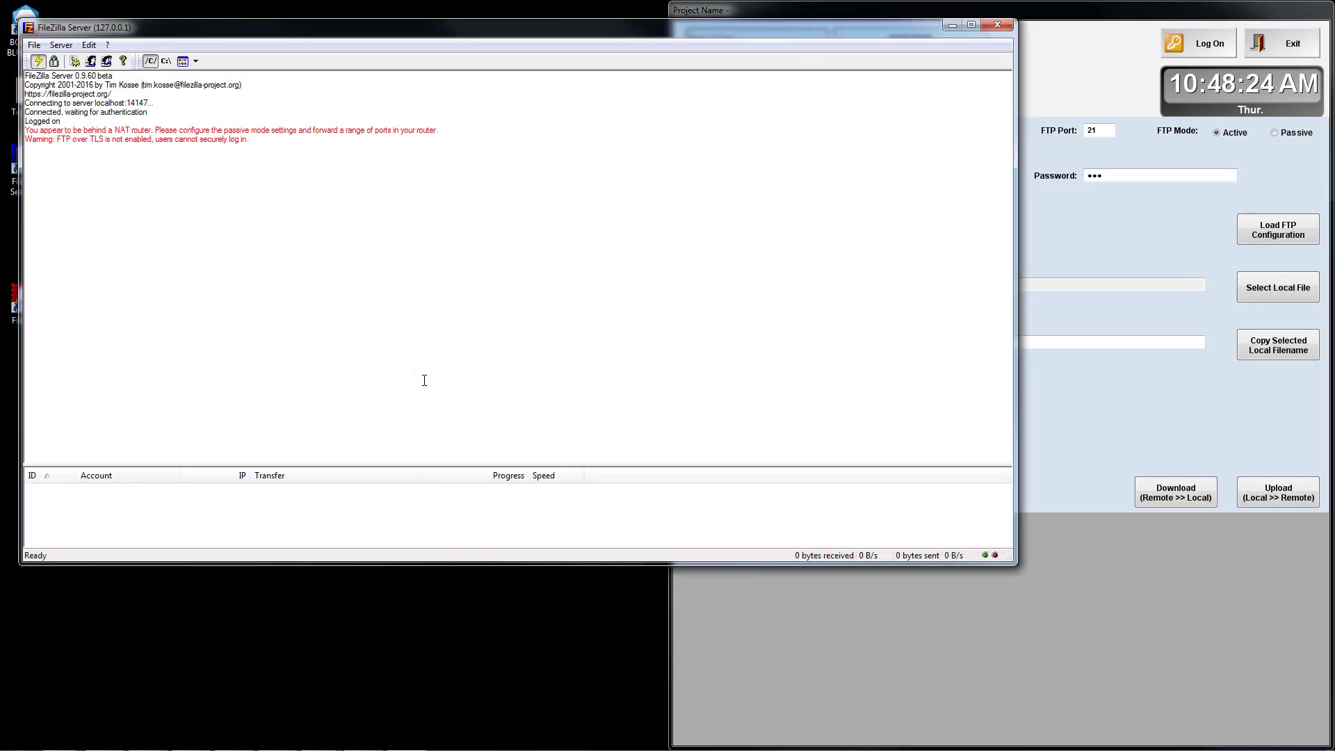
pyautogui.press('super+Left')
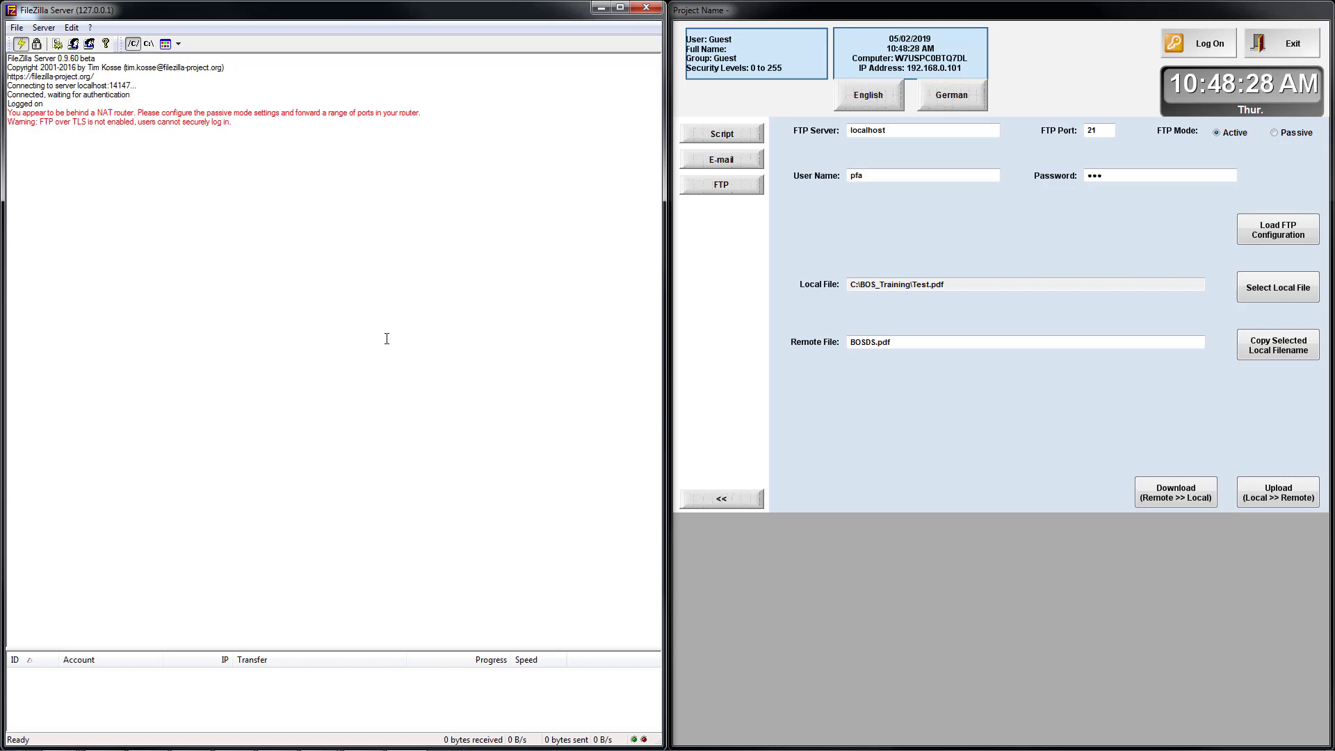
pyautogui.press('super+e')
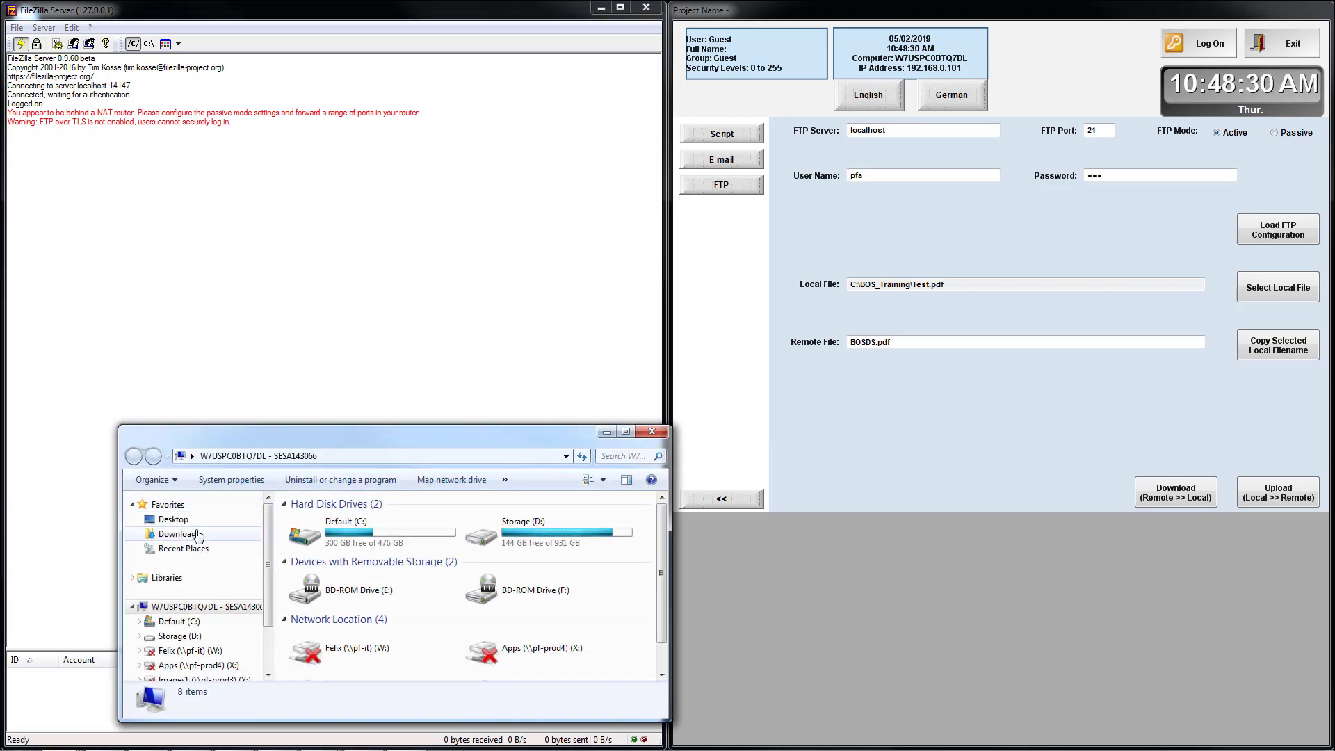
# Delete Test.pdf from the Desktop and BOSDS.pdf from Downloads.
pyautogui.click(177, 519)
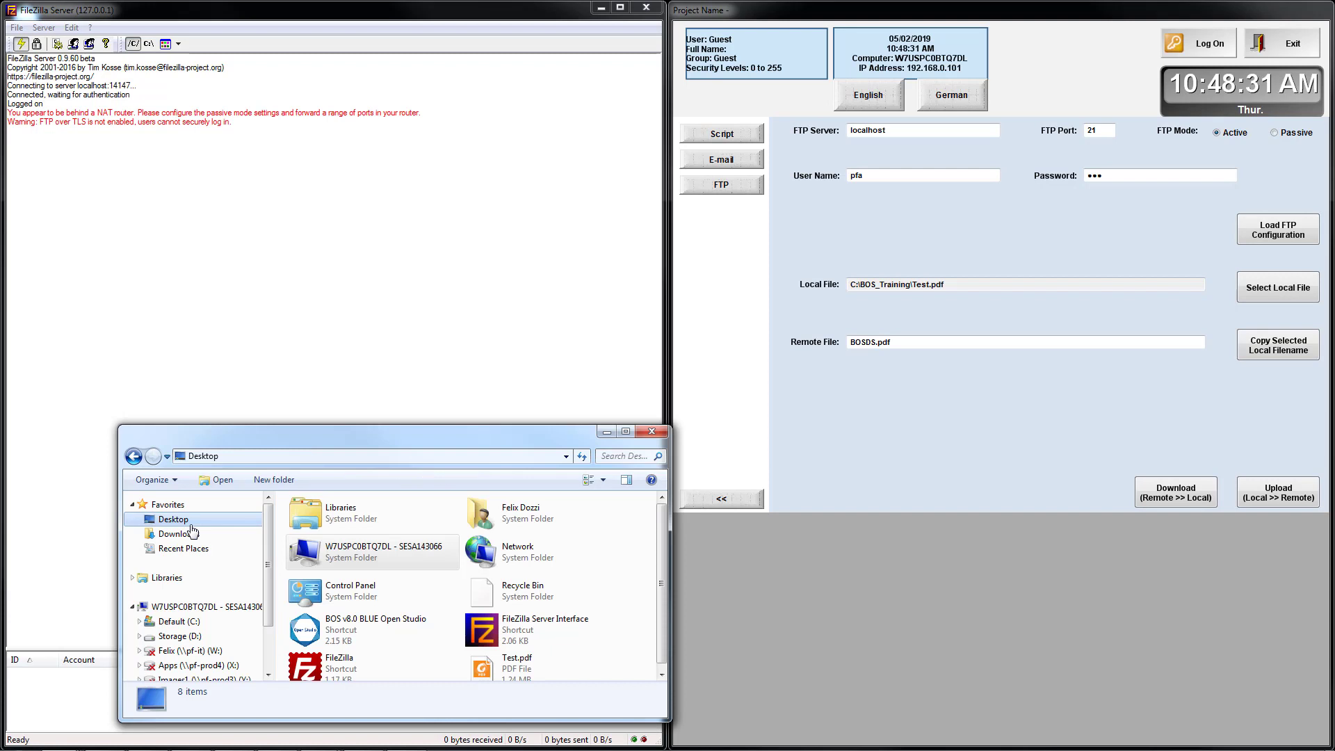
pyautogui.click(507, 669)
pyautogui.press('Delete')
pyautogui.press('Return')
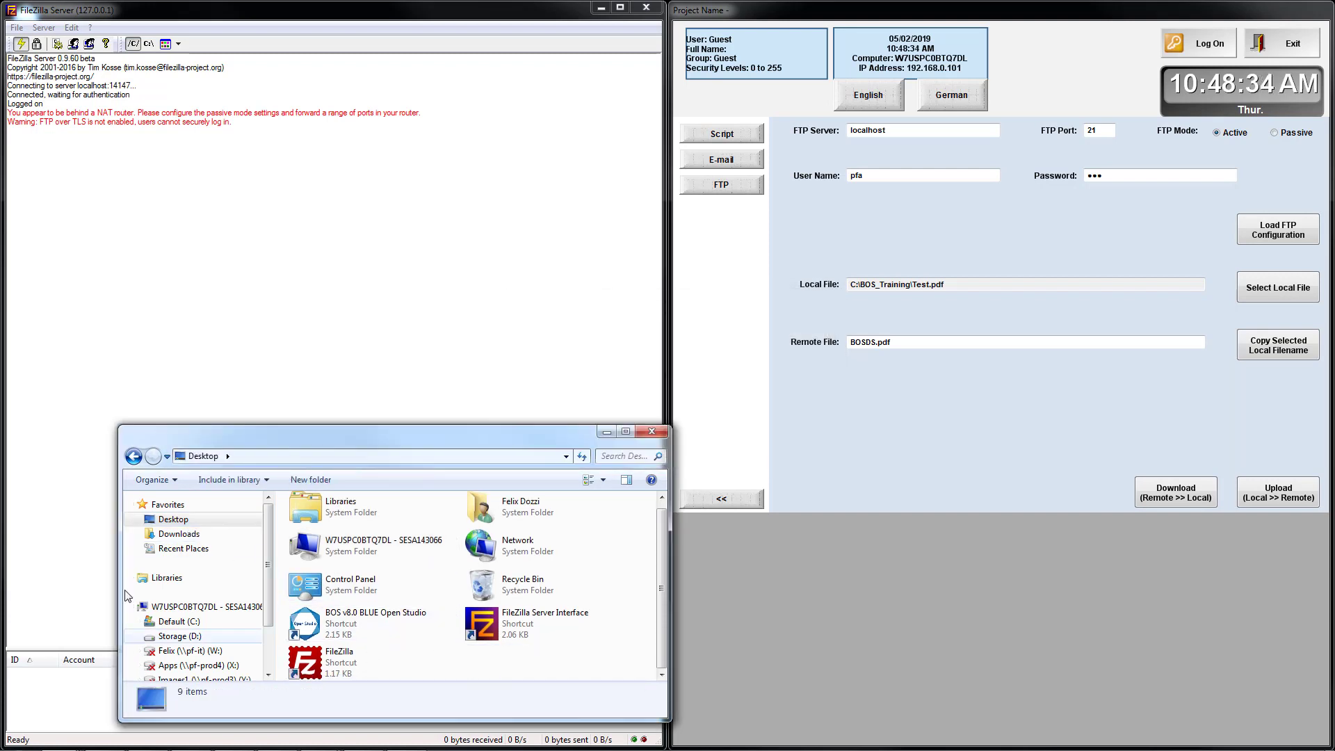
pyautogui.click(174, 534)
pyautogui.click(348, 520)
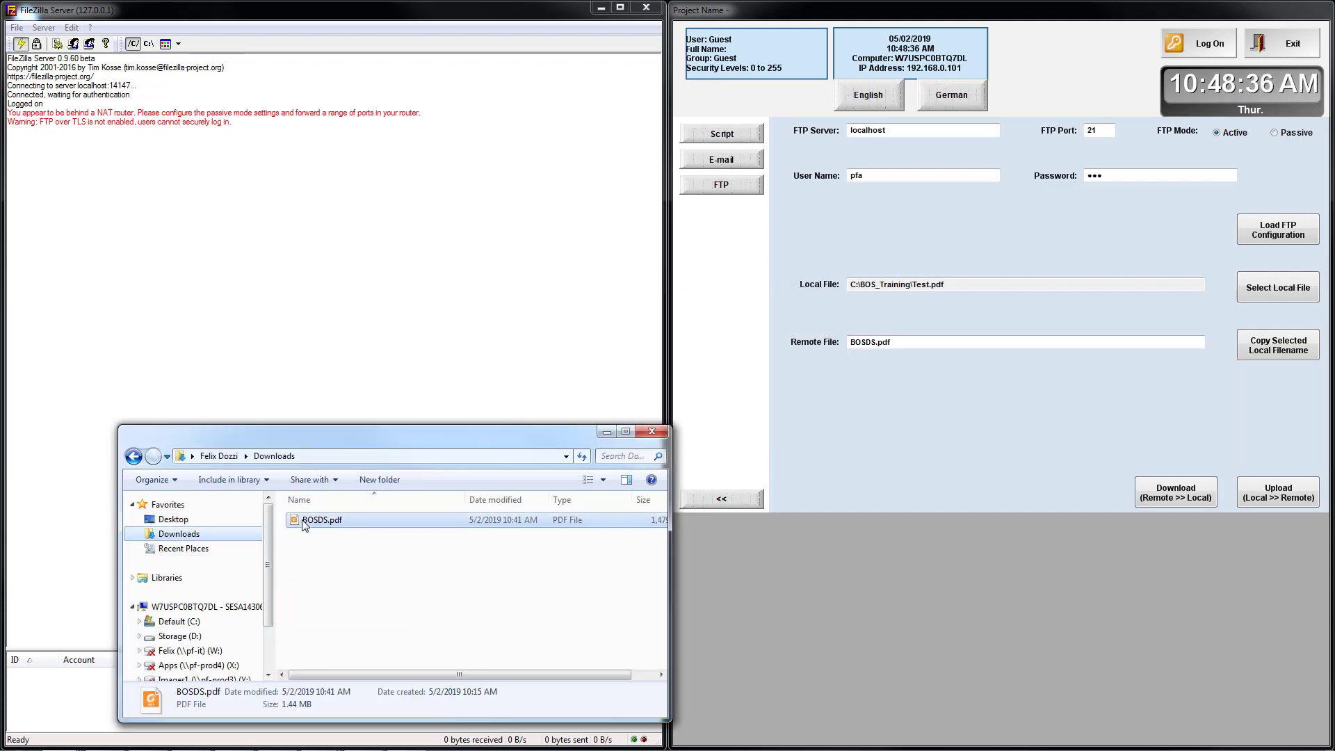
pyautogui.press('Delete')
pyautogui.press('Return')
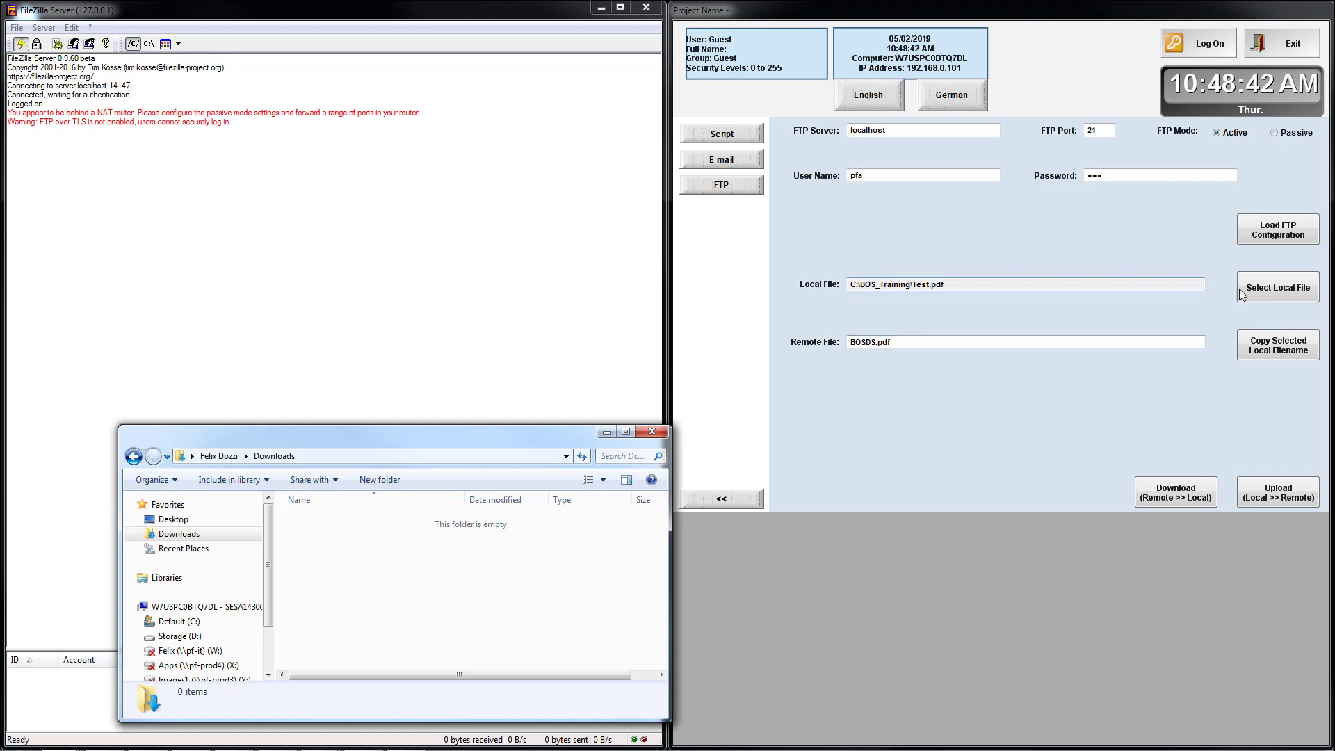
# Select C:\BOS_Training\BOSDS.pdf as the local file.
pyautogui.click(1281, 295)
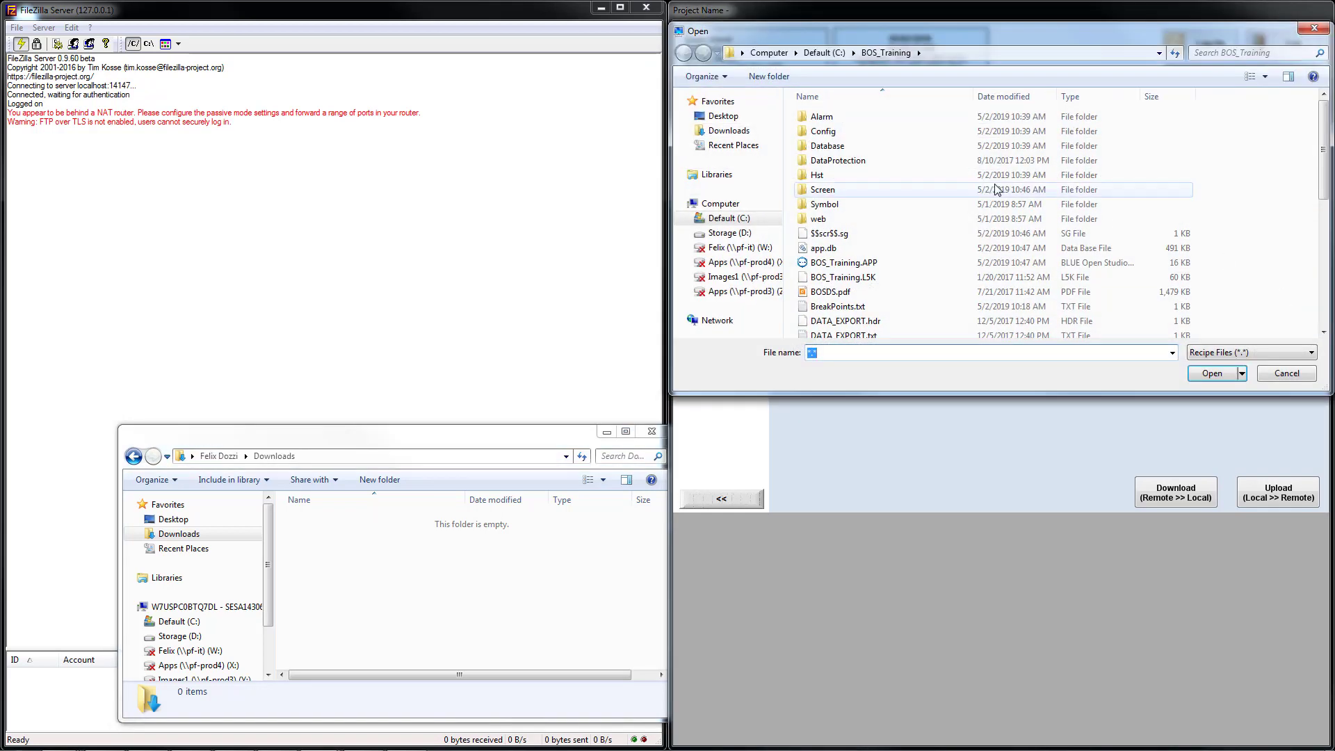
pyautogui.click(833, 292)
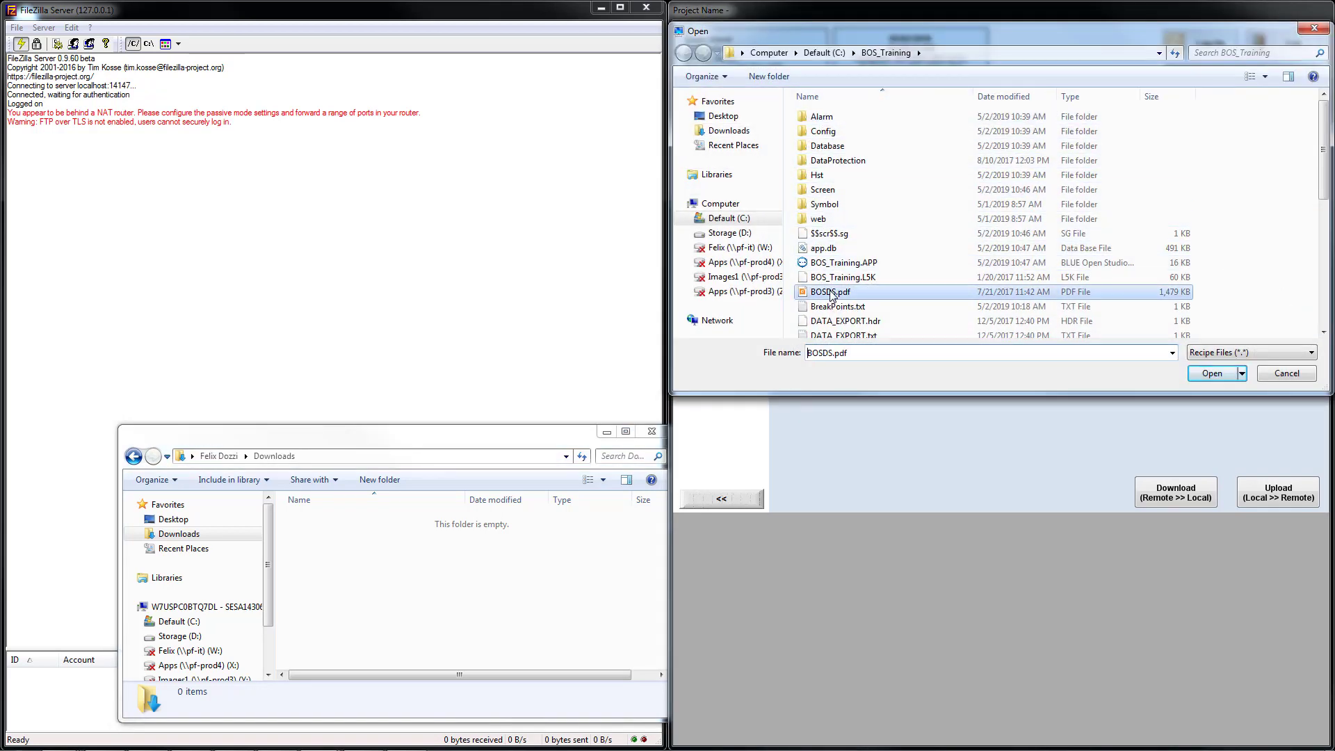
pyautogui.click(1211, 374)
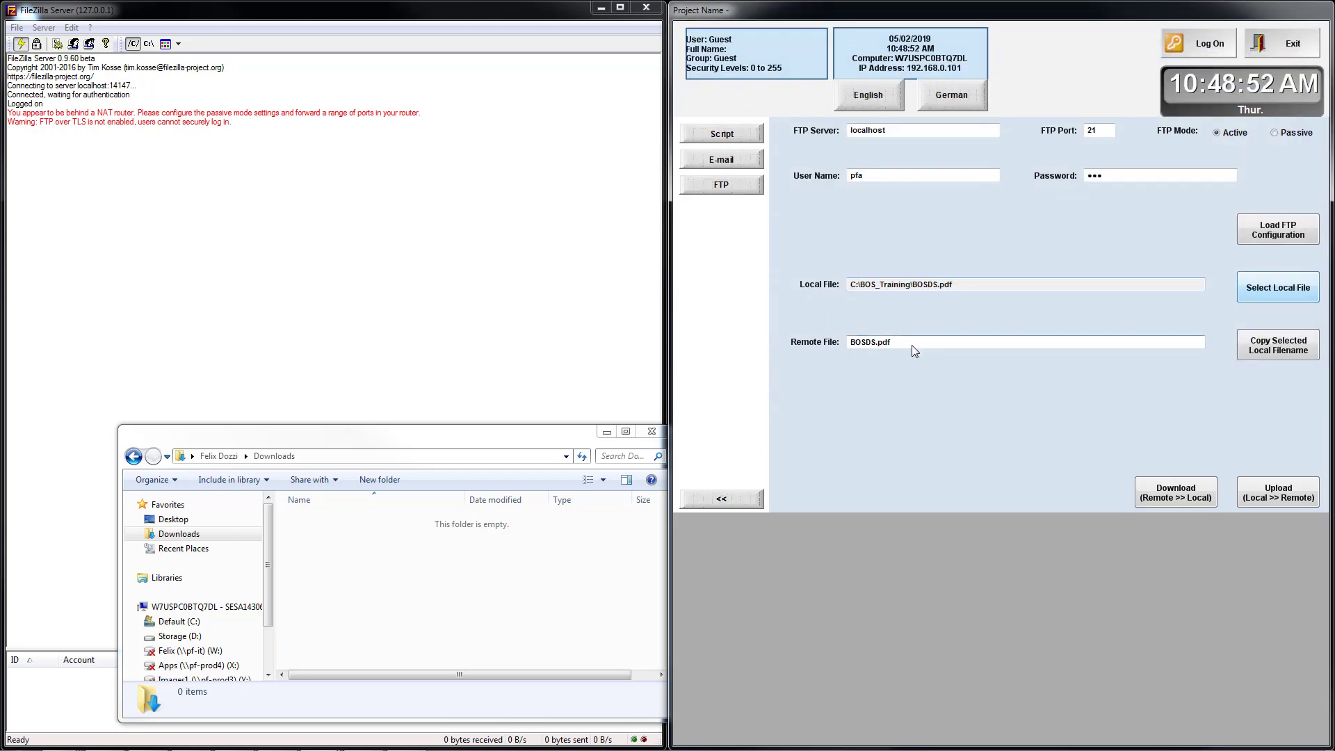
pyautogui.click(874, 346)
# Load the FTP configuration and upload BOSDS.pdf to the server.
pyautogui.click(1277, 236)
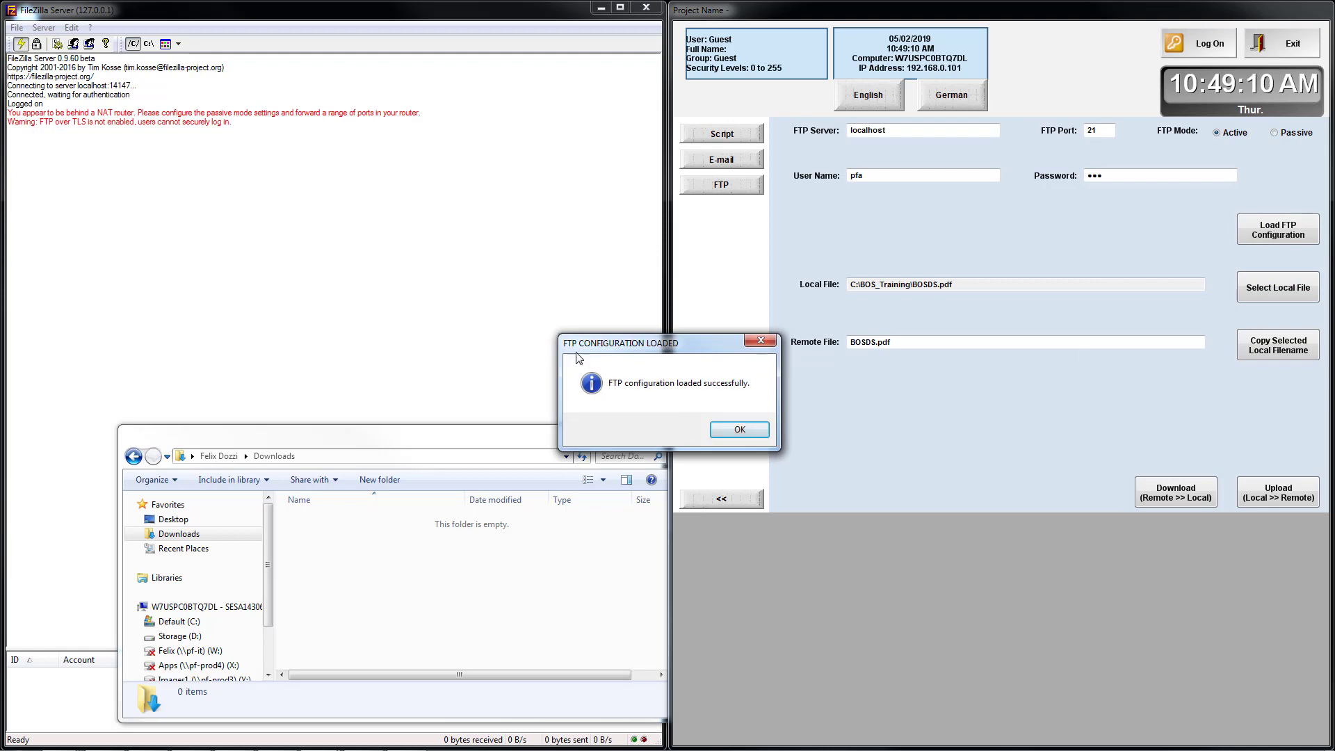
pyautogui.click(730, 432)
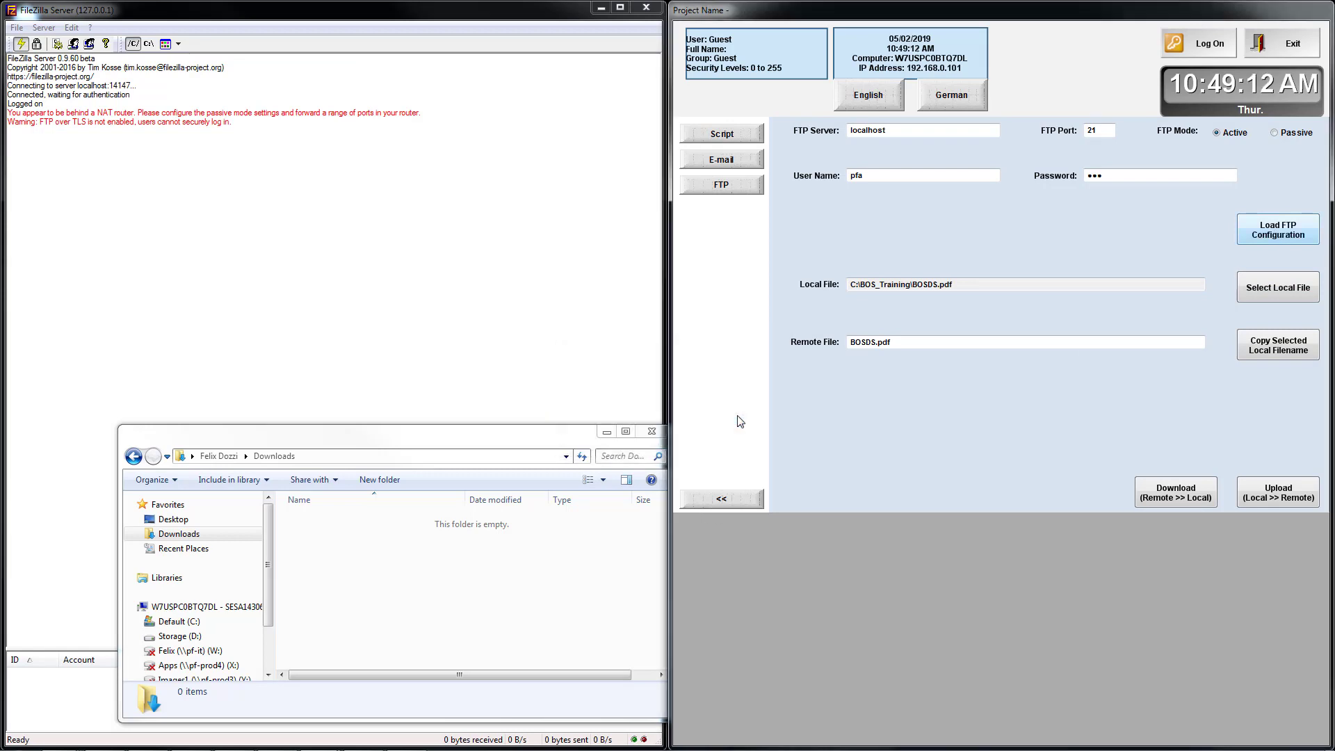
pyautogui.click(1287, 498)
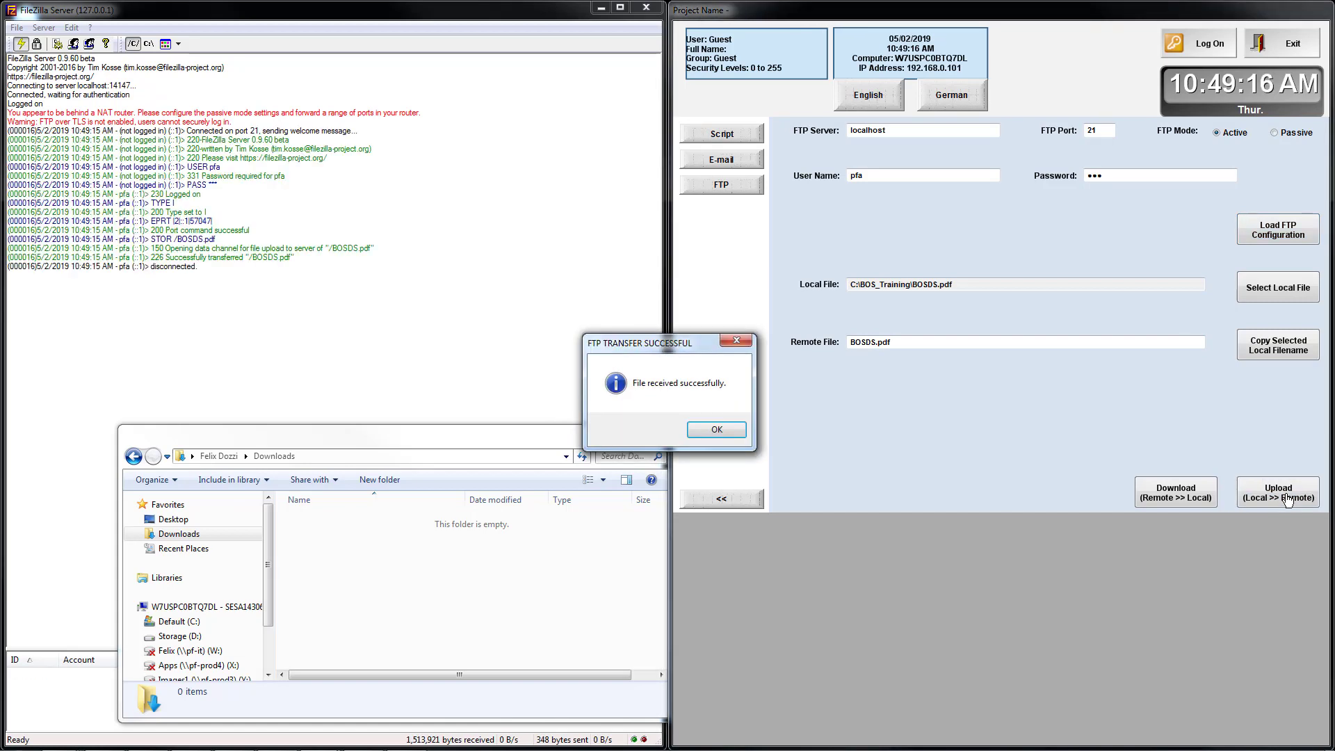
pyautogui.click(696, 430)
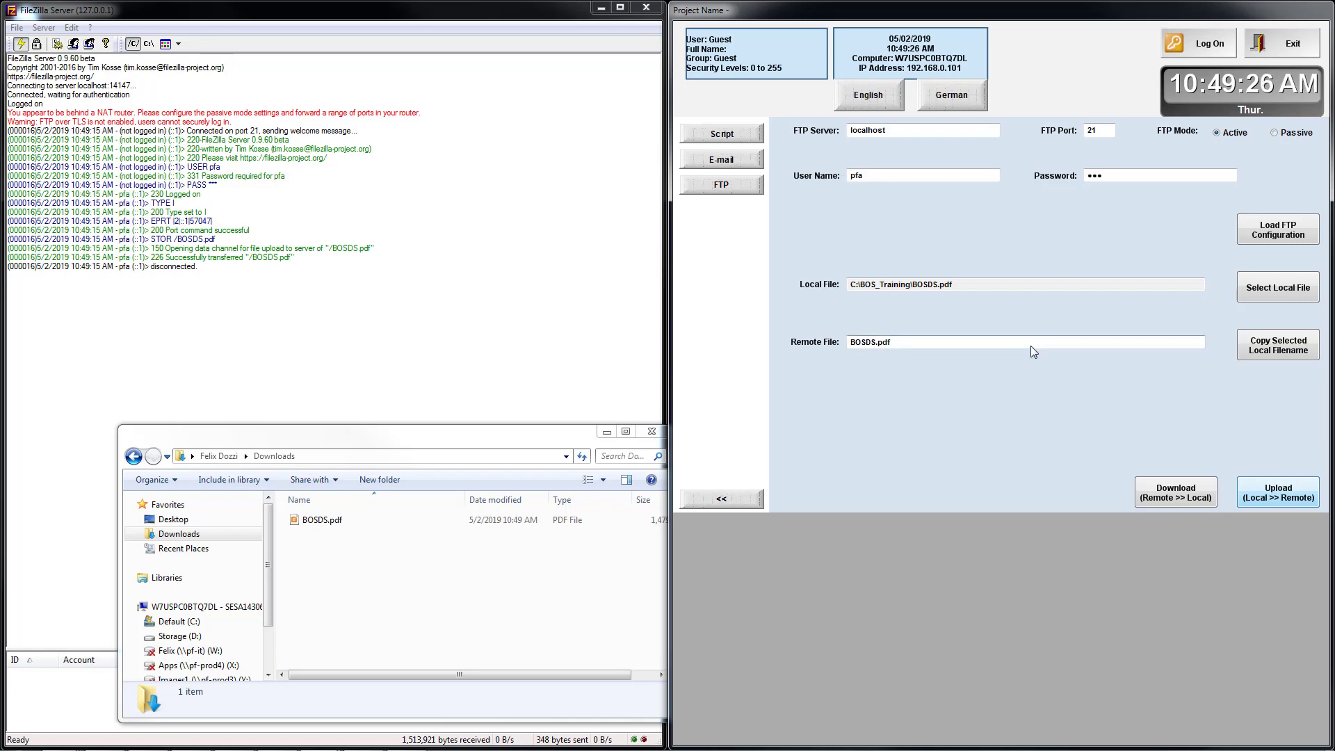
# Delete the old Test.pdf from C:\BOS_Training in the local file picker.
pyautogui.click(1296, 296)
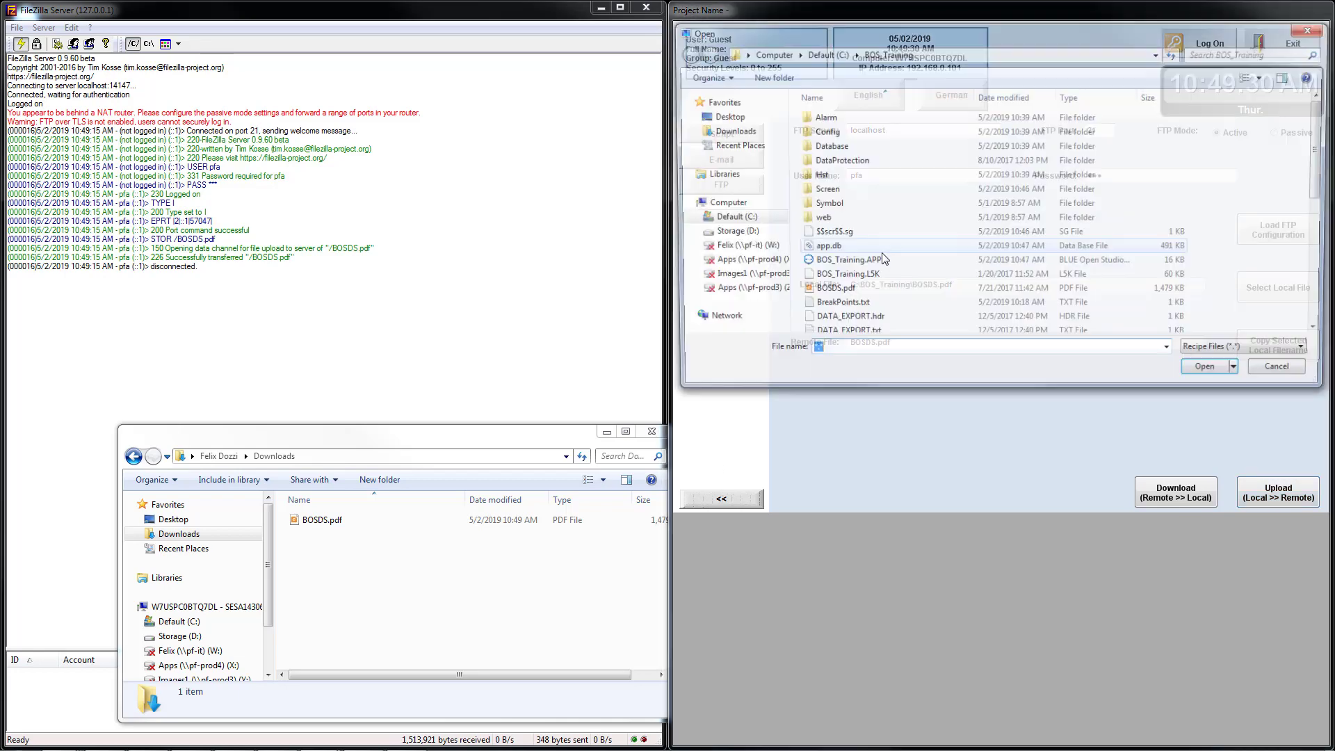
pyautogui.click(846, 308)
pyautogui.scroll(-5, 848, 317)
pyautogui.click(828, 243)
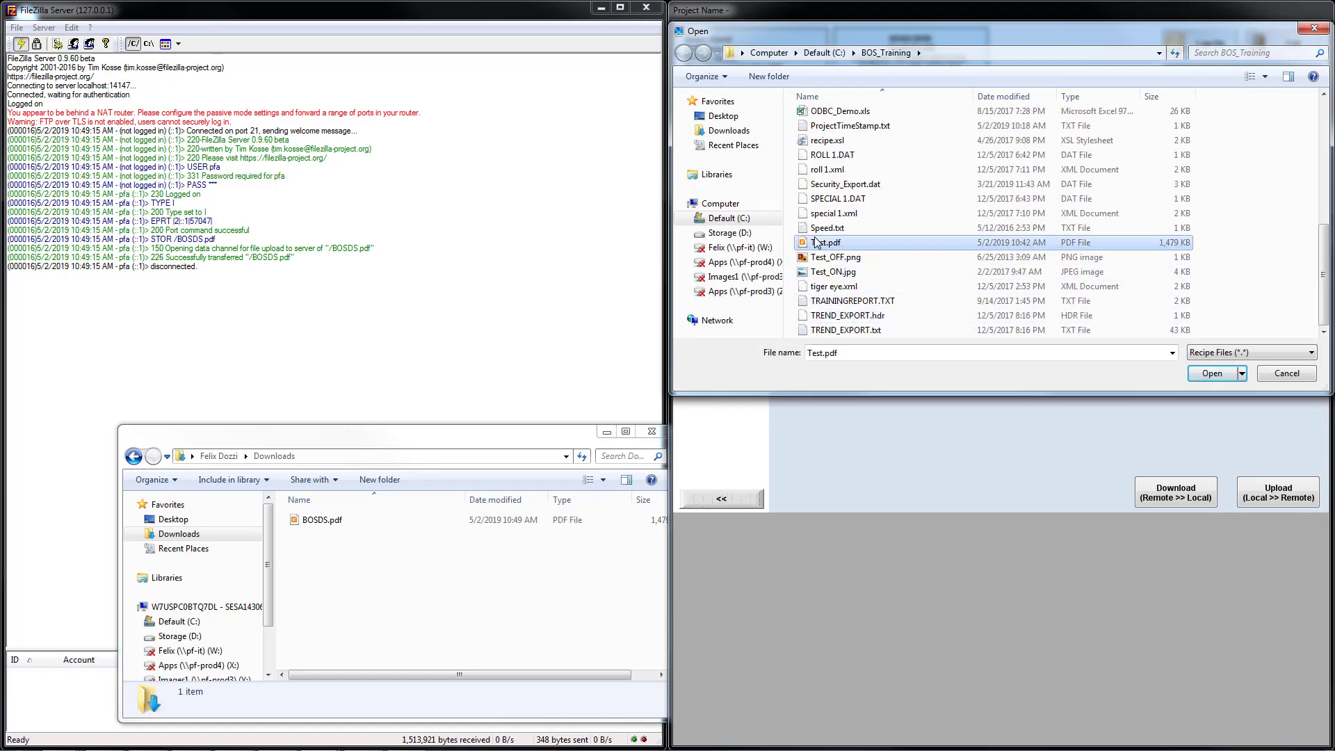
pyautogui.press('Delete')
pyautogui.press('Return')
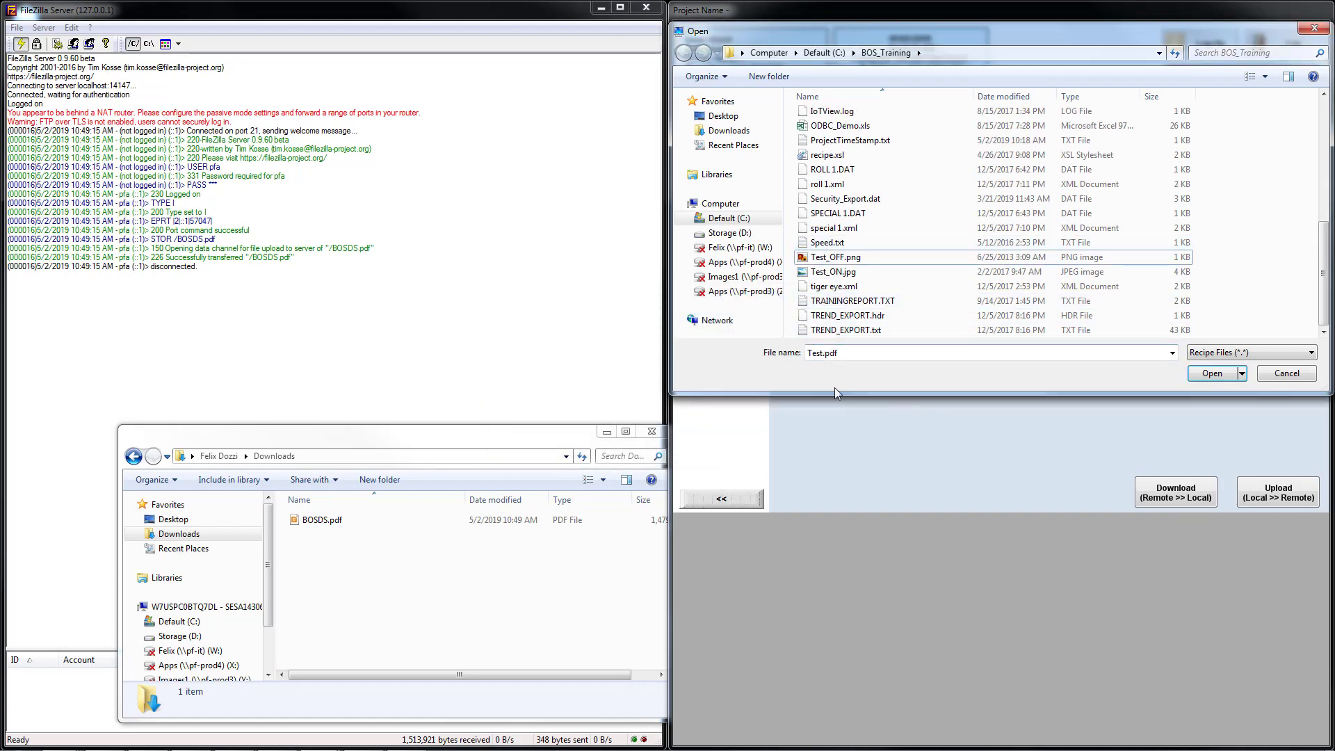
pyautogui.click(1216, 379)
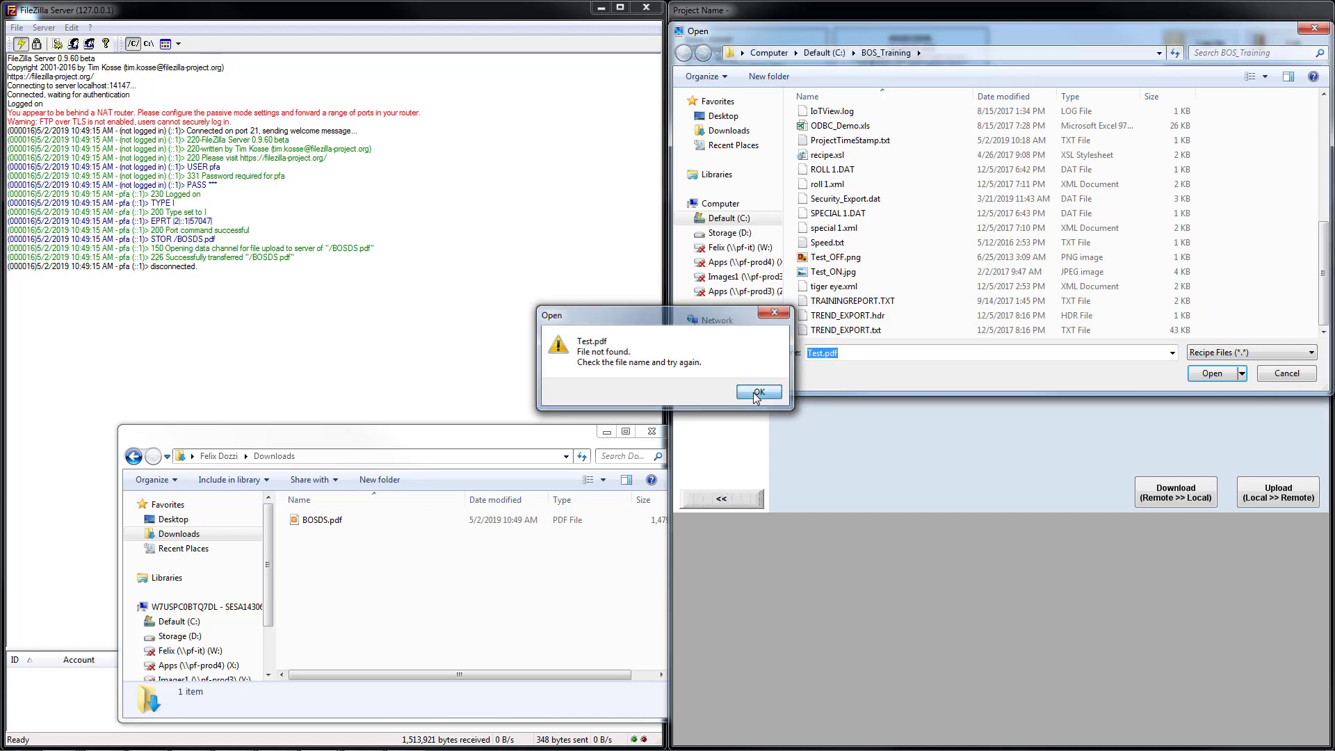
pyautogui.click(759, 392)
# Set the local file name to Test.pdf in C:\BOS_Training.
pyautogui.click(839, 303)
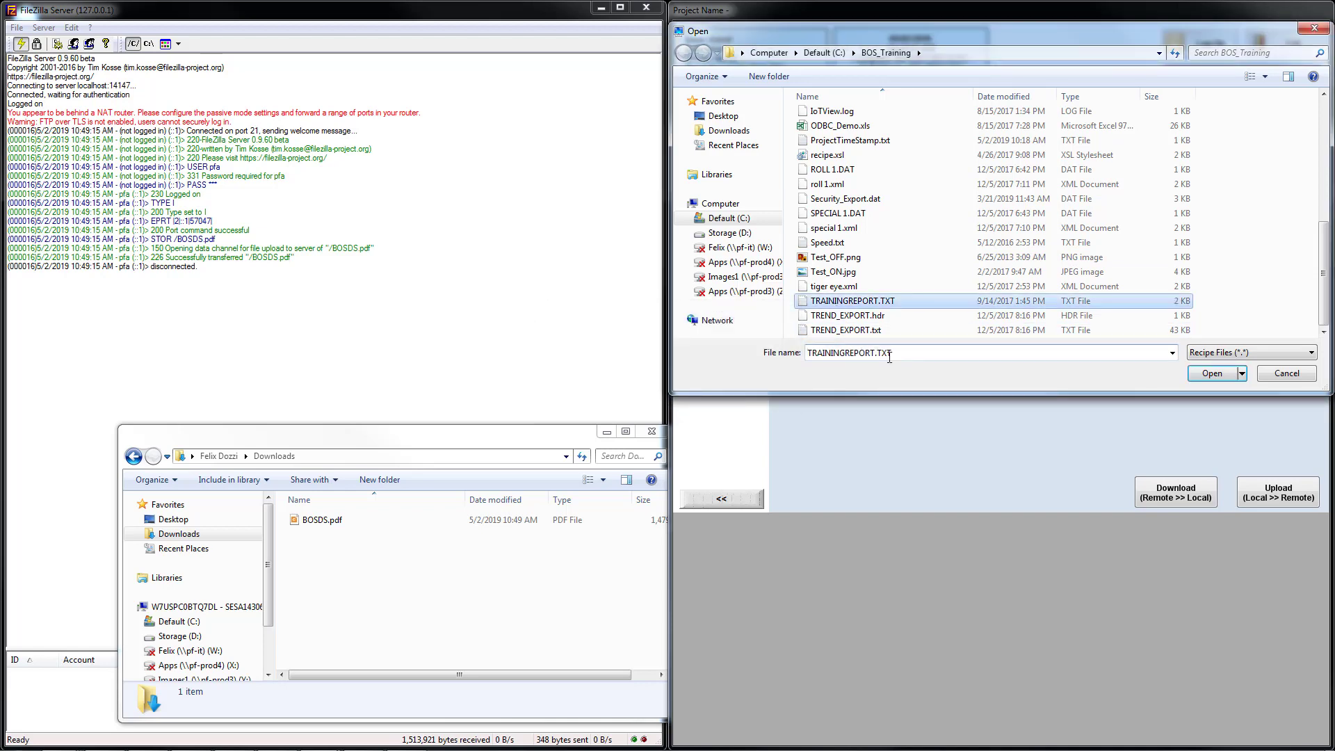
pyautogui.doubleClick(862, 352)
pyautogui.press('BackSpace')
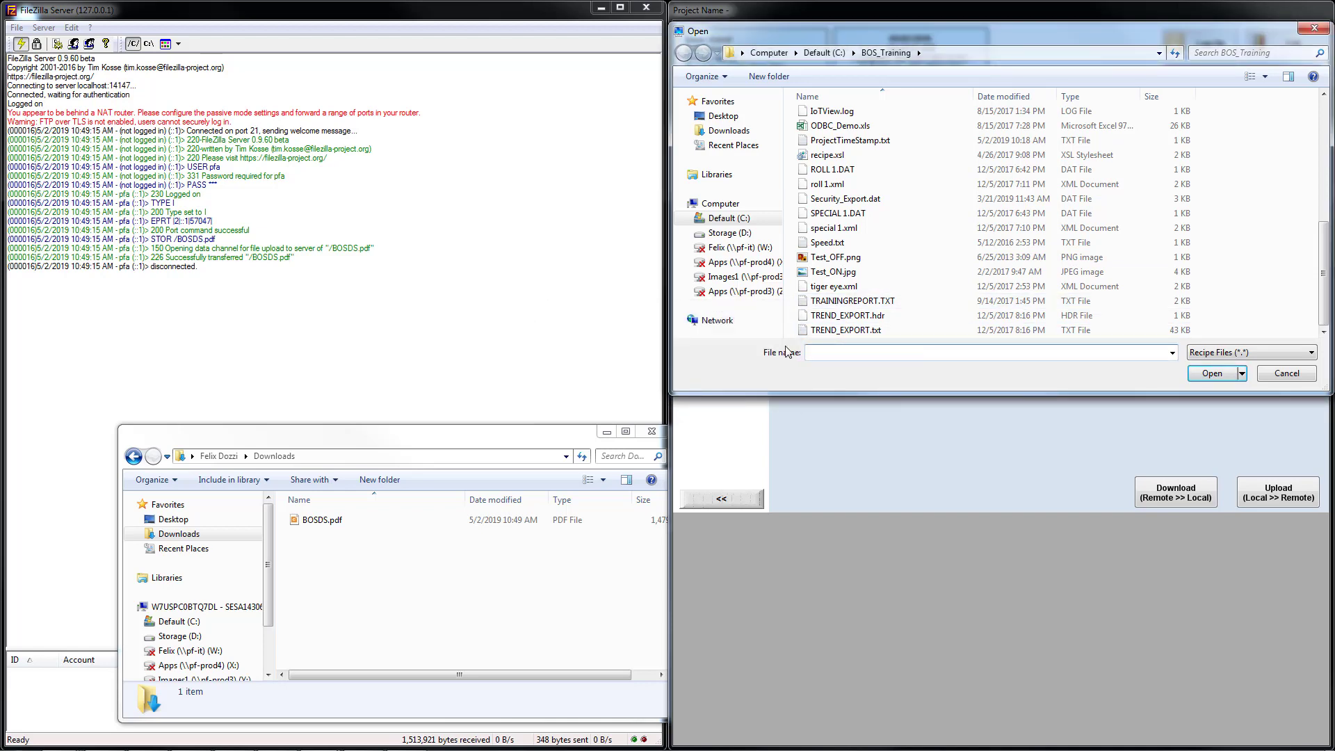
pyautogui.write('Test.pdf')
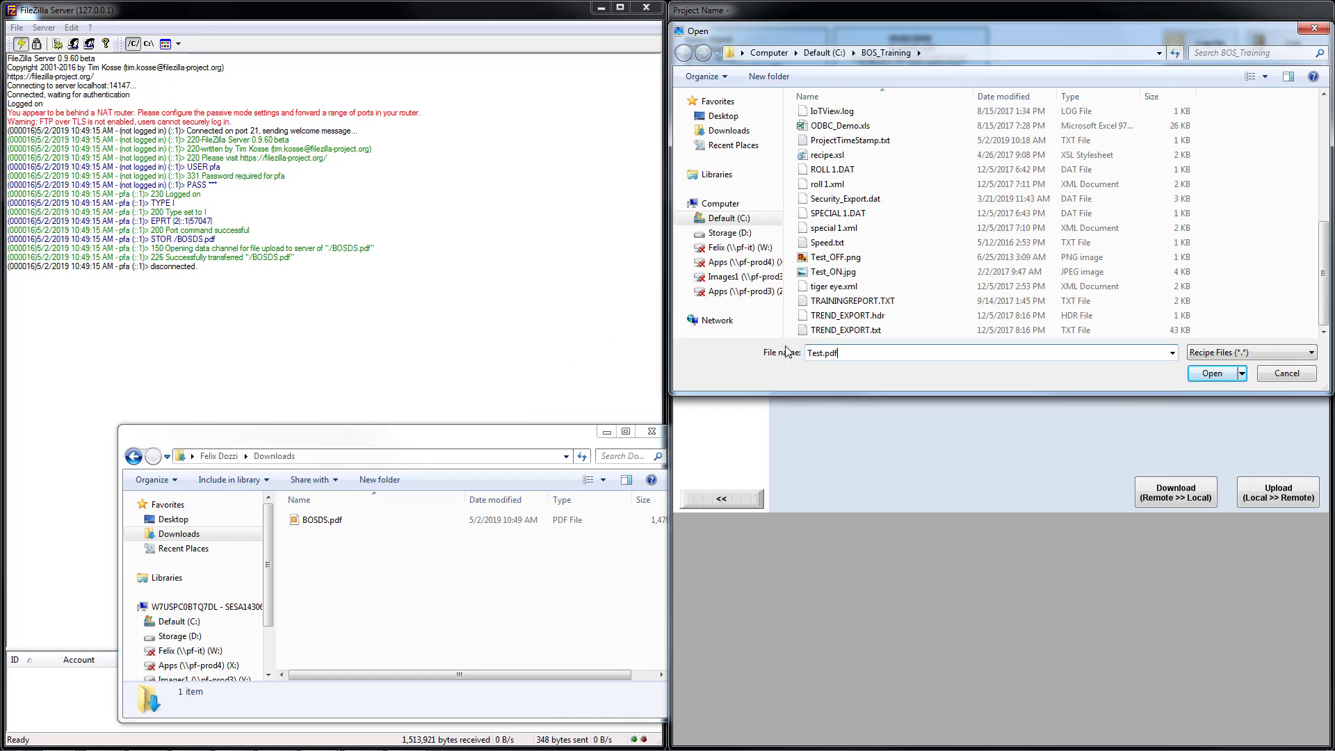
pyautogui.click(1200, 373)
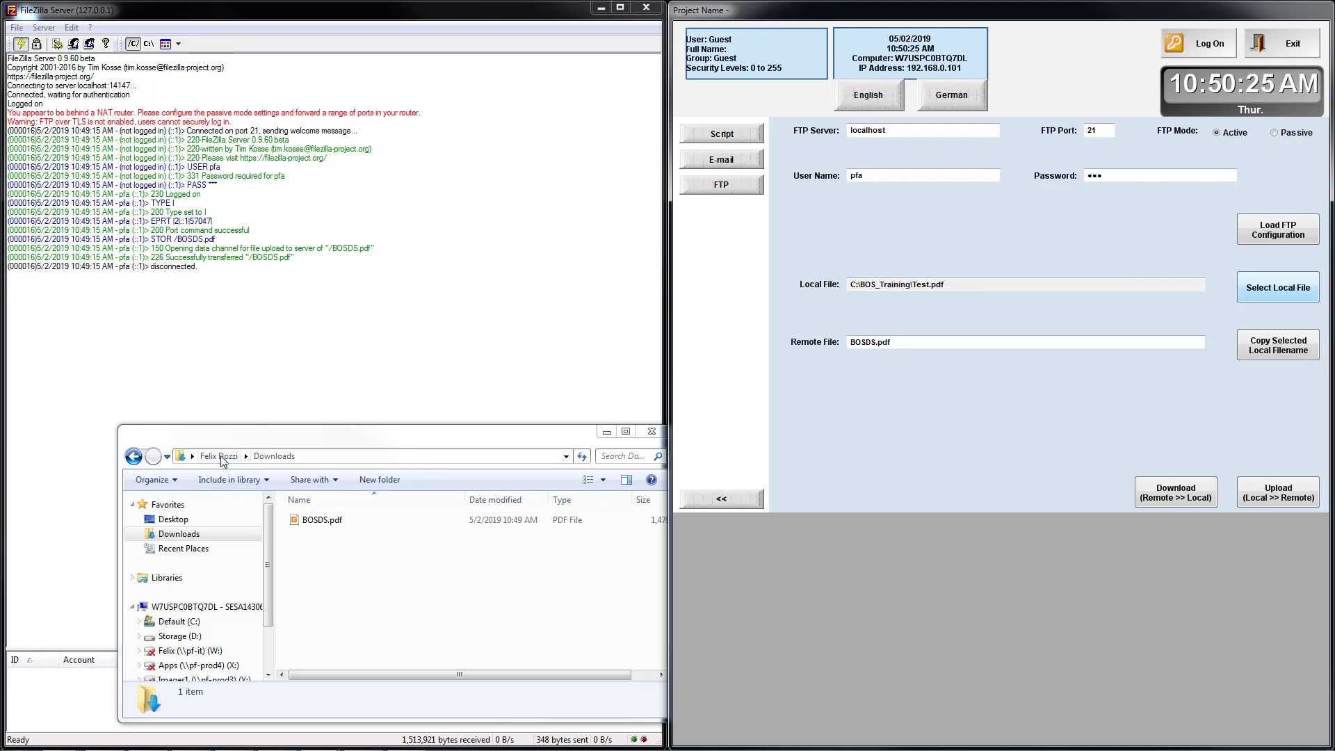
# Download BOSDS.pdf as Test.pdf and verify the 1.44 MB file in C:\BOS_Training.
pyautogui.click(191, 626)
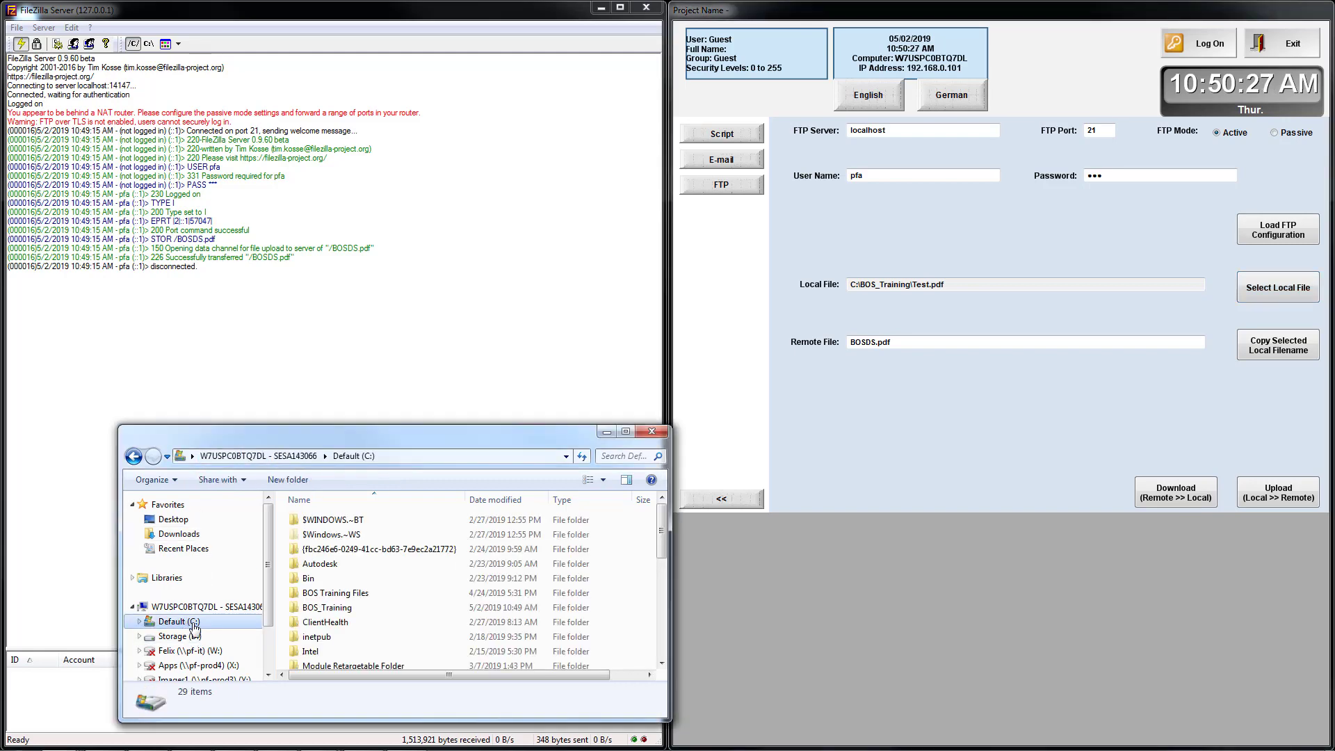
pyautogui.doubleClick(340, 608)
pyautogui.scroll(-8, 385, 575)
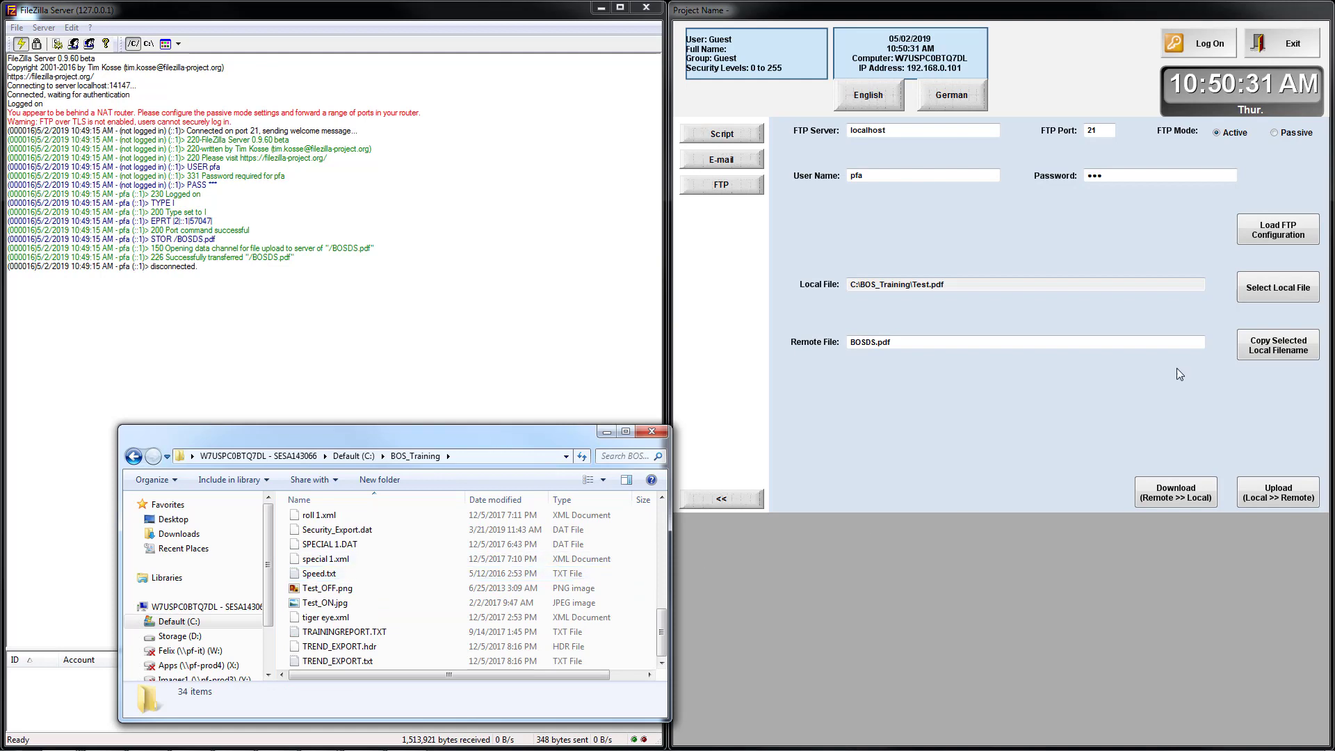
pyautogui.click(1190, 502)
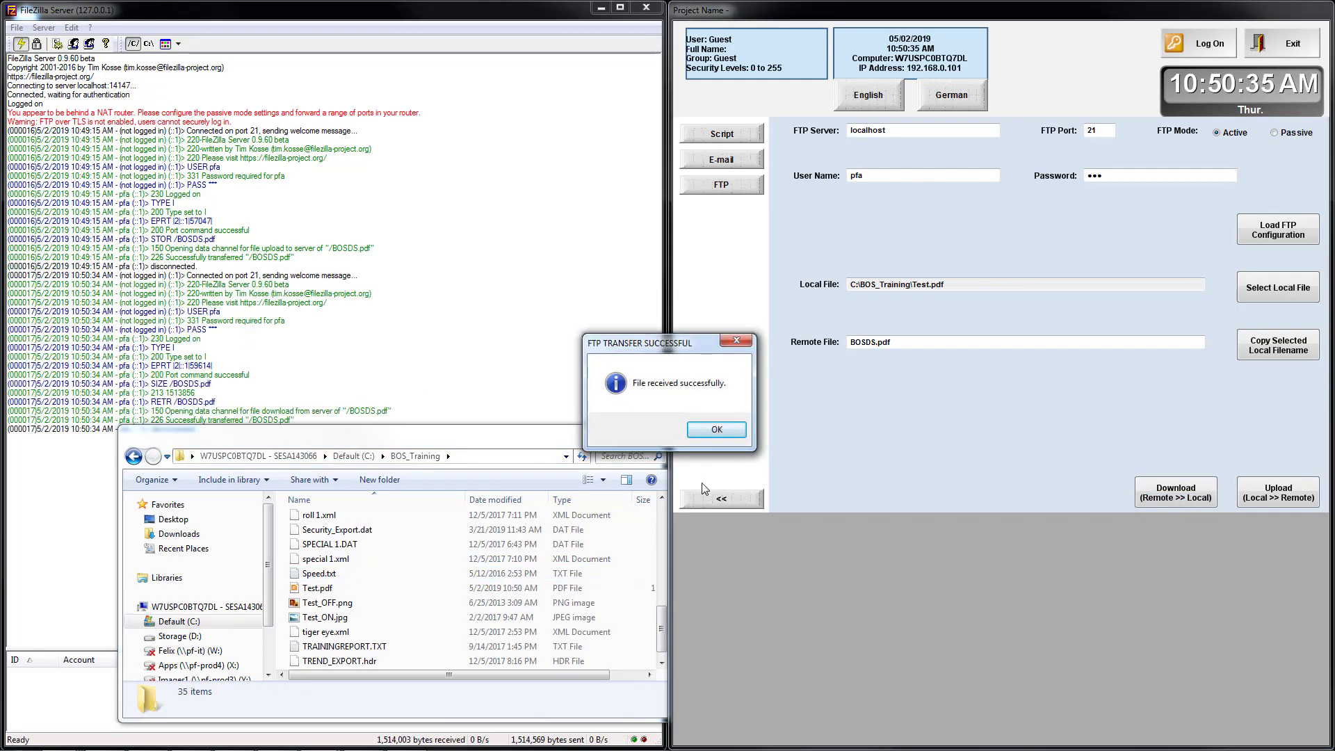
pyautogui.click(716, 430)
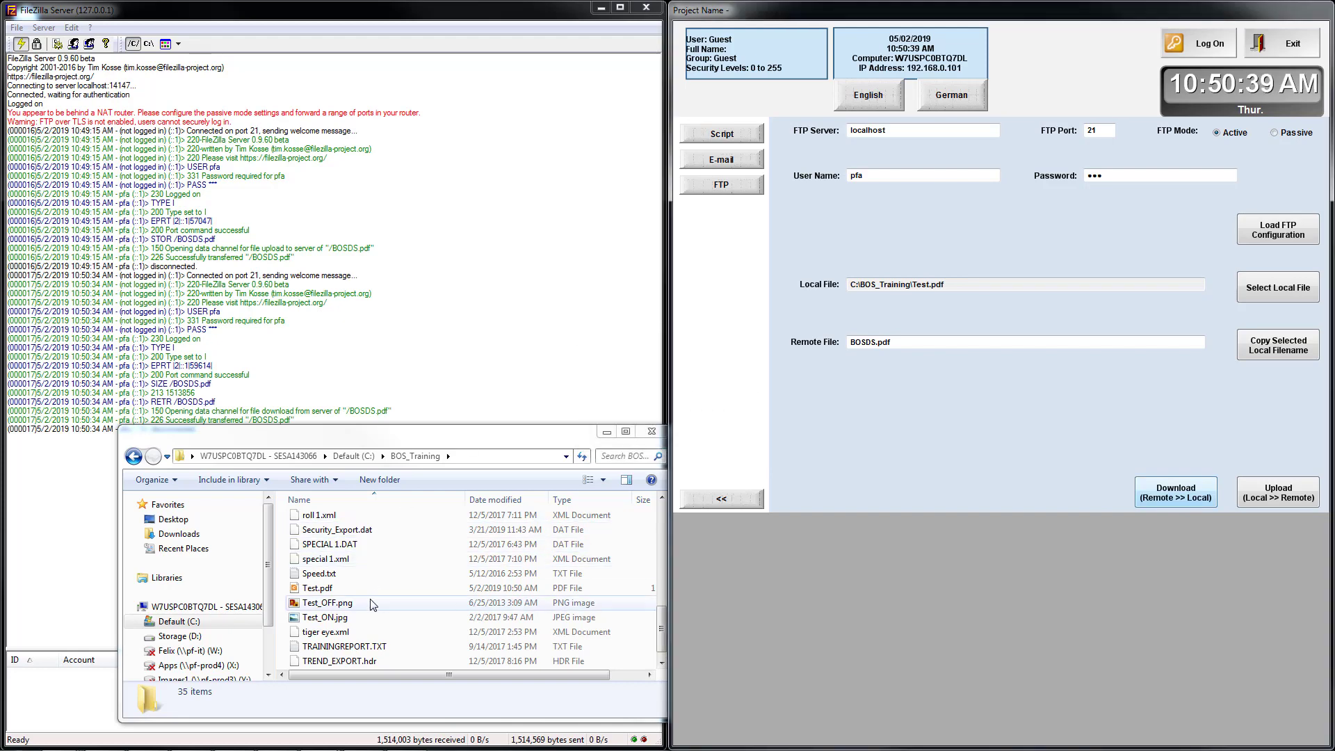
pyautogui.click(322, 592)
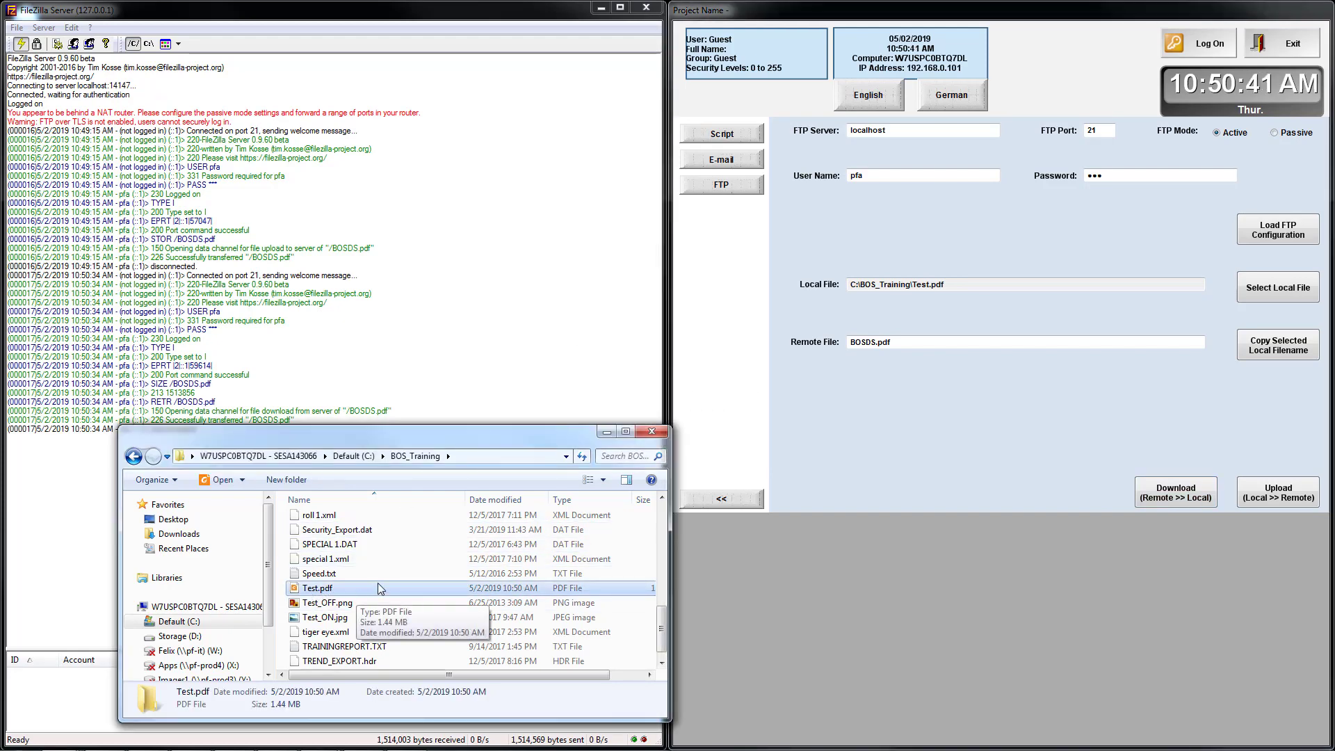